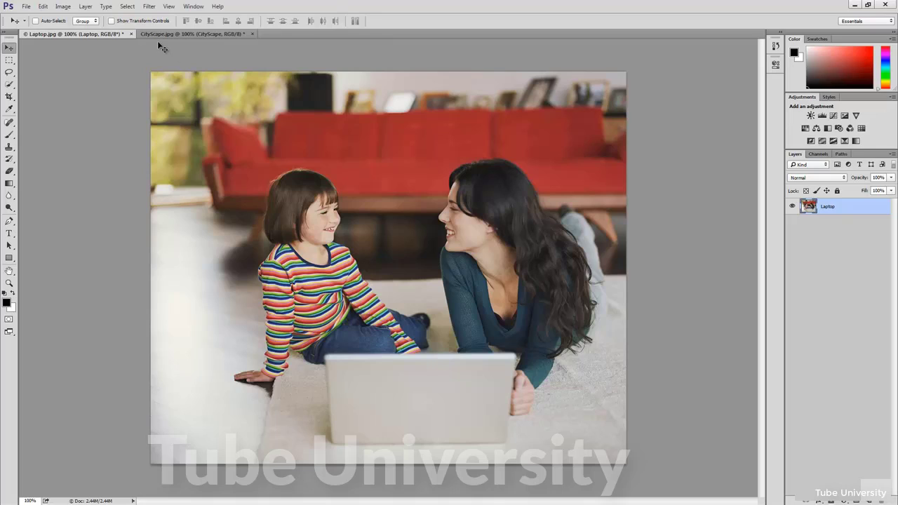
{"action": "left_click", "coordinate": [127, 6]}
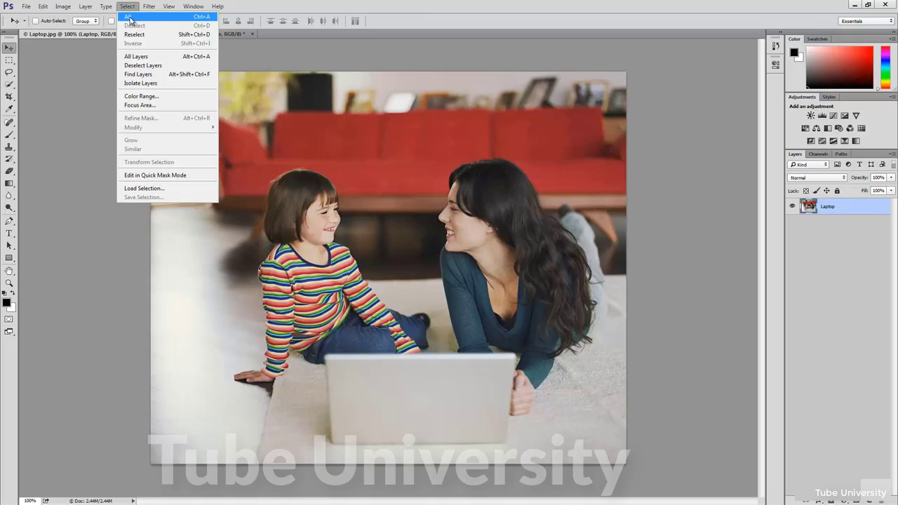
{"action": "left_click", "coordinate": [83, 93]}
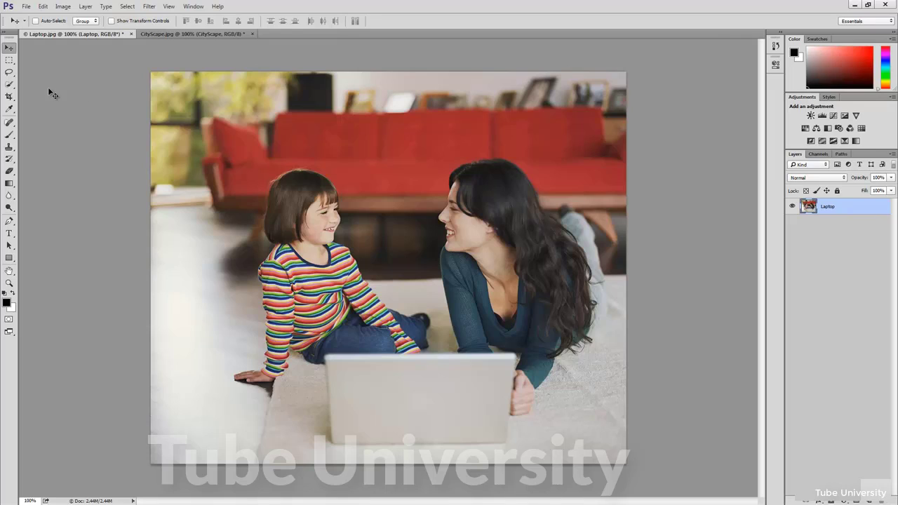
- Select the laptop lid with the Rectangular Marquee tool and move the selection outline over the girl's hand and legs
{"action": "left_click", "coordinate": [9, 60]}
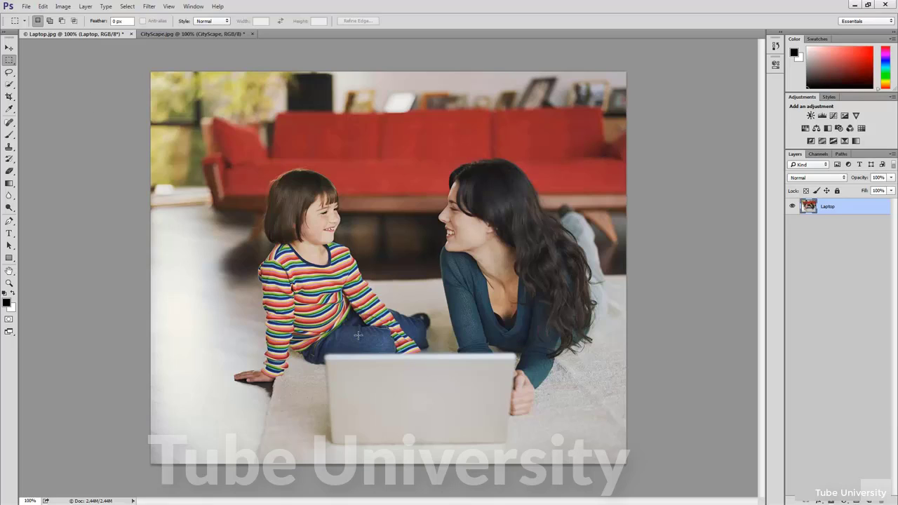
{"action": "left_click_drag", "start_coordinate": [479, 376], "coordinate": [388, 439]}
{"action": "left_click_drag", "start_coordinate": [515, 358], "coordinate": [313, 442]}
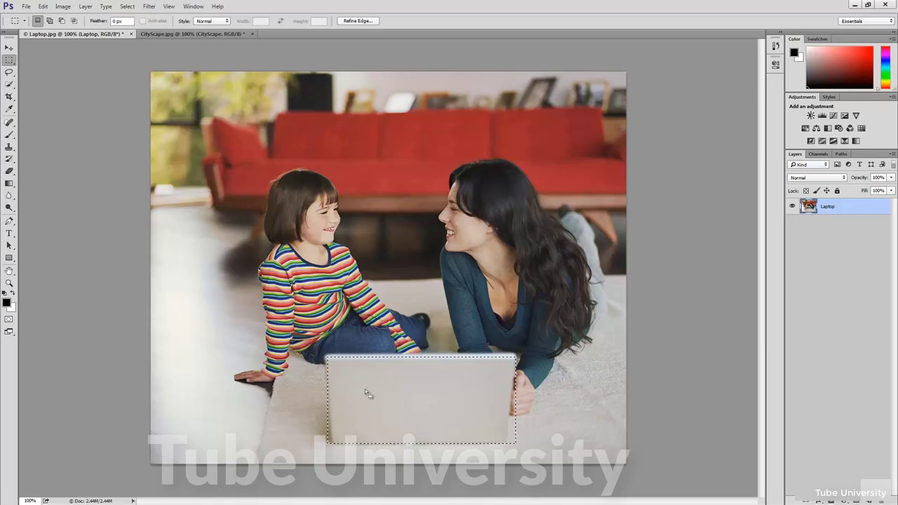
{"action": "left_click_drag", "start_coordinate": [365, 388], "coordinate": [225, 346]}
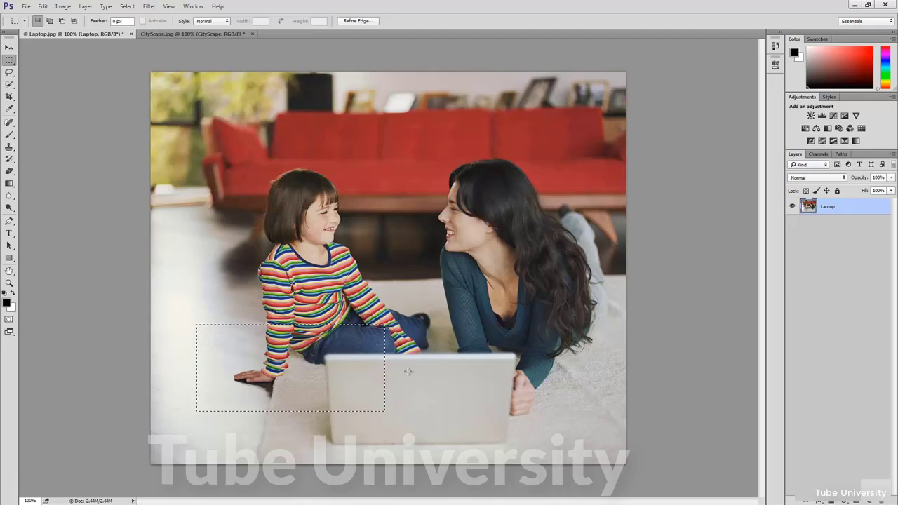
{"action": "left_click_drag", "start_coordinate": [340, 364], "coordinate": [332, 381]}
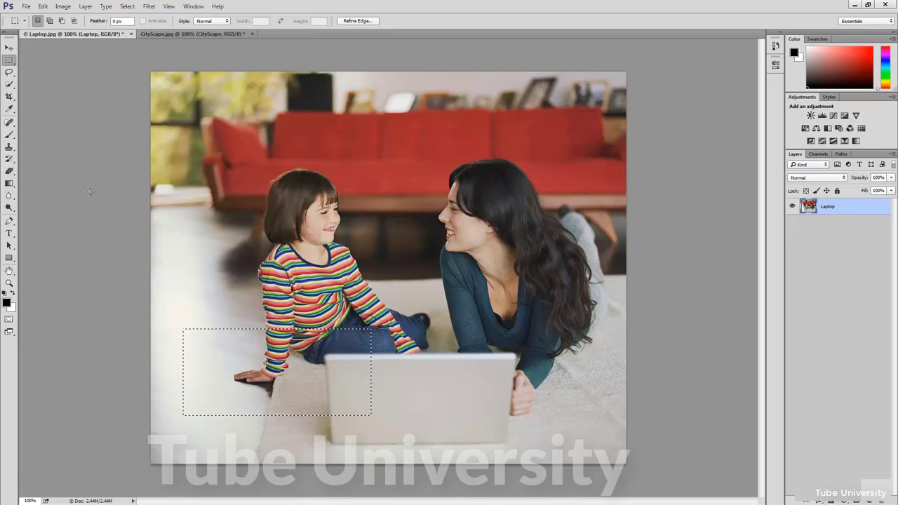
- Try moving the pixels inside the rectangular selection up toward the girl's body with the Move tool, and undo the move
{"action": "left_click", "coordinate": [9, 47]}
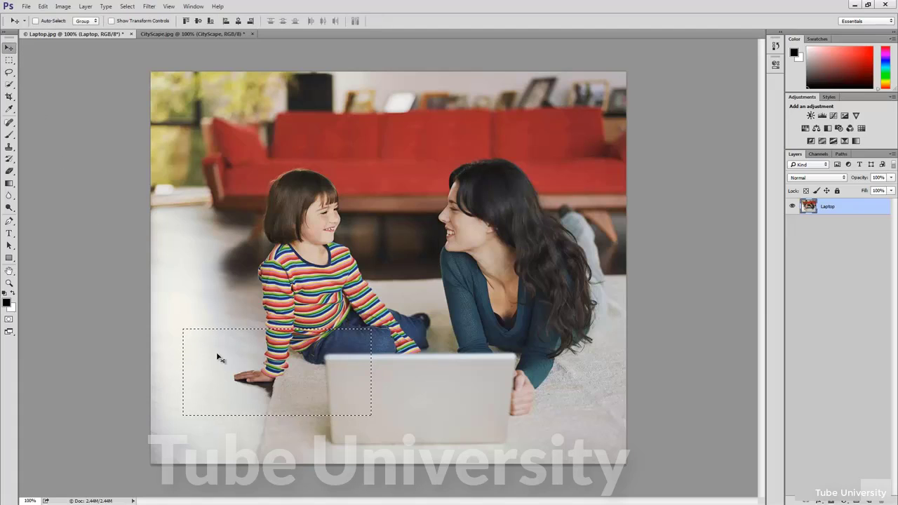
{"action": "left_click_drag", "start_coordinate": [263, 375], "coordinate": [235, 315]}
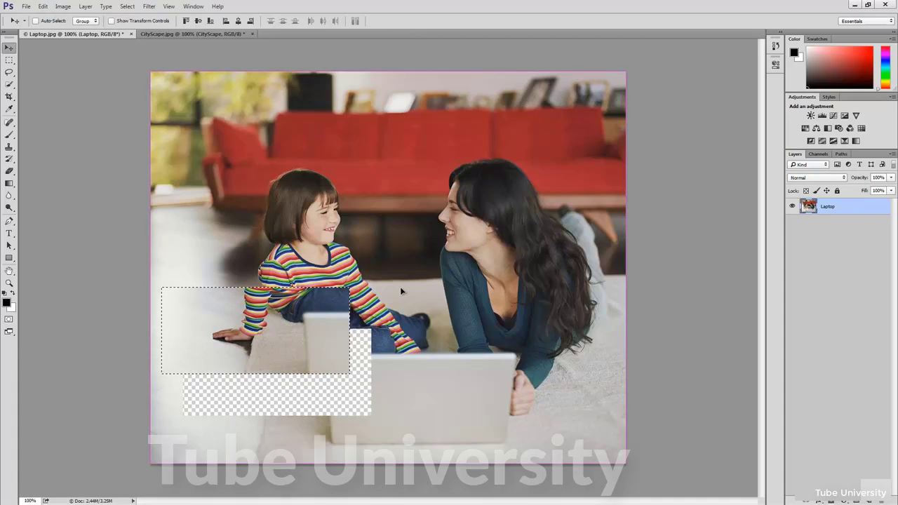
{"action": "key", "text": "ctrl+z"}
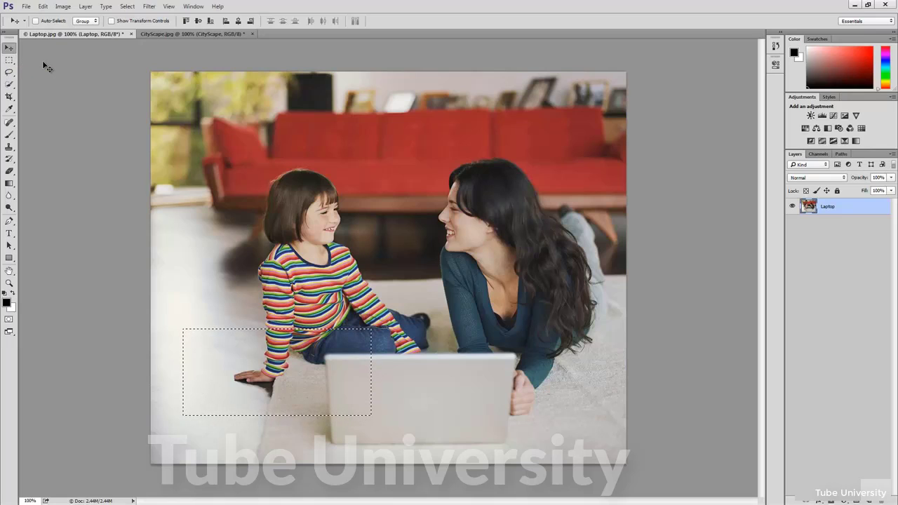
- Draw an elliptical marquee selection on the laptop lid, shift its outline slightly and deselect it
{"action": "left_click", "coordinate": [10, 61]}
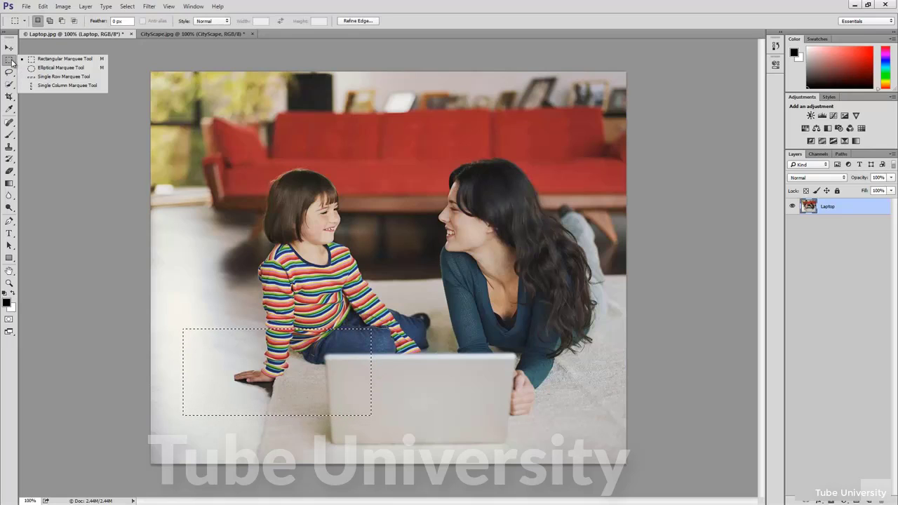
{"action": "left_click", "coordinate": [53, 68]}
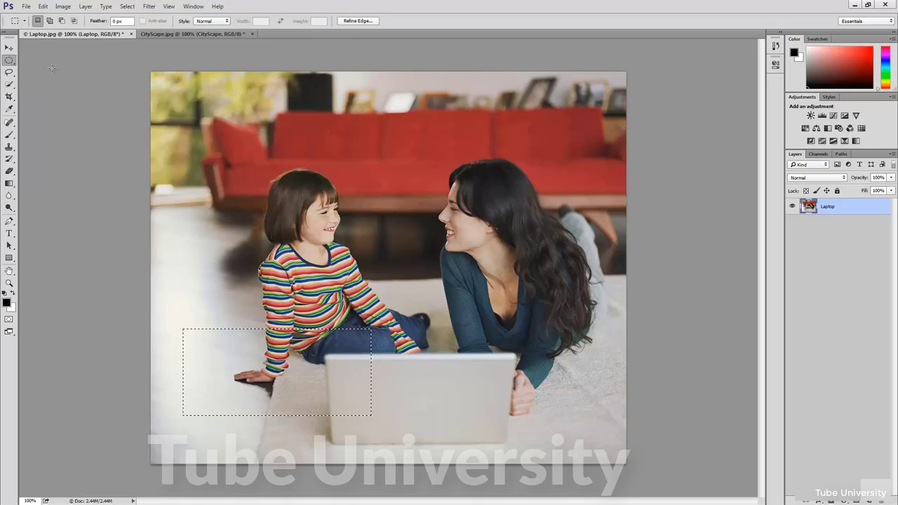
{"action": "left_click_drag", "start_coordinate": [475, 382], "coordinate": [358, 437]}
{"action": "mouse_move", "coordinate": [440, 413]}
{"action": "left_mouse_down"}
{"action": "mouse_move", "coordinate": [457, 393]}
{"action": "mouse_move", "coordinate": [441, 403]}
{"action": "left_mouse_up"}
{"action": "key", "text": "ctrl+d"}
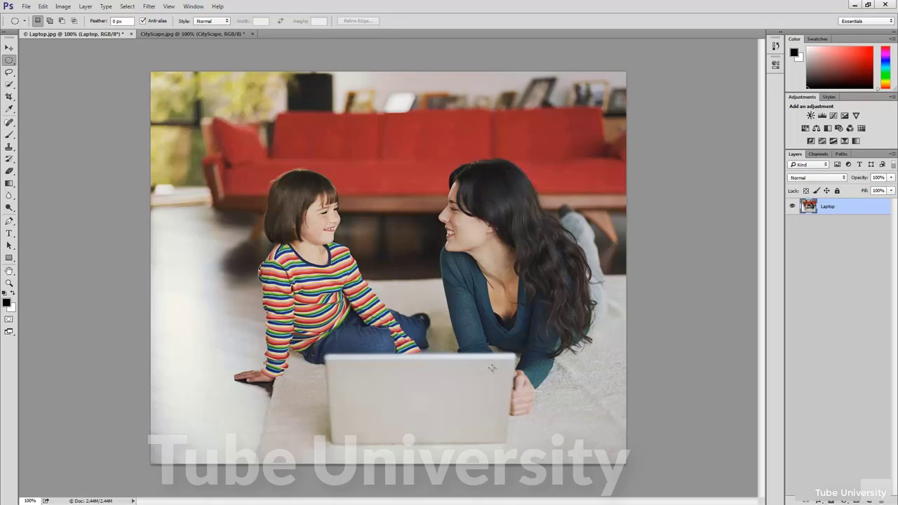
- Select a perfect circle in the middle of the laptop lid with the Elliptical Marquee tool, drawing it from its centre
{"action": "left_click_drag", "start_coordinate": [491, 367], "coordinate": [365, 443]}
{"action": "left_click_drag", "start_coordinate": [449, 411], "coordinate": [413, 399]}
{"action": "left_click_drag", "start_coordinate": [491, 368], "coordinate": [514, 371]}
{"action": "left_click", "coordinate": [508, 371]}
{"action": "left_click_drag", "start_coordinate": [420, 393], "coordinate": [453, 441]}
{"action": "left_click", "coordinate": [421, 396]}
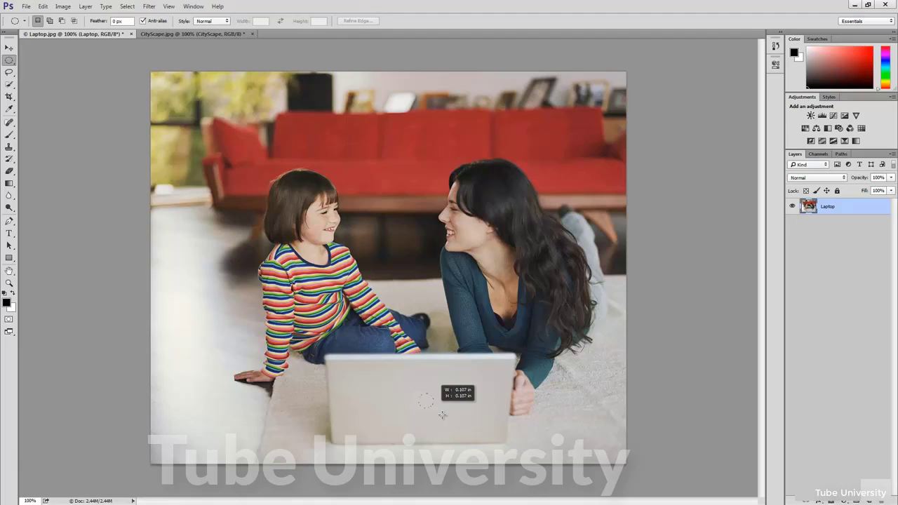
{"action": "left_click_drag", "start_coordinate": [451, 424], "coordinate": [476, 426]}
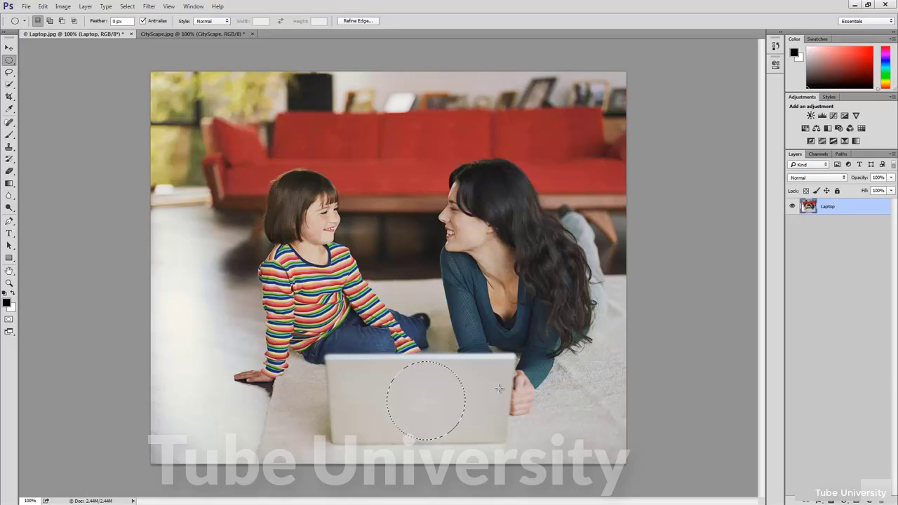
- Place a single-row marquee selection across the photo, trying several heights and ending just below the top of the girl's hair
{"action": "right_click", "coordinate": [11, 63]}
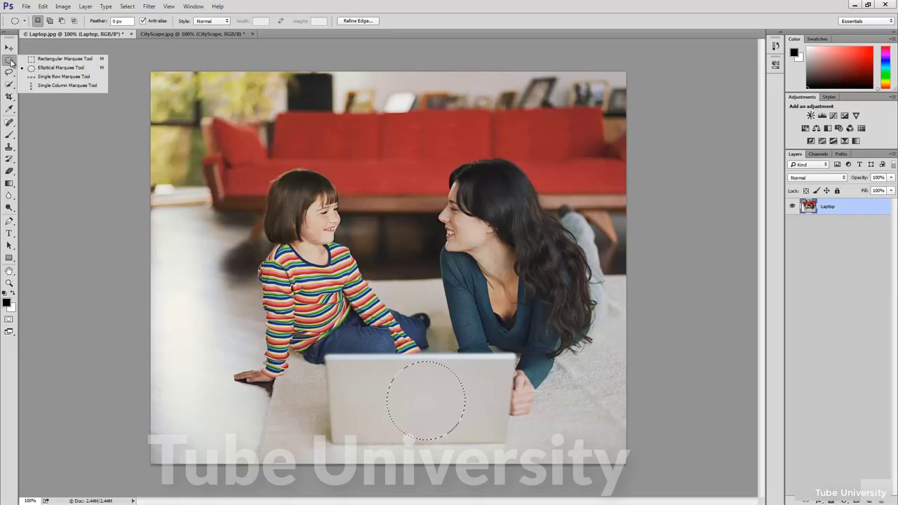
{"action": "left_click", "coordinate": [52, 78]}
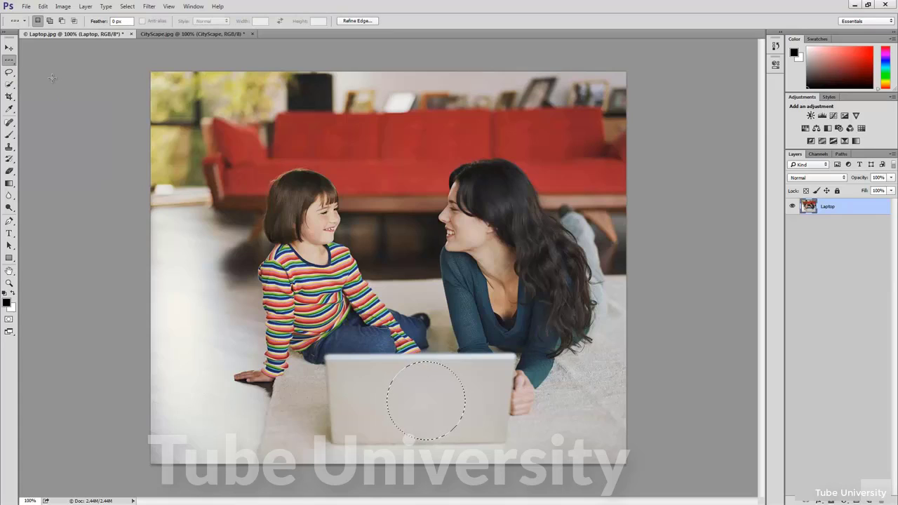
{"action": "left_click", "coordinate": [410, 260]}
{"action": "left_click", "coordinate": [410, 259]}
{"action": "left_click", "coordinate": [417, 375]}
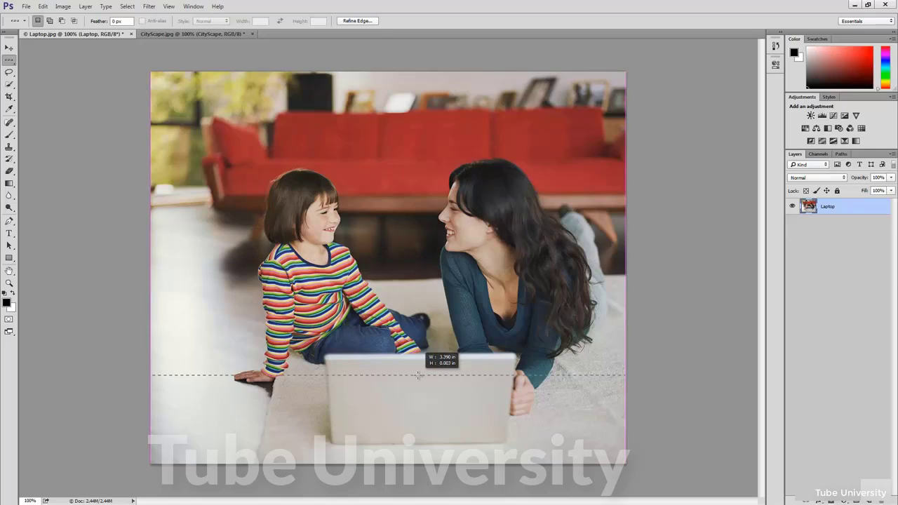
{"action": "left_click", "coordinate": [410, 178]}
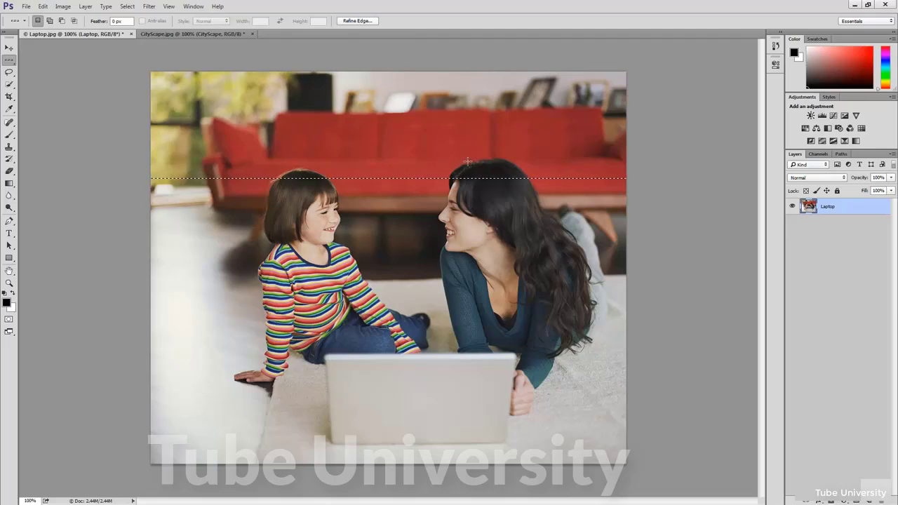
{"action": "left_click", "coordinate": [420, 175]}
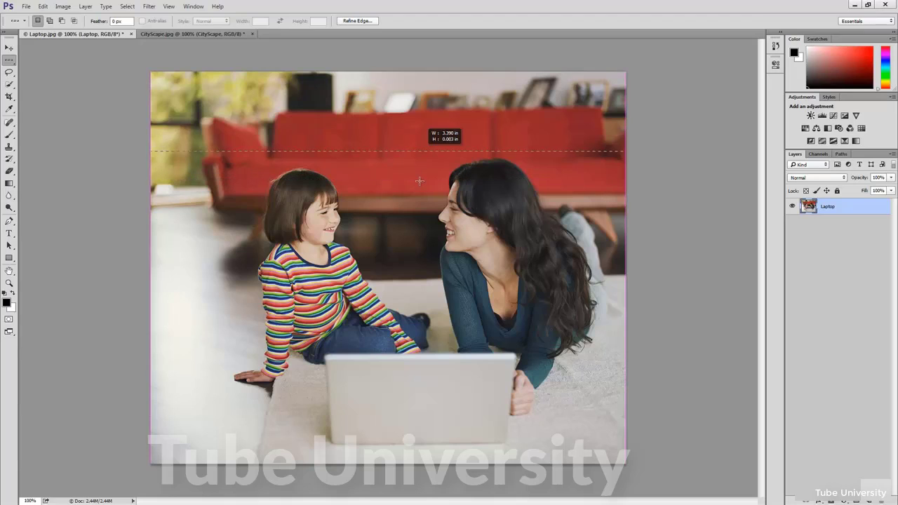
{"action": "left_click", "coordinate": [393, 186]}
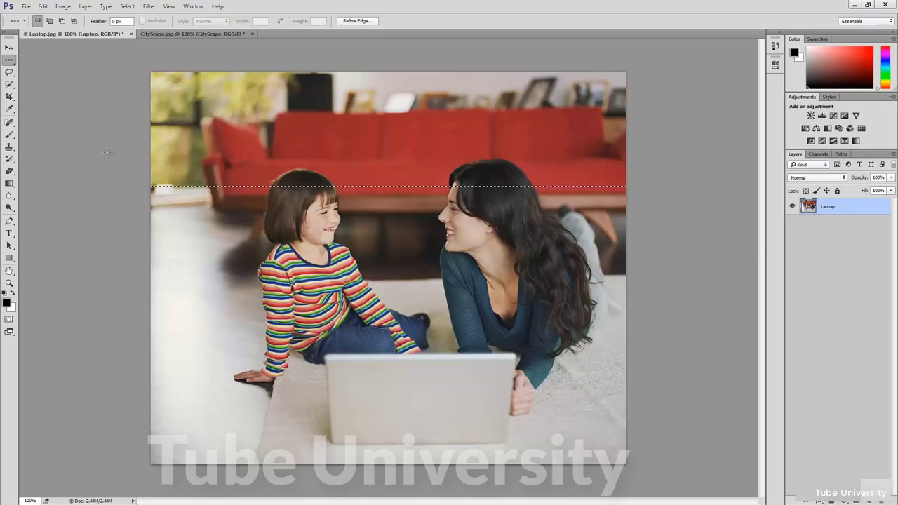
- Place a single-column marquee selection through the girl's face, then reposition it through the woman's long hair
{"action": "left_click", "coordinate": [8, 61]}
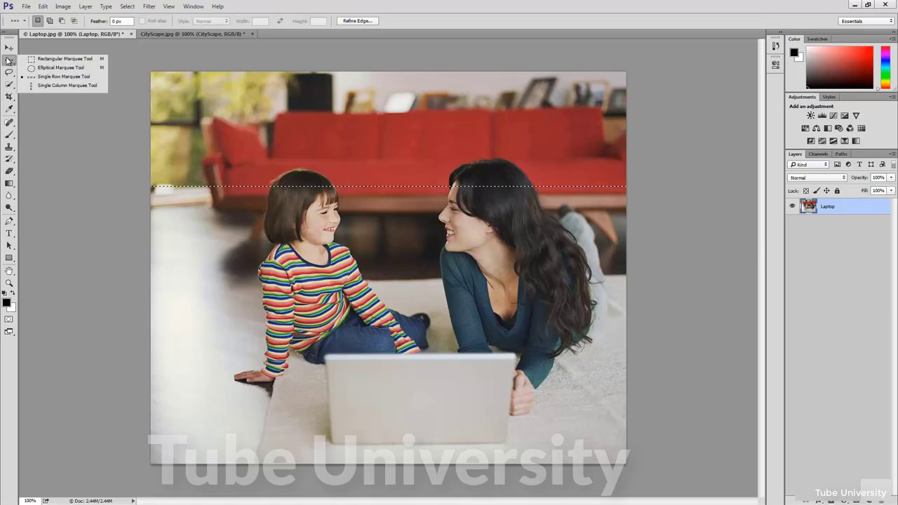
{"action": "left_click", "coordinate": [52, 85]}
{"action": "left_click", "coordinate": [411, 160]}
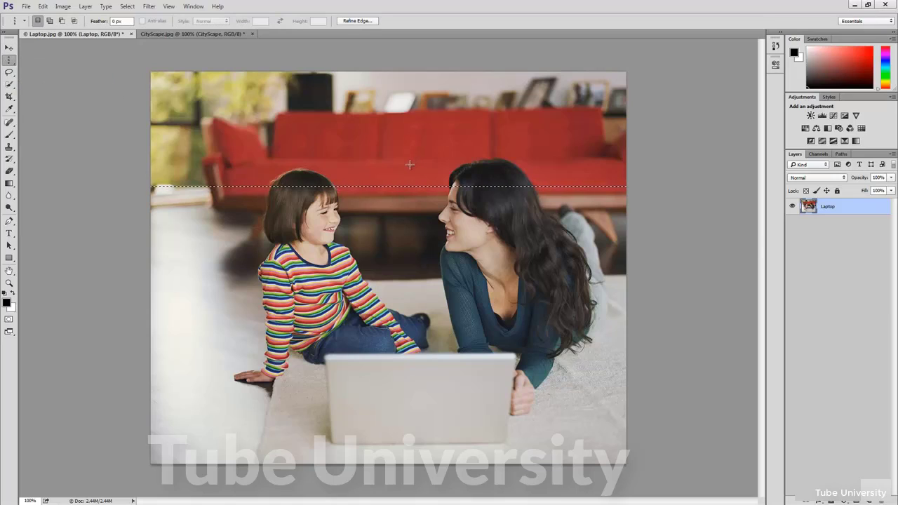
{"action": "left_click", "coordinate": [325, 169]}
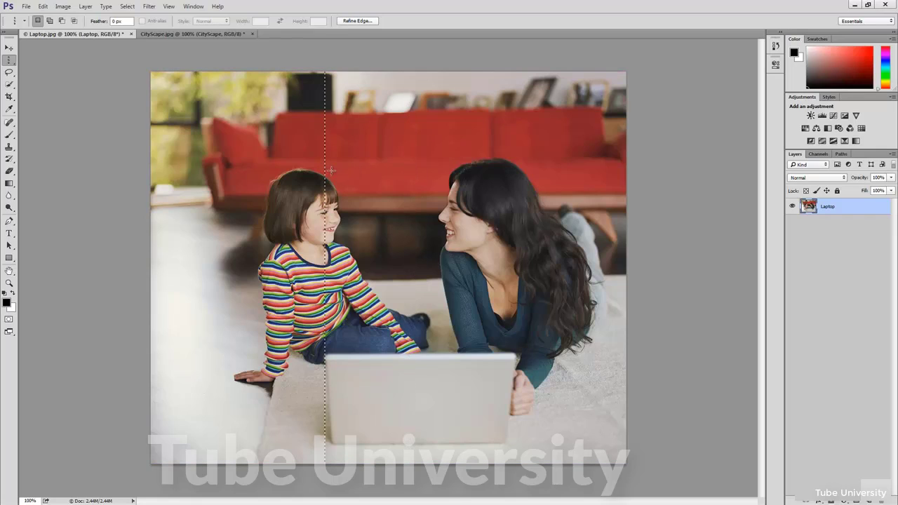
{"action": "left_click", "coordinate": [559, 178]}
- Outline the girl's head with the Lasso tool and add the missed lower part of her face to the selection
{"action": "left_click", "coordinate": [9, 73]}
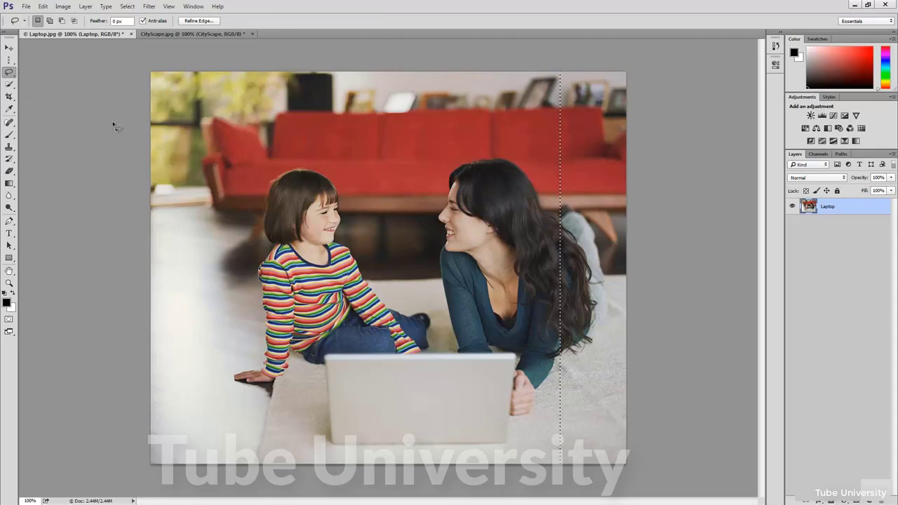
{"action": "left_click", "coordinate": [403, 191]}
{"action": "mouse_move", "coordinate": [283, 172]}
{"action": "left_mouse_down"}
{"action": "mouse_move", "coordinate": [261, 210]}
{"action": "mouse_move", "coordinate": [261, 242]}
{"action": "mouse_move", "coordinate": [273, 255]}
{"action": "mouse_move", "coordinate": [328, 253]}
{"action": "mouse_move", "coordinate": [359, 239]}
{"action": "left_mouse_up"}
{"action": "key", "text": "ctrl+d"}
{"action": "mouse_move", "coordinate": [314, 166]}
{"action": "left_mouse_down"}
{"action": "mouse_move", "coordinate": [275, 169]}
{"action": "mouse_move", "coordinate": [265, 184]}
{"action": "mouse_move", "coordinate": [268, 247]}
{"action": "left_mouse_up"}
{"action": "key", "text": "shift"}
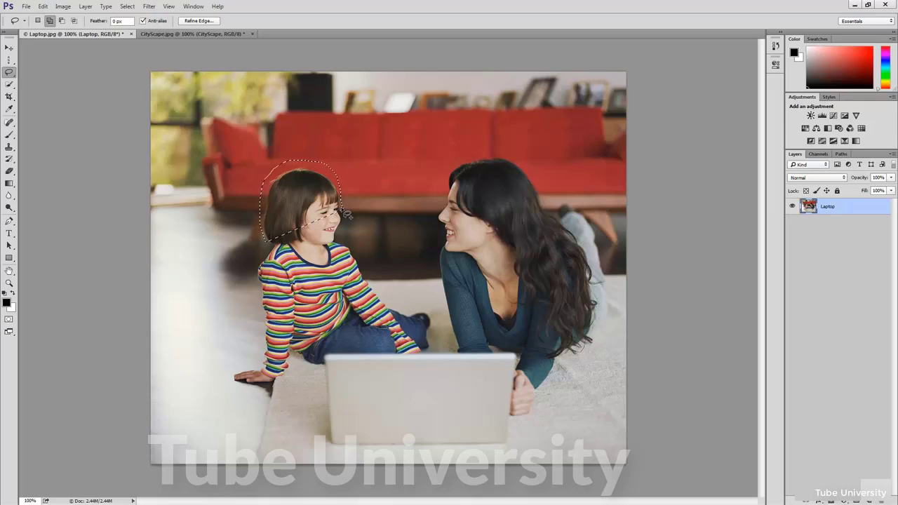
{"action": "mouse_move", "coordinate": [351, 219]}
{"action": "left_mouse_down"}
{"action": "mouse_move", "coordinate": [335, 254]}
{"action": "mouse_move", "coordinate": [280, 257]}
{"action": "mouse_move", "coordinate": [271, 244]}
{"action": "left_mouse_up"}
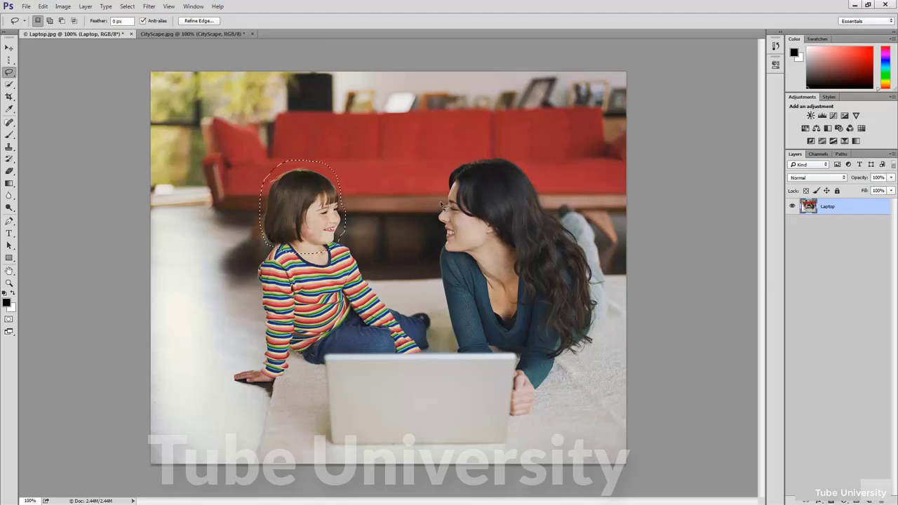
- Nudge the outline around the girl's head and add the woman's head and long hair to the lasso selection
{"action": "left_click_drag", "start_coordinate": [330, 223], "coordinate": [331, 226]}
{"action": "key", "text": "shift"}
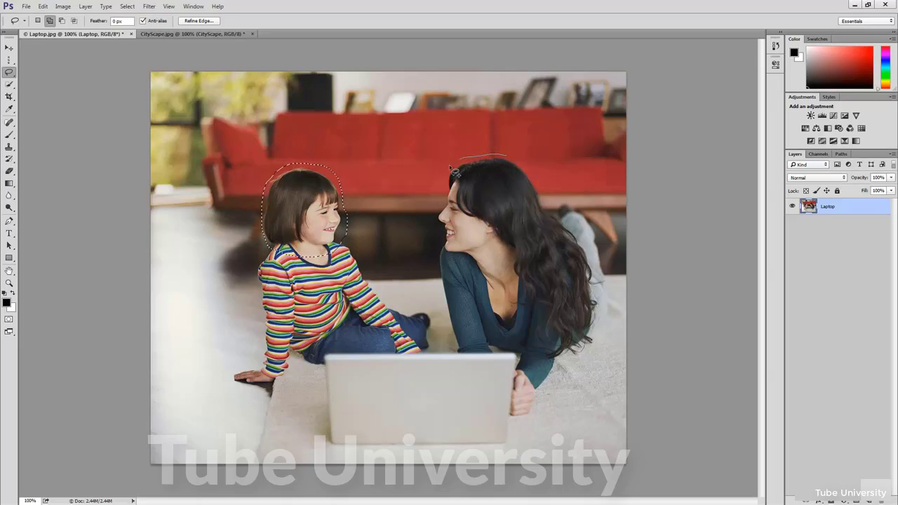
{"action": "mouse_move", "coordinate": [453, 170]}
{"action": "left_mouse_down"}
{"action": "mouse_move", "coordinate": [435, 219]}
{"action": "mouse_move", "coordinate": [444, 258]}
{"action": "mouse_move", "coordinate": [498, 267]}
{"action": "mouse_move", "coordinate": [533, 340]}
{"action": "mouse_move", "coordinate": [561, 363]}
{"action": "mouse_move", "coordinate": [590, 356]}
{"action": "mouse_move", "coordinate": [609, 320]}
{"action": "mouse_move", "coordinate": [606, 279]}
{"action": "mouse_move", "coordinate": [576, 210]}
{"action": "mouse_move", "coordinate": [519, 164]}
{"action": "left_mouse_up"}
- Subtract the woman's hair and a thin strip under the girl's chin from the lasso selection
{"action": "key", "text": "alt"}
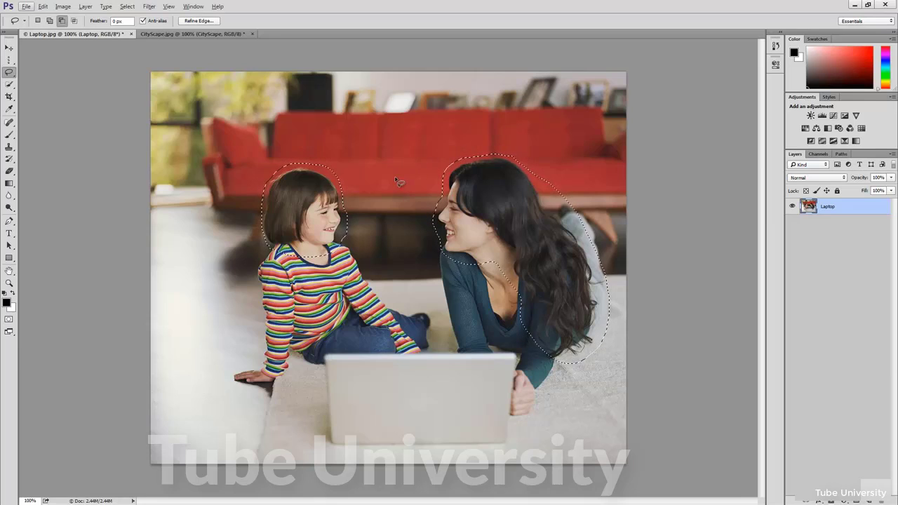
{"action": "key", "text": "alt"}
{"action": "mouse_move", "coordinate": [451, 151]}
{"action": "left_mouse_down"}
{"action": "mouse_move", "coordinate": [449, 175]}
{"action": "mouse_move", "coordinate": [471, 224]}
{"action": "left_mouse_up"}
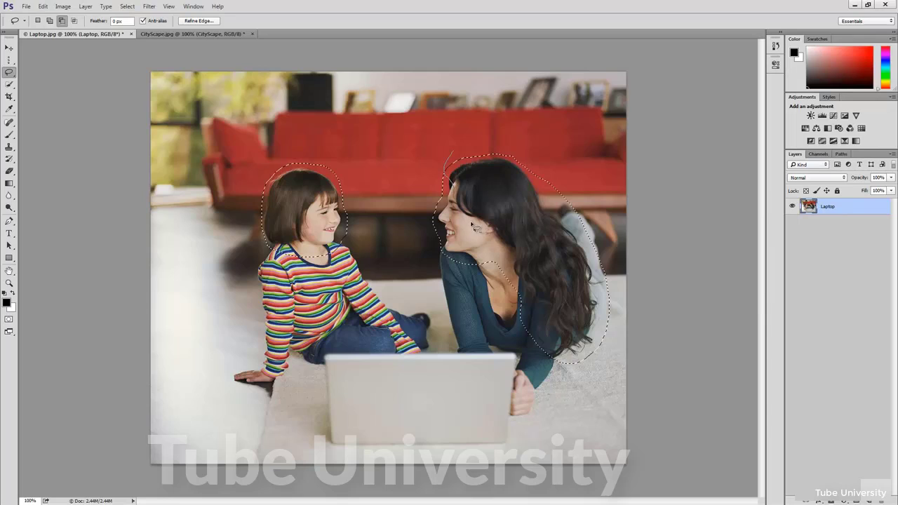
{"action": "mouse_move", "coordinate": [523, 313]}
{"action": "left_mouse_down"}
{"action": "mouse_move", "coordinate": [558, 375]}
{"action": "mouse_move", "coordinate": [604, 383]}
{"action": "mouse_move", "coordinate": [622, 313]}
{"action": "mouse_move", "coordinate": [580, 191]}
{"action": "mouse_move", "coordinate": [539, 151]}
{"action": "mouse_move", "coordinate": [475, 145]}
{"action": "left_mouse_up"}
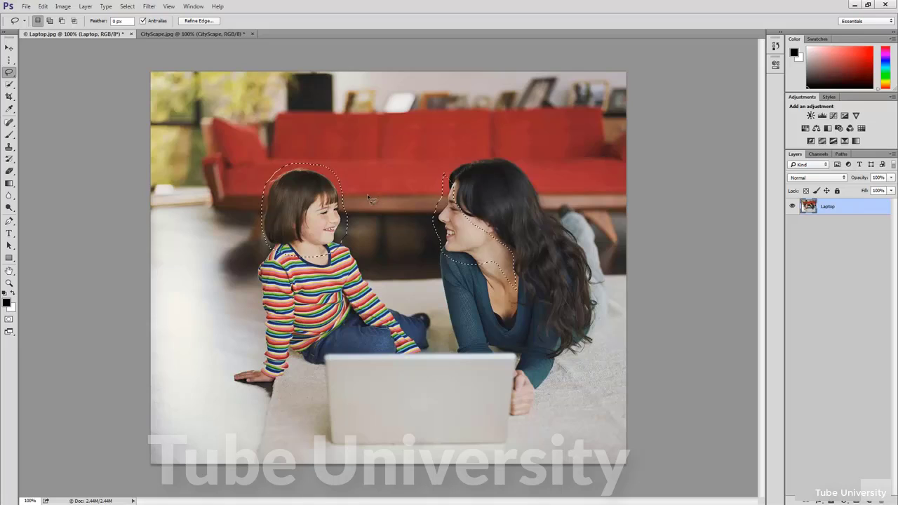
{"action": "key", "text": "alt"}
{"action": "mouse_move", "coordinate": [373, 193]}
{"action": "left_mouse_down"}
{"action": "mouse_move", "coordinate": [323, 251]}
{"action": "mouse_move", "coordinate": [381, 246]}
{"action": "left_mouse_up"}
- In CityScape.jpg, outline the brown building with the slanted roofs at the centre of the skyline using the Polygonal Lasso tool
{"action": "right_click", "coordinate": [9, 73]}
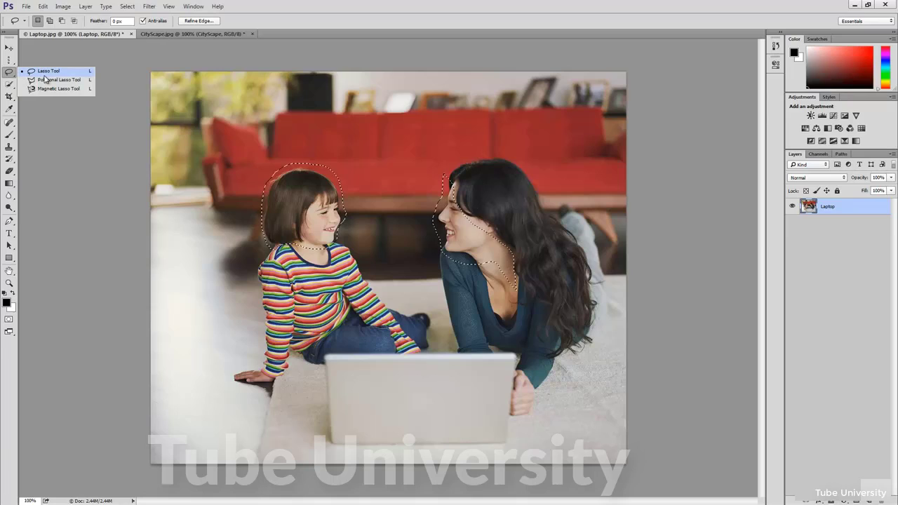
{"action": "left_click", "coordinate": [46, 82]}
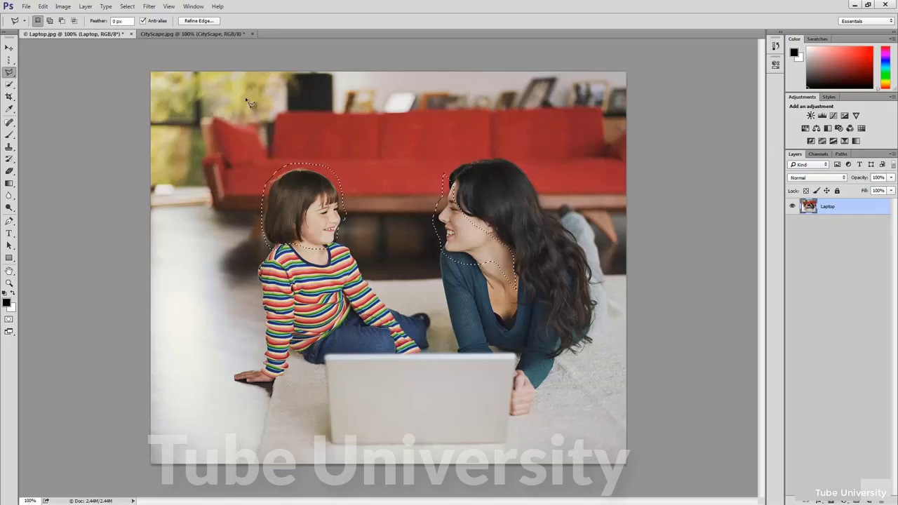
{"action": "left_click", "coordinate": [201, 33]}
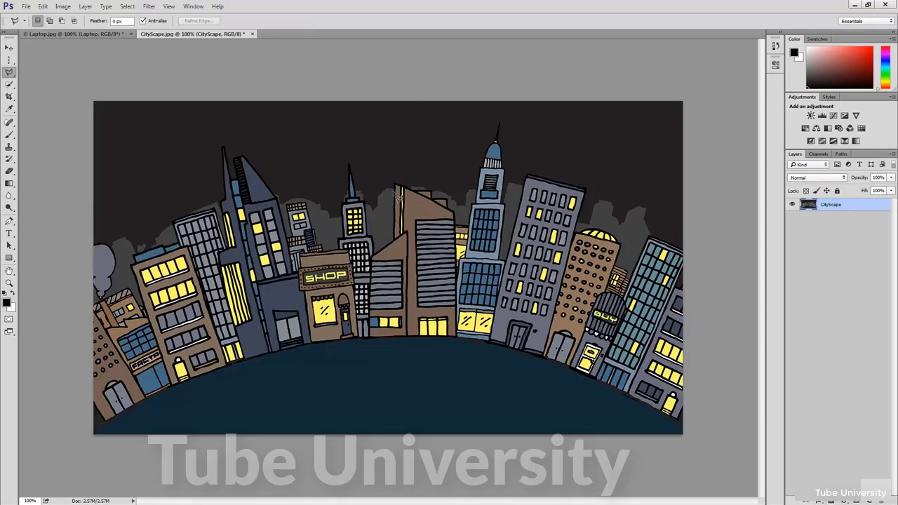
{"action": "left_click", "coordinate": [457, 338]}
{"action": "left_click", "coordinate": [455, 213]}
{"action": "left_click", "coordinate": [395, 184]}
{"action": "left_click", "coordinate": [397, 236]}
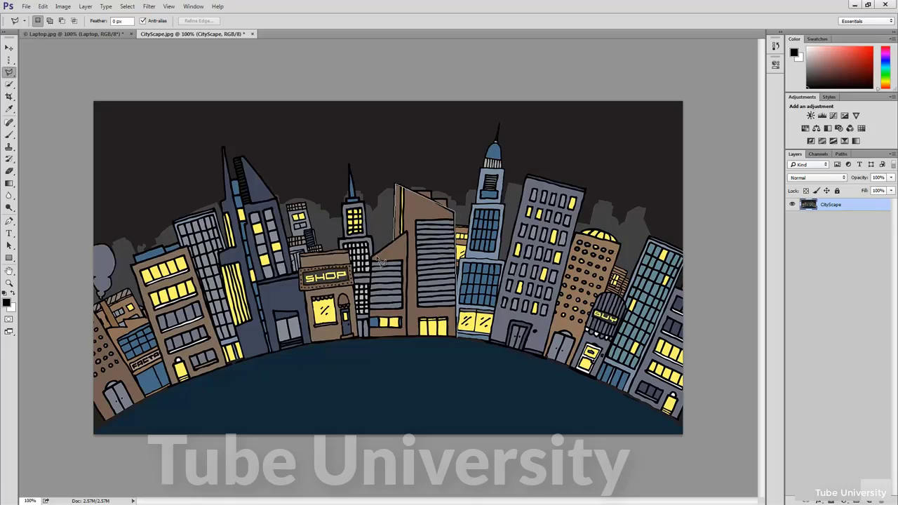
{"action": "left_click", "coordinate": [372, 257]}
{"action": "left_click", "coordinate": [371, 340]}
{"action": "left_click", "coordinate": [455, 338]}
{"action": "double_click", "coordinate": [457, 341]}
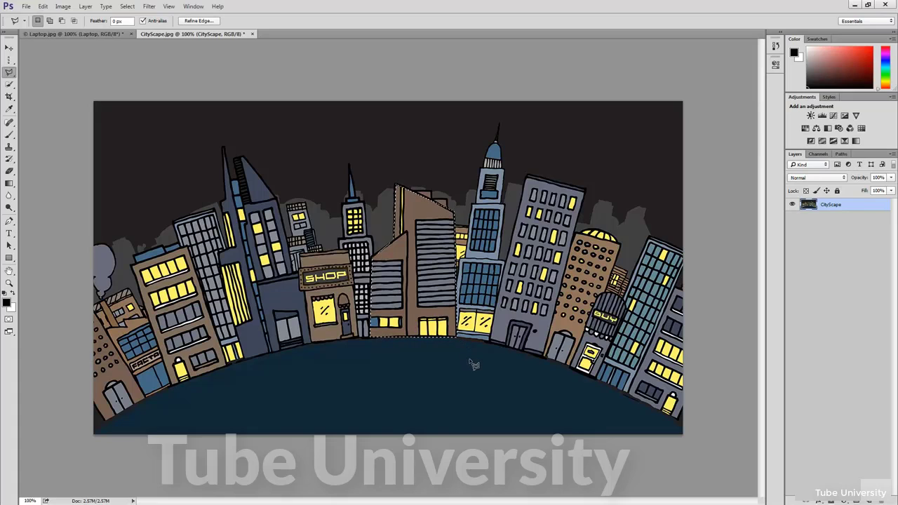
- Invert the selection around the central brown building to cover the rest of the image, and clear it
{"action": "left_click_drag", "start_coordinate": [435, 319], "coordinate": [435, 318]}
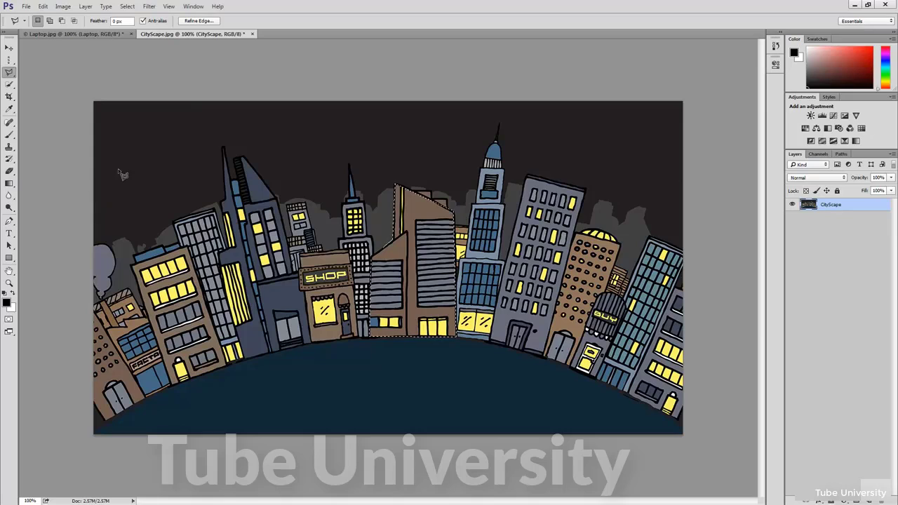
{"action": "left_click", "coordinate": [127, 6]}
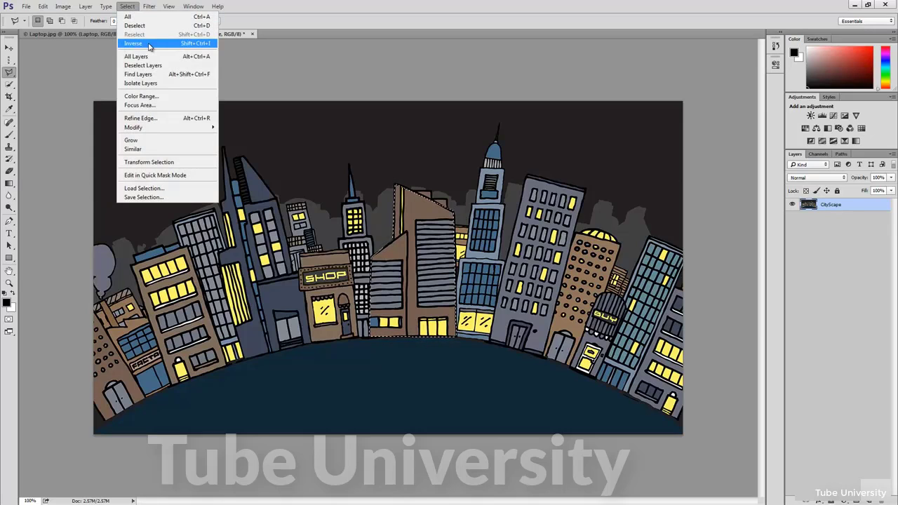
{"action": "left_click", "coordinate": [148, 45]}
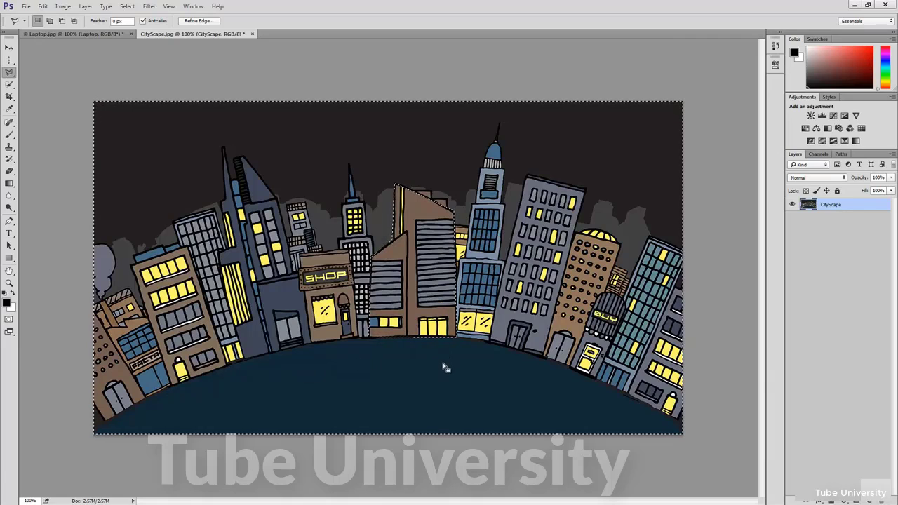
{"action": "left_click", "coordinate": [127, 7]}
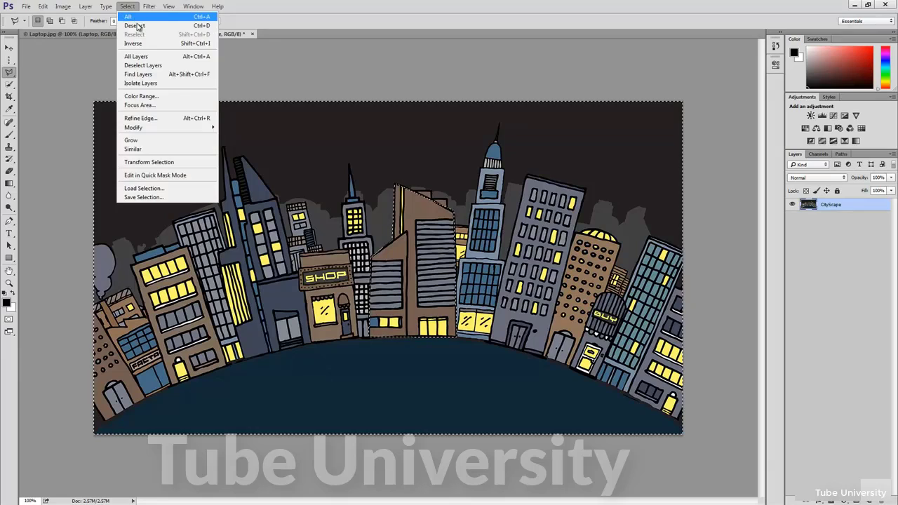
{"action": "left_click", "coordinate": [138, 26]}
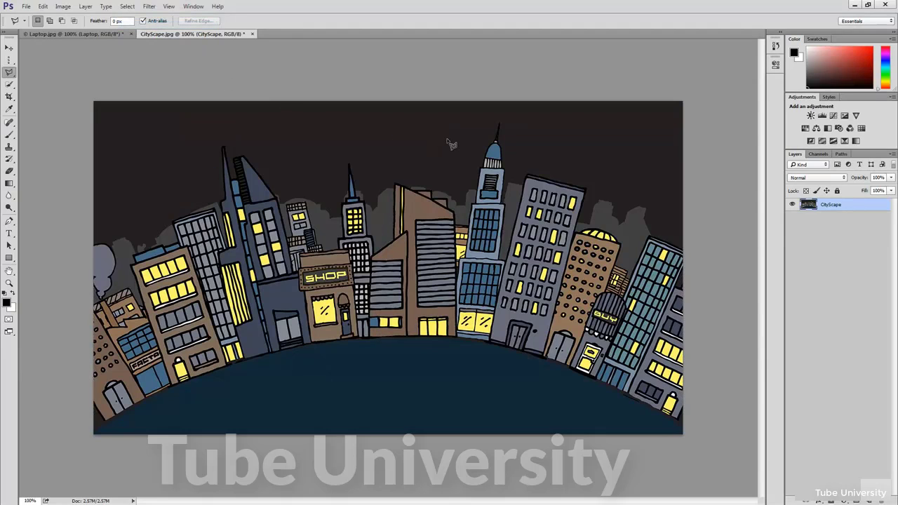
- Trace around the central brown building with the slanted roofs using the Magnetic Lasso tool and close the outline
{"action": "left_click", "coordinate": [6, 73]}
{"action": "left_click", "coordinate": [48, 90]}
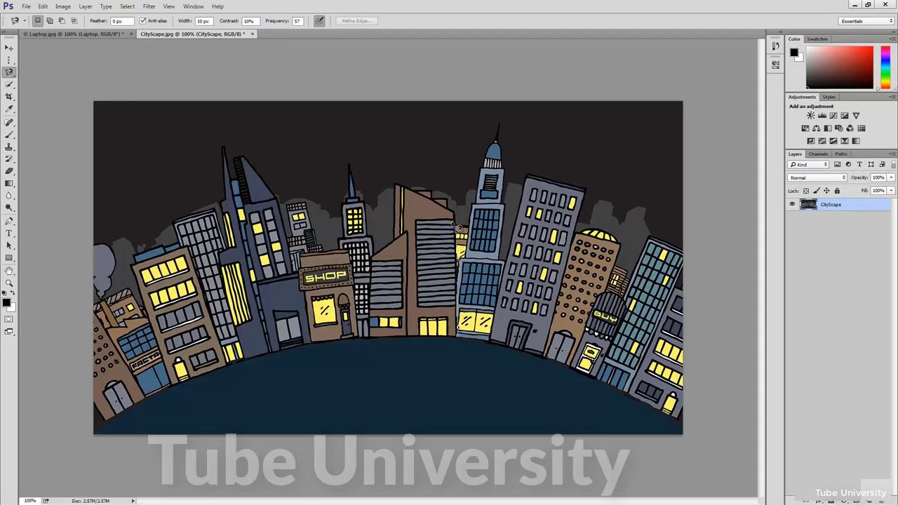
{"action": "left_click", "coordinate": [426, 202]}
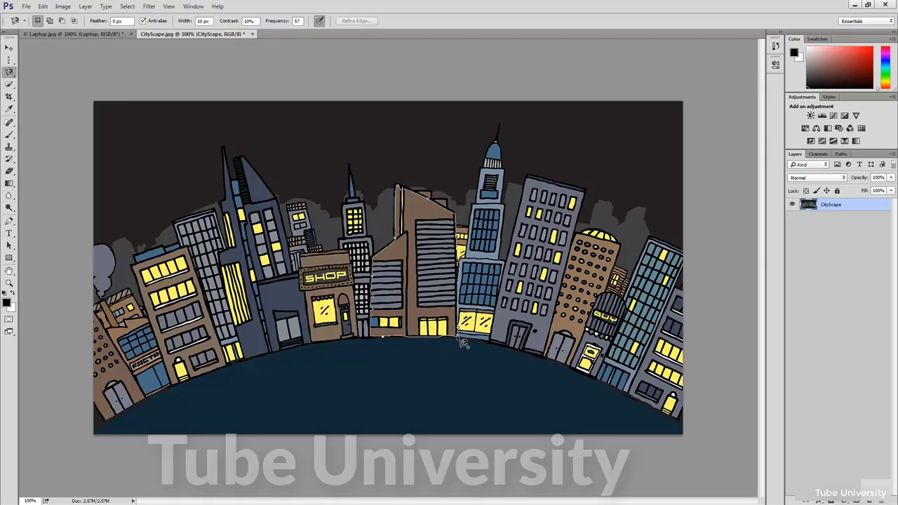
{"action": "double_click", "coordinate": [431, 327]}
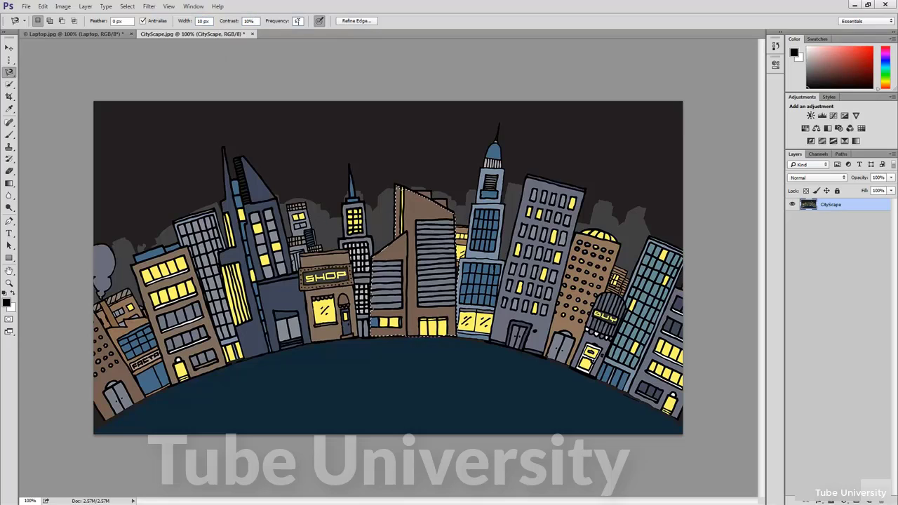
- Clear the traced outline and select the central brown building again by brushing over it with the Quick Selection tool
{"action": "left_click", "coordinate": [428, 159]}
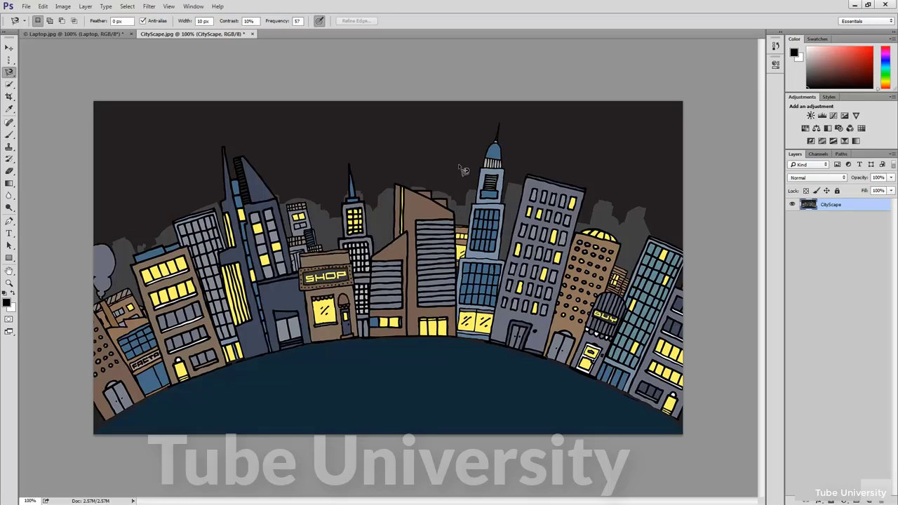
{"action": "left_click", "coordinate": [9, 85]}
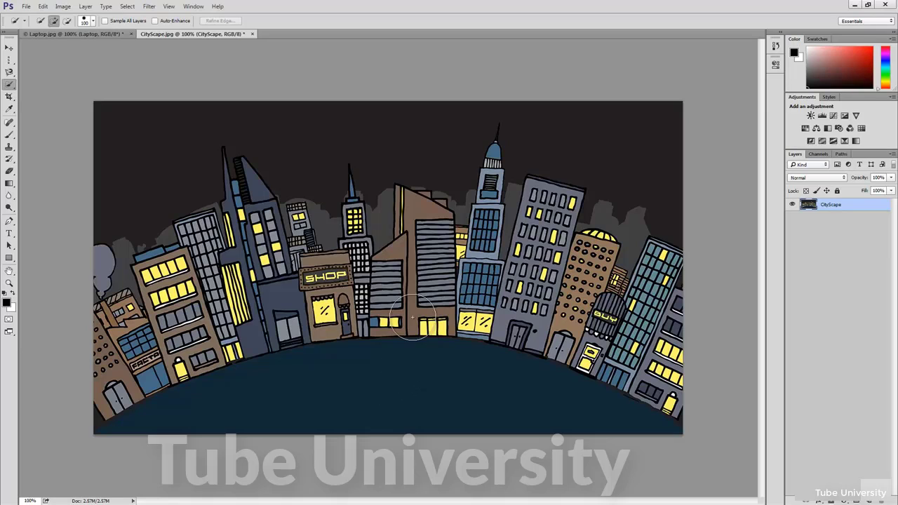
{"action": "mouse_move", "coordinate": [413, 312]}
{"action": "left_mouse_down"}
{"action": "mouse_move", "coordinate": [427, 261]}
{"action": "mouse_move", "coordinate": [422, 219]}
{"action": "mouse_move", "coordinate": [419, 233]}
{"action": "left_mouse_up"}
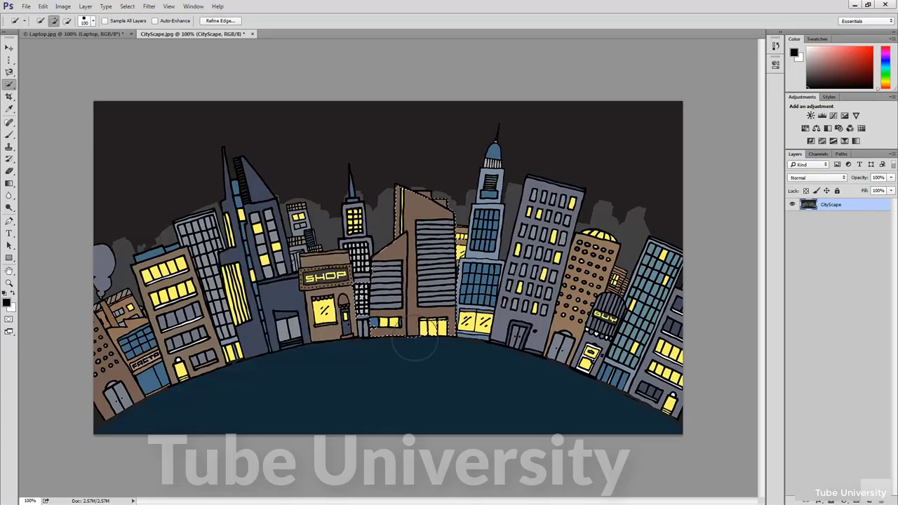
{"action": "key", "text": "alt"}
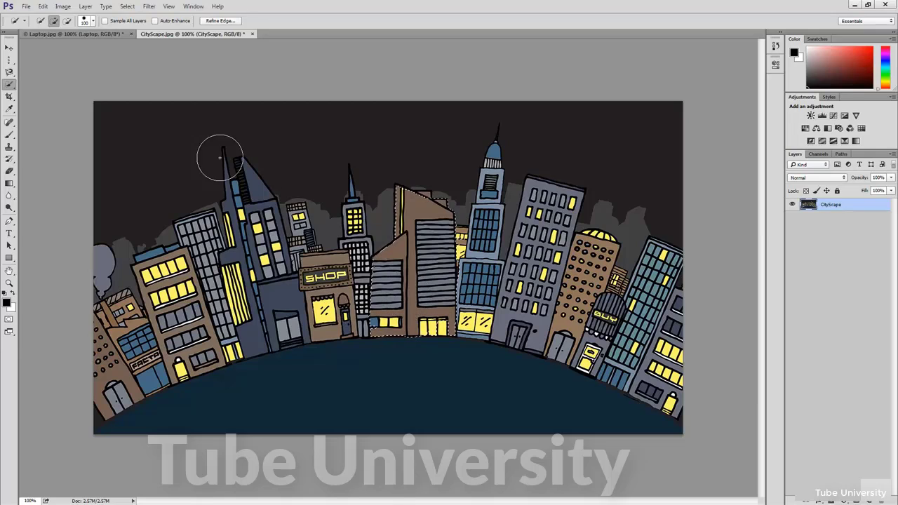
- Reduce the Quick Selection brush to 21 px, enlarge it to 30 px, and subtract an area over the building's striped windows
{"action": "left_click", "coordinate": [93, 23]}
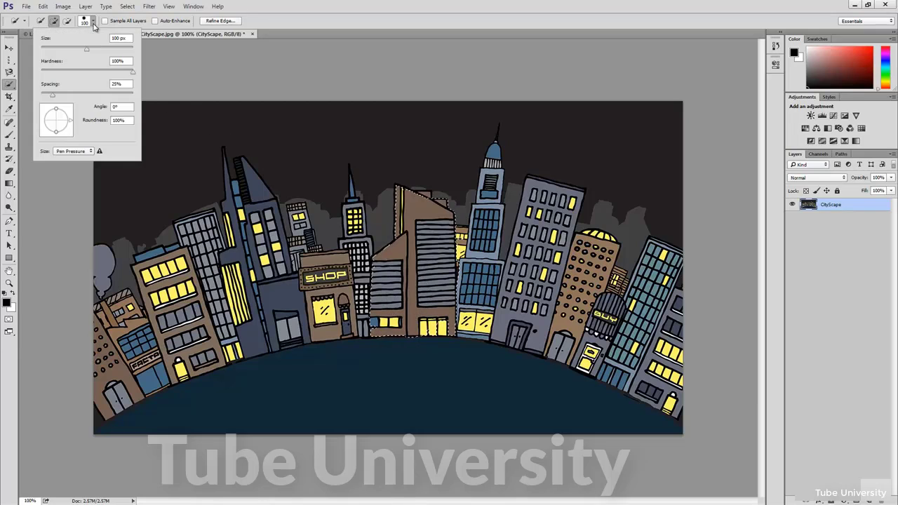
{"action": "mouse_move", "coordinate": [87, 52]}
{"action": "left_mouse_down"}
{"action": "mouse_move", "coordinate": [110, 53]}
{"action": "mouse_move", "coordinate": [51, 52]}
{"action": "left_mouse_up"}
{"action": "left_click", "coordinate": [93, 23]}
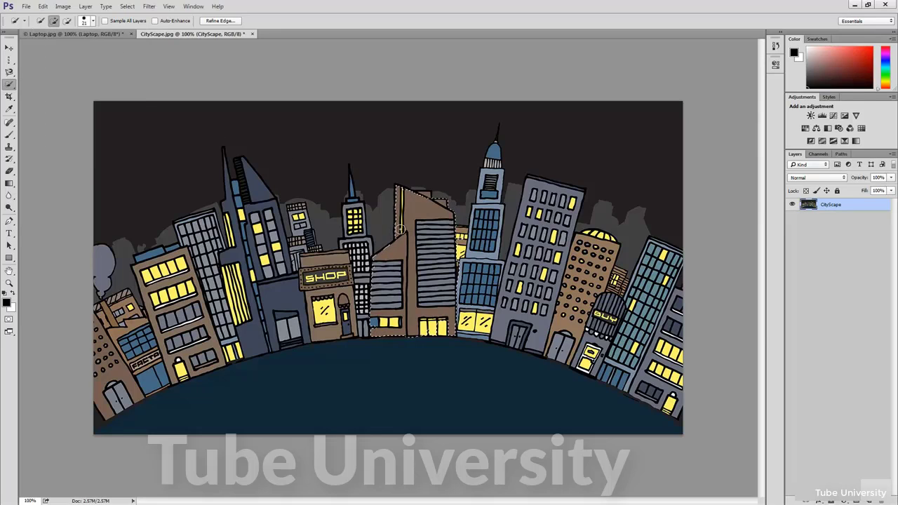
{"action": "key", "text": "alt"}
{"action": "key", "text": "bracketright"}
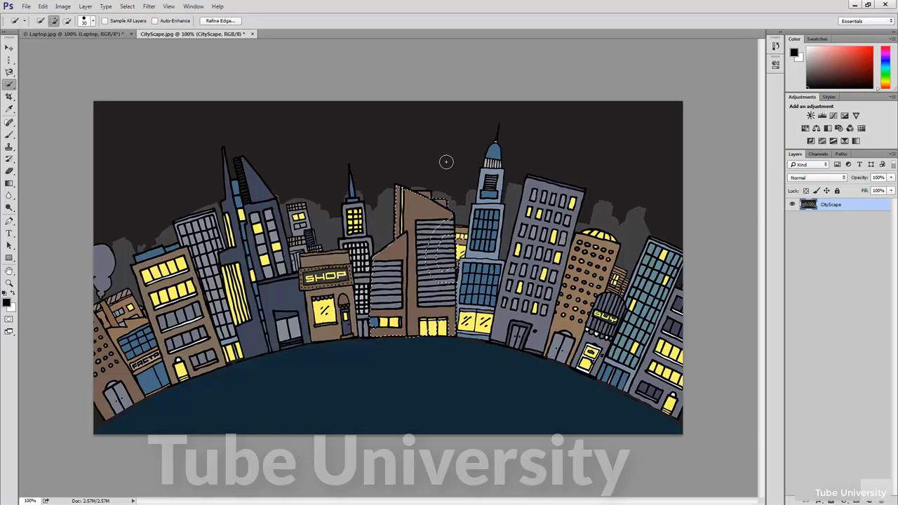
- With the Magic Wand tool at Tolerance 32, alternately select the dark sky and the blue ground, ending on the sky
{"action": "right_click", "coordinate": [10, 86]}
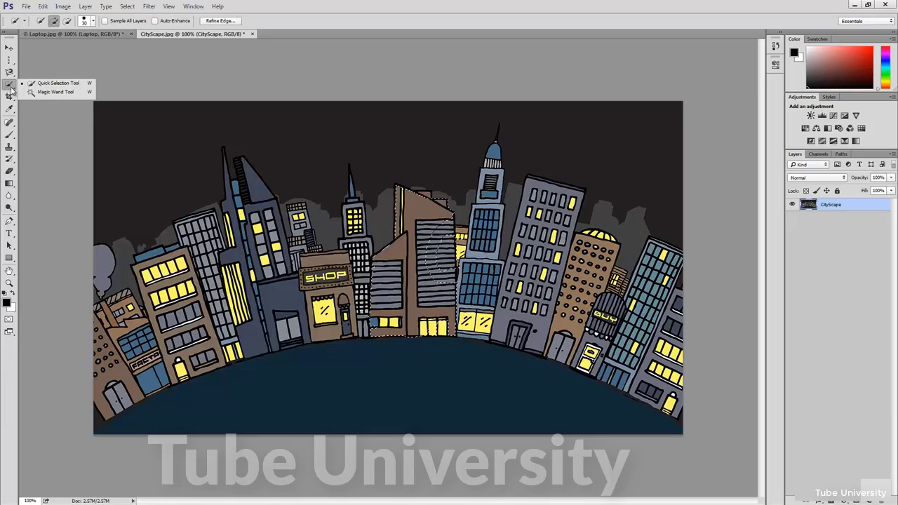
{"action": "left_click", "coordinate": [46, 96]}
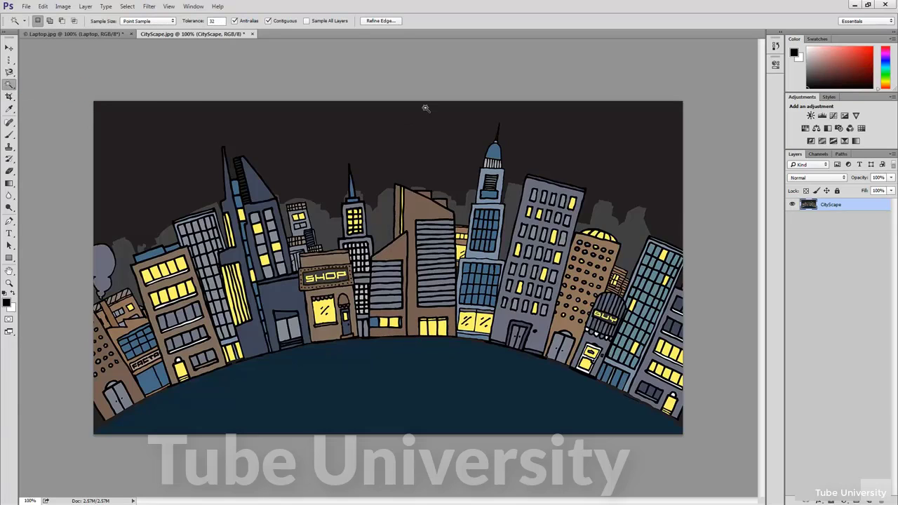
{"action": "left_click", "coordinate": [419, 143]}
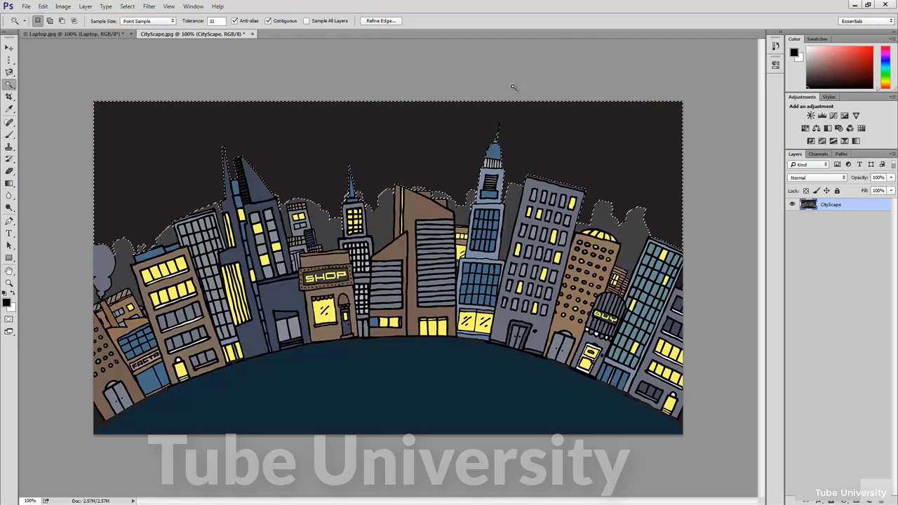
{"action": "left_click", "coordinate": [417, 371]}
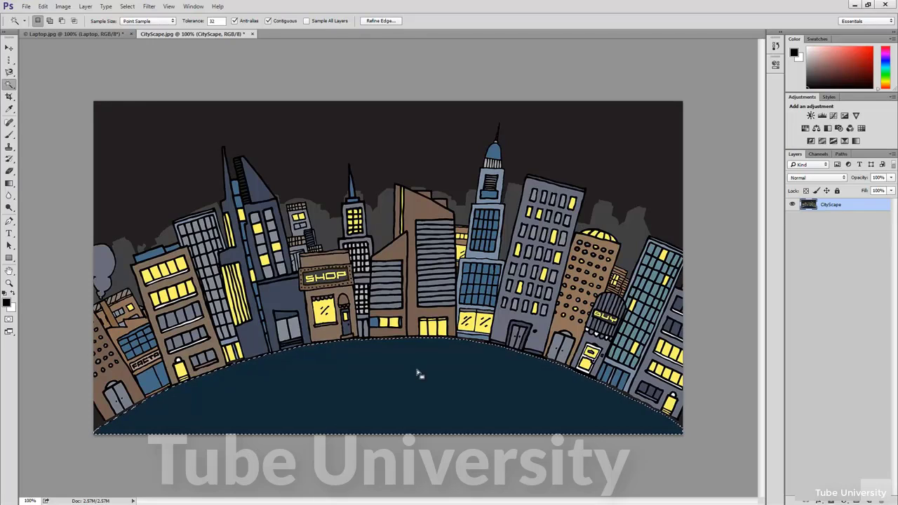
{"action": "left_click", "coordinate": [410, 166]}
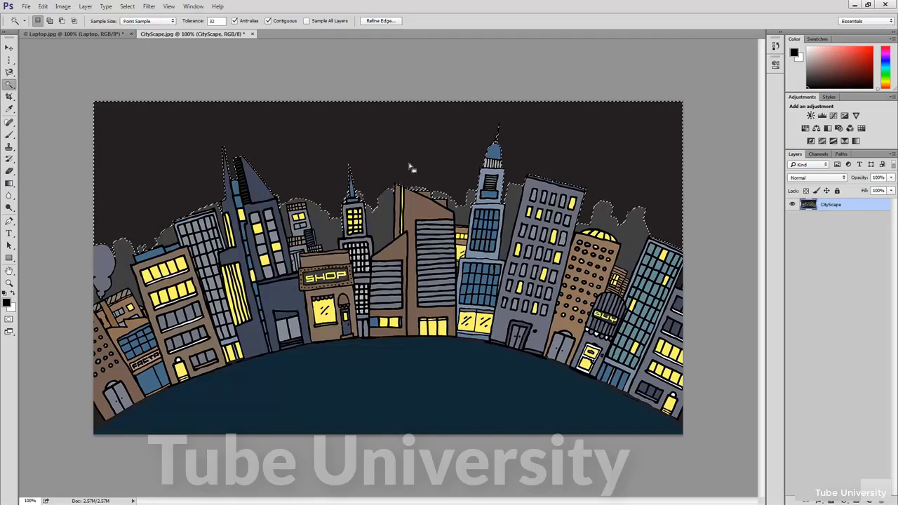
{"action": "left_click", "coordinate": [217, 21]}
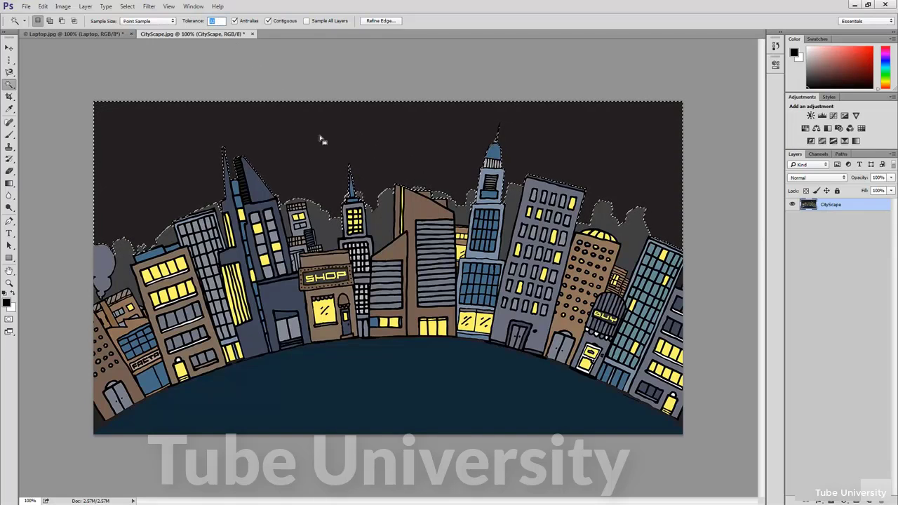
{"action": "left_click", "coordinate": [425, 371]}
{"action": "left_click", "coordinate": [366, 135]}
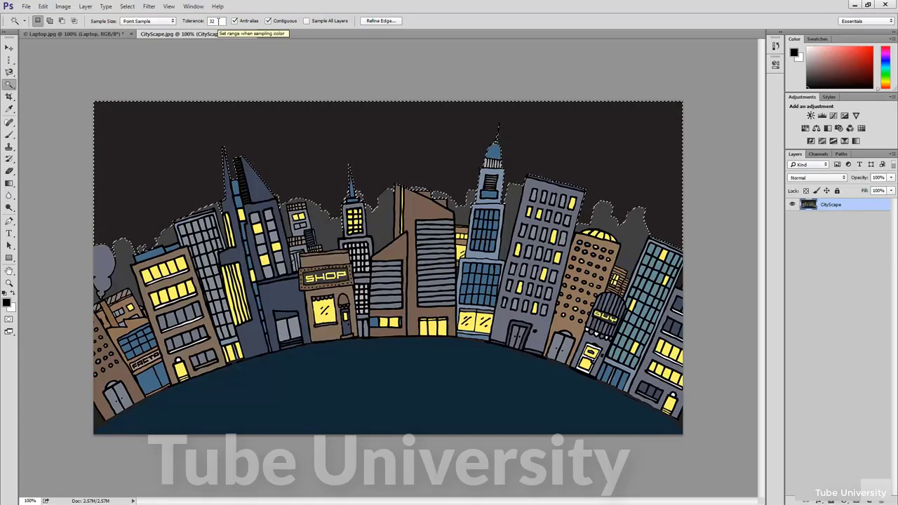
- Toggle the Contiguous option off and back on, and select only the yellow window of the SHOP building
{"action": "left_click", "coordinate": [269, 21]}
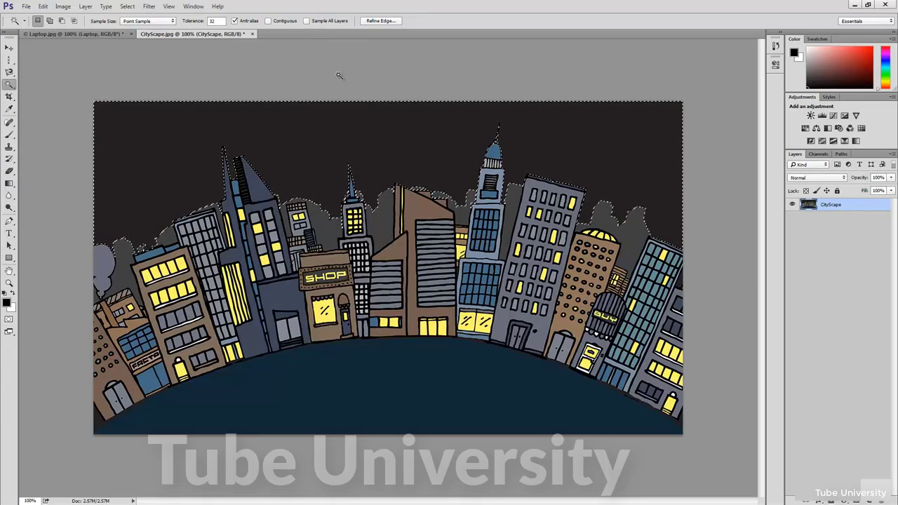
{"action": "left_click", "coordinate": [268, 21]}
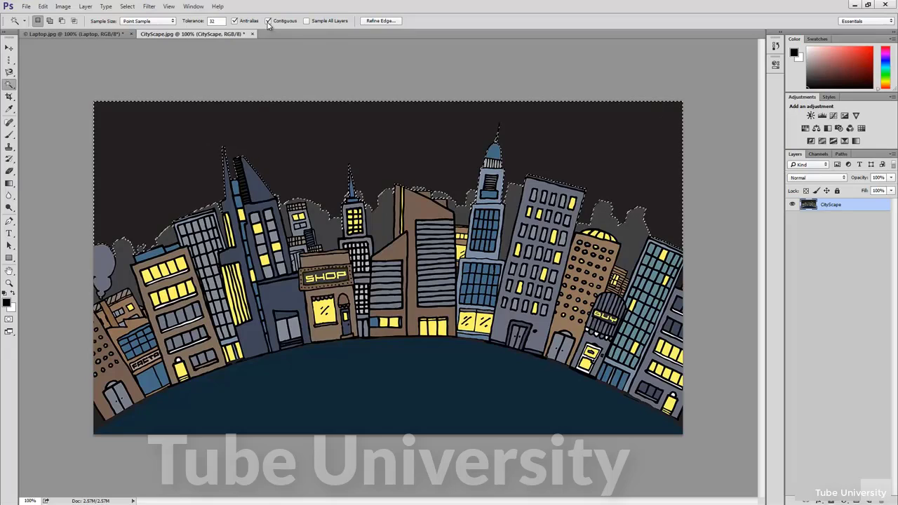
{"action": "left_click", "coordinate": [322, 322]}
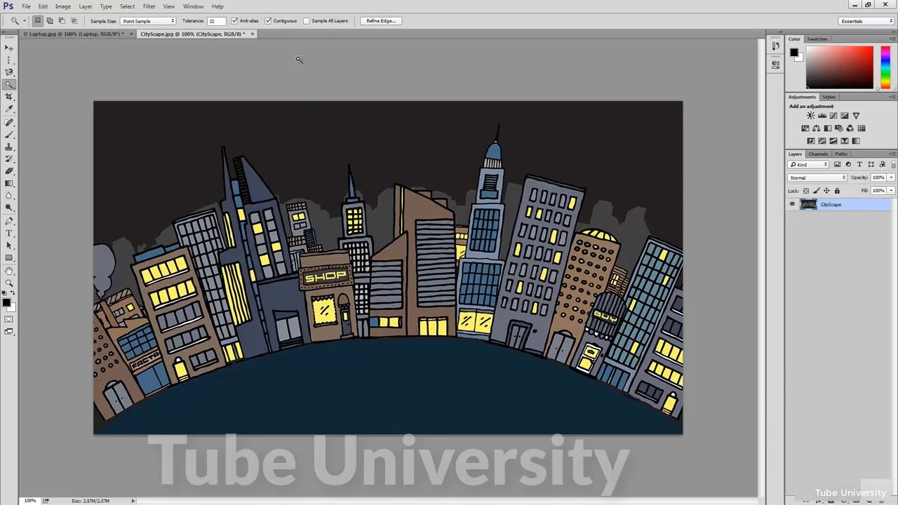
- Turn off Contiguous, clear the selection, and select the shop window's yellow throughout the image
{"action": "left_click", "coordinate": [268, 21]}
{"action": "key", "text": "ctrl+d"}
{"action": "left_click", "coordinate": [333, 319]}
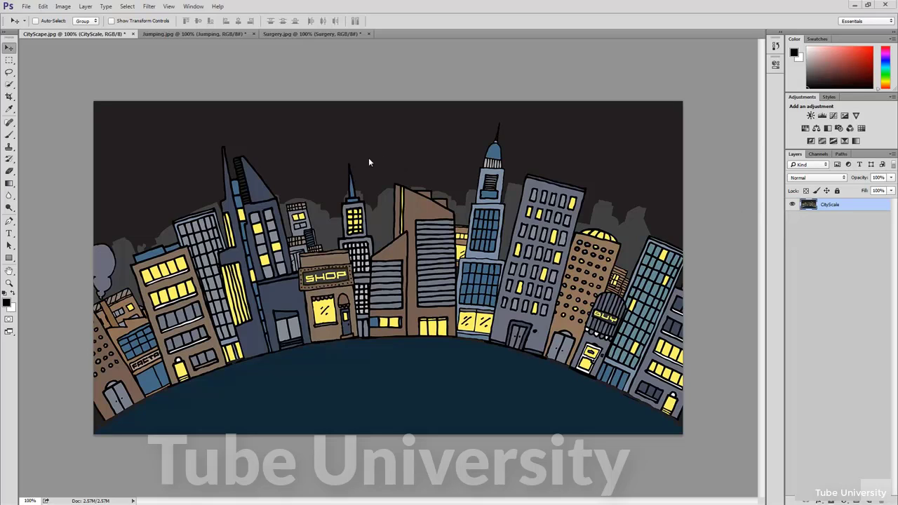
- Crop a strip off the cityscape's right side with Delete Cropped Pixels enabled, and shift the layer left to check the edge
{"action": "left_click", "coordinate": [9, 96]}
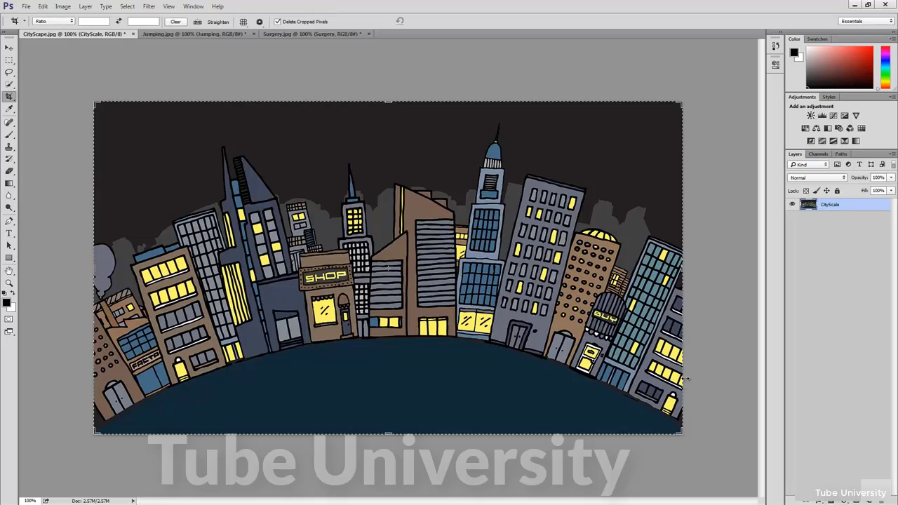
{"action": "left_click_drag", "start_coordinate": [684, 379], "coordinate": [654, 377]}
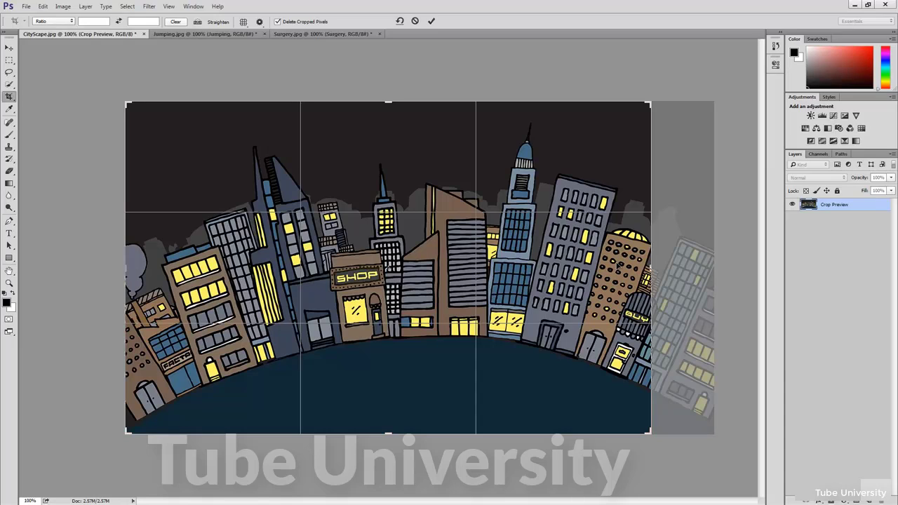
{"action": "key", "text": "Return"}
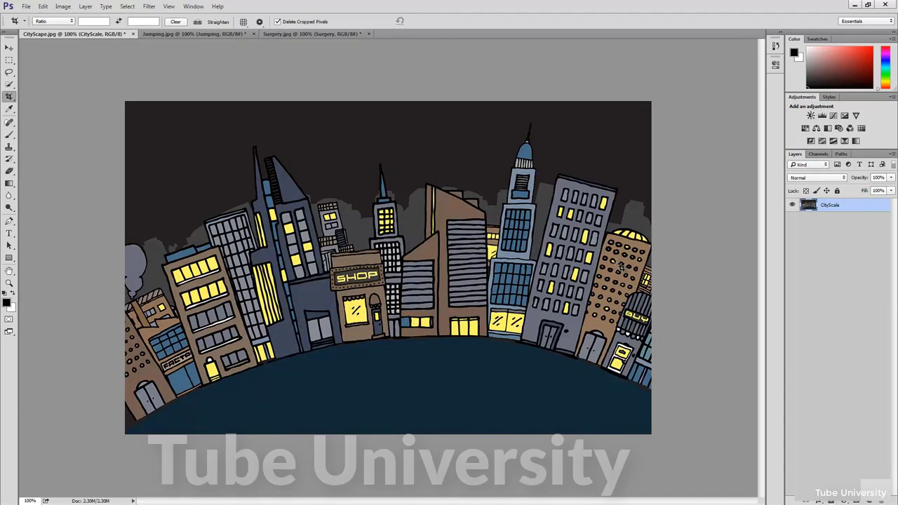
{"action": "left_click", "coordinate": [9, 49]}
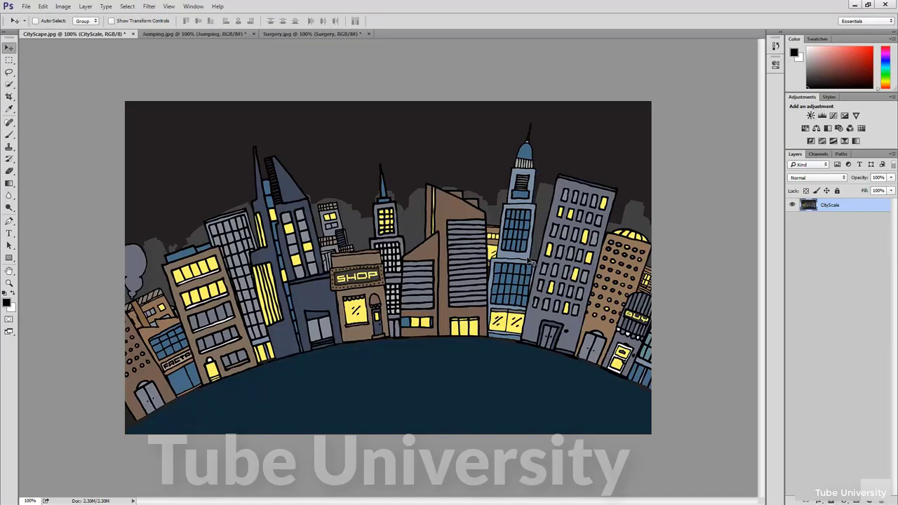
{"action": "left_click_drag", "start_coordinate": [534, 261], "coordinate": [500, 259]}
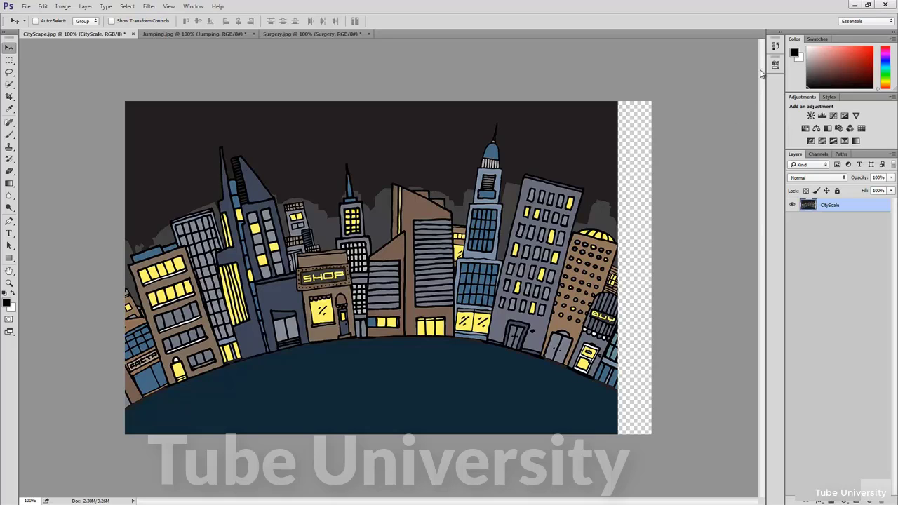
- Revert CityScape.jpg to the Make Layer history state and activate the Crop tool again
{"action": "left_click", "coordinate": [775, 47]}
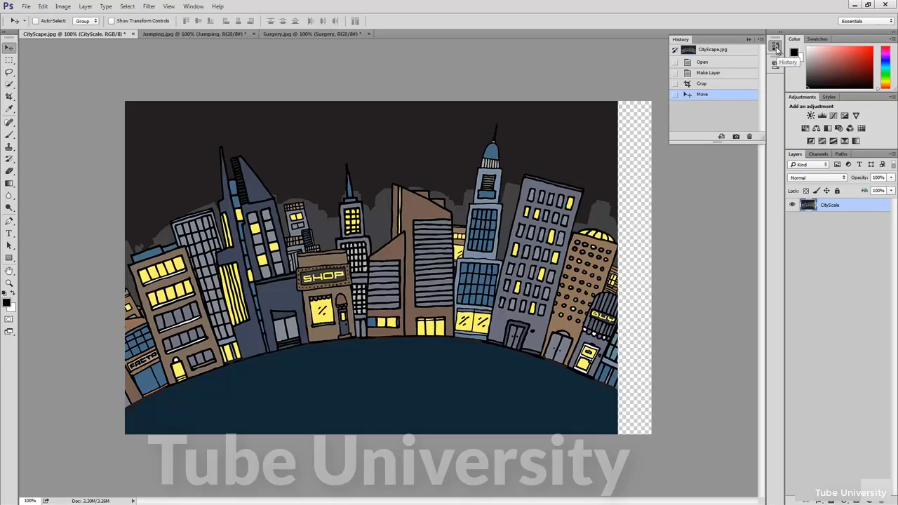
{"action": "left_click", "coordinate": [724, 76]}
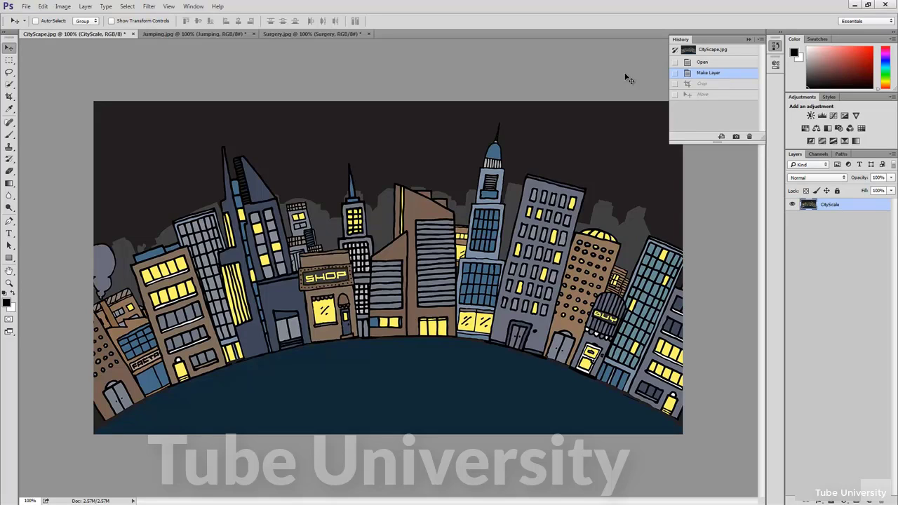
{"action": "left_click", "coordinate": [9, 98]}
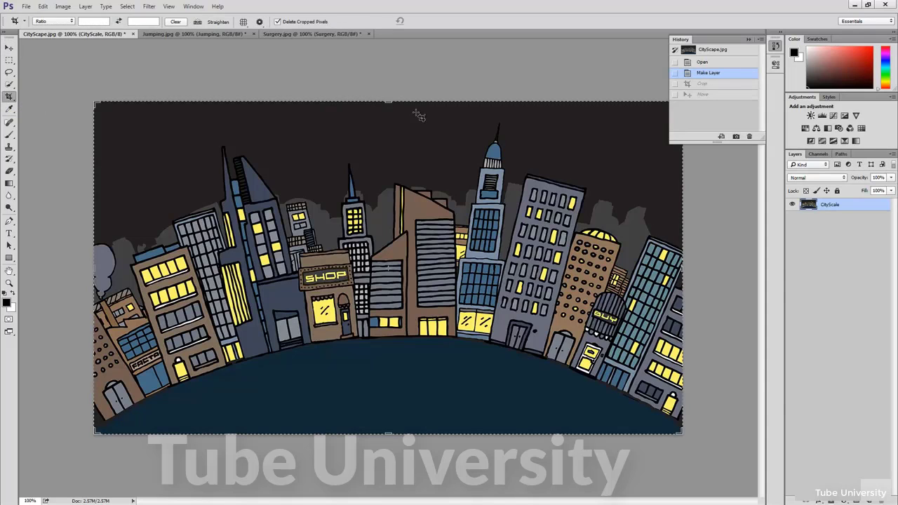
{"action": "left_click", "coordinate": [775, 46]}
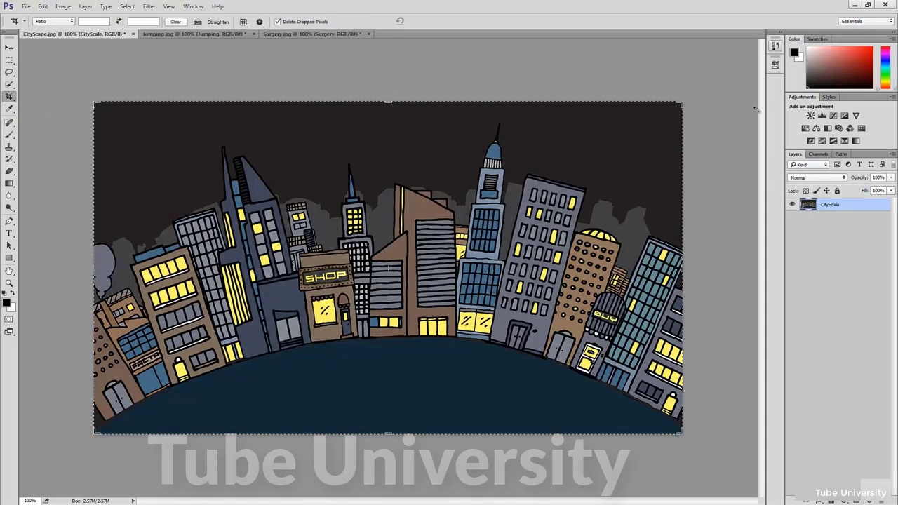
- Crop both sides of the cityscape with Delete Cropped Pixels turned off, and shift the layer left to bring back the hidden right part
{"action": "left_click_drag", "start_coordinate": [681, 266], "coordinate": [629, 265]}
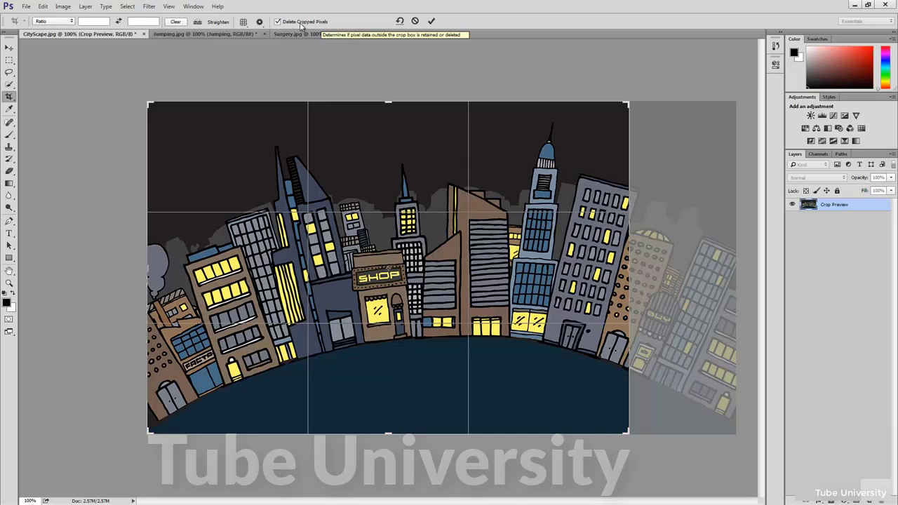
{"action": "left_click", "coordinate": [278, 22]}
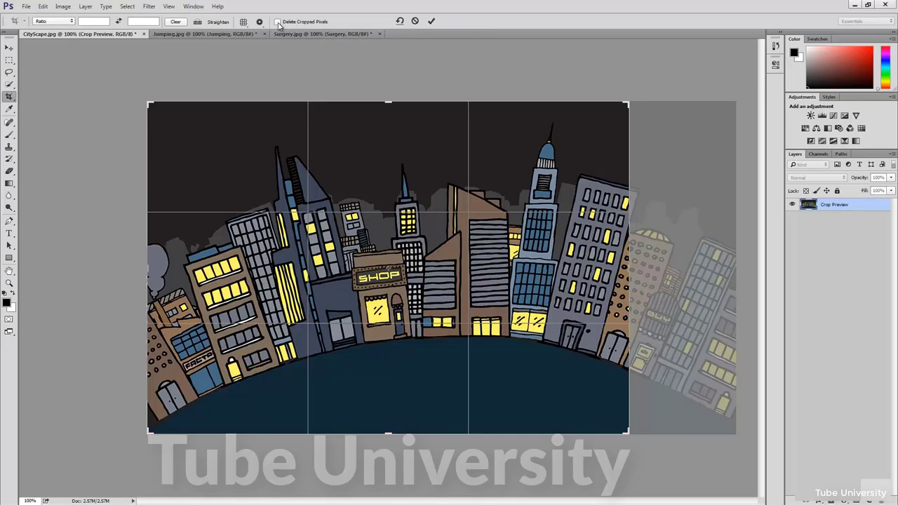
{"action": "left_click", "coordinate": [431, 21]}
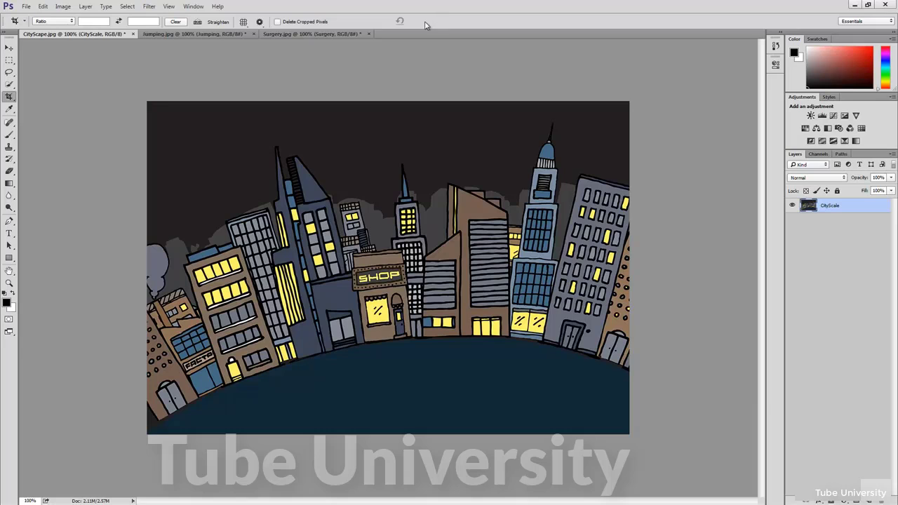
{"action": "left_click", "coordinate": [9, 48]}
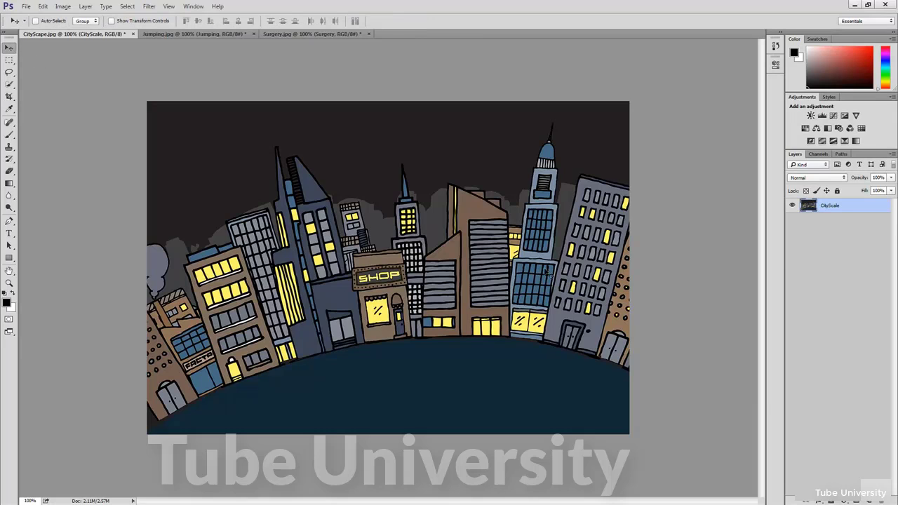
{"action": "left_click_drag", "start_coordinate": [565, 272], "coordinate": [486, 272]}
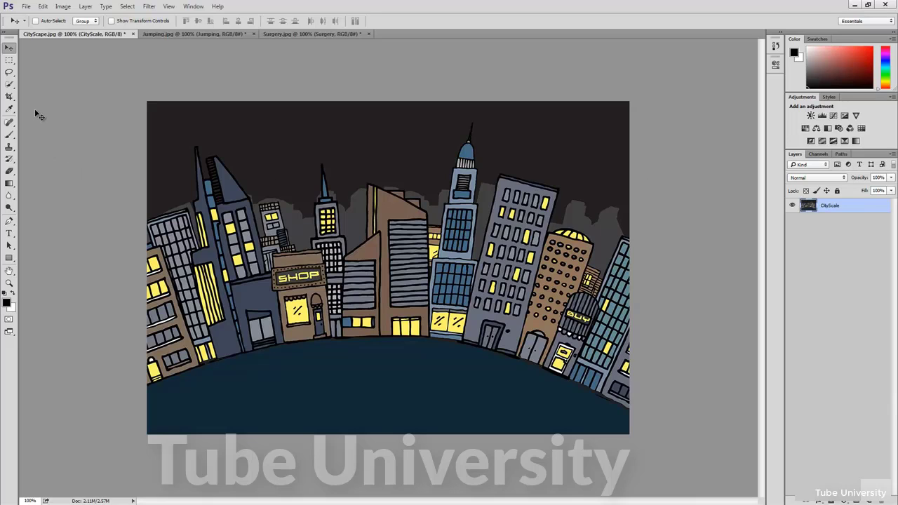
- Try rotating the cityscape inside the crop frame in both directions, and discard the crop
{"action": "key", "text": "c"}
{"action": "left_click", "coordinate": [364, 194]}
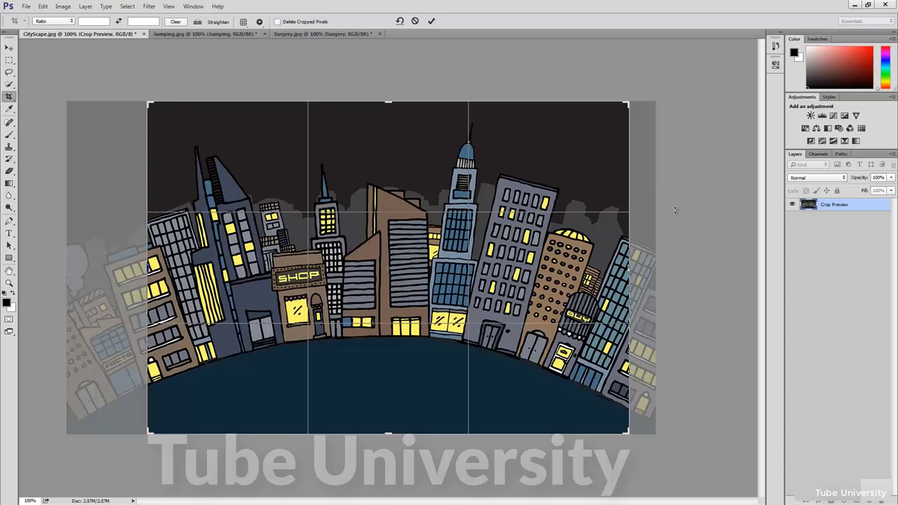
{"action": "left_click_drag", "start_coordinate": [674, 209], "coordinate": [662, 327]}
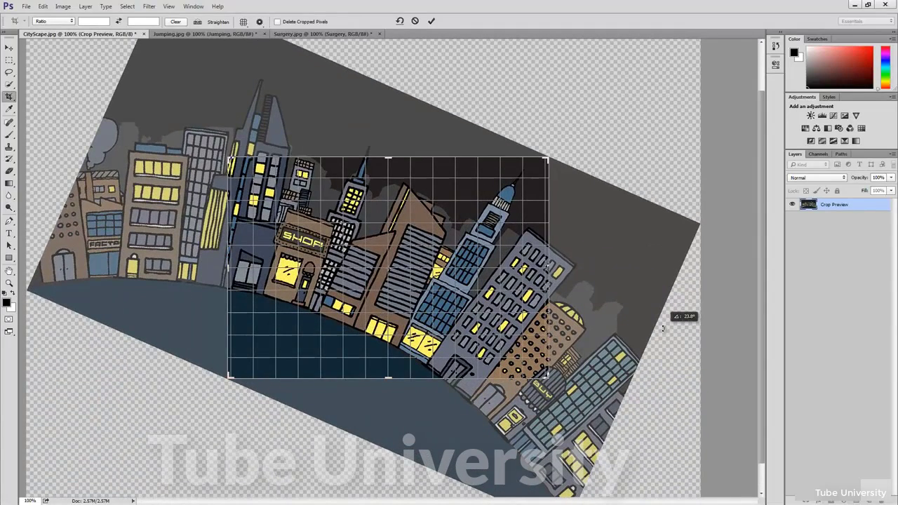
{"action": "left_click_drag", "start_coordinate": [662, 327], "coordinate": [621, 75]}
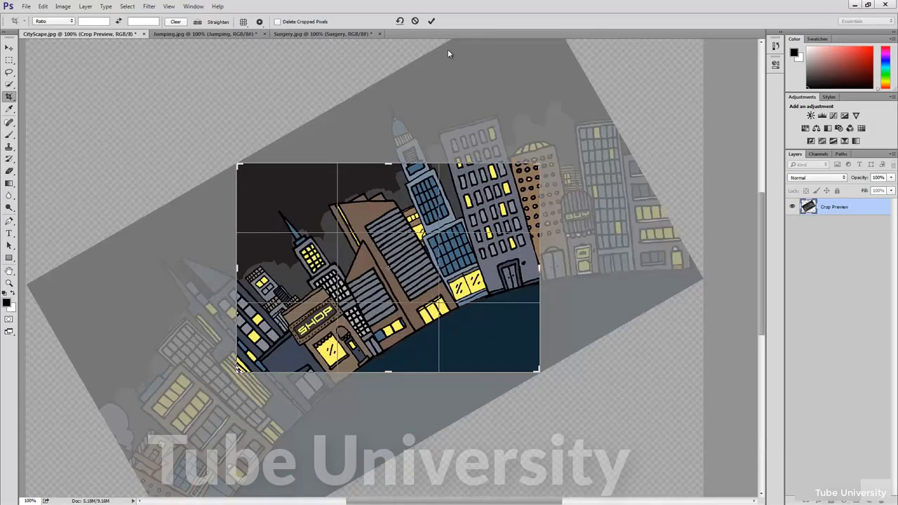
{"action": "left_click", "coordinate": [415, 21]}
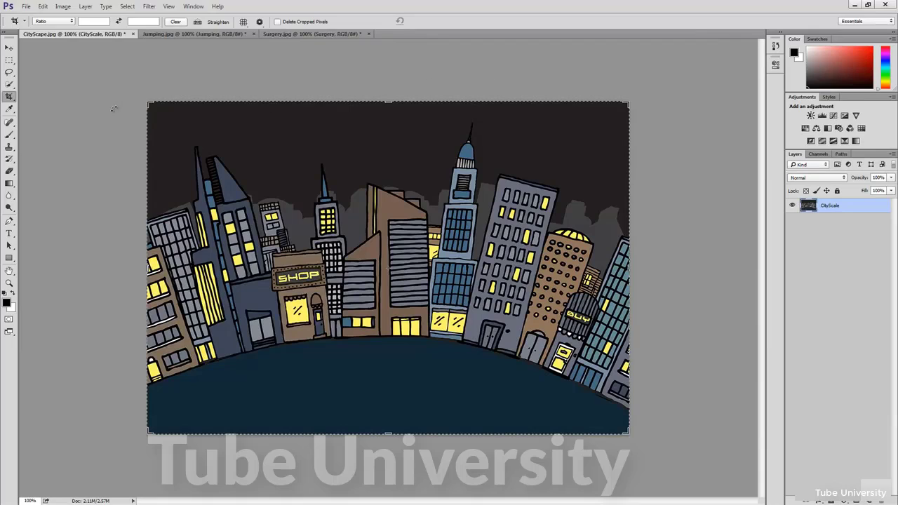
- Crop the cityscape with the Perspective Crop Tool to a slanted four-cornered area spanning from the blue tower to the grey building
{"action": "right_click", "coordinate": [9, 99]}
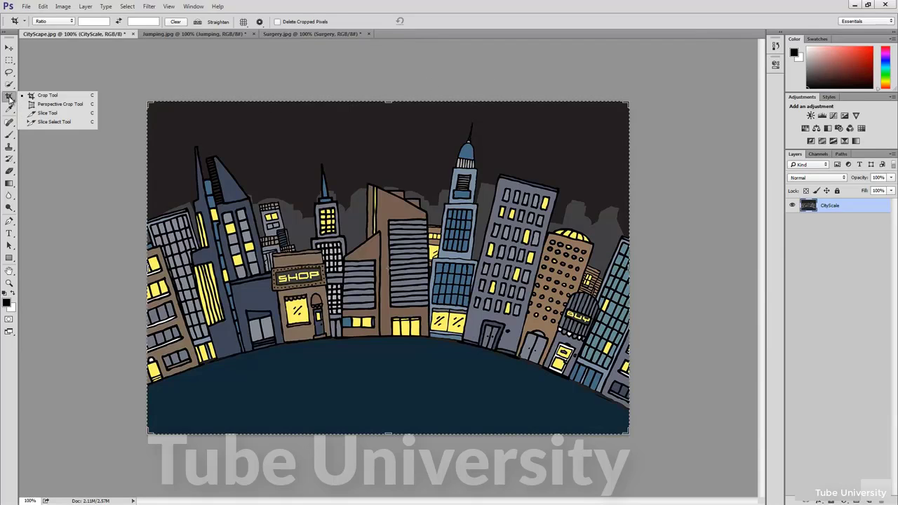
{"action": "left_click", "coordinate": [76, 105]}
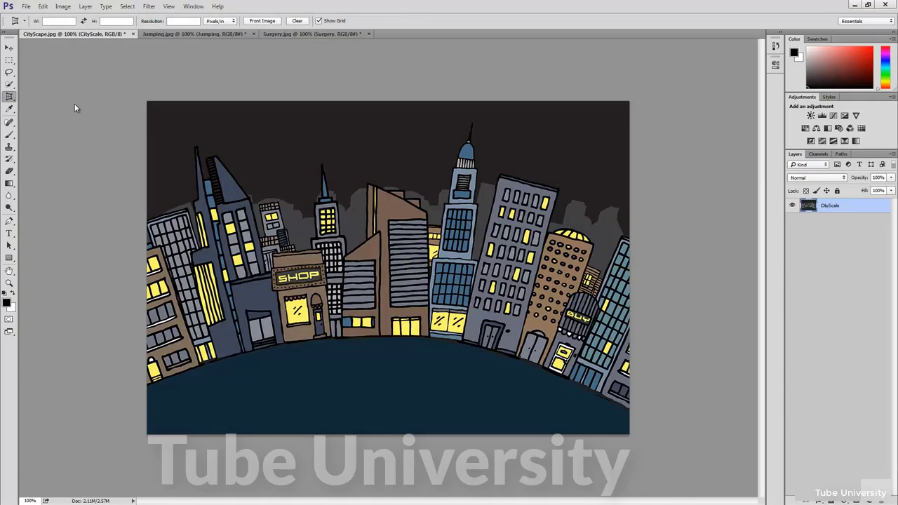
{"action": "left_click", "coordinate": [225, 123]}
{"action": "left_click", "coordinate": [195, 334]}
{"action": "left_click", "coordinate": [257, 348]}
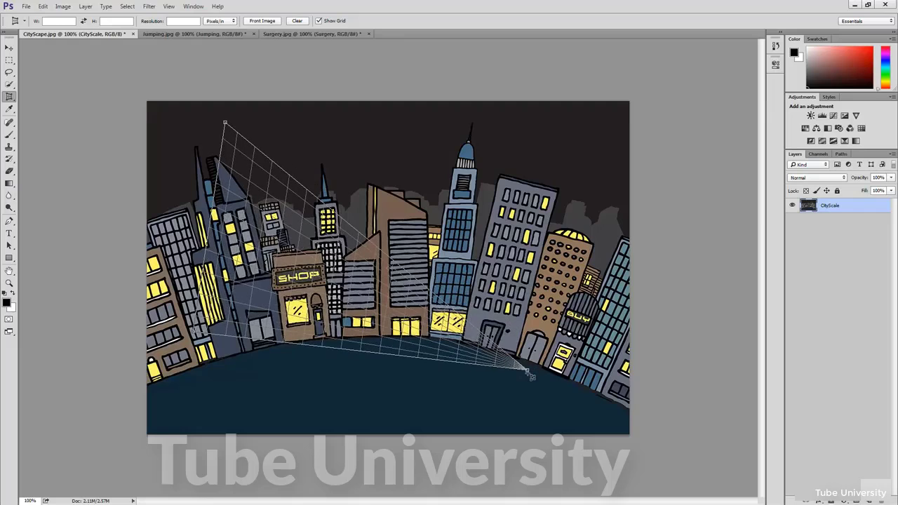
{"action": "left_click", "coordinate": [528, 372]}
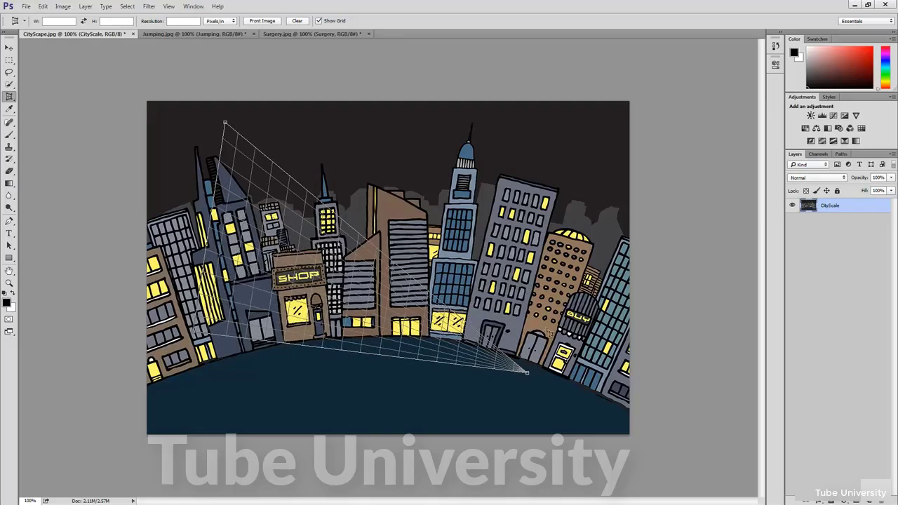
{"action": "left_click", "coordinate": [610, 111]}
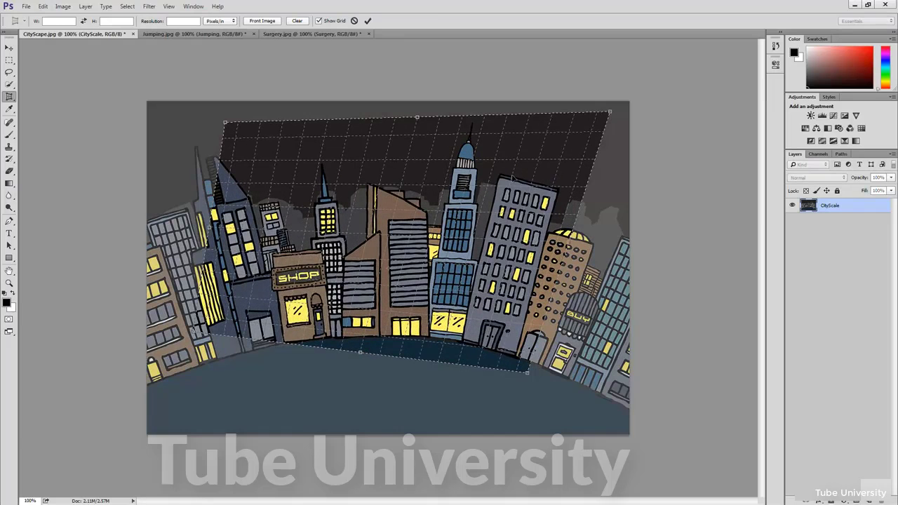
{"action": "key", "text": "Return"}
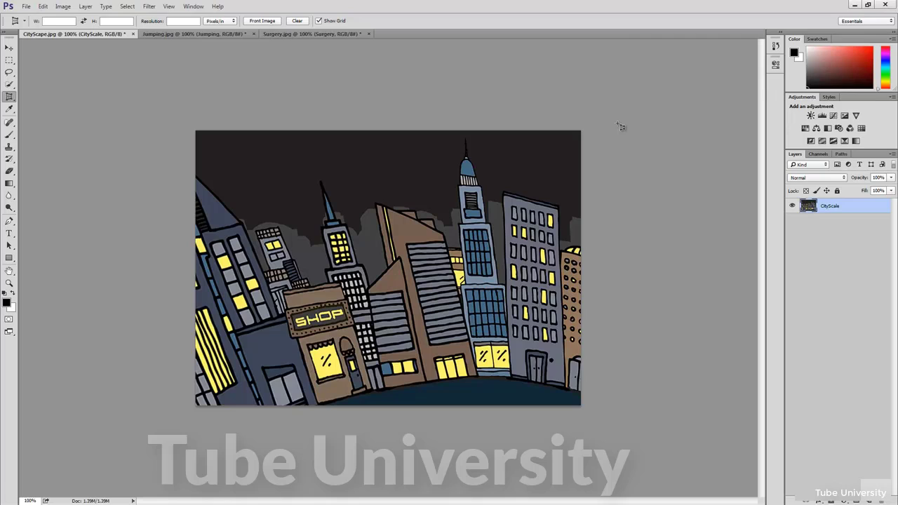
- Slice the top row of Jumping.jpg around each of the three women, extending the second slice to meet the first
{"action": "left_click", "coordinate": [189, 35]}
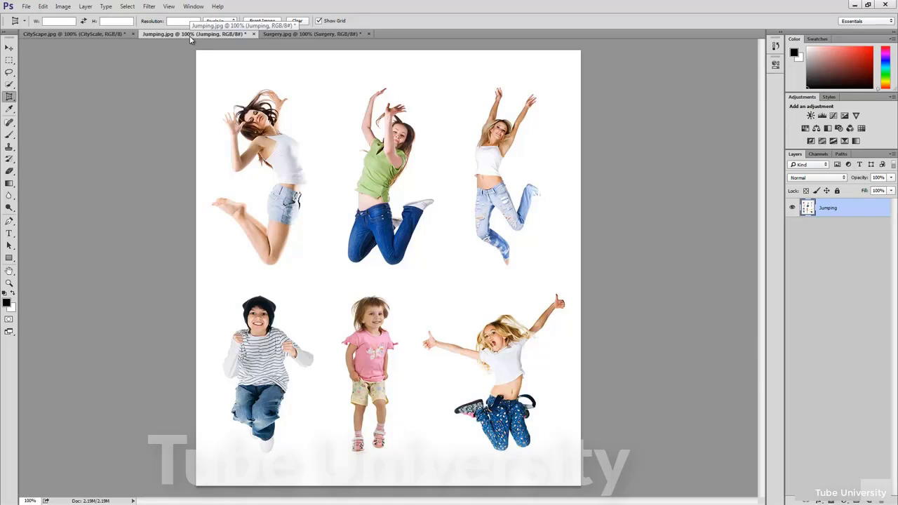
{"action": "right_click", "coordinate": [9, 99]}
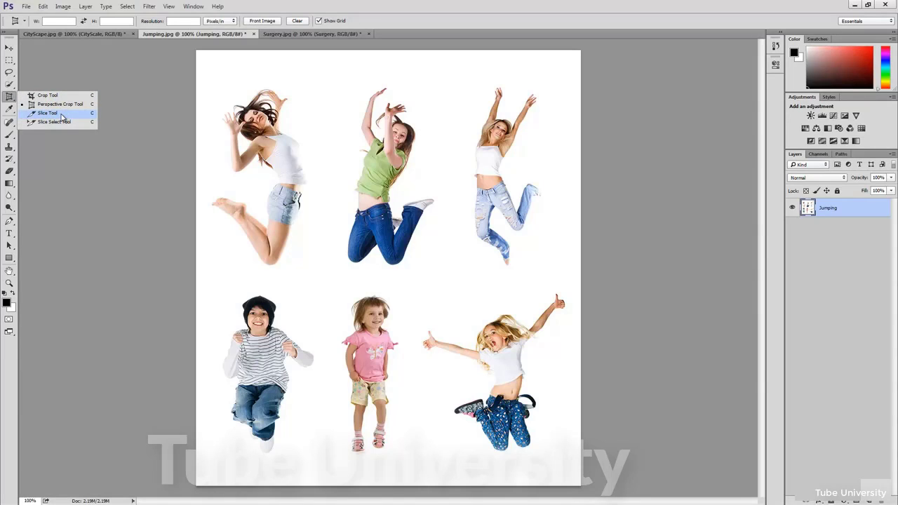
{"action": "left_click", "coordinate": [61, 117]}
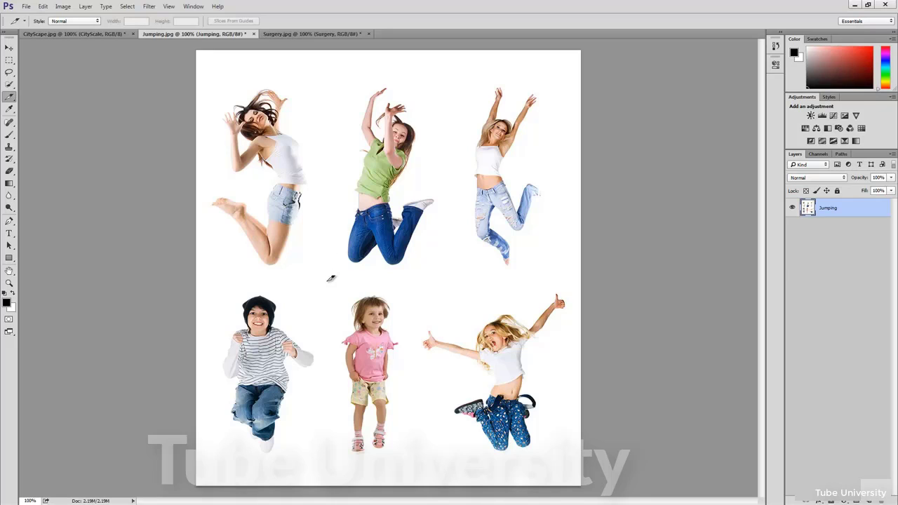
{"action": "left_click_drag", "start_coordinate": [328, 279], "coordinate": [204, 56]}
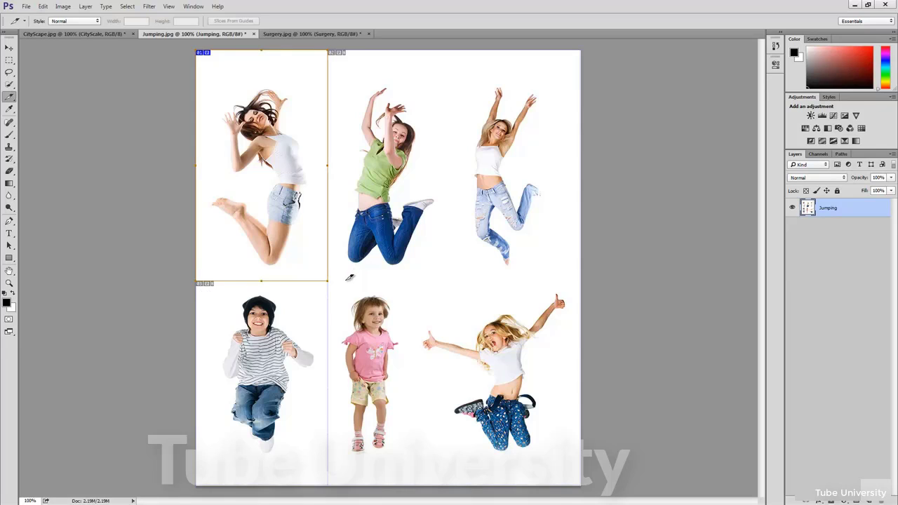
{"action": "left_click_drag", "start_coordinate": [347, 280], "coordinate": [456, 50]}
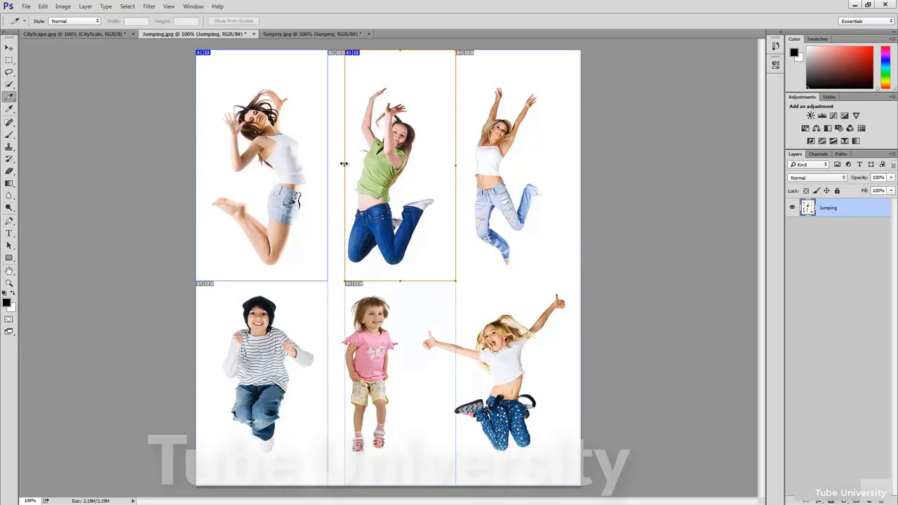
{"action": "left_click_drag", "start_coordinate": [344, 164], "coordinate": [336, 167]}
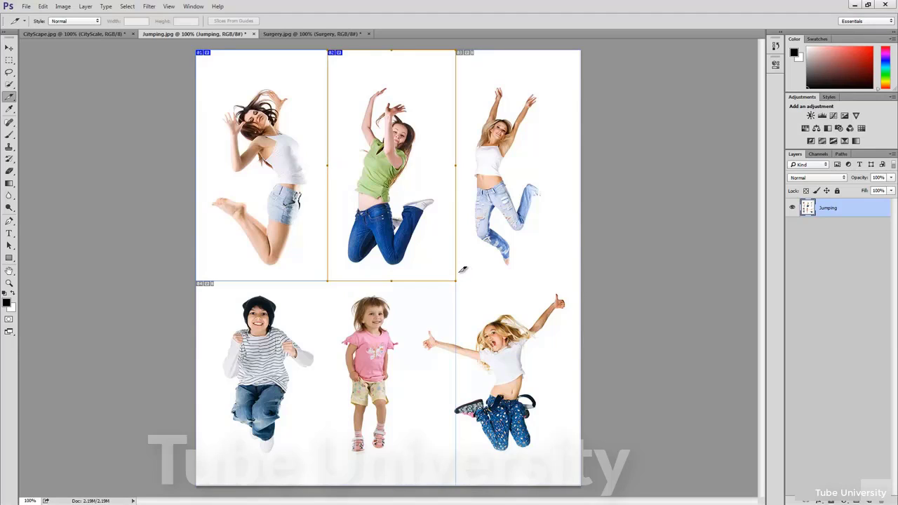
{"action": "left_click_drag", "start_coordinate": [470, 270], "coordinate": [581, 52]}
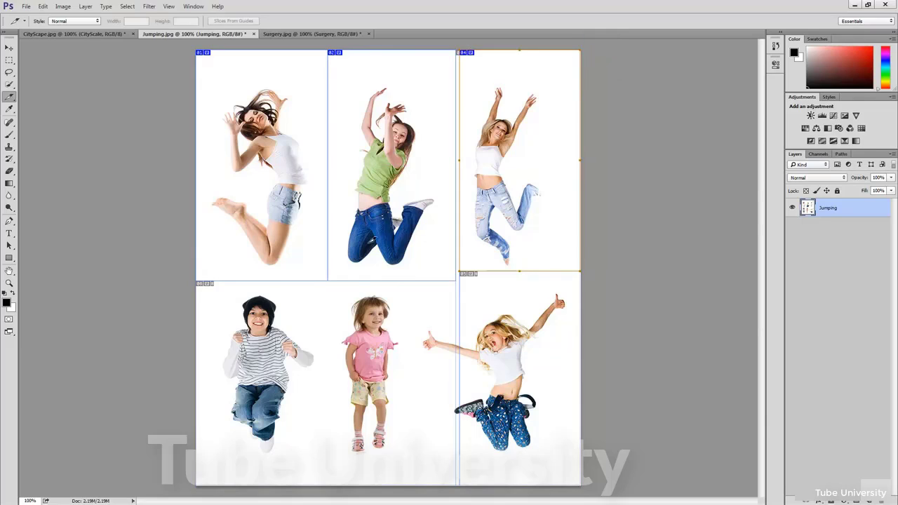
- Slice the bottom row around the boy in the hat, the girl in pink and the girl with outstretched arms
{"action": "left_click_drag", "start_coordinate": [203, 280], "coordinate": [335, 479]}
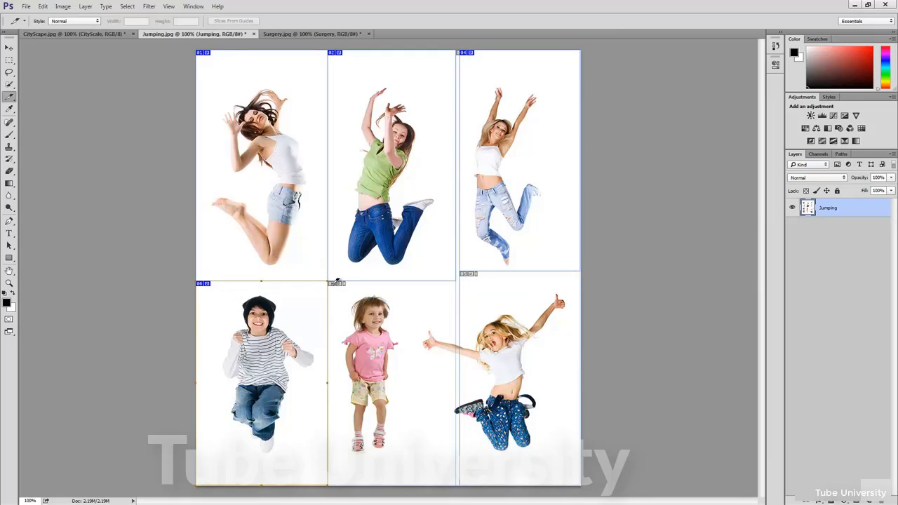
{"action": "left_click_drag", "start_coordinate": [336, 281], "coordinate": [412, 484]}
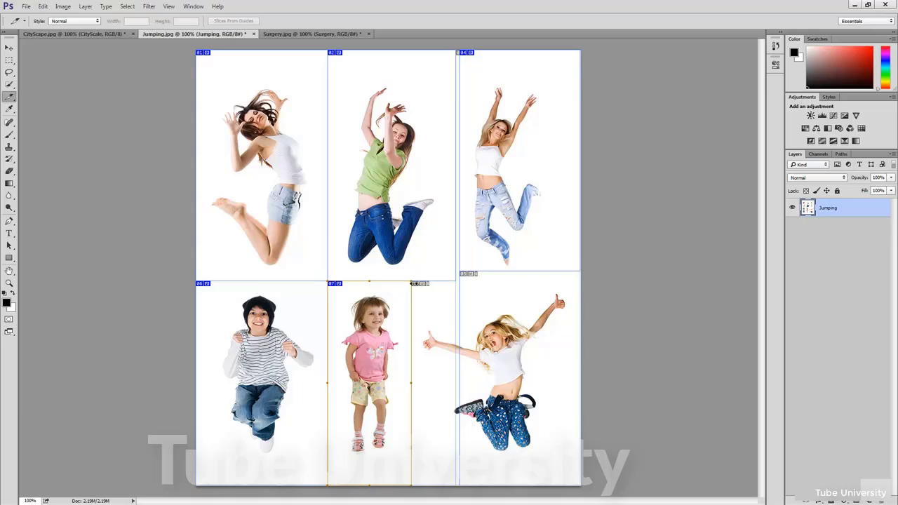
{"action": "left_click_drag", "start_coordinate": [419, 281], "coordinate": [578, 486]}
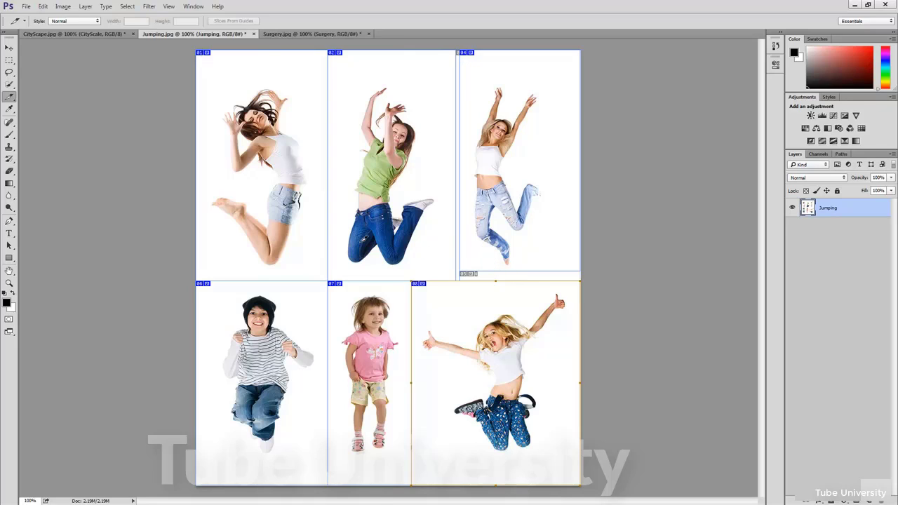
- Resize the top-right slice with the Slice Select Tool so its edges meet the neighbouring slices
{"action": "left_click", "coordinate": [9, 98]}
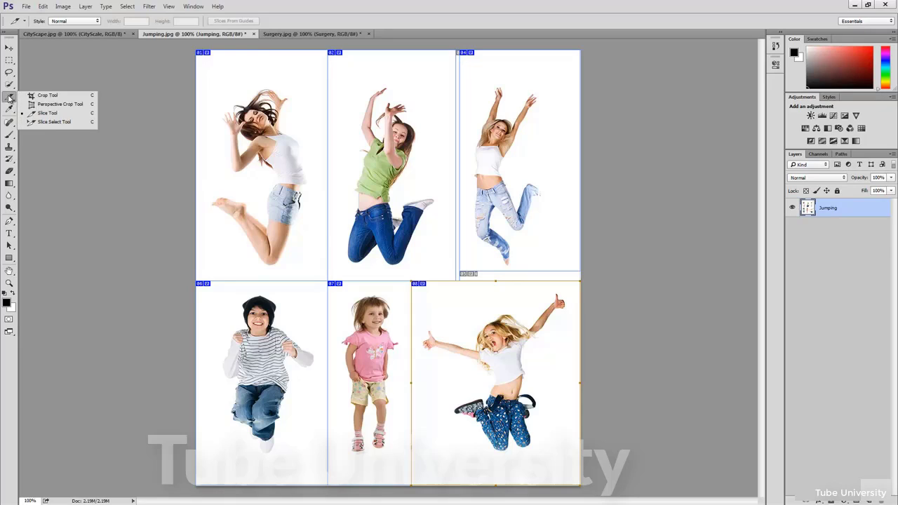
{"action": "left_click", "coordinate": [54, 122]}
{"action": "left_click", "coordinate": [534, 238]}
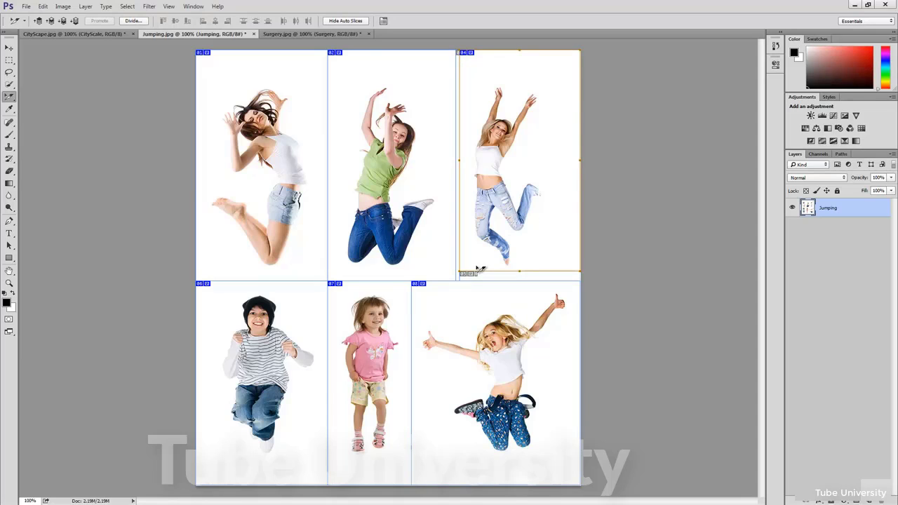
{"action": "left_click_drag", "start_coordinate": [458, 272], "coordinate": [456, 280]}
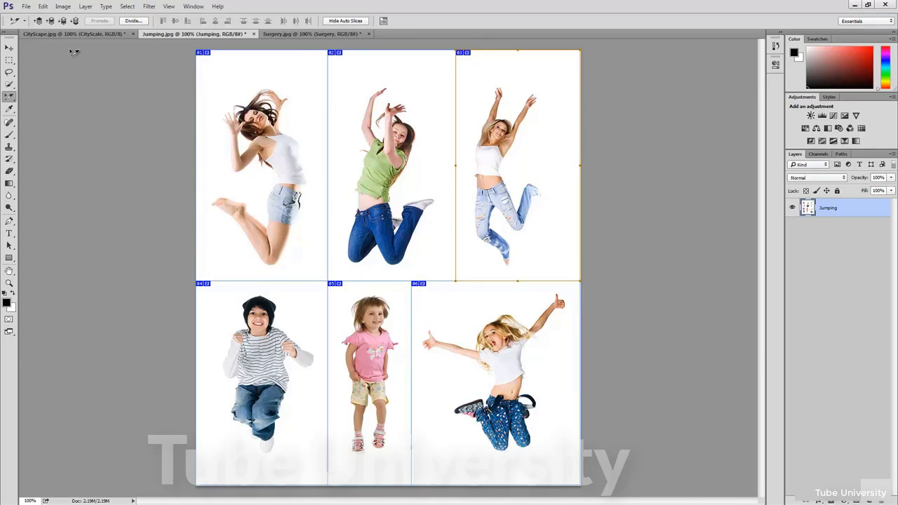
- Review the sliced image in Save for Web and leave without exporting
{"action": "left_click", "coordinate": [30, 8]}
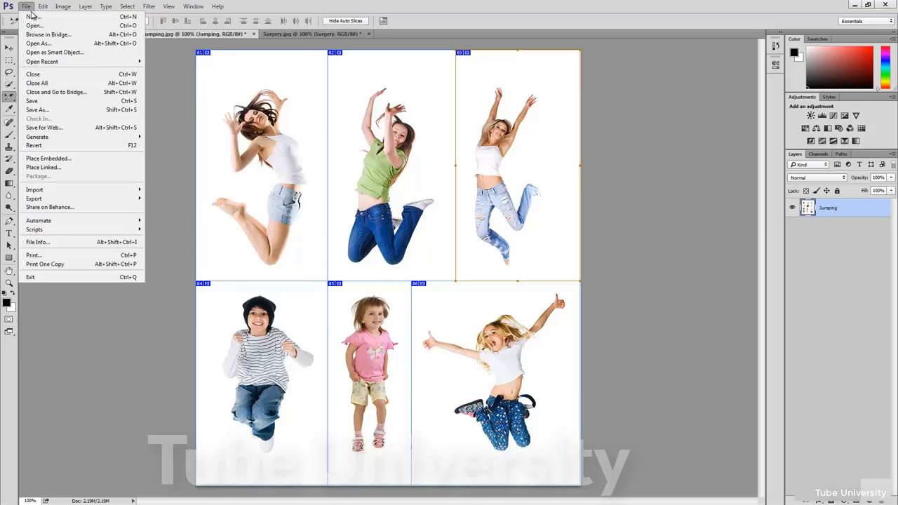
{"action": "left_click", "coordinate": [67, 128]}
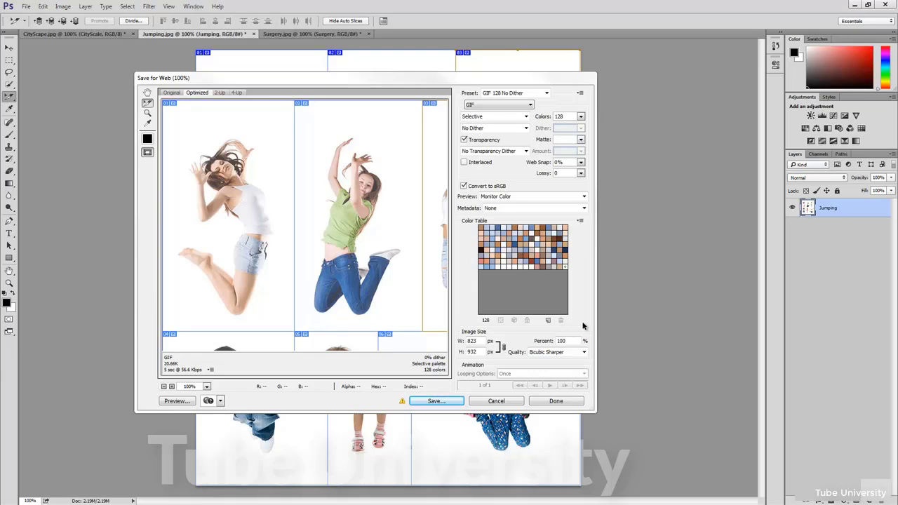
{"action": "left_click", "coordinate": [491, 402]}
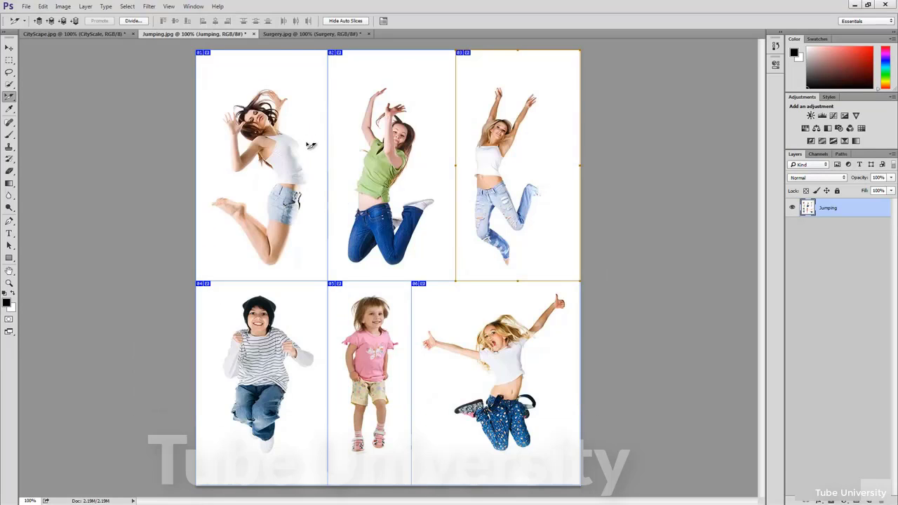
- Close Jumping.jpg without saving its changes, and activate the Spot Healing Brush on Surgery.jpg
{"action": "left_click", "coordinate": [254, 34]}
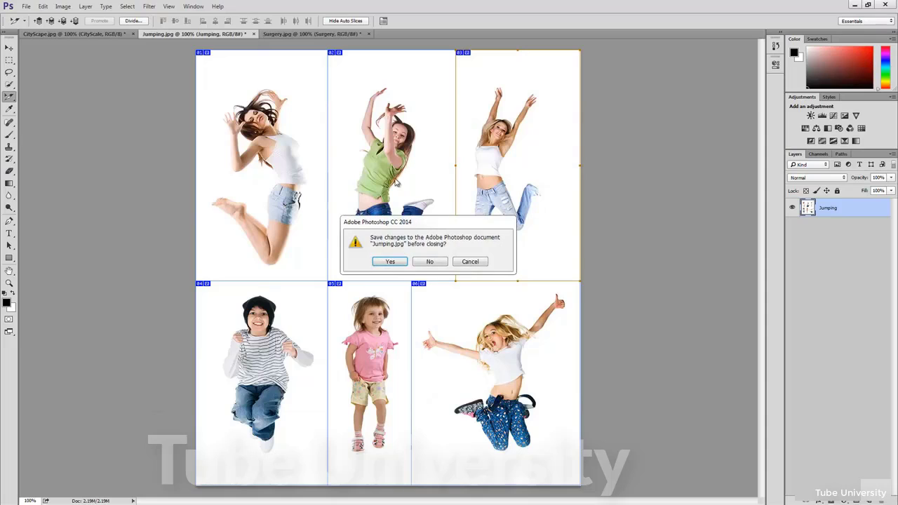
{"action": "left_click", "coordinate": [430, 262]}
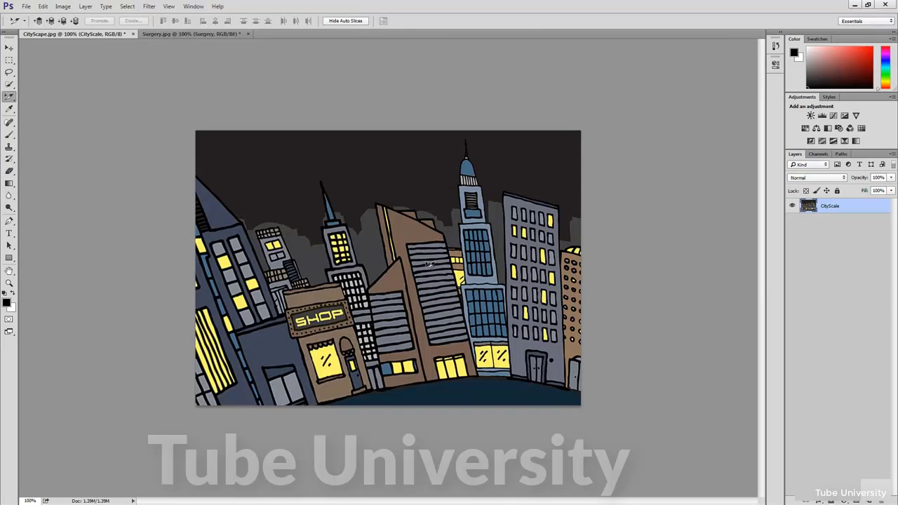
{"action": "left_click", "coordinate": [195, 32]}
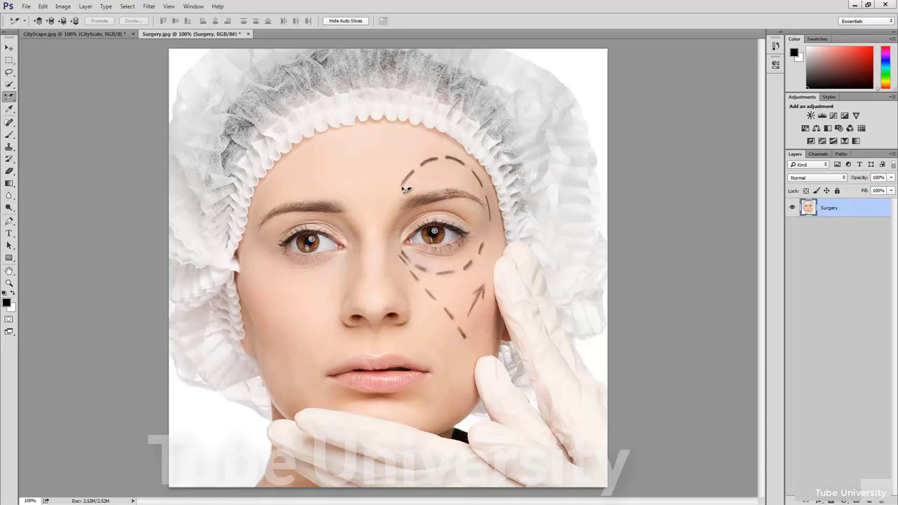
{"action": "left_click", "coordinate": [10, 123]}
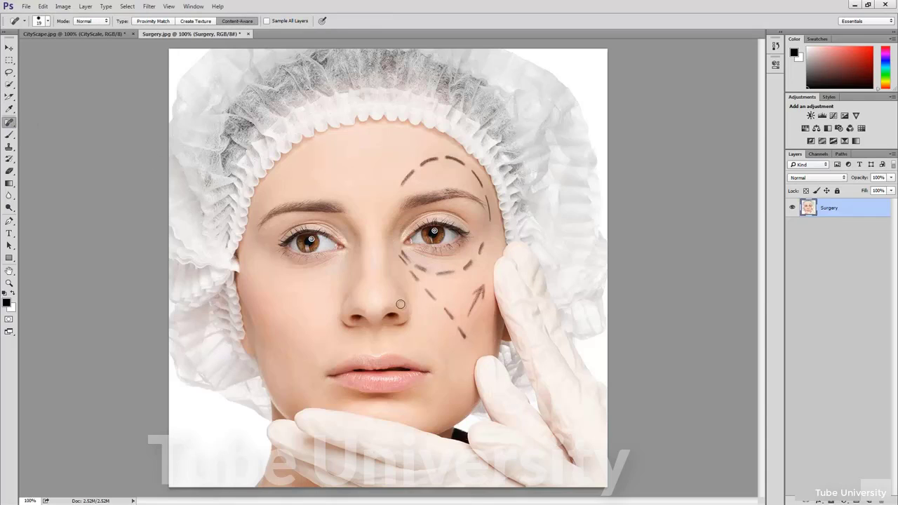
- Use the Spot Healing Brush to remove the lower cheek dashes, one upper forehead dash and part of the marked side's eyebrow
{"action": "left_click_drag", "start_coordinate": [454, 320], "coordinate": [443, 307]}
{"action": "left_click_drag", "start_coordinate": [469, 338], "coordinate": [457, 326]}
{"action": "left_click_drag", "start_coordinate": [422, 167], "coordinate": [439, 157]}
{"action": "mouse_move", "coordinate": [470, 225]}
{"action": "left_mouse_down"}
{"action": "mouse_move", "coordinate": [392, 204]}
{"action": "mouse_move", "coordinate": [471, 188]}
{"action": "mouse_move", "coordinate": [486, 208]}
{"action": "mouse_move", "coordinate": [459, 196]}
{"action": "mouse_move", "coordinate": [413, 207]}
{"action": "left_mouse_up"}
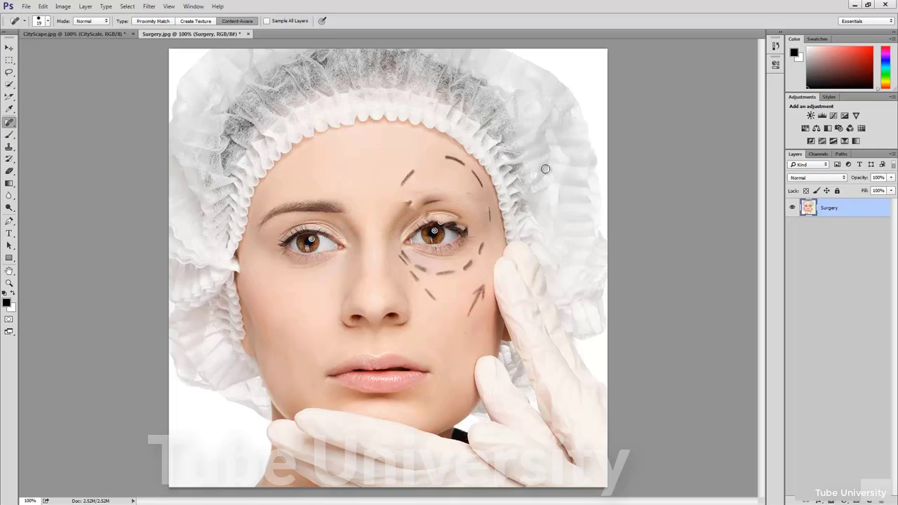
- Heal the remaining slanted forehead dash above the marked eye's inner brow with the Healing Brush
{"action": "left_click", "coordinate": [9, 124]}
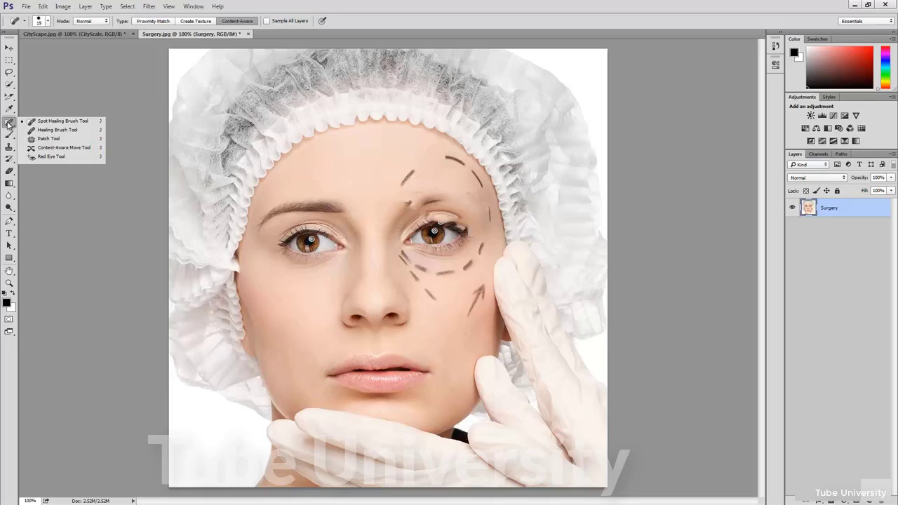
{"action": "left_click", "coordinate": [57, 130]}
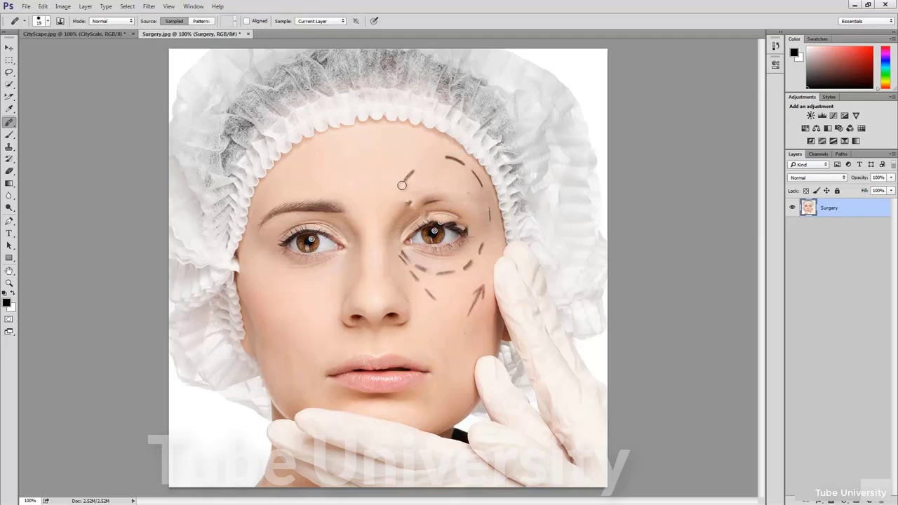
{"action": "left_click_drag", "start_coordinate": [401, 185], "coordinate": [412, 170]}
- Patch the unmarked side's eyebrow with forehead skin using the Patch Tool, and clear the selection
{"action": "right_click", "coordinate": [9, 123]}
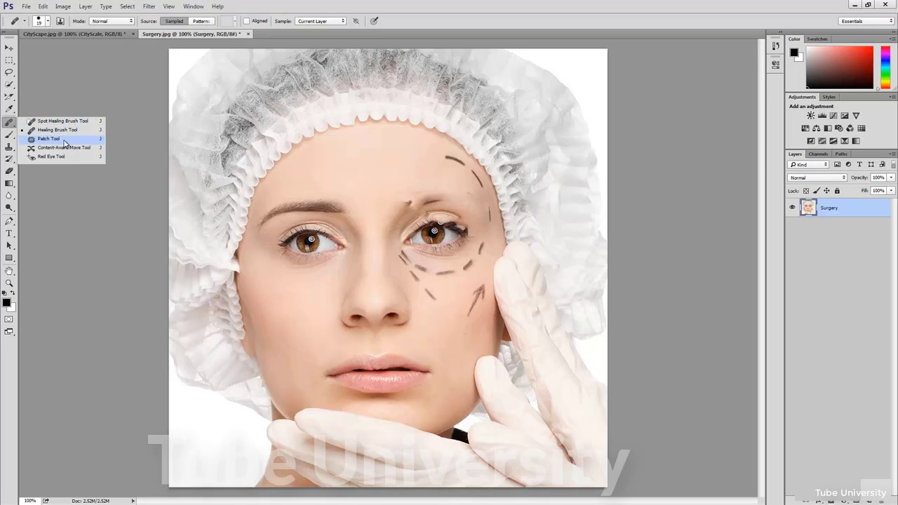
{"action": "left_click", "coordinate": [66, 144]}
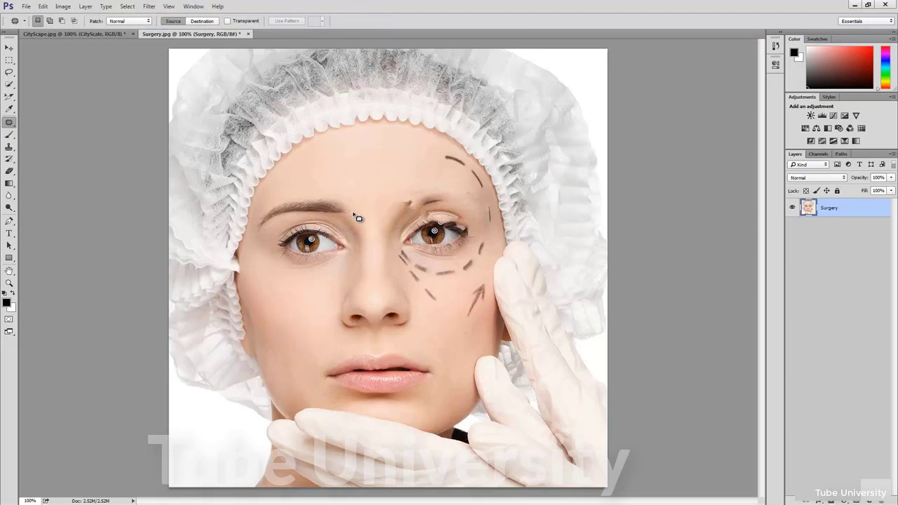
{"action": "mouse_move", "coordinate": [345, 204]}
{"action": "left_mouse_down"}
{"action": "mouse_move", "coordinate": [324, 197]}
{"action": "mouse_move", "coordinate": [274, 207]}
{"action": "mouse_move", "coordinate": [256, 235]}
{"action": "mouse_move", "coordinate": [266, 243]}
{"action": "mouse_move", "coordinate": [286, 222]}
{"action": "mouse_move", "coordinate": [361, 222]}
{"action": "mouse_move", "coordinate": [356, 215]}
{"action": "left_mouse_up"}
{"action": "left_click_drag", "start_coordinate": [336, 184], "coordinate": [369, 153]}
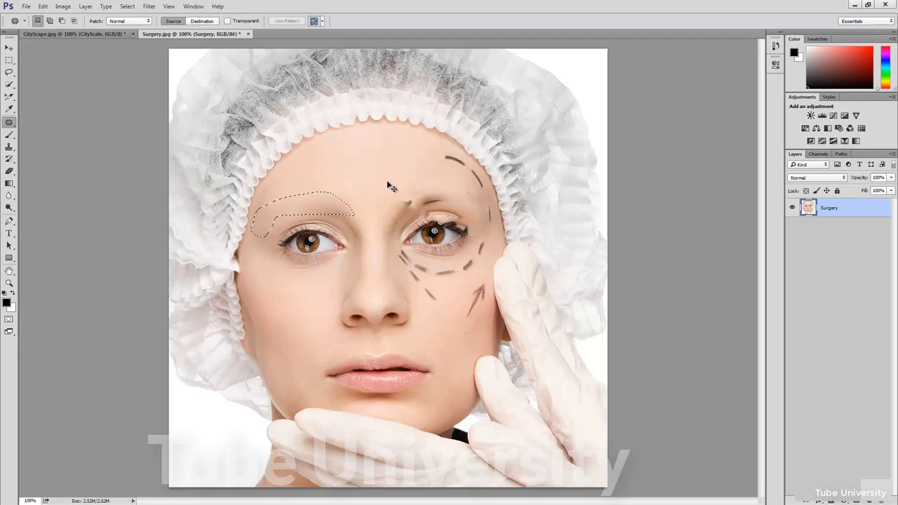
{"action": "key", "text": "ctrl+d"}
- Lasso the area around the mouth and move it to the forehead with the Content-Aware Move Tool
{"action": "left_click", "coordinate": [9, 125]}
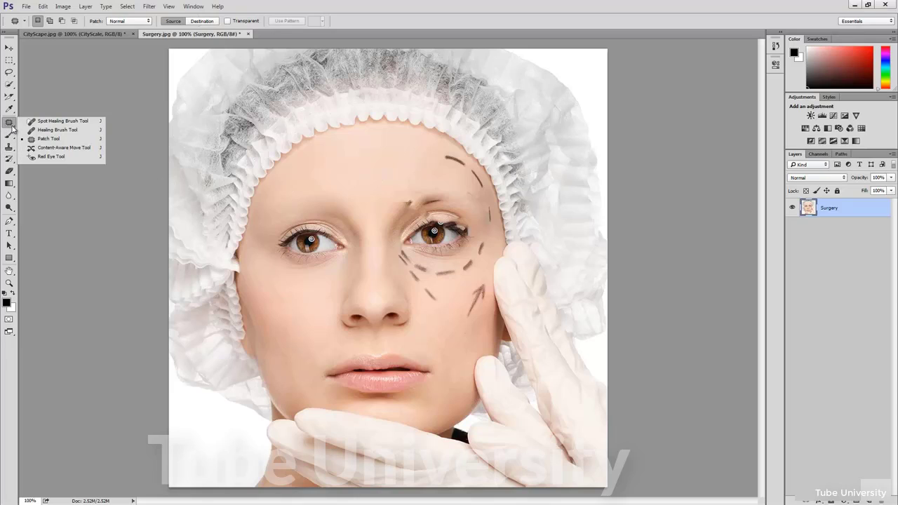
{"action": "left_click", "coordinate": [72, 148]}
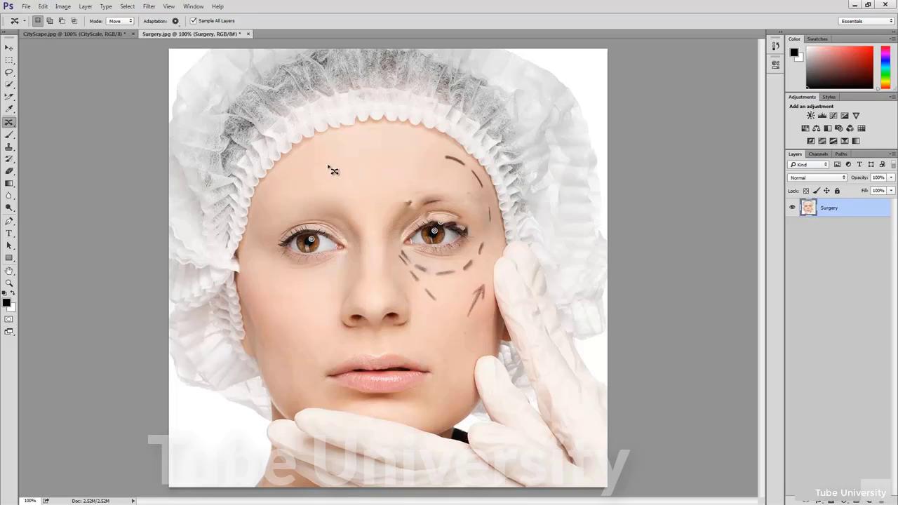
{"action": "left_click", "coordinate": [9, 72]}
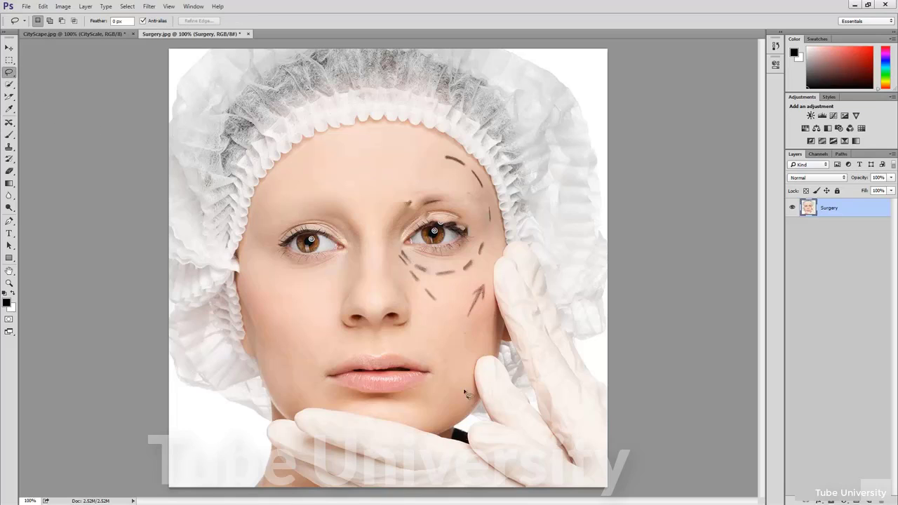
{"action": "mouse_move", "coordinate": [444, 376]}
{"action": "left_mouse_down"}
{"action": "mouse_move", "coordinate": [423, 356]}
{"action": "mouse_move", "coordinate": [380, 347]}
{"action": "mouse_move", "coordinate": [312, 374]}
{"action": "mouse_move", "coordinate": [316, 396]}
{"action": "mouse_move", "coordinate": [377, 413]}
{"action": "mouse_move", "coordinate": [429, 408]}
{"action": "mouse_move", "coordinate": [445, 381]}
{"action": "mouse_move", "coordinate": [476, 379]}
{"action": "left_mouse_up"}
{"action": "left_click", "coordinate": [9, 122]}
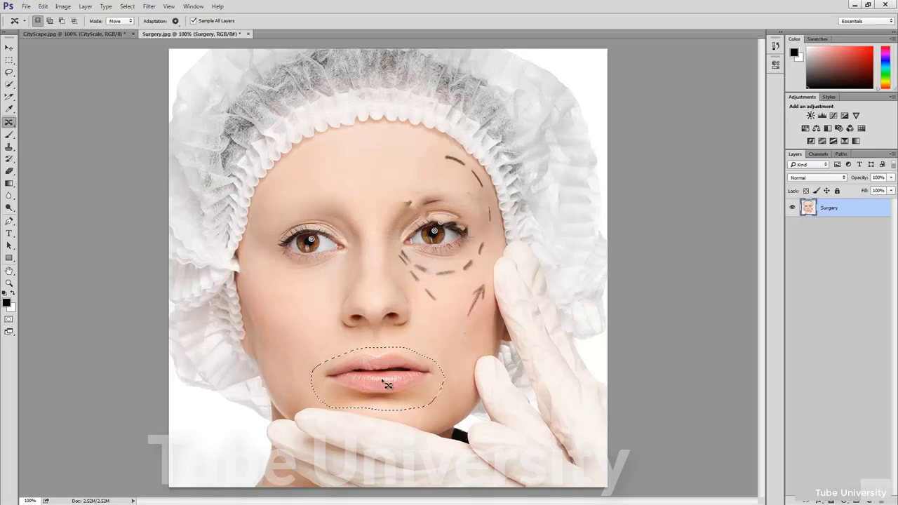
{"action": "left_click_drag", "start_coordinate": [381, 373], "coordinate": [367, 164]}
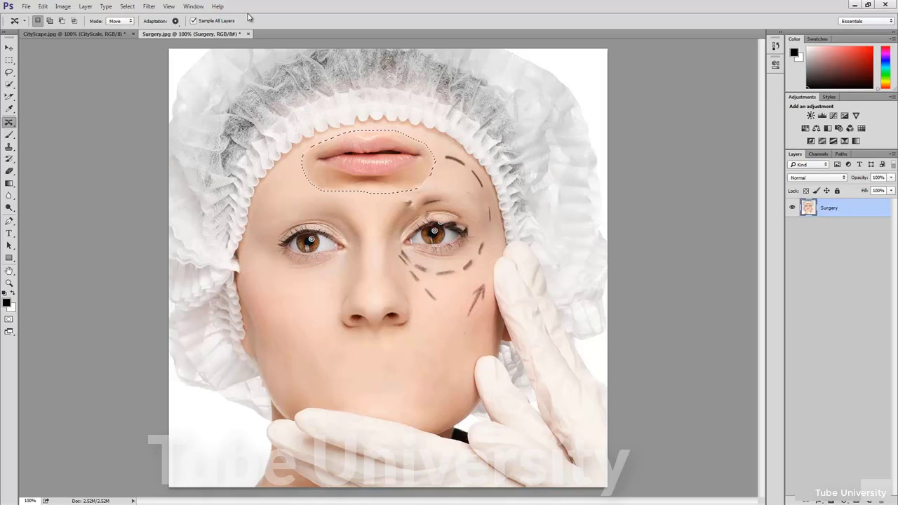
- Set the Content-Aware Move adaptation's Color to 1 for the moved mouth, and clear the selection
{"action": "left_click", "coordinate": [176, 21]}
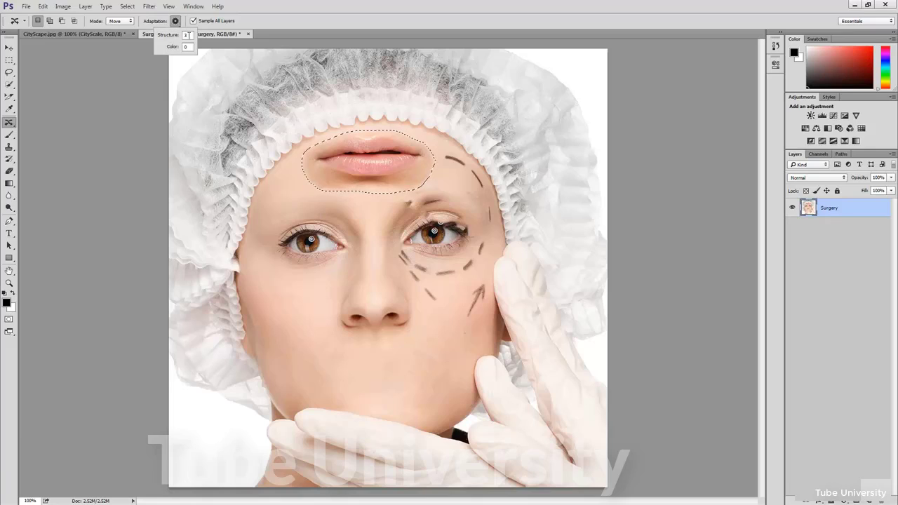
{"action": "double_click", "coordinate": [188, 35]}
{"action": "double_click", "coordinate": [188, 46]}
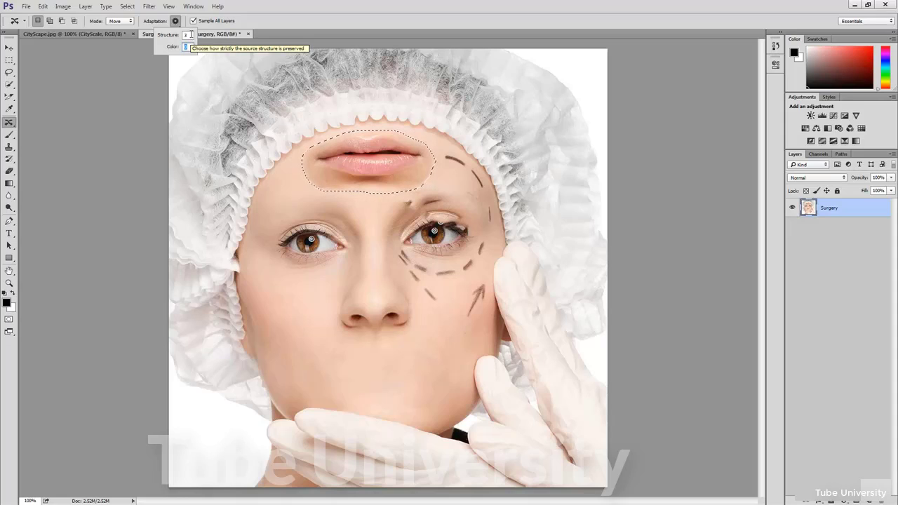
{"action": "left_click", "coordinate": [190, 34]}
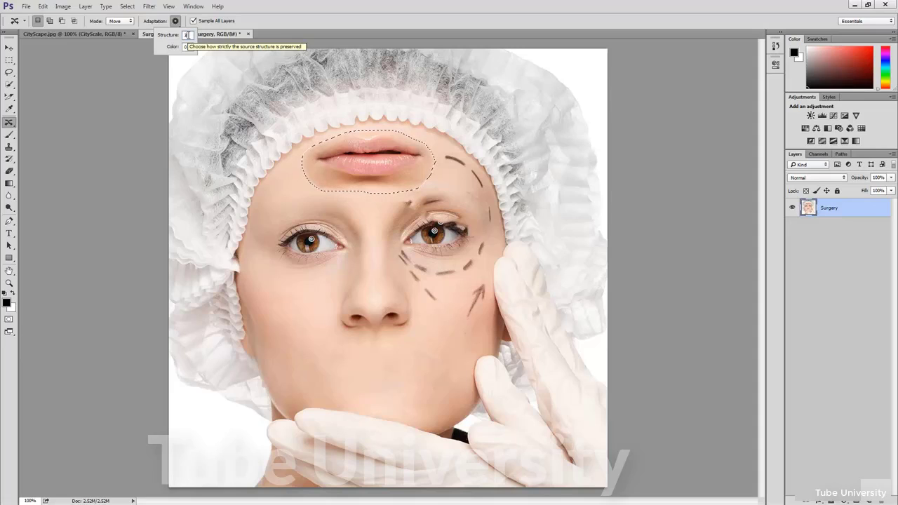
{"action": "left_click", "coordinate": [188, 46]}
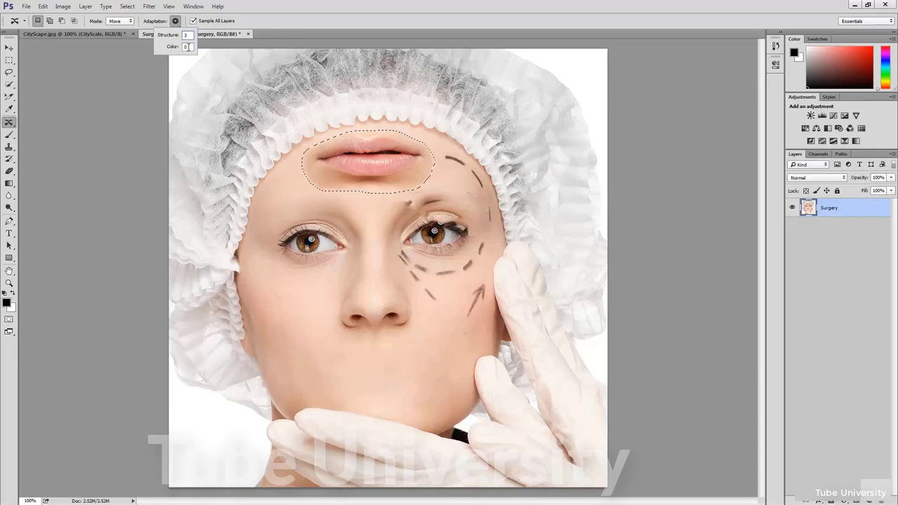
{"action": "left_click", "coordinate": [186, 46]}
{"action": "type", "text": "1"}
{"action": "left_click", "coordinate": [379, 227]}
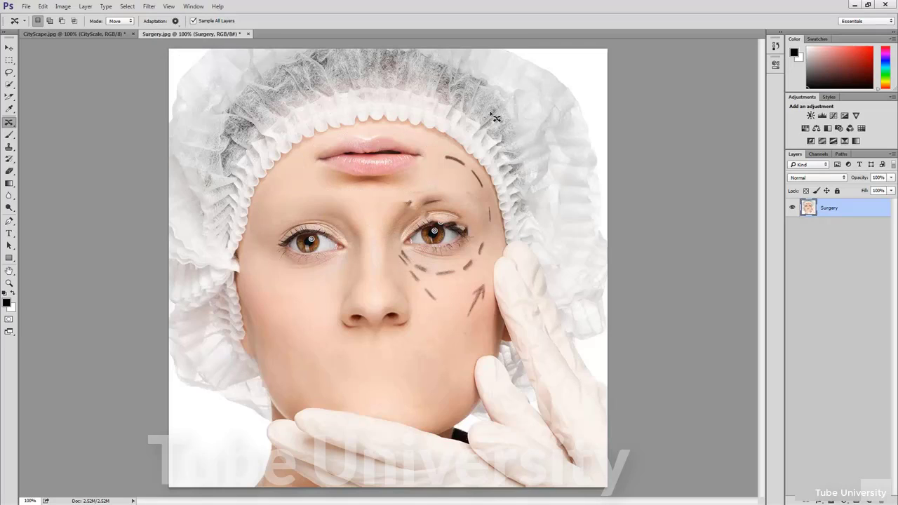
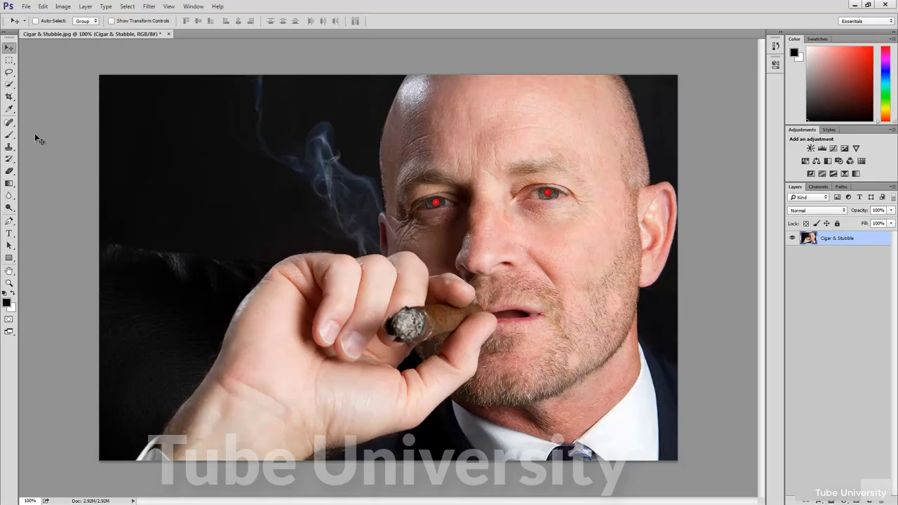
- Remove the red pupils from both of the man's eyes with the Red Eye Tool in Cigar & Stubble.jpg
{"action": "left_click", "coordinate": [10, 124]}
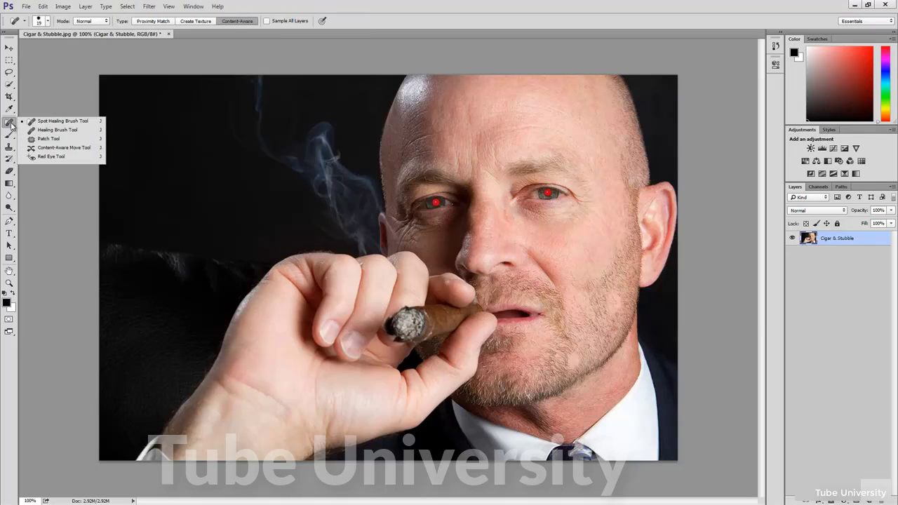
{"action": "left_click", "coordinate": [56, 157]}
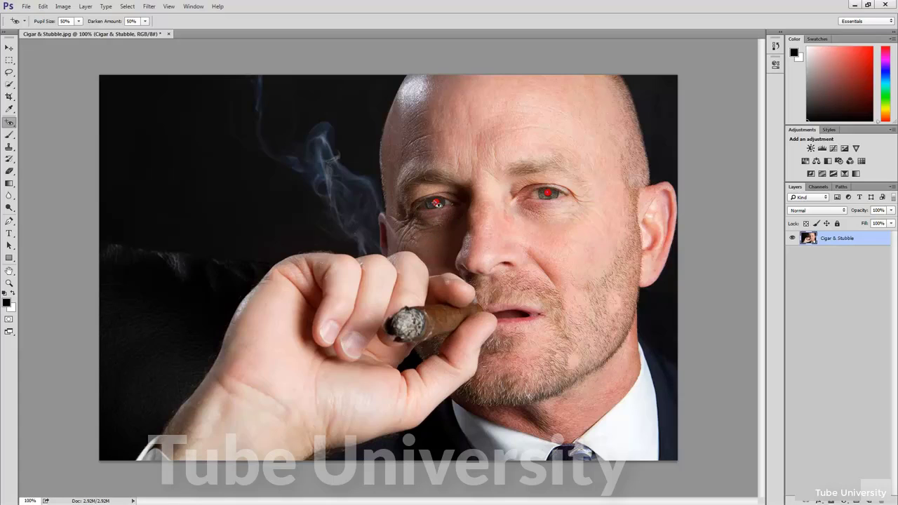
{"action": "left_click", "coordinate": [435, 207]}
{"action": "left_click", "coordinate": [548, 194]}
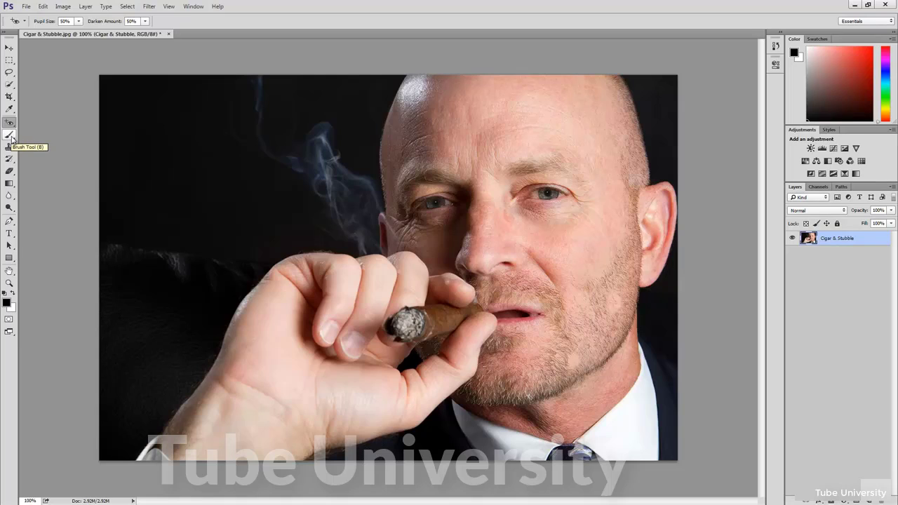
- Sample the jaw stubble with the Clone Stamp Tool and paint it over the sparse patches on the cheek
{"action": "left_click", "coordinate": [9, 149]}
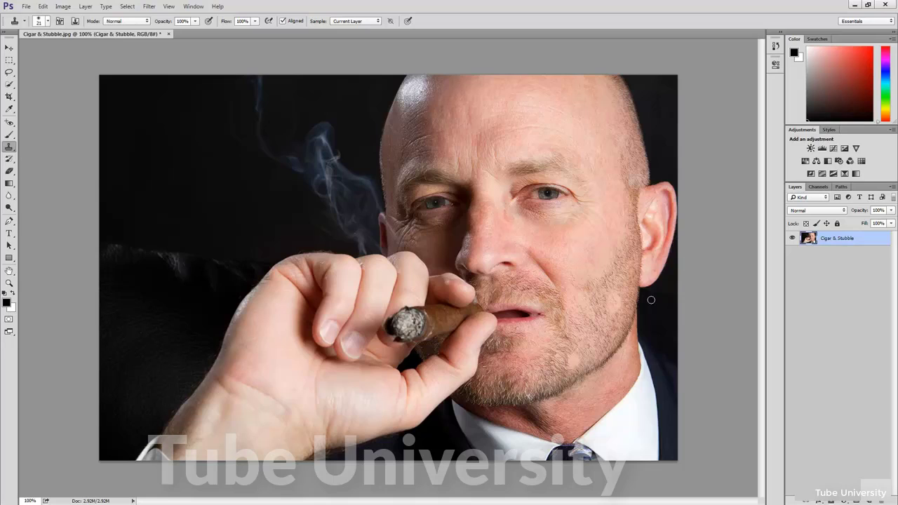
{"action": "left_click", "coordinate": [590, 344], "text": "alt"}
{"action": "left_click_drag", "start_coordinate": [608, 317], "coordinate": [615, 298]}
{"action": "left_click_drag", "start_coordinate": [592, 331], "coordinate": [573, 332]}
- Switch to the Pattern Stamp Tool and examine the available pattern presets
{"action": "left_click", "coordinate": [9, 148]}
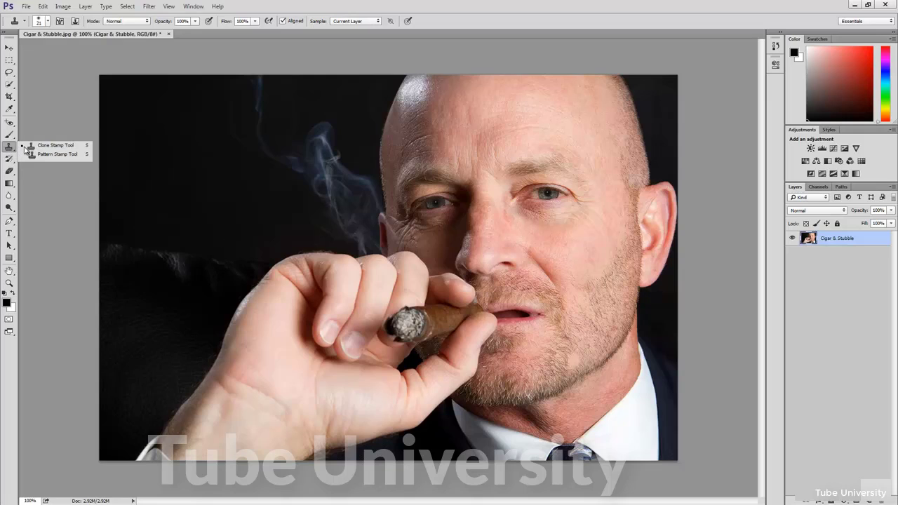
{"action": "left_click", "coordinate": [48, 155]}
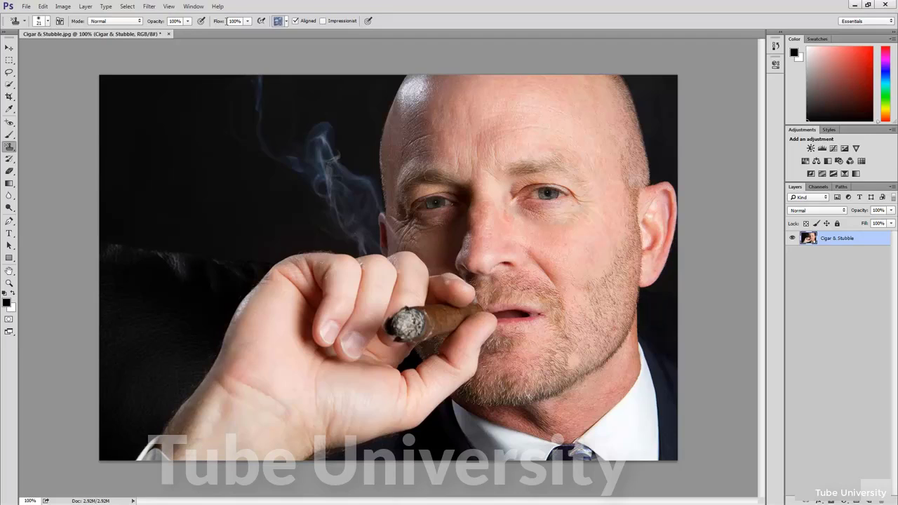
{"action": "left_click", "coordinate": [286, 21]}
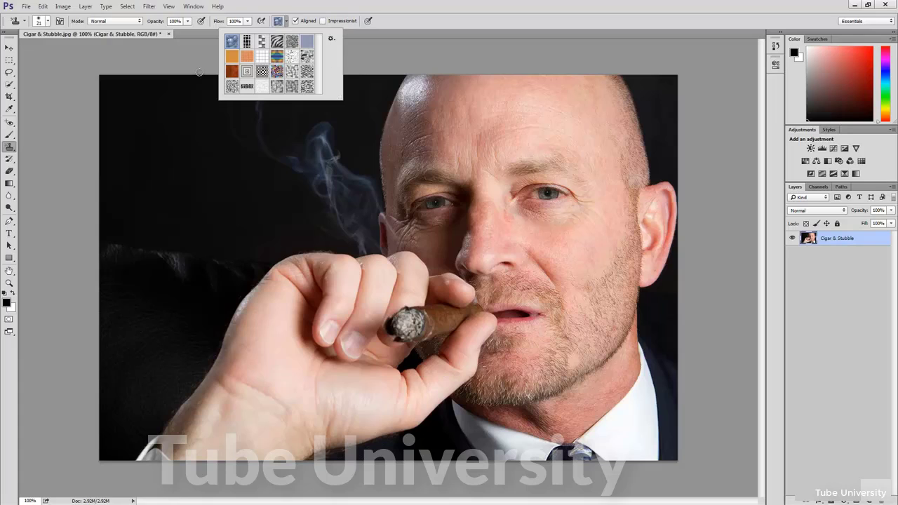
- Define a small rectangle of jaw stubble as a pattern named Beard, and clear the selection
{"action": "left_click", "coordinate": [9, 60]}
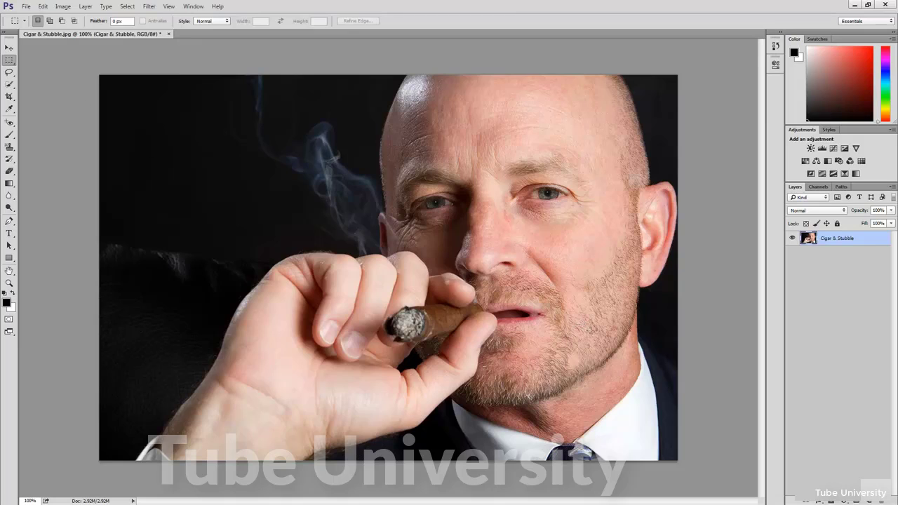
{"action": "left_click_drag", "start_coordinate": [579, 324], "coordinate": [608, 352]}
{"action": "left_click", "coordinate": [43, 6]}
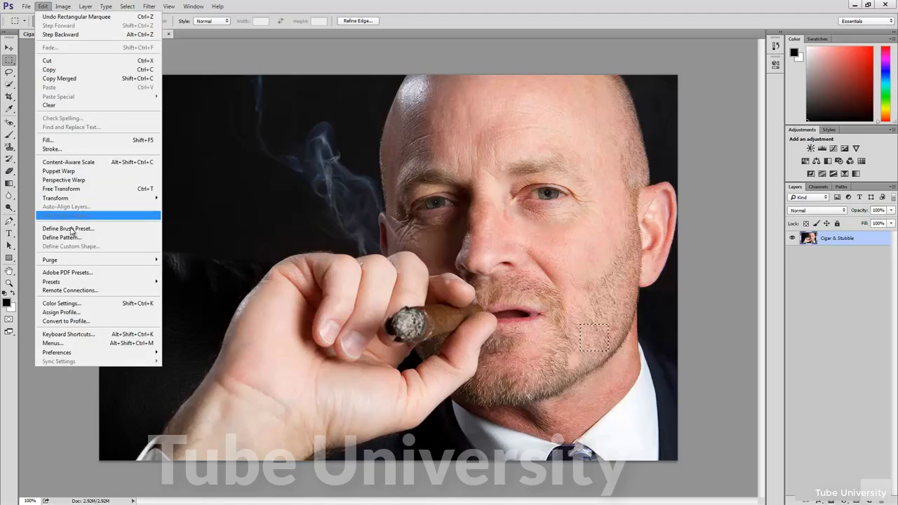
{"action": "left_click", "coordinate": [68, 238]}
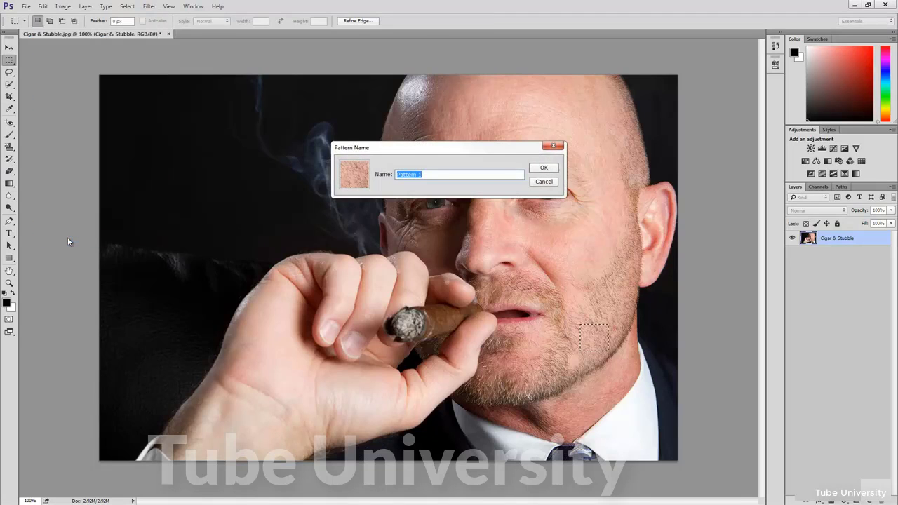
{"action": "type", "text": "ard"}
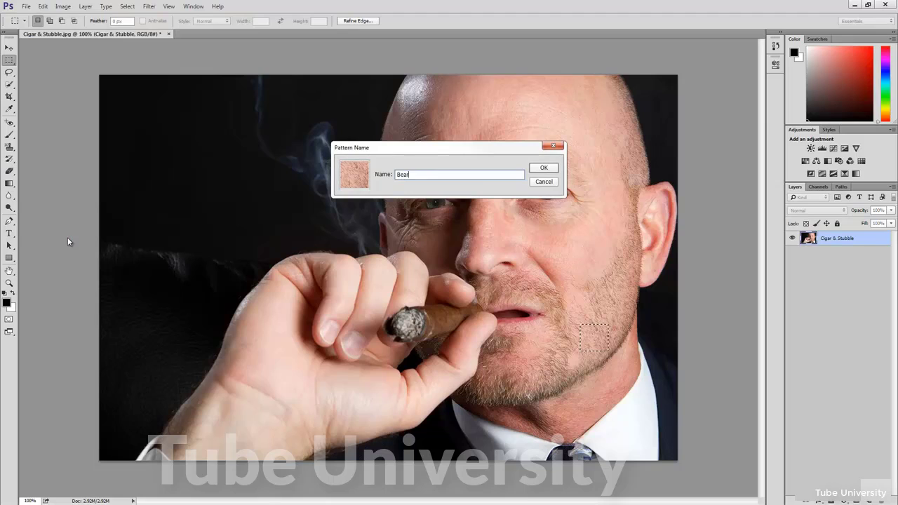
{"action": "left_click", "coordinate": [544, 167]}
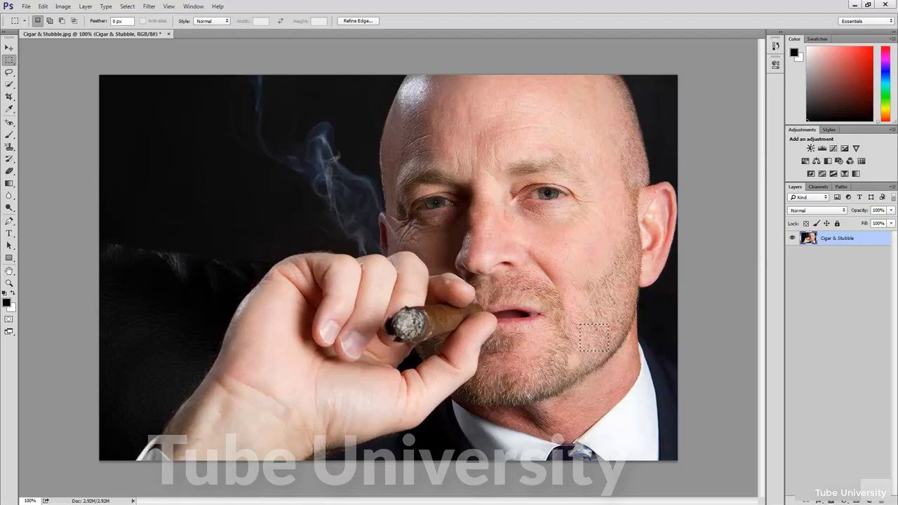
{"action": "left_click", "coordinate": [620, 320]}
- Load the Beard pattern into the Pattern Stamp Tool
{"action": "left_click", "coordinate": [9, 147]}
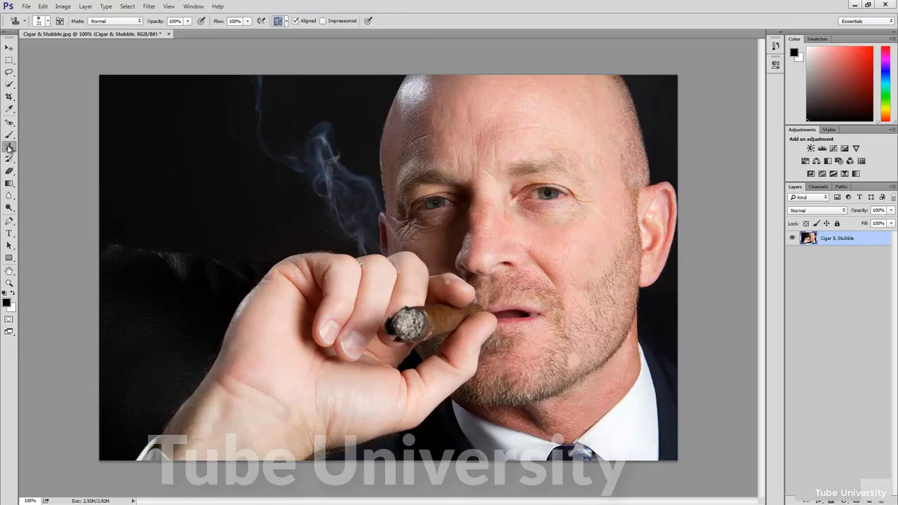
{"action": "left_click", "coordinate": [286, 22]}
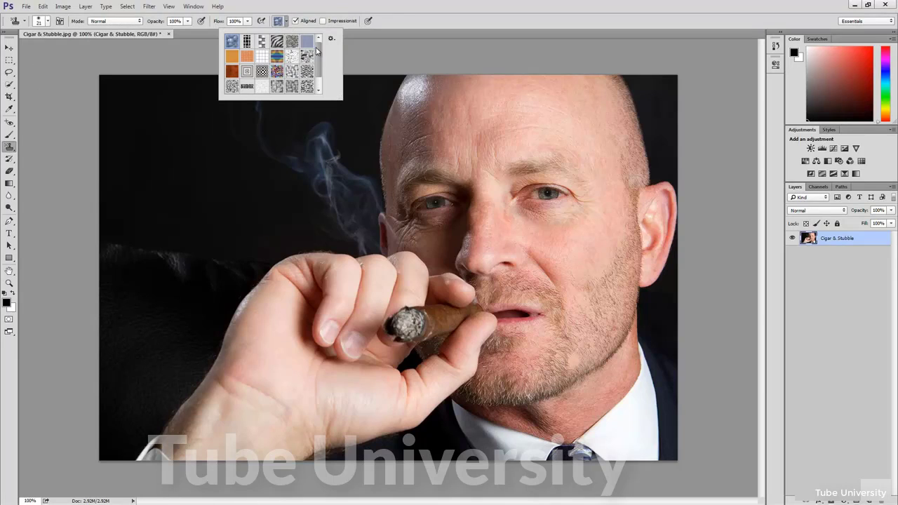
{"action": "scroll", "coordinate": [321, 59], "scroll_direction": "down", "scroll_amount": 1}
{"action": "left_click", "coordinate": [232, 88]}
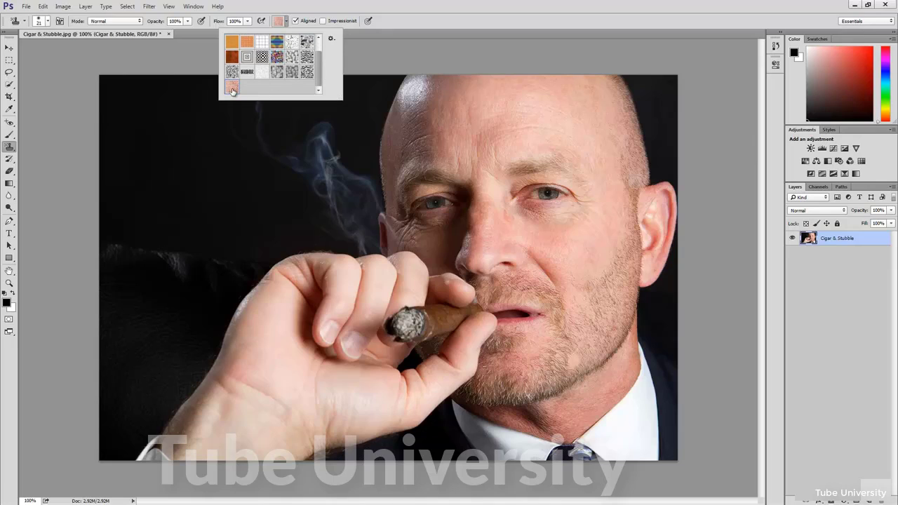
{"action": "left_click", "coordinate": [287, 24]}
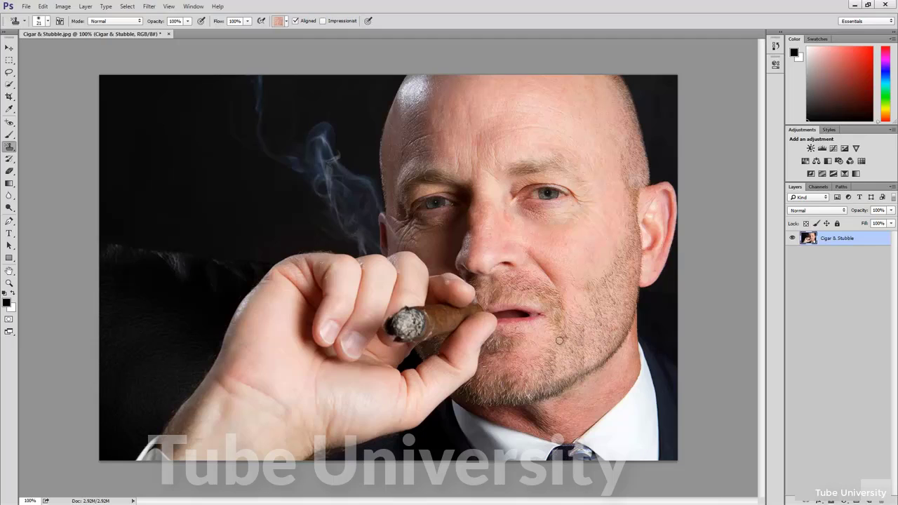
- Try painting the Beard pattern over the cheek and jaw stubble, undo the stroke and open the document's history
{"action": "mouse_move", "coordinate": [566, 340]}
{"action": "left_mouse_down"}
{"action": "mouse_move", "coordinate": [608, 296]}
{"action": "mouse_move", "coordinate": [595, 281]}
{"action": "mouse_move", "coordinate": [569, 294]}
{"action": "left_mouse_up"}
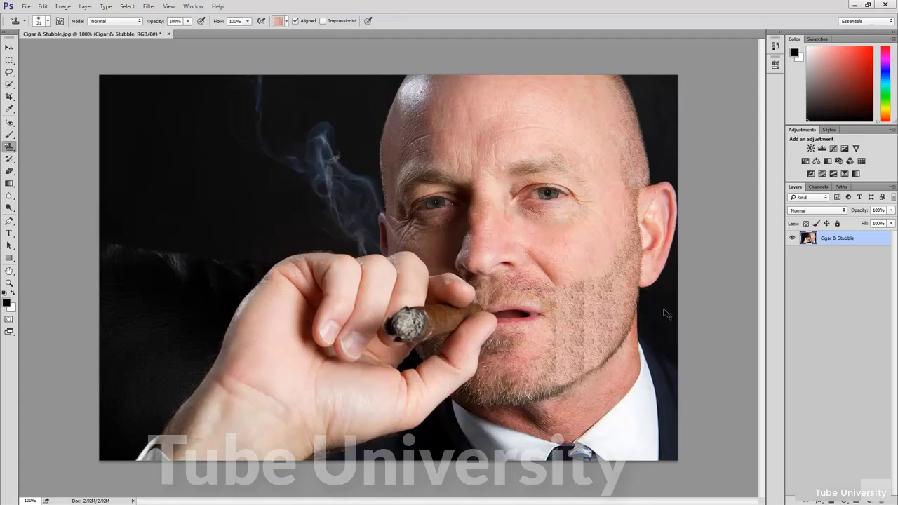
{"action": "key", "text": "ctrl+z"}
{"action": "left_click", "coordinate": [775, 46]}
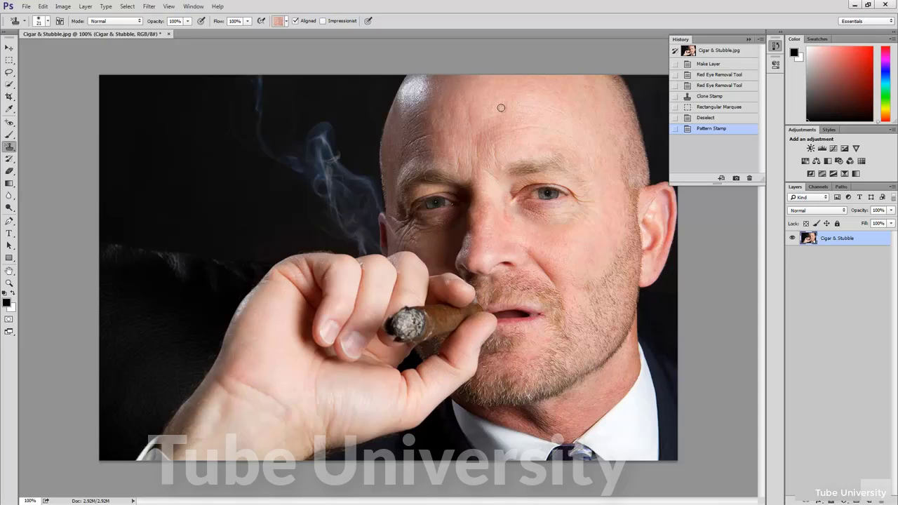
- Paint over the jaw stubble with the History Brush sourced from the Clone Stamp state, and revert to the Pattern Stamp state
{"action": "left_click", "coordinate": [10, 159]}
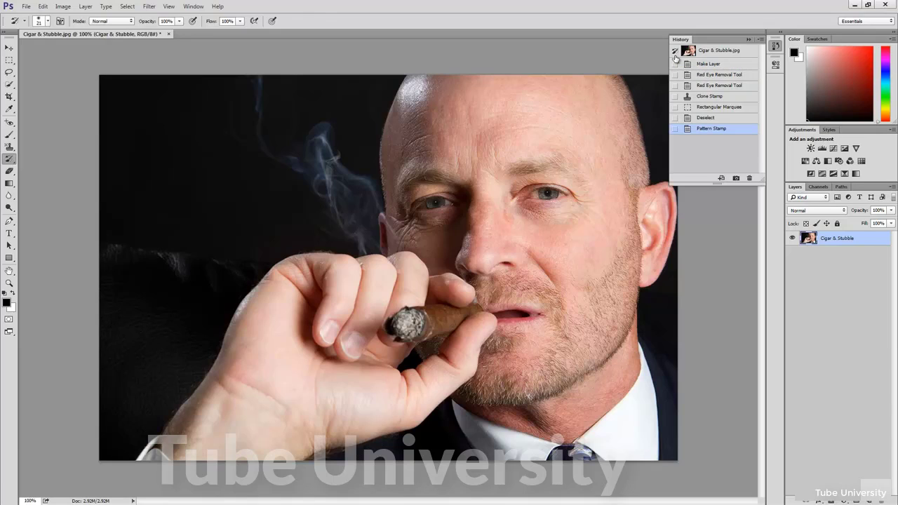
{"action": "left_click", "coordinate": [674, 97]}
{"action": "left_click_drag", "start_coordinate": [572, 359], "coordinate": [615, 302]}
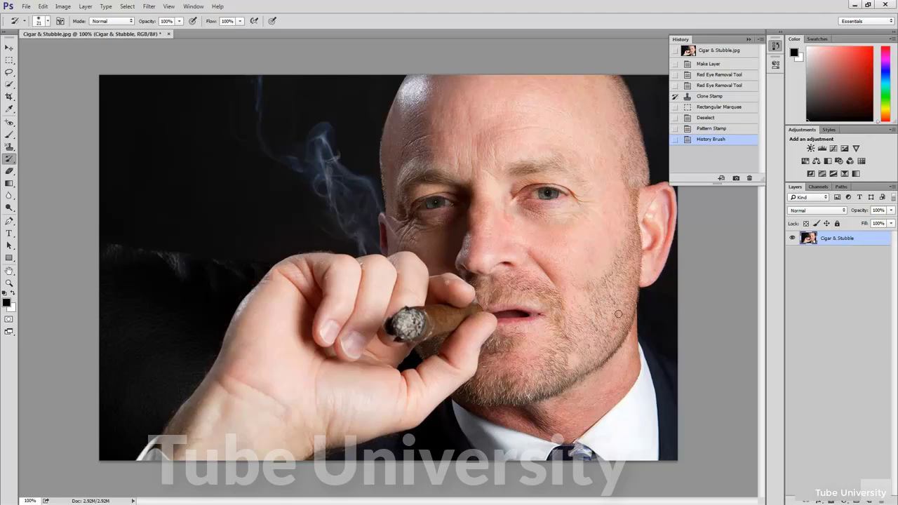
{"action": "left_click", "coordinate": [612, 326]}
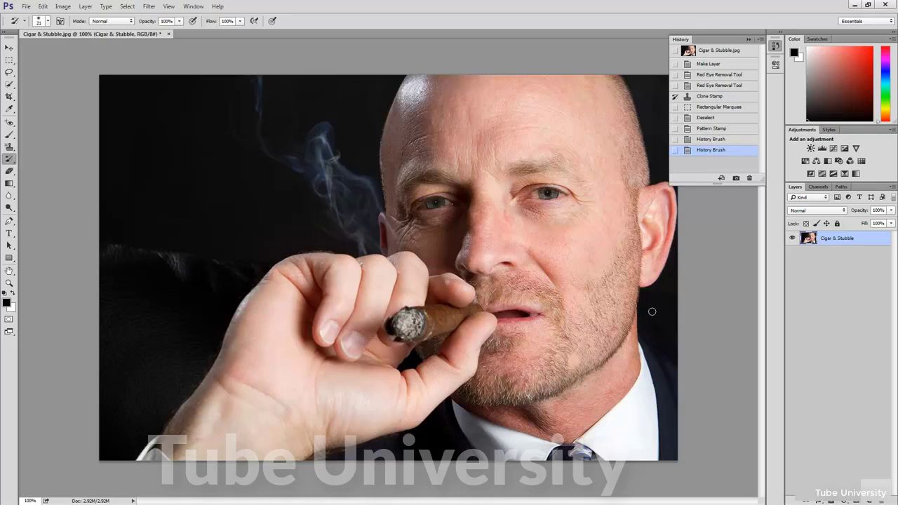
{"action": "left_click", "coordinate": [740, 133]}
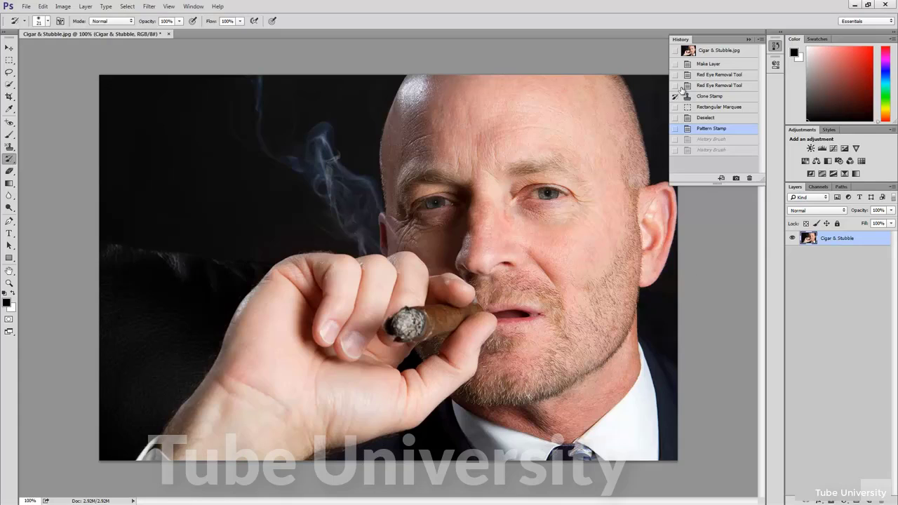
- Paint the original snapshot back over the eye beside the visible ear with the History Brush, and revert to the Pattern Stamp state
{"action": "left_click", "coordinate": [675, 51]}
{"action": "left_click_drag", "start_coordinate": [551, 193], "coordinate": [567, 190]}
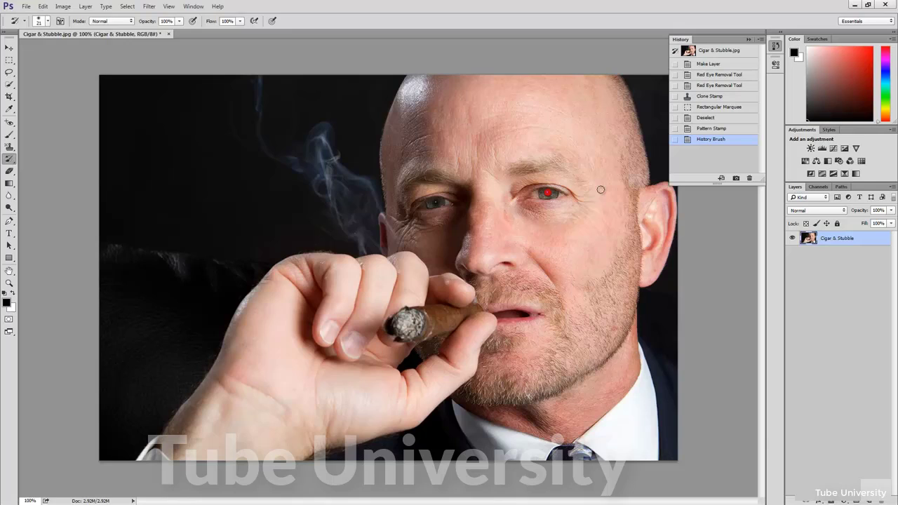
{"action": "left_click", "coordinate": [711, 128]}
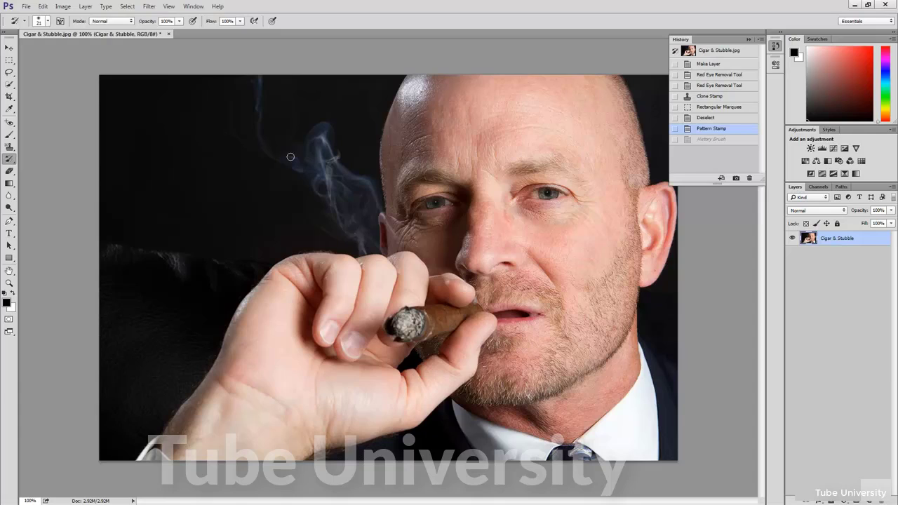
- Switch to the Art History Brush Tool and fill the whole Cigar & Stubble layer with black
{"action": "right_click", "coordinate": [9, 162]}
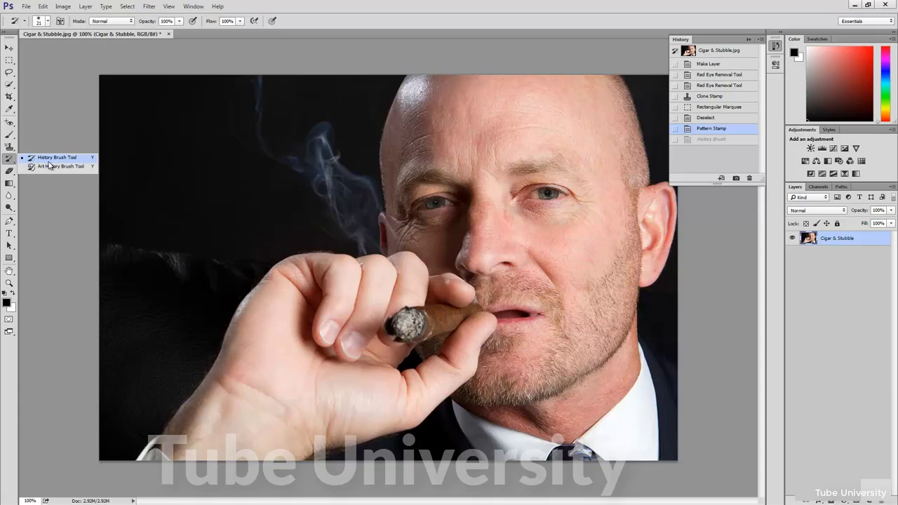
{"action": "left_click", "coordinate": [51, 167]}
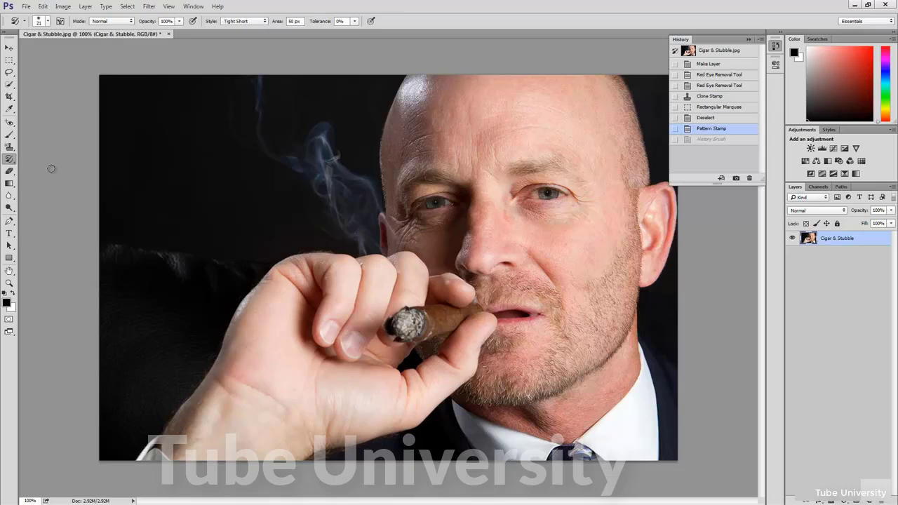
{"action": "left_click", "coordinate": [44, 7]}
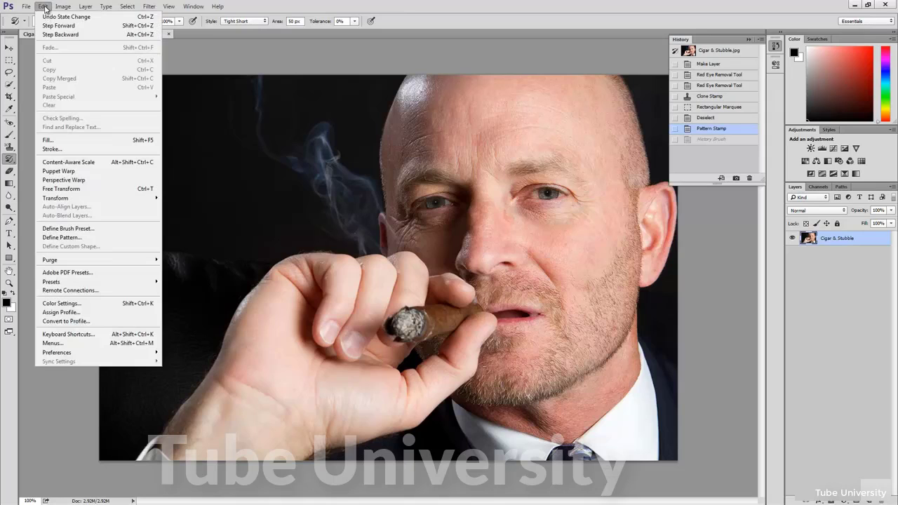
{"action": "left_click", "coordinate": [67, 141]}
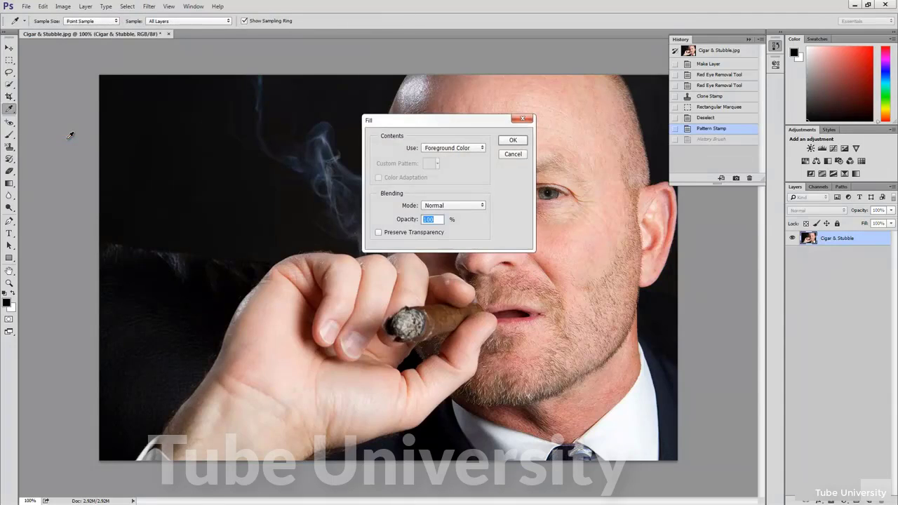
{"action": "left_click", "coordinate": [471, 147]}
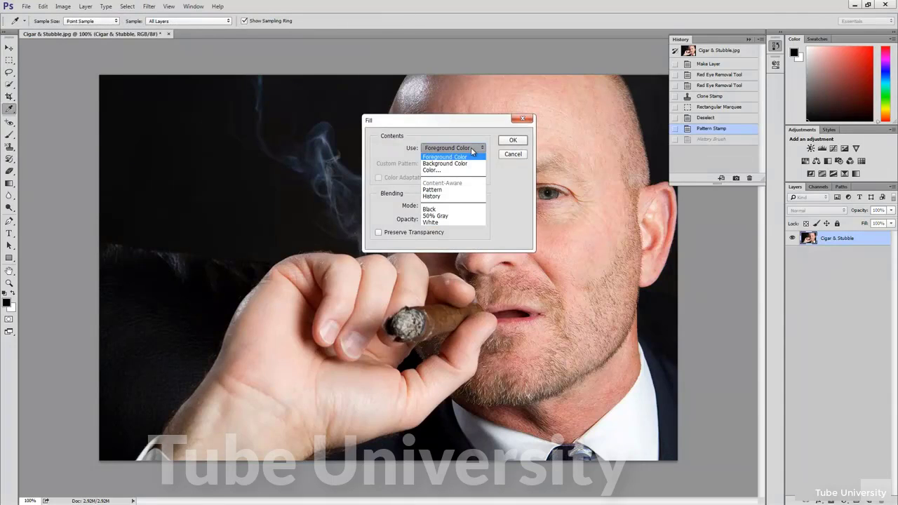
{"action": "left_click", "coordinate": [443, 209]}
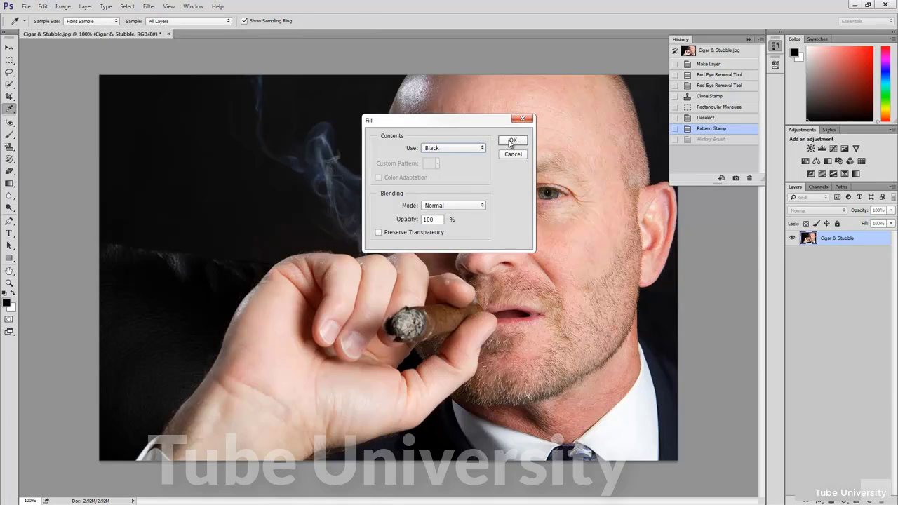
{"action": "left_click", "coordinate": [511, 141]}
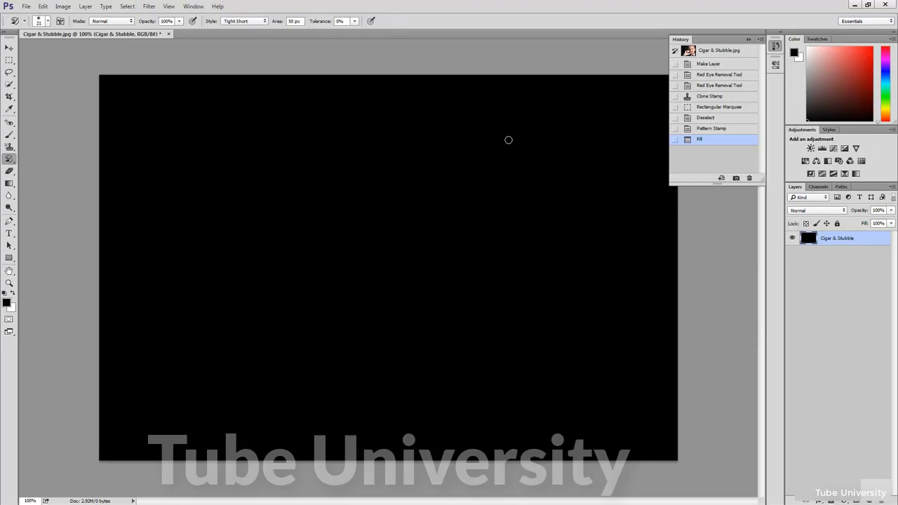
- Use the Pattern Stamp state as history source and set a harder 40 px Art History Brush with 80% opacity and Tight Medium style
{"action": "left_click", "coordinate": [675, 130]}
{"action": "left_click", "coordinate": [775, 46]}
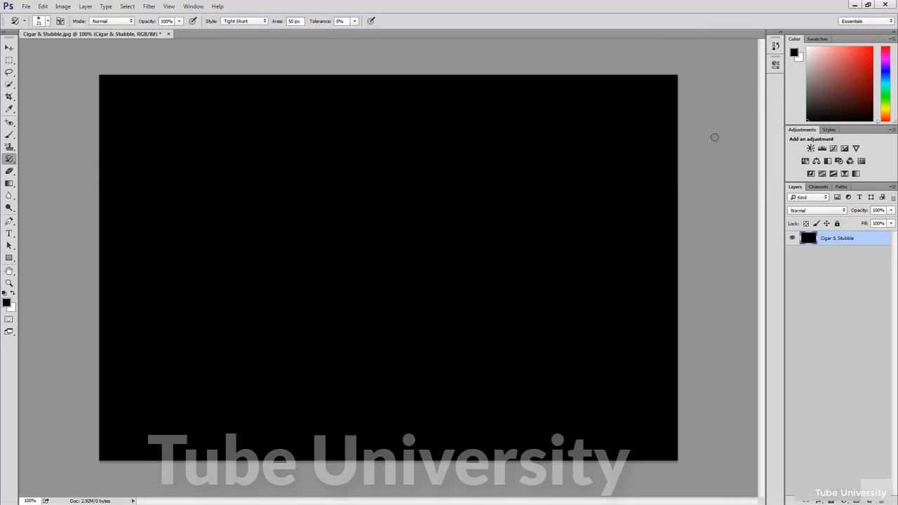
{"action": "left_click", "coordinate": [48, 23]}
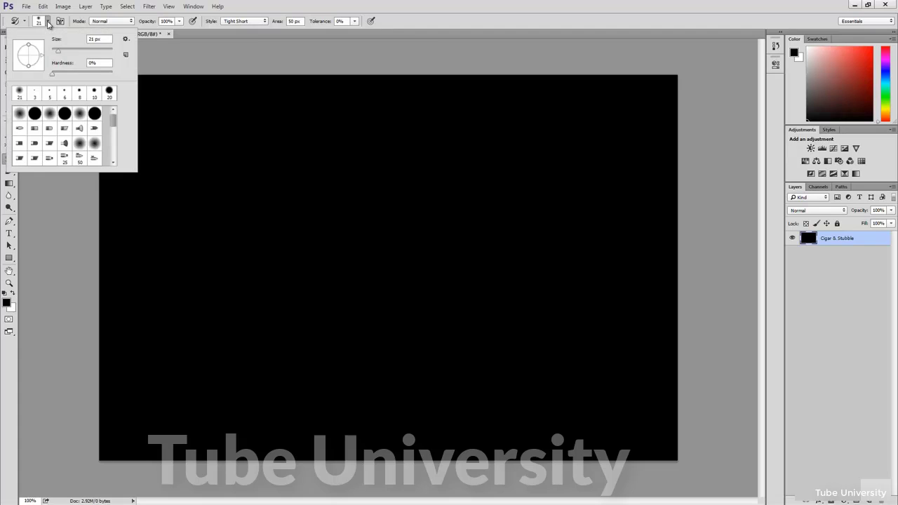
{"action": "left_click", "coordinate": [88, 39]}
{"action": "type", "text": "40"}
{"action": "left_click", "coordinate": [106, 62]}
{"action": "type", "text": "8"}
{"action": "left_click", "coordinate": [169, 22]}
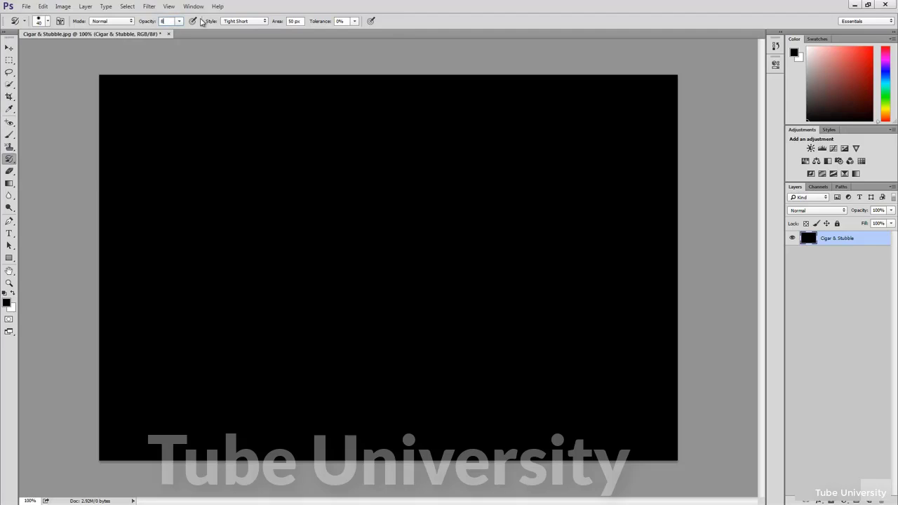
{"action": "left_click", "coordinate": [242, 21]}
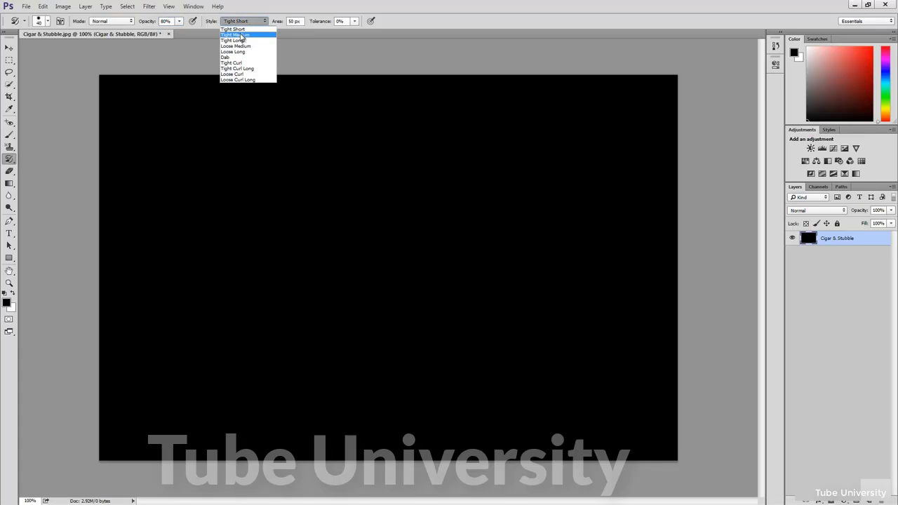
{"action": "left_click", "coordinate": [241, 35]}
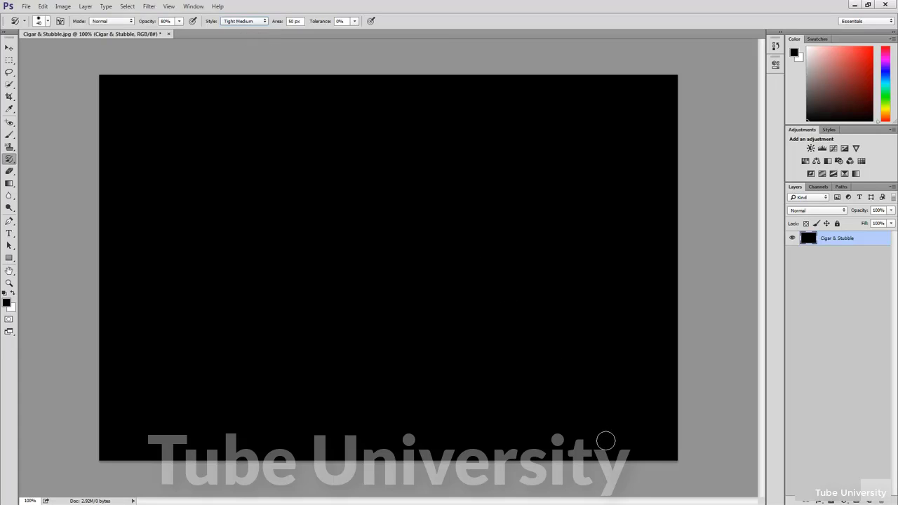
- Paint the face, hand and collar back over the black with the 40 px brush, refining the facial features at 20 and 15 px
{"action": "mouse_move", "coordinate": [605, 441]}
{"action": "left_mouse_down"}
{"action": "mouse_move", "coordinate": [665, 408]}
{"action": "mouse_move", "coordinate": [571, 456]}
{"action": "mouse_move", "coordinate": [643, 364]}
{"action": "mouse_move", "coordinate": [565, 361]}
{"action": "mouse_move", "coordinate": [675, 306]}
{"action": "mouse_move", "coordinate": [584, 290]}
{"action": "mouse_move", "coordinate": [646, 365]}
{"action": "mouse_move", "coordinate": [609, 228]}
{"action": "mouse_move", "coordinate": [564, 286]}
{"action": "mouse_move", "coordinate": [622, 166]}
{"action": "mouse_move", "coordinate": [564, 214]}
{"action": "mouse_move", "coordinate": [568, 93]}
{"action": "mouse_move", "coordinate": [521, 183]}
{"action": "mouse_move", "coordinate": [612, 152]}
{"action": "mouse_move", "coordinate": [555, 84]}
{"action": "mouse_move", "coordinate": [509, 139]}
{"action": "mouse_move", "coordinate": [542, 192]}
{"action": "mouse_move", "coordinate": [523, 131]}
{"action": "mouse_move", "coordinate": [433, 137]}
{"action": "mouse_move", "coordinate": [415, 203]}
{"action": "mouse_move", "coordinate": [516, 232]}
{"action": "mouse_move", "coordinate": [497, 152]}
{"action": "mouse_move", "coordinate": [436, 214]}
{"action": "mouse_move", "coordinate": [511, 226]}
{"action": "mouse_move", "coordinate": [588, 144]}
{"action": "mouse_move", "coordinate": [522, 164]}
{"action": "mouse_move", "coordinate": [537, 254]}
{"action": "mouse_move", "coordinate": [567, 254]}
{"action": "mouse_move", "coordinate": [494, 210]}
{"action": "mouse_move", "coordinate": [472, 278]}
{"action": "mouse_move", "coordinate": [495, 332]}
{"action": "mouse_move", "coordinate": [520, 285]}
{"action": "mouse_move", "coordinate": [434, 299]}
{"action": "mouse_move", "coordinate": [428, 358]}
{"action": "mouse_move", "coordinate": [518, 326]}
{"action": "mouse_move", "coordinate": [469, 248]}
{"action": "mouse_move", "coordinate": [393, 295]}
{"action": "mouse_move", "coordinate": [432, 376]}
{"action": "mouse_move", "coordinate": [513, 337]}
{"action": "mouse_move", "coordinate": [433, 302]}
{"action": "mouse_move", "coordinate": [374, 363]}
{"action": "mouse_move", "coordinate": [415, 404]}
{"action": "mouse_move", "coordinate": [463, 320]}
{"action": "mouse_move", "coordinate": [348, 319]}
{"action": "mouse_move", "coordinate": [359, 418]}
{"action": "mouse_move", "coordinate": [526, 374]}
{"action": "mouse_move", "coordinate": [501, 329]}
{"action": "mouse_move", "coordinate": [485, 413]}
{"action": "mouse_move", "coordinate": [601, 420]}
{"action": "mouse_move", "coordinate": [573, 351]}
{"action": "mouse_move", "coordinate": [569, 436]}
{"action": "mouse_move", "coordinate": [619, 322]}
{"action": "mouse_move", "coordinate": [515, 285]}
{"action": "mouse_move", "coordinate": [518, 388]}
{"action": "mouse_move", "coordinate": [654, 252]}
{"action": "mouse_move", "coordinate": [587, 169]}
{"action": "mouse_move", "coordinate": [472, 219]}
{"action": "mouse_move", "coordinate": [459, 299]}
{"action": "mouse_move", "coordinate": [554, 170]}
{"action": "mouse_move", "coordinate": [468, 111]}
{"action": "mouse_move", "coordinate": [411, 135]}
{"action": "mouse_move", "coordinate": [379, 195]}
{"action": "mouse_move", "coordinate": [408, 286]}
{"action": "mouse_move", "coordinate": [492, 307]}
{"action": "mouse_move", "coordinate": [510, 228]}
{"action": "mouse_move", "coordinate": [414, 296]}
{"action": "mouse_move", "coordinate": [394, 348]}
{"action": "mouse_move", "coordinate": [421, 354]}
{"action": "mouse_move", "coordinate": [432, 318]}
{"action": "mouse_move", "coordinate": [394, 337]}
{"action": "mouse_move", "coordinate": [554, 240]}
{"action": "mouse_move", "coordinate": [533, 204]}
{"action": "mouse_move", "coordinate": [449, 224]}
{"action": "mouse_move", "coordinate": [594, 181]}
{"action": "left_mouse_up"}
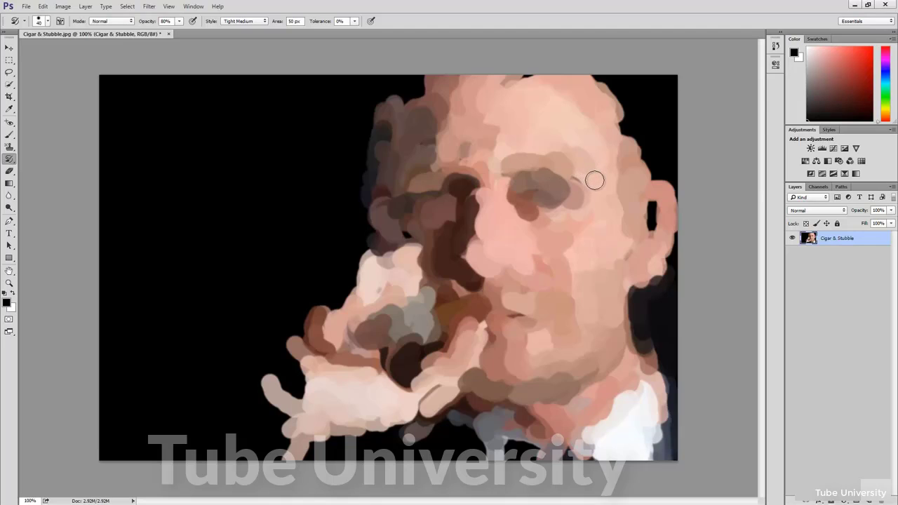
{"action": "key", "text": "bracketleft"}
{"action": "mouse_move", "coordinate": [544, 206]}
{"action": "left_mouse_down"}
{"action": "mouse_move", "coordinate": [565, 199]}
{"action": "mouse_move", "coordinate": [566, 176]}
{"action": "mouse_move", "coordinate": [503, 186]}
{"action": "mouse_move", "coordinate": [497, 221]}
{"action": "mouse_move", "coordinate": [570, 204]}
{"action": "mouse_move", "coordinate": [557, 176]}
{"action": "mouse_move", "coordinate": [468, 196]}
{"action": "mouse_move", "coordinate": [459, 229]}
{"action": "mouse_move", "coordinate": [481, 204]}
{"action": "mouse_move", "coordinate": [423, 199]}
{"action": "mouse_move", "coordinate": [403, 227]}
{"action": "mouse_move", "coordinate": [433, 257]}
{"action": "mouse_move", "coordinate": [513, 224]}
{"action": "mouse_move", "coordinate": [461, 212]}
{"action": "mouse_move", "coordinate": [474, 282]}
{"action": "mouse_move", "coordinate": [523, 257]}
{"action": "mouse_move", "coordinate": [474, 262]}
{"action": "mouse_move", "coordinate": [487, 318]}
{"action": "mouse_move", "coordinate": [572, 319]}
{"action": "mouse_move", "coordinate": [566, 309]}
{"action": "mouse_move", "coordinate": [436, 313]}
{"action": "mouse_move", "coordinate": [404, 347]}
{"action": "mouse_move", "coordinate": [423, 357]}
{"action": "mouse_move", "coordinate": [461, 322]}
{"action": "mouse_move", "coordinate": [374, 367]}
{"action": "mouse_move", "coordinate": [424, 367]}
{"action": "mouse_move", "coordinate": [473, 321]}
{"action": "mouse_move", "coordinate": [449, 342]}
{"action": "mouse_move", "coordinate": [416, 347]}
{"action": "mouse_move", "coordinate": [481, 309]}
{"action": "mouse_move", "coordinate": [552, 316]}
{"action": "mouse_move", "coordinate": [486, 310]}
{"action": "mouse_move", "coordinate": [484, 261]}
{"action": "mouse_move", "coordinate": [543, 196]}
{"action": "mouse_move", "coordinate": [450, 199]}
{"action": "mouse_move", "coordinate": [540, 207]}
{"action": "mouse_move", "coordinate": [496, 260]}
{"action": "mouse_move", "coordinate": [538, 293]}
{"action": "mouse_move", "coordinate": [527, 323]}
{"action": "mouse_move", "coordinate": [466, 309]}
{"action": "mouse_move", "coordinate": [441, 336]}
{"action": "mouse_move", "coordinate": [467, 307]}
{"action": "mouse_move", "coordinate": [494, 239]}
{"action": "mouse_move", "coordinate": [481, 313]}
{"action": "mouse_move", "coordinate": [518, 302]}
{"action": "mouse_move", "coordinate": [531, 279]}
{"action": "mouse_move", "coordinate": [585, 290]}
{"action": "left_mouse_up"}
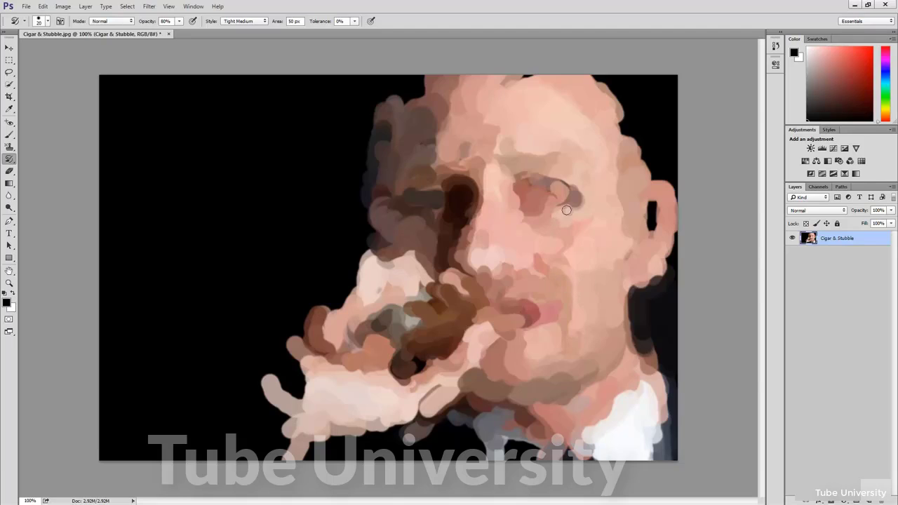
{"action": "mouse_move", "coordinate": [567, 210]}
{"action": "left_mouse_down"}
{"action": "mouse_move", "coordinate": [523, 200]}
{"action": "mouse_move", "coordinate": [546, 186]}
{"action": "mouse_move", "coordinate": [557, 212]}
{"action": "mouse_move", "coordinate": [482, 216]}
{"action": "mouse_move", "coordinate": [417, 205]}
{"action": "mouse_move", "coordinate": [486, 178]}
{"action": "mouse_move", "coordinate": [490, 159]}
{"action": "mouse_move", "coordinate": [449, 293]}
{"action": "mouse_move", "coordinate": [475, 285]}
{"action": "mouse_move", "coordinate": [531, 322]}
{"action": "mouse_move", "coordinate": [557, 310]}
{"action": "mouse_move", "coordinate": [436, 342]}
{"action": "mouse_move", "coordinate": [470, 334]}
{"action": "mouse_move", "coordinate": [481, 305]}
{"action": "mouse_move", "coordinate": [434, 291]}
{"action": "mouse_move", "coordinate": [465, 352]}
{"action": "mouse_move", "coordinate": [494, 348]}
{"action": "mouse_move", "coordinate": [434, 374]}
{"action": "mouse_move", "coordinate": [400, 368]}
{"action": "mouse_move", "coordinate": [469, 330]}
{"action": "mouse_move", "coordinate": [410, 337]}
{"action": "mouse_move", "coordinate": [459, 322]}
{"action": "left_mouse_up"}
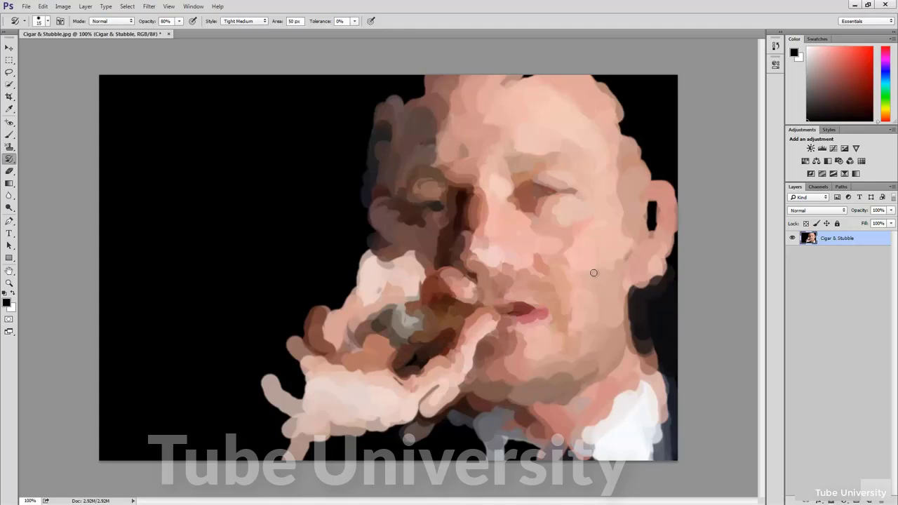
- Refine the eyes, nose, mouth and cigar with progressively smaller Art History Brush sizes of 9, 6 and 4 px
{"action": "key", "text": "bracketleft"}
{"action": "mouse_move", "coordinate": [573, 201]}
{"action": "left_mouse_down"}
{"action": "mouse_move", "coordinate": [502, 215]}
{"action": "mouse_move", "coordinate": [560, 194]}
{"action": "mouse_move", "coordinate": [526, 196]}
{"action": "mouse_move", "coordinate": [575, 196]}
{"action": "mouse_move", "coordinate": [522, 179]}
{"action": "mouse_move", "coordinate": [537, 168]}
{"action": "mouse_move", "coordinate": [573, 167]}
{"action": "mouse_move", "coordinate": [531, 171]}
{"action": "mouse_move", "coordinate": [501, 201]}
{"action": "mouse_move", "coordinate": [480, 204]}
{"action": "mouse_move", "coordinate": [463, 194]}
{"action": "mouse_move", "coordinate": [420, 199]}
{"action": "mouse_move", "coordinate": [421, 186]}
{"action": "mouse_move", "coordinate": [409, 184]}
{"action": "mouse_move", "coordinate": [460, 180]}
{"action": "mouse_move", "coordinate": [481, 207]}
{"action": "mouse_move", "coordinate": [482, 250]}
{"action": "mouse_move", "coordinate": [485, 212]}
{"action": "mouse_move", "coordinate": [469, 229]}
{"action": "mouse_move", "coordinate": [470, 272]}
{"action": "mouse_move", "coordinate": [504, 258]}
{"action": "mouse_move", "coordinate": [505, 270]}
{"action": "mouse_move", "coordinate": [480, 286]}
{"action": "mouse_move", "coordinate": [519, 277]}
{"action": "mouse_move", "coordinate": [457, 308]}
{"action": "mouse_move", "coordinate": [478, 340]}
{"action": "mouse_move", "coordinate": [498, 310]}
{"action": "mouse_move", "coordinate": [409, 326]}
{"action": "mouse_move", "coordinate": [517, 309]}
{"action": "left_mouse_up"}
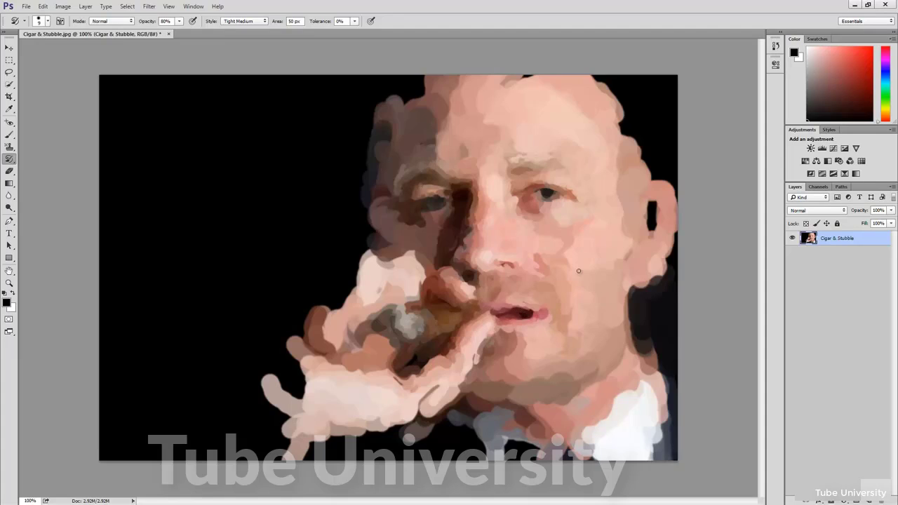
{"action": "mouse_move", "coordinate": [574, 199]}
{"action": "left_mouse_down"}
{"action": "mouse_move", "coordinate": [530, 203]}
{"action": "mouse_move", "coordinate": [559, 202]}
{"action": "mouse_move", "coordinate": [521, 178]}
{"action": "mouse_move", "coordinate": [537, 167]}
{"action": "mouse_move", "coordinate": [566, 169]}
{"action": "mouse_move", "coordinate": [561, 162]}
{"action": "mouse_move", "coordinate": [497, 174]}
{"action": "mouse_move", "coordinate": [530, 162]}
{"action": "mouse_move", "coordinate": [500, 177]}
{"action": "mouse_move", "coordinate": [473, 219]}
{"action": "mouse_move", "coordinate": [467, 188]}
{"action": "mouse_move", "coordinate": [426, 193]}
{"action": "mouse_move", "coordinate": [434, 219]}
{"action": "mouse_move", "coordinate": [474, 229]}
{"action": "mouse_move", "coordinate": [479, 281]}
{"action": "mouse_move", "coordinate": [526, 266]}
{"action": "mouse_move", "coordinate": [479, 279]}
{"action": "mouse_move", "coordinate": [472, 321]}
{"action": "mouse_move", "coordinate": [468, 294]}
{"action": "mouse_move", "coordinate": [400, 331]}
{"action": "mouse_move", "coordinate": [421, 316]}
{"action": "mouse_move", "coordinate": [543, 309]}
{"action": "left_mouse_up"}
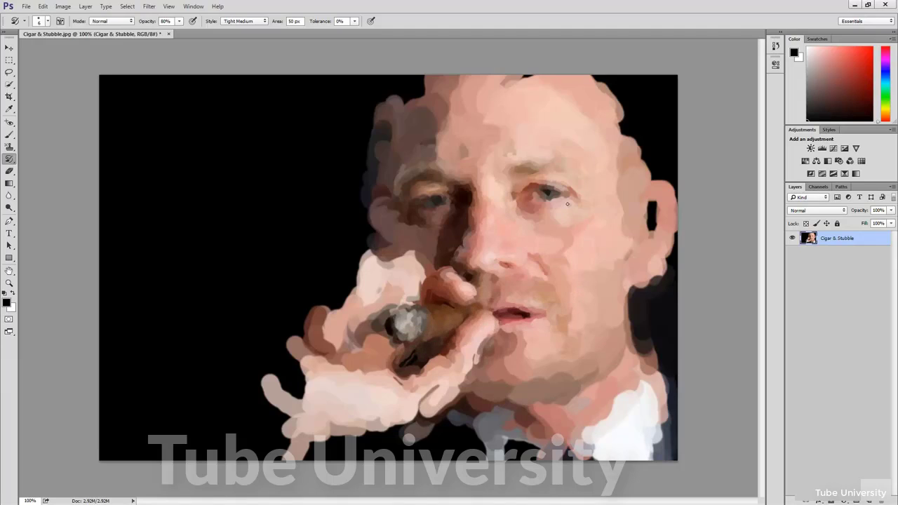
{"action": "mouse_move", "coordinate": [567, 205]}
{"action": "left_mouse_down"}
{"action": "mouse_move", "coordinate": [541, 205]}
{"action": "mouse_move", "coordinate": [486, 201]}
{"action": "mouse_move", "coordinate": [477, 184]}
{"action": "mouse_move", "coordinate": [428, 206]}
{"action": "mouse_move", "coordinate": [465, 196]}
{"action": "mouse_move", "coordinate": [416, 181]}
{"action": "mouse_move", "coordinate": [500, 183]}
{"action": "mouse_move", "coordinate": [522, 169]}
{"action": "mouse_move", "coordinate": [563, 168]}
{"action": "mouse_move", "coordinate": [525, 173]}
{"action": "mouse_move", "coordinate": [488, 204]}
{"action": "mouse_move", "coordinate": [470, 261]}
{"action": "mouse_move", "coordinate": [460, 249]}
{"action": "mouse_move", "coordinate": [484, 315]}
{"action": "mouse_move", "coordinate": [541, 318]}
{"action": "mouse_move", "coordinate": [490, 318]}
{"action": "mouse_move", "coordinate": [468, 308]}
{"action": "mouse_move", "coordinate": [460, 283]}
{"action": "mouse_move", "coordinate": [438, 278]}
{"action": "mouse_move", "coordinate": [459, 288]}
{"action": "mouse_move", "coordinate": [486, 330]}
{"action": "mouse_move", "coordinate": [434, 319]}
{"action": "mouse_move", "coordinate": [408, 330]}
{"action": "mouse_move", "coordinate": [527, 311]}
{"action": "left_mouse_up"}
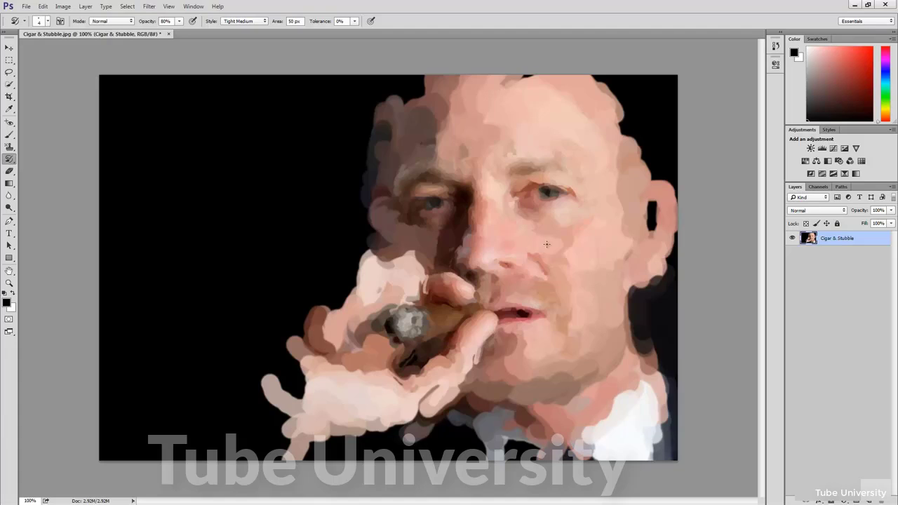
- Touch up fine detail in the eyes, nostrils, lips and cigar tip with 4 px and 3 px Art History Brush strokes
{"action": "mouse_move", "coordinate": [568, 188]}
{"action": "left_mouse_down"}
{"action": "mouse_move", "coordinate": [530, 198]}
{"action": "mouse_move", "coordinate": [560, 206]}
{"action": "left_mouse_up"}
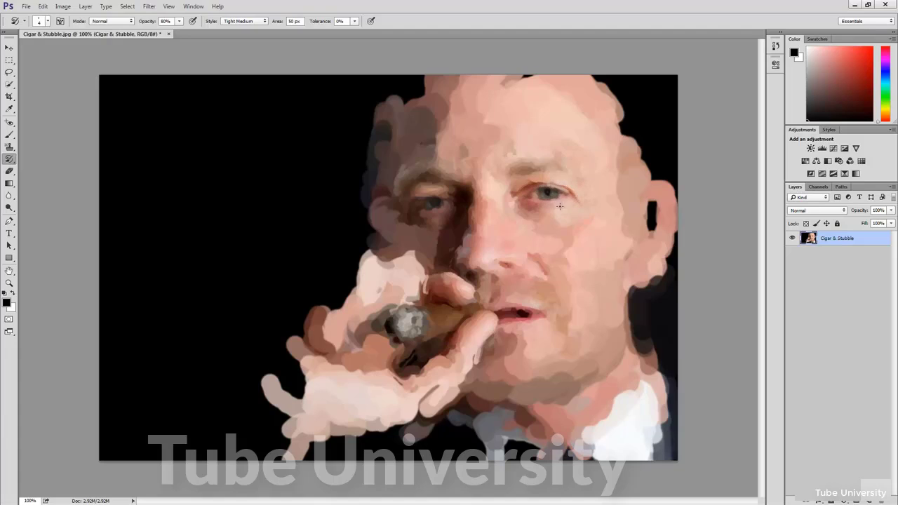
{"action": "left_click_drag", "start_coordinate": [446, 203], "coordinate": [414, 207]}
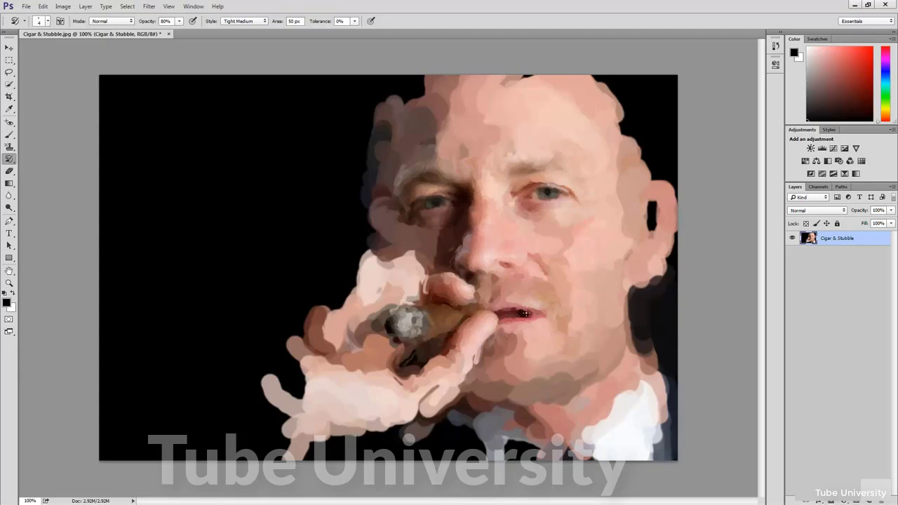
{"action": "mouse_move", "coordinate": [534, 314]}
{"action": "left_mouse_down"}
{"action": "mouse_move", "coordinate": [500, 310]}
{"action": "mouse_move", "coordinate": [473, 293]}
{"action": "mouse_move", "coordinate": [482, 318]}
{"action": "left_mouse_up"}
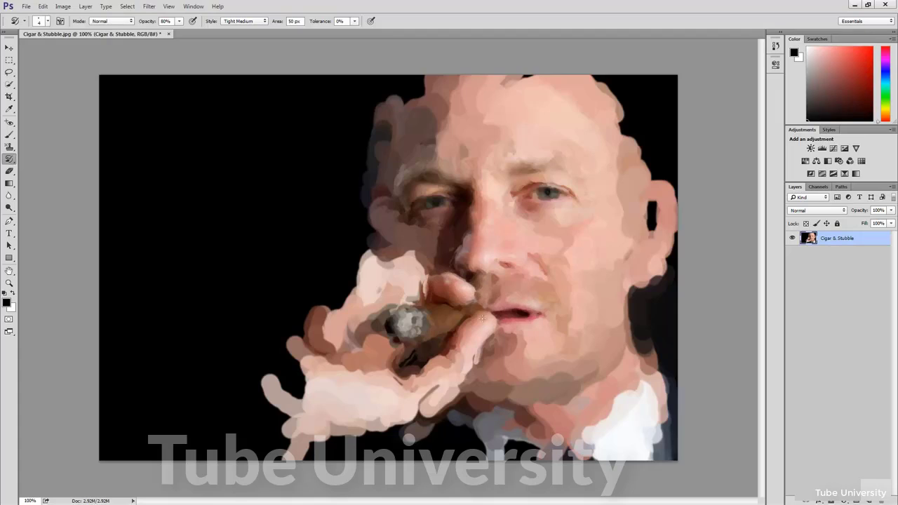
{"action": "left_click_drag", "start_coordinate": [425, 328], "coordinate": [451, 319]}
{"action": "left_click", "coordinate": [436, 205]}
{"action": "left_click", "coordinate": [436, 203]}
{"action": "mouse_move", "coordinate": [453, 274]}
{"action": "left_mouse_down"}
{"action": "mouse_move", "coordinate": [472, 272]}
{"action": "mouse_move", "coordinate": [467, 277]}
{"action": "left_mouse_up"}
{"action": "left_click", "coordinate": [506, 263]}
{"action": "left_click", "coordinate": [490, 315]}
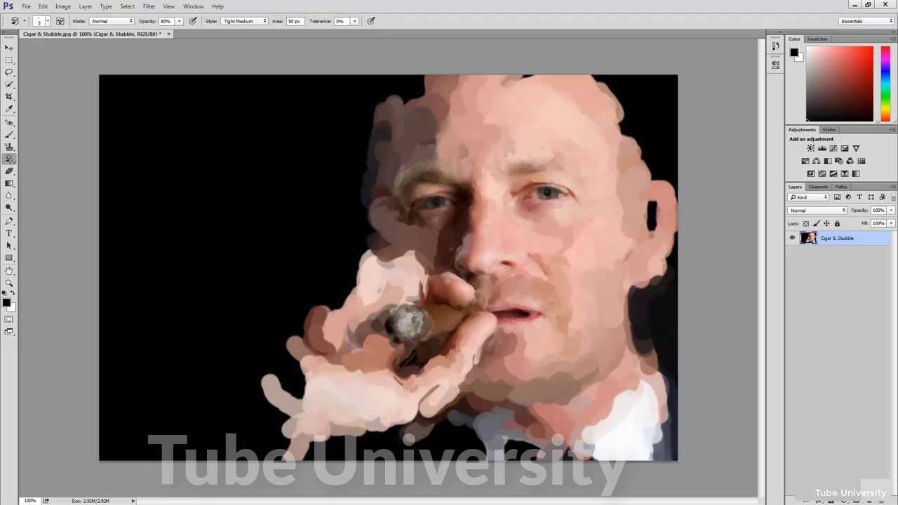
{"action": "left_click_drag", "start_coordinate": [516, 317], "coordinate": [539, 315]}
{"action": "left_click", "coordinate": [490, 317]}
{"action": "left_click_drag", "start_coordinate": [419, 331], "coordinate": [418, 316]}
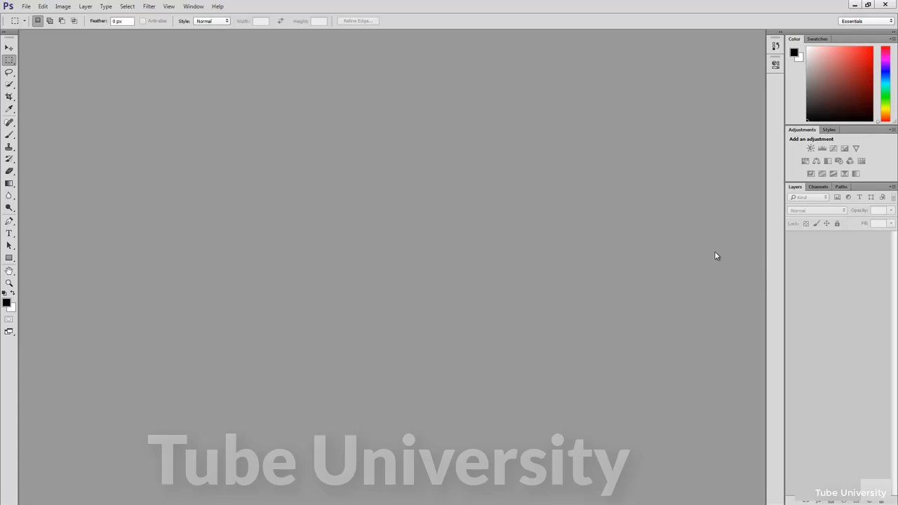
- Open the recent image Hair.jpg
{"action": "left_click", "coordinate": [26, 7]}
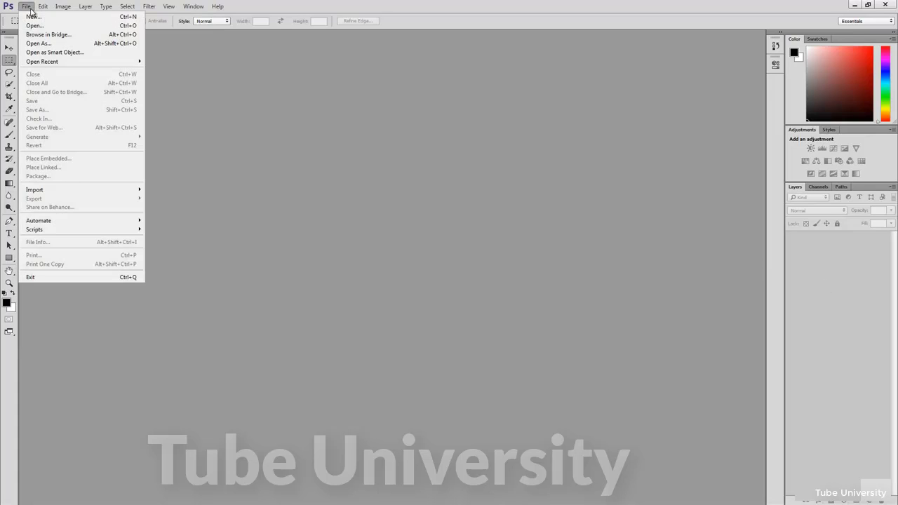
{"action": "mouse_move", "coordinate": [93, 65]}
{"action": "left_click", "coordinate": [194, 63]}
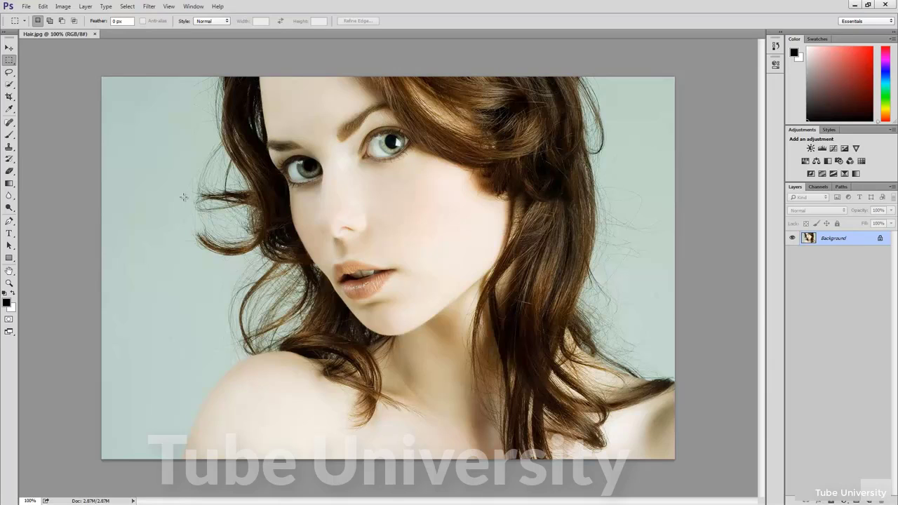
- Erase a wavy vertical stroke in the pale backdrop beside the woman's hair with the 13 px Eraser Tool
{"action": "left_click", "coordinate": [11, 173]}
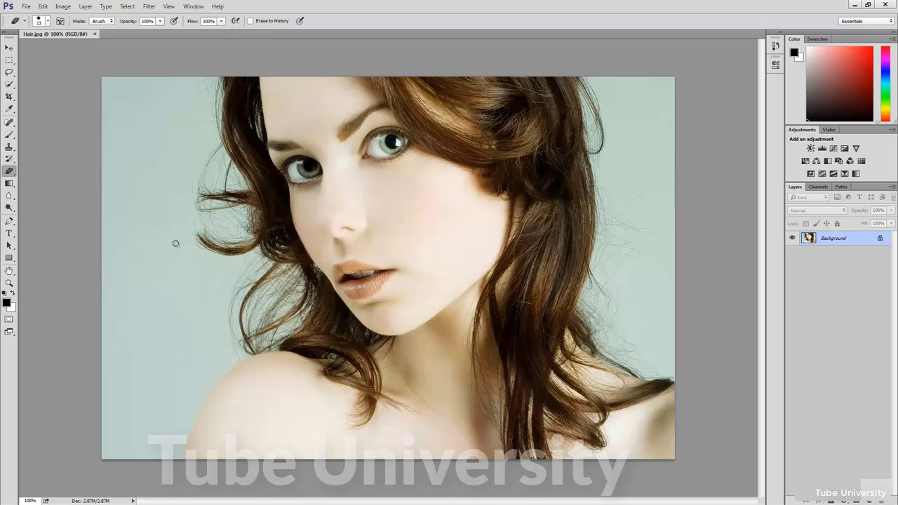
{"action": "mouse_move", "coordinate": [175, 244]}
{"action": "left_mouse_down"}
{"action": "mouse_move", "coordinate": [146, 259]}
{"action": "mouse_move", "coordinate": [154, 282]}
{"action": "mouse_move", "coordinate": [184, 299]}
{"action": "mouse_move", "coordinate": [146, 321]}
{"action": "mouse_move", "coordinate": [146, 336]}
{"action": "mouse_move", "coordinate": [182, 358]}
{"action": "mouse_move", "coordinate": [138, 386]}
{"action": "mouse_move", "coordinate": [175, 404]}
{"action": "left_mouse_up"}
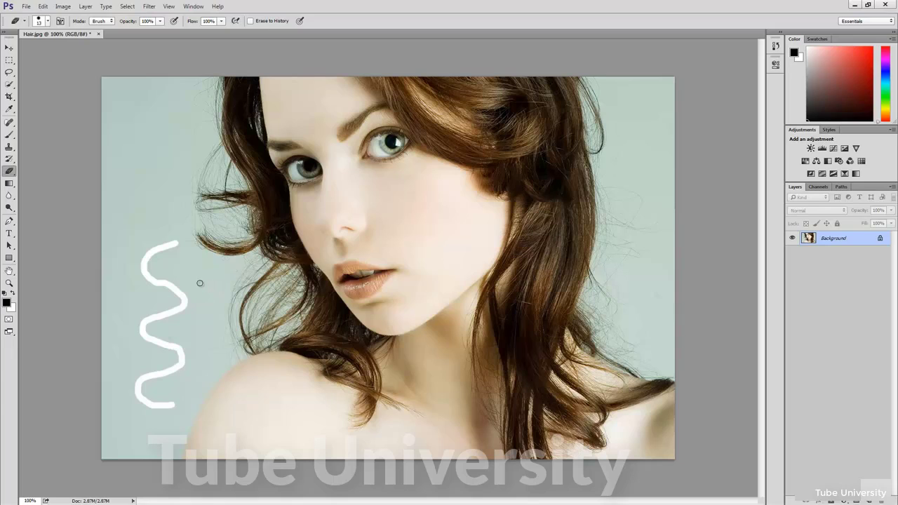
- Set the background color to bright red and erase a second wavy vertical stroke over the white one with the Eraser Tool
{"action": "left_click", "coordinate": [14, 312]}
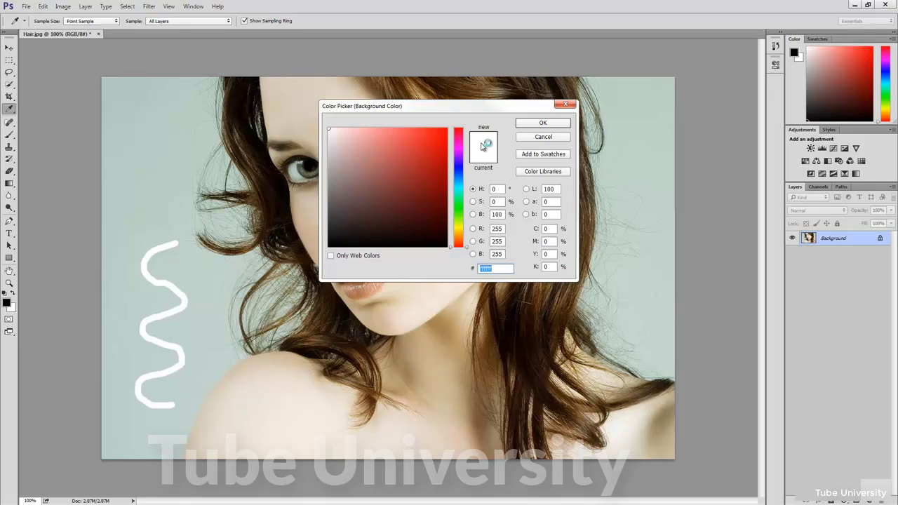
{"action": "left_click", "coordinate": [447, 128]}
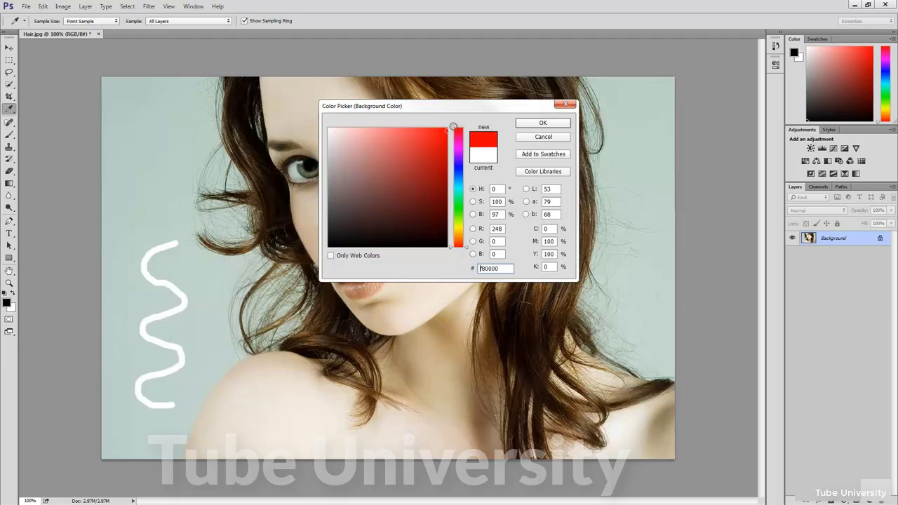
{"action": "left_click", "coordinate": [534, 125]}
{"action": "key", "text": "e"}
{"action": "mouse_move", "coordinate": [141, 246]}
{"action": "left_mouse_down"}
{"action": "mouse_move", "coordinate": [183, 263]}
{"action": "mouse_move", "coordinate": [152, 296]}
{"action": "mouse_move", "coordinate": [164, 319]}
{"action": "mouse_move", "coordinate": [187, 331]}
{"action": "mouse_move", "coordinate": [139, 376]}
{"action": "mouse_move", "coordinate": [174, 394]}
{"action": "mouse_move", "coordinate": [173, 405]}
{"action": "mouse_move", "coordinate": [135, 412]}
{"action": "left_mouse_up"}
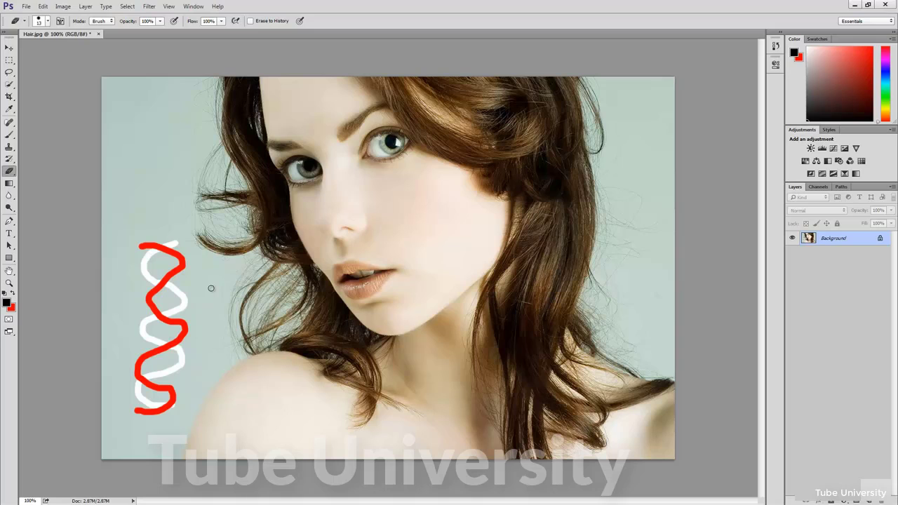
- Show the enlarged document history and restore the image to its opening snapshot, Hair.jpg
{"action": "left_click", "coordinate": [775, 46]}
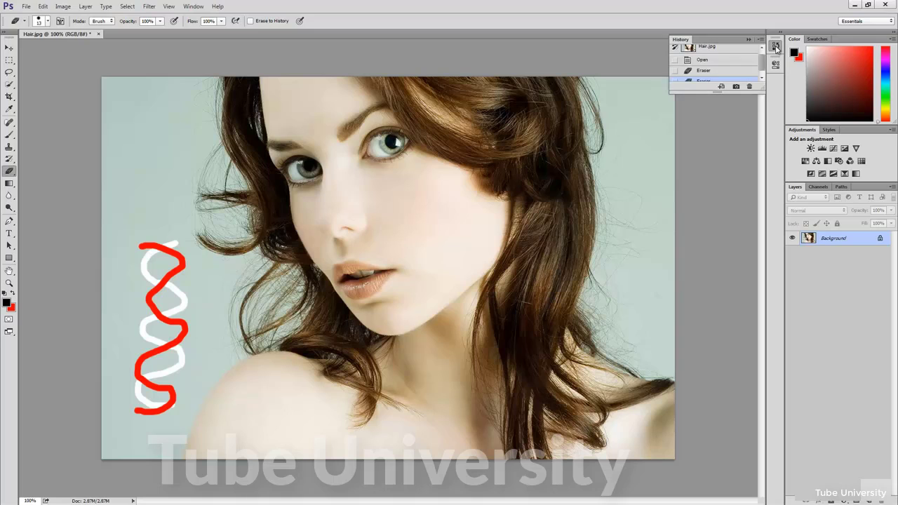
{"action": "left_click_drag", "start_coordinate": [719, 93], "coordinate": [711, 154]}
{"action": "left_click", "coordinate": [734, 52]}
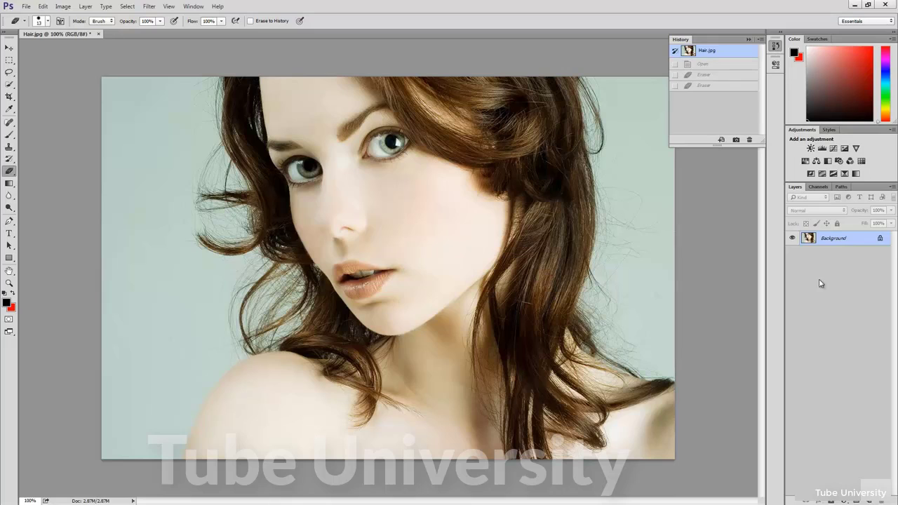
- Convert the Background to a regular layer named Layer 0 and erase a wavy vertical stroke in the backdrop beside the hair
{"action": "double_click", "coordinate": [834, 239]}
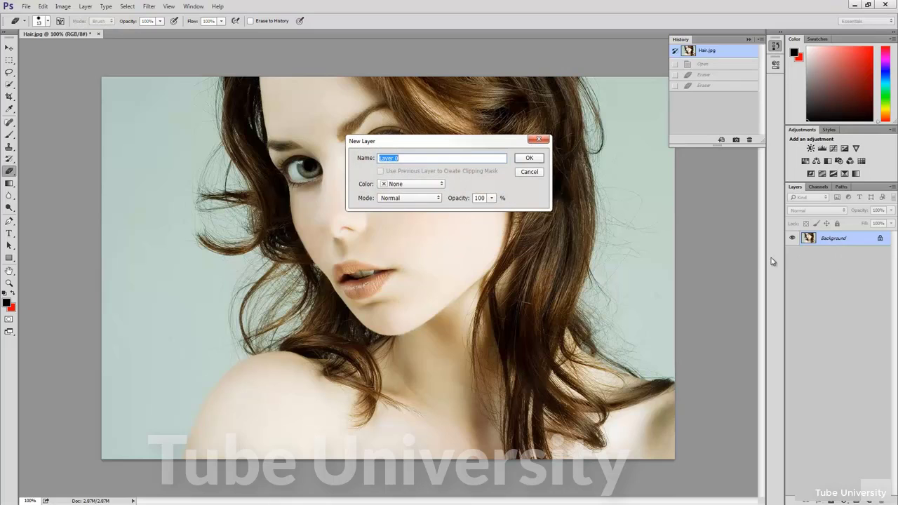
{"action": "left_click", "coordinate": [529, 158]}
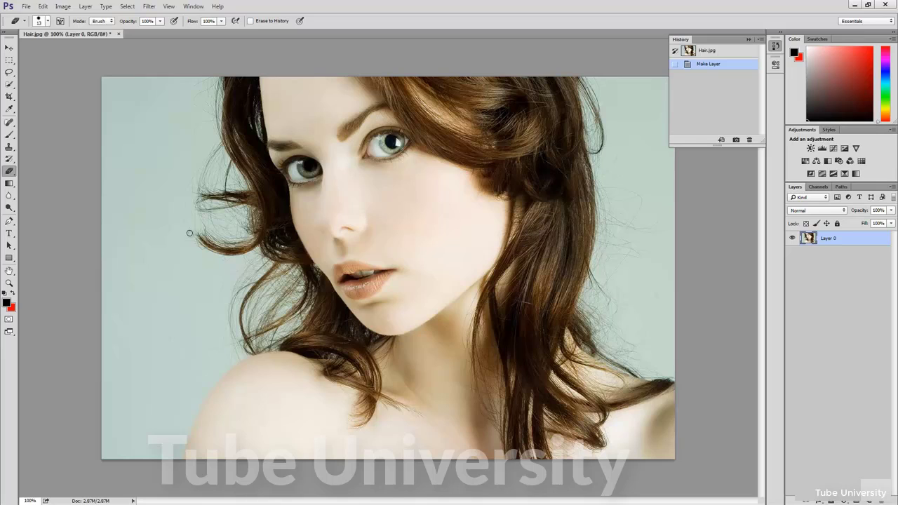
{"action": "mouse_move", "coordinate": [137, 250]}
{"action": "left_mouse_down"}
{"action": "mouse_move", "coordinate": [141, 278]}
{"action": "mouse_move", "coordinate": [197, 291]}
{"action": "mouse_move", "coordinate": [178, 323]}
{"action": "mouse_move", "coordinate": [134, 322]}
{"action": "mouse_move", "coordinate": [126, 333]}
{"action": "mouse_move", "coordinate": [153, 356]}
{"action": "mouse_move", "coordinate": [184, 355]}
{"action": "mouse_move", "coordinate": [189, 377]}
{"action": "mouse_move", "coordinate": [154, 400]}
{"action": "mouse_move", "coordinate": [132, 399]}
{"action": "left_mouse_up"}
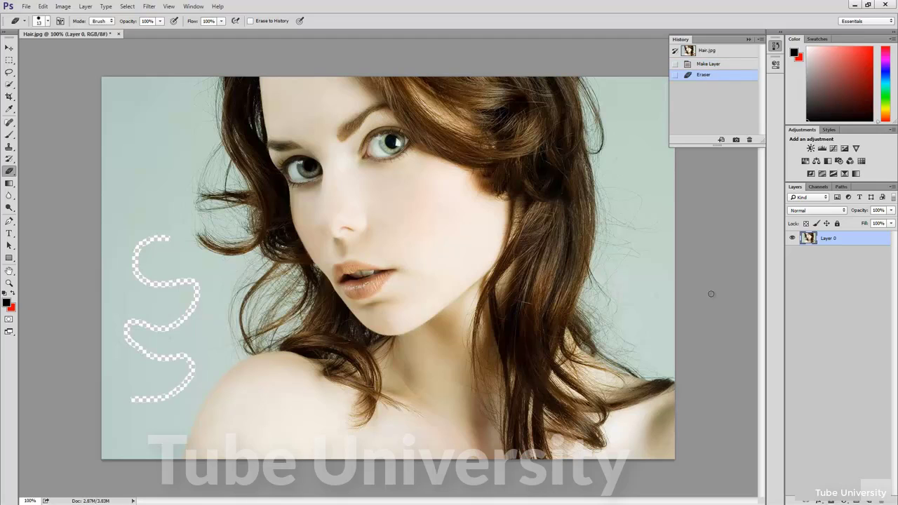
- Hide and show Layer 0 repeatedly to examine the transparency behind the erased stroke
{"action": "left_click", "coordinate": [793, 239]}
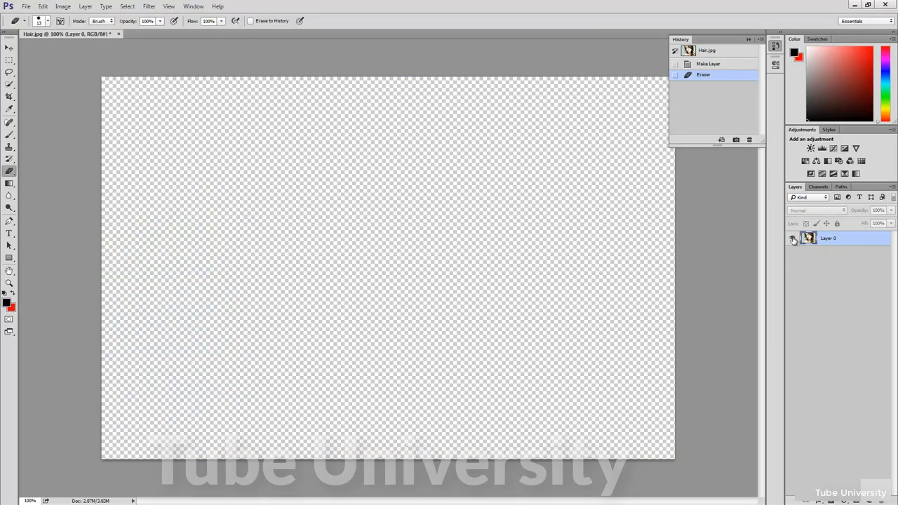
{"action": "left_click", "coordinate": [793, 239]}
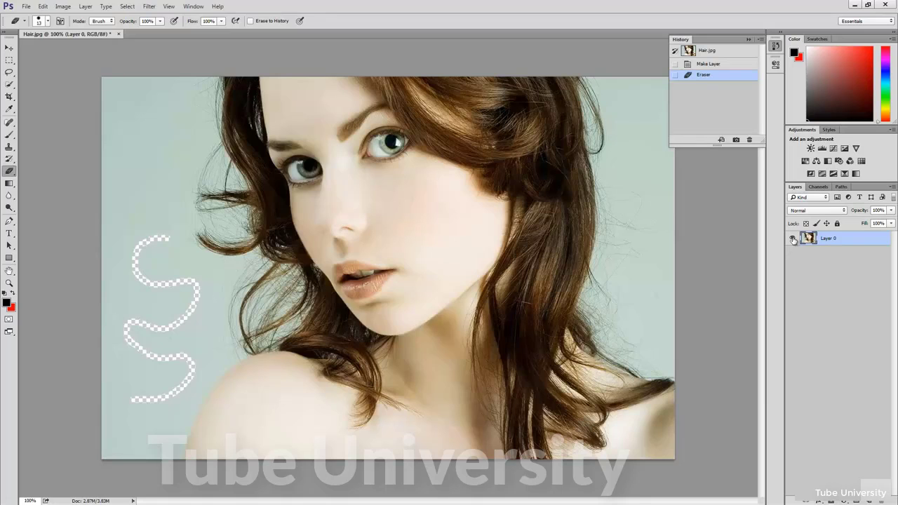
{"action": "left_click", "coordinate": [792, 239]}
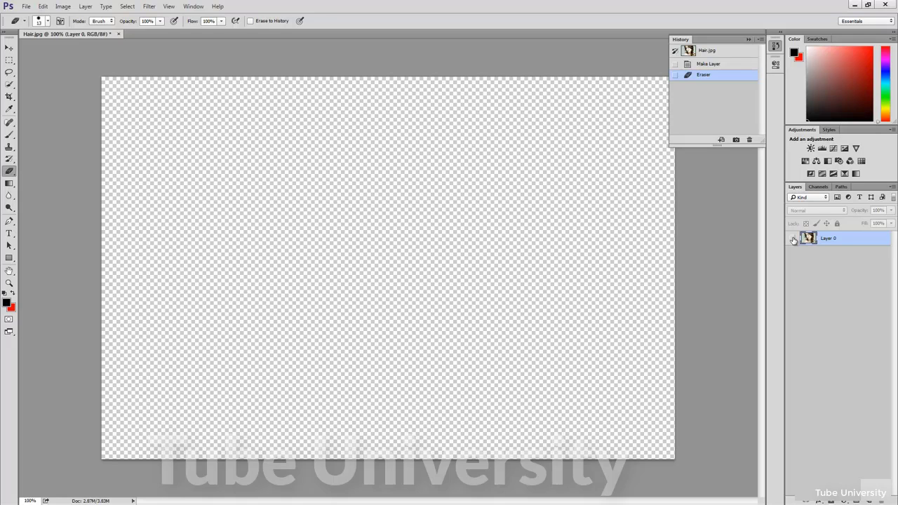
{"action": "left_click", "coordinate": [792, 239]}
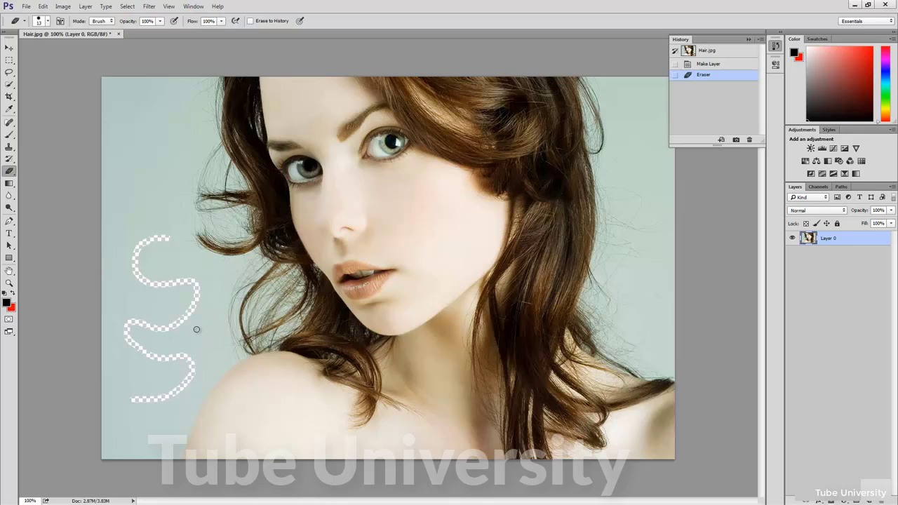
- Erase a large patch of backdrop above the shoulder with an 80 px Eraser, and return the image to its opening snapshot
{"action": "key", "text": "bracketright"}
{"action": "key", "text": "bracketright"}
{"action": "key", "text": "bracketright"}
{"action": "key", "text": "bracketright"}
{"action": "key", "text": "bracketright"}
{"action": "key", "text": "bracketright"}
{"action": "key", "text": "bracketright"}
{"action": "mouse_move", "coordinate": [130, 428]}
{"action": "left_mouse_down"}
{"action": "mouse_move", "coordinate": [146, 249]}
{"action": "mouse_move", "coordinate": [164, 244]}
{"action": "mouse_move", "coordinate": [181, 288]}
{"action": "mouse_move", "coordinate": [174, 346]}
{"action": "mouse_move", "coordinate": [150, 411]}
{"action": "mouse_move", "coordinate": [164, 311]}
{"action": "mouse_move", "coordinate": [171, 374]}
{"action": "mouse_move", "coordinate": [180, 369]}
{"action": "mouse_move", "coordinate": [156, 437]}
{"action": "mouse_move", "coordinate": [179, 436]}
{"action": "mouse_move", "coordinate": [194, 377]}
{"action": "mouse_move", "coordinate": [192, 343]}
{"action": "mouse_move", "coordinate": [176, 315]}
{"action": "mouse_move", "coordinate": [174, 323]}
{"action": "left_mouse_up"}
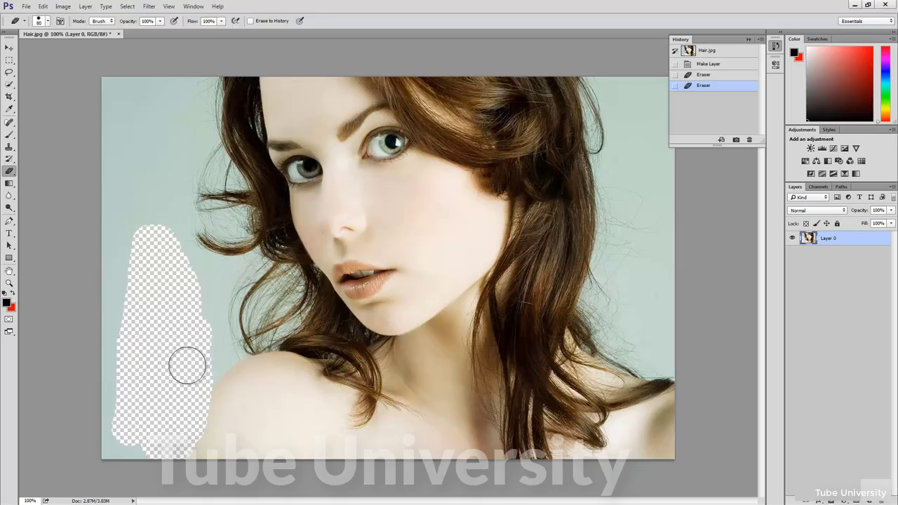
{"action": "left_click", "coordinate": [734, 55]}
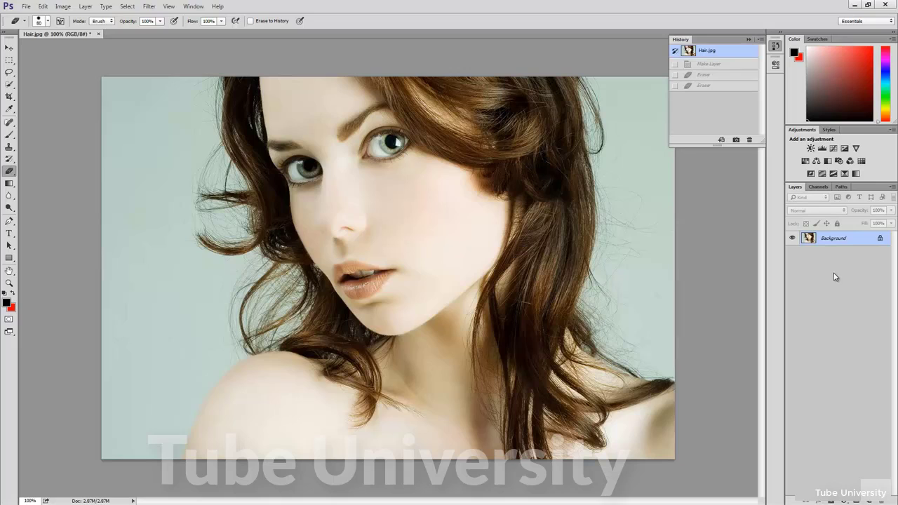
- Duplicate the Background layer and hide the original
{"action": "left_click_drag", "start_coordinate": [853, 241], "coordinate": [873, 499]}
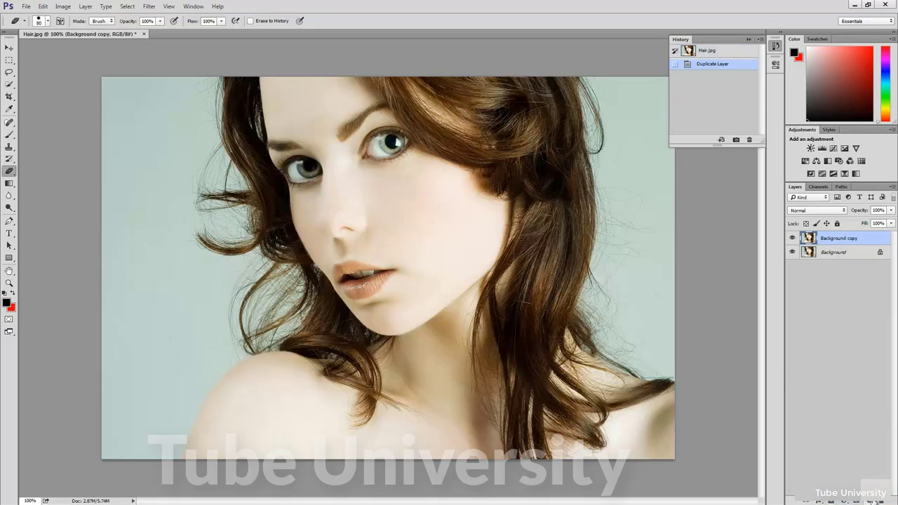
{"action": "left_click", "coordinate": [793, 253]}
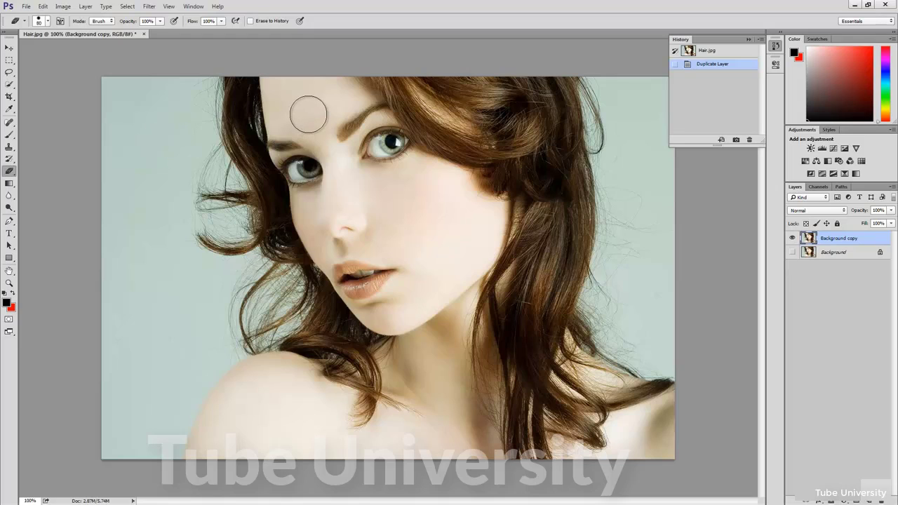
- Try erasing the backdrop along the outer edge of the hair with the 80 px Eraser Tool, and undo the stroke
{"action": "left_click", "coordinate": [159, 105]}
{"action": "mouse_move", "coordinate": [156, 86]}
{"action": "left_mouse_down"}
{"action": "mouse_move", "coordinate": [129, 76]}
{"action": "mouse_move", "coordinate": [119, 77]}
{"action": "mouse_move", "coordinate": [138, 65]}
{"action": "mouse_move", "coordinate": [159, 95]}
{"action": "mouse_move", "coordinate": [185, 89]}
{"action": "mouse_move", "coordinate": [197, 104]}
{"action": "mouse_move", "coordinate": [202, 93]}
{"action": "mouse_move", "coordinate": [194, 118]}
{"action": "mouse_move", "coordinate": [205, 166]}
{"action": "mouse_move", "coordinate": [231, 211]}
{"action": "mouse_move", "coordinate": [222, 223]}
{"action": "mouse_move", "coordinate": [189, 195]}
{"action": "left_mouse_up"}
{"action": "mouse_move", "coordinate": [183, 242]}
{"action": "left_mouse_down"}
{"action": "mouse_move", "coordinate": [198, 281]}
{"action": "mouse_move", "coordinate": [246, 269]}
{"action": "mouse_move", "coordinate": [224, 297]}
{"action": "mouse_move", "coordinate": [217, 346]}
{"action": "mouse_move", "coordinate": [208, 343]}
{"action": "mouse_move", "coordinate": [175, 252]}
{"action": "mouse_move", "coordinate": [185, 157]}
{"action": "mouse_move", "coordinate": [168, 113]}
{"action": "mouse_move", "coordinate": [162, 276]}
{"action": "mouse_move", "coordinate": [141, 110]}
{"action": "left_mouse_up"}
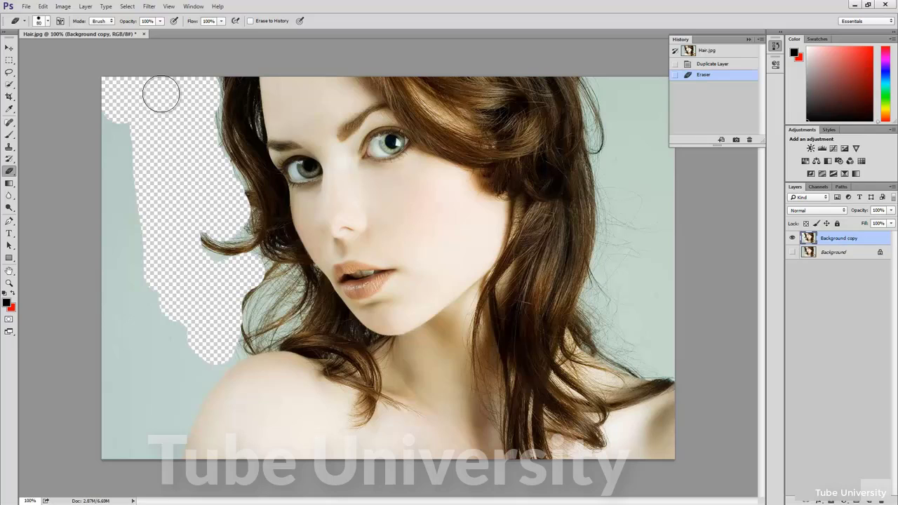
{"action": "key", "text": "ctrl+z"}
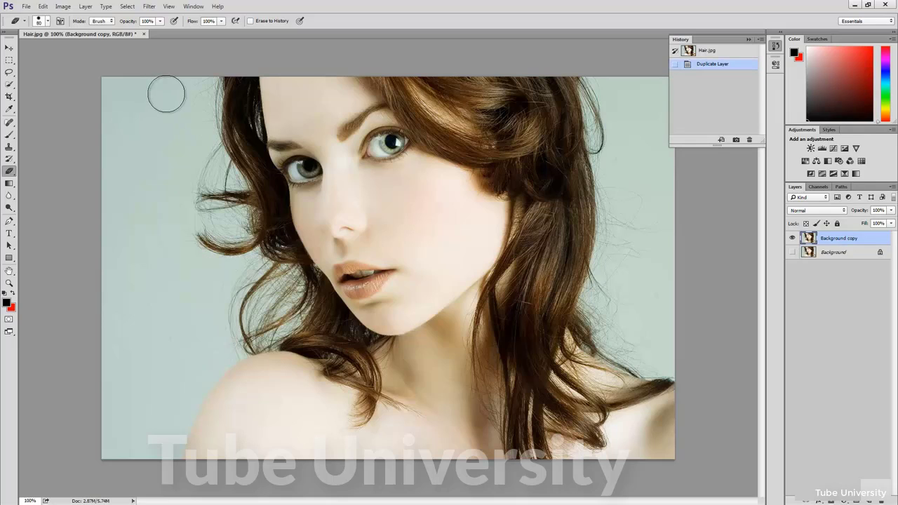
- Switch to the Background Eraser Tool and enlarge its brush to 150 px
{"action": "left_click", "coordinate": [14, 177]}
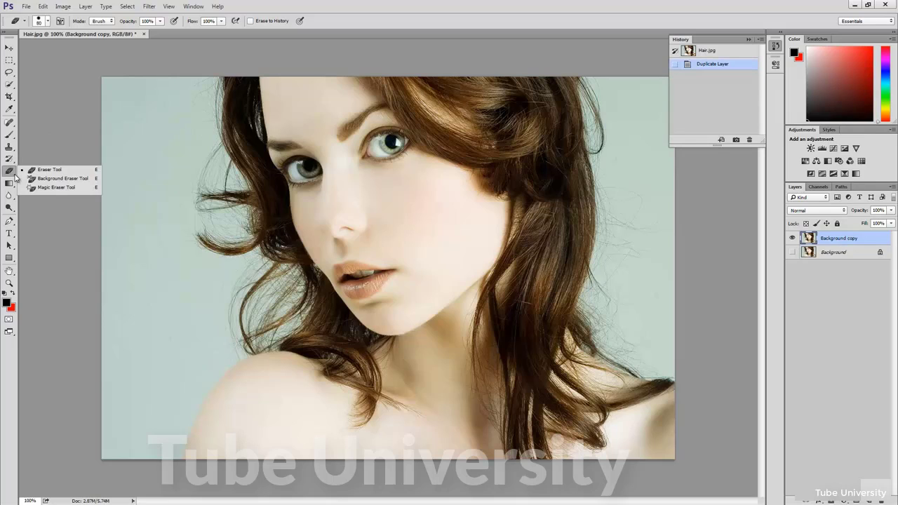
{"action": "left_click", "coordinate": [75, 179]}
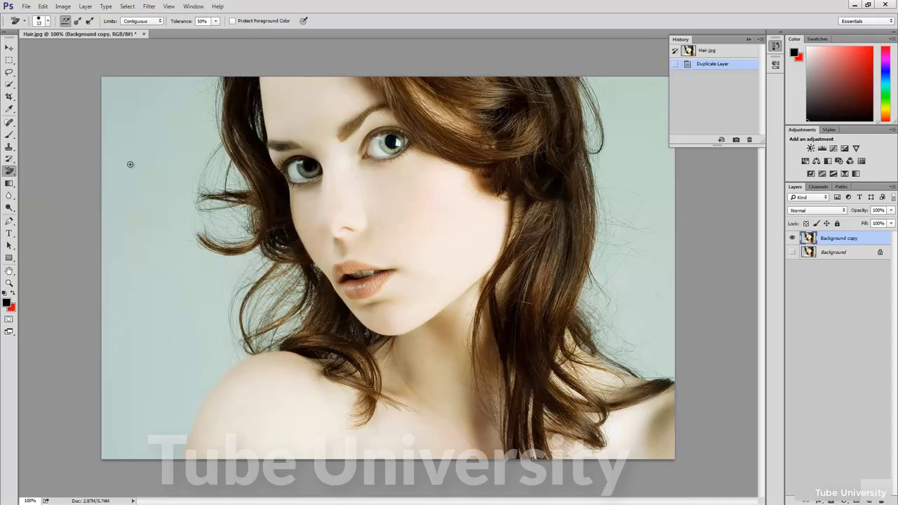
{"action": "key", "text": "bracketright"}
{"action": "key", "text": "bracketright"}
{"action": "key", "text": "bracketright"}
{"action": "key", "text": "bracketright"}
{"action": "key", "text": "bracketright"}
{"action": "key", "text": "bracketright"}
{"action": "key", "text": "bracketright"}
{"action": "key", "text": "bracketright"}
{"action": "key", "text": "bracketright"}
{"action": "key", "text": "bracketright"}
{"action": "key", "text": "bracketright"}
{"action": "key", "text": "bracketright"}
{"action": "key", "text": "bracketright"}
{"action": "key", "text": "bracketright"}
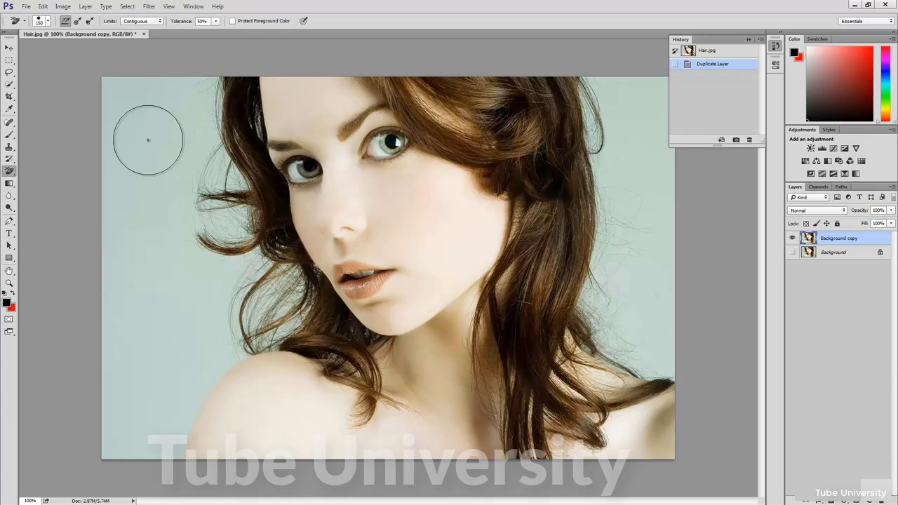
- Try background-erasing the backdrop along the hair curls with continuous sampling, and roll back to the Duplicate Layer state
{"action": "left_click", "coordinate": [205, 95]}
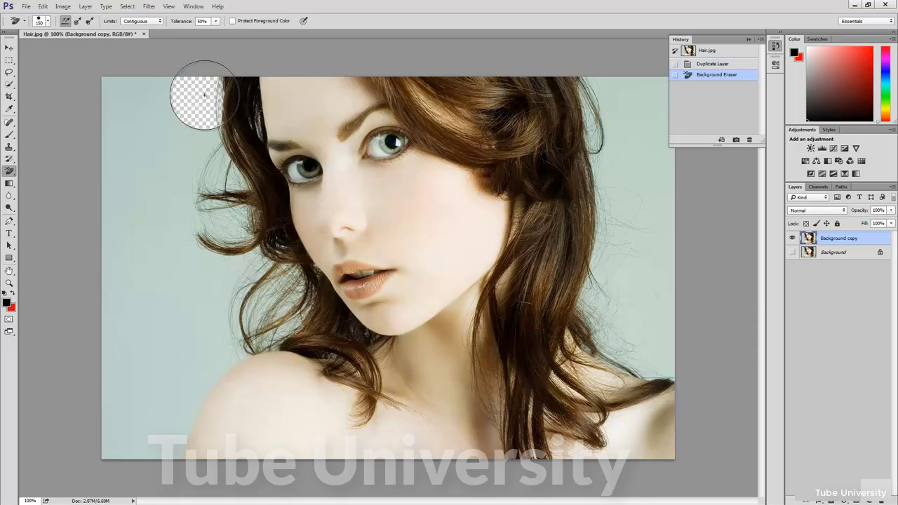
{"action": "left_click", "coordinate": [205, 144]}
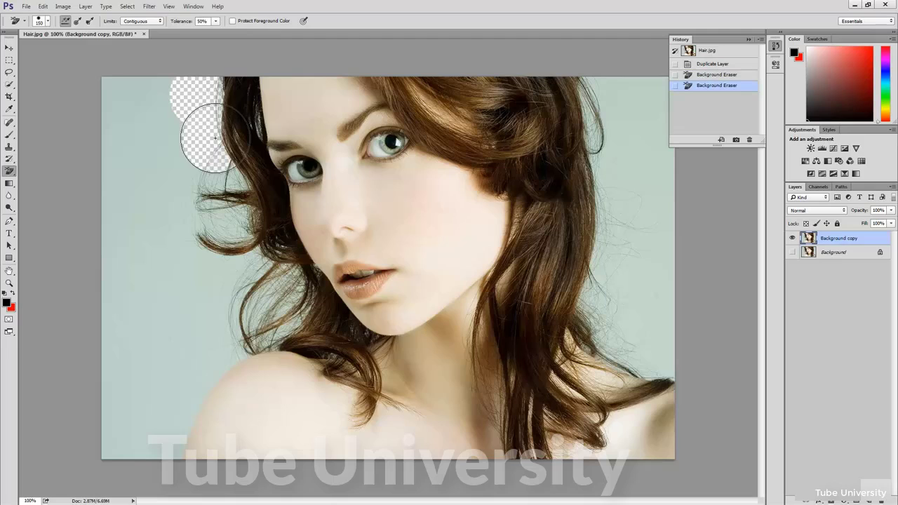
{"action": "left_click", "coordinate": [228, 181]}
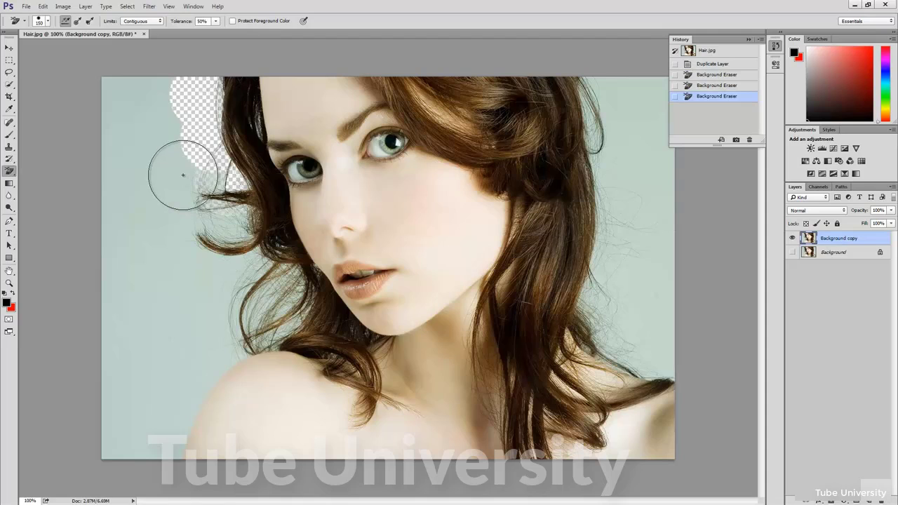
{"action": "mouse_move", "coordinate": [182, 175]}
{"action": "left_mouse_down"}
{"action": "mouse_move", "coordinate": [225, 214]}
{"action": "mouse_move", "coordinate": [264, 289]}
{"action": "left_mouse_up"}
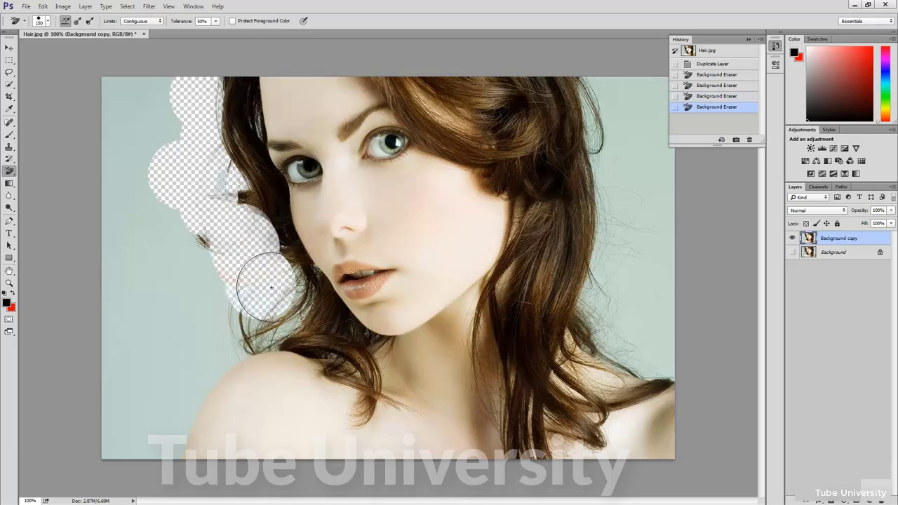
{"action": "left_click", "coordinate": [713, 64]}
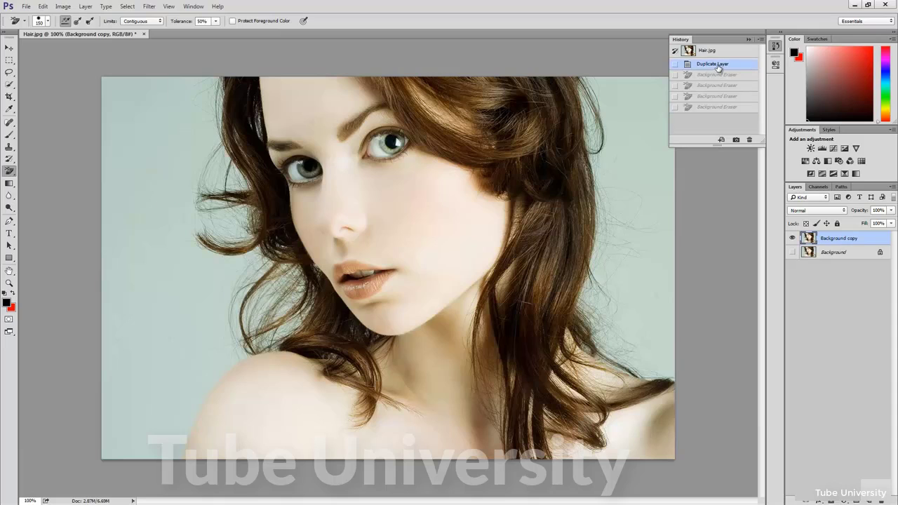
- Set the Background Eraser's sampling to Once and erase the backdrop around the hair curls in one continuous stroke
{"action": "left_click", "coordinate": [77, 22]}
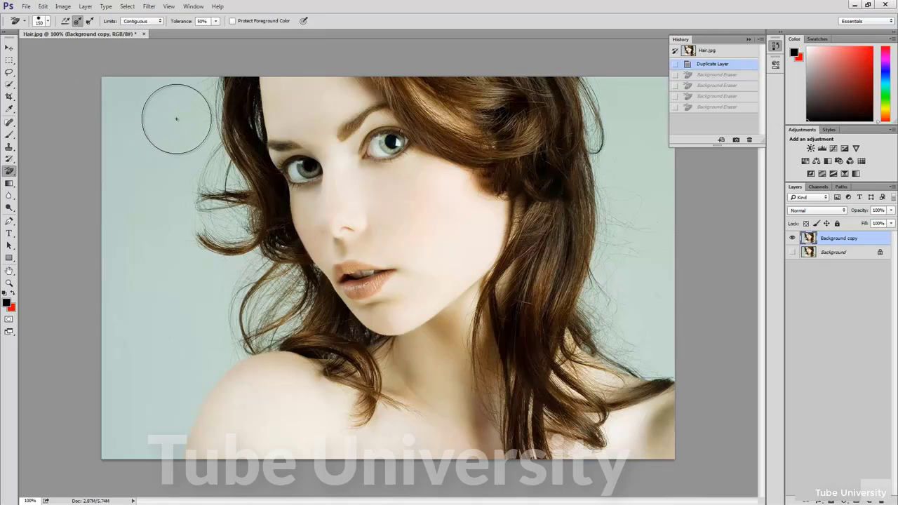
{"action": "mouse_move", "coordinate": [177, 119]}
{"action": "left_mouse_down"}
{"action": "mouse_move", "coordinate": [214, 90]}
{"action": "mouse_move", "coordinate": [200, 140]}
{"action": "mouse_move", "coordinate": [226, 203]}
{"action": "mouse_move", "coordinate": [230, 193]}
{"action": "mouse_move", "coordinate": [217, 179]}
{"action": "mouse_move", "coordinate": [249, 275]}
{"action": "mouse_move", "coordinate": [236, 276]}
{"action": "mouse_move", "coordinate": [204, 217]}
{"action": "mouse_move", "coordinate": [207, 207]}
{"action": "mouse_move", "coordinate": [231, 245]}
{"action": "mouse_move", "coordinate": [233, 188]}
{"action": "mouse_move", "coordinate": [200, 170]}
{"action": "mouse_move", "coordinate": [241, 284]}
{"action": "mouse_move", "coordinate": [263, 300]}
{"action": "mouse_move", "coordinate": [224, 315]}
{"action": "mouse_move", "coordinate": [231, 294]}
{"action": "mouse_move", "coordinate": [211, 313]}
{"action": "left_mouse_up"}
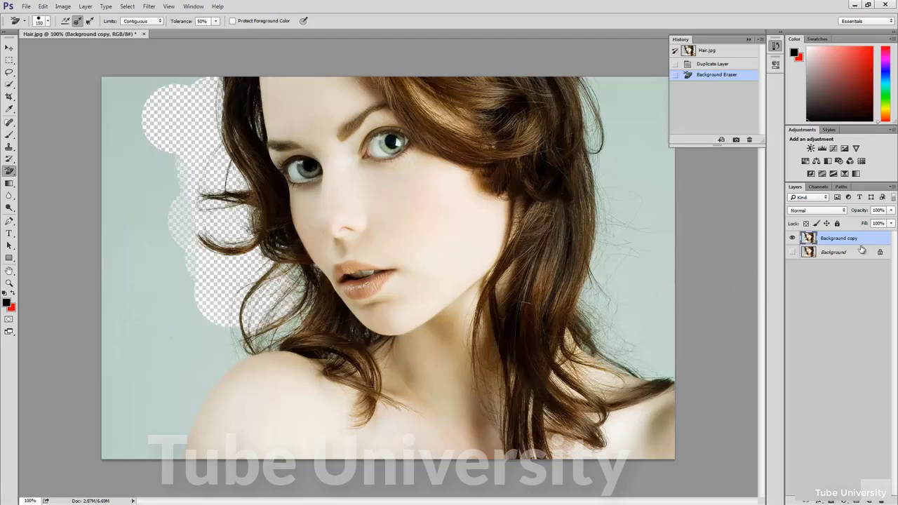
- Replace the partly erased layer copy with a fresh duplicate of the Background, and hide the original Background
{"action": "left_click_drag", "start_coordinate": [862, 249], "coordinate": [868, 495]}
{"action": "left_click_drag", "start_coordinate": [848, 241], "coordinate": [869, 501]}
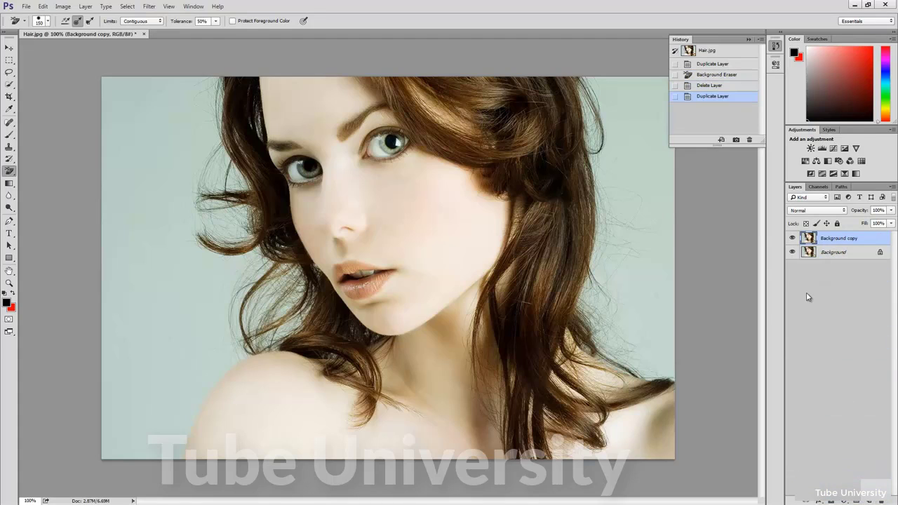
{"action": "left_click", "coordinate": [792, 252]}
- Rename the Background copy layer as Hair
{"action": "double_click", "coordinate": [835, 238]}
{"action": "type", "text": "Hair"}
{"action": "key", "text": "Return"}
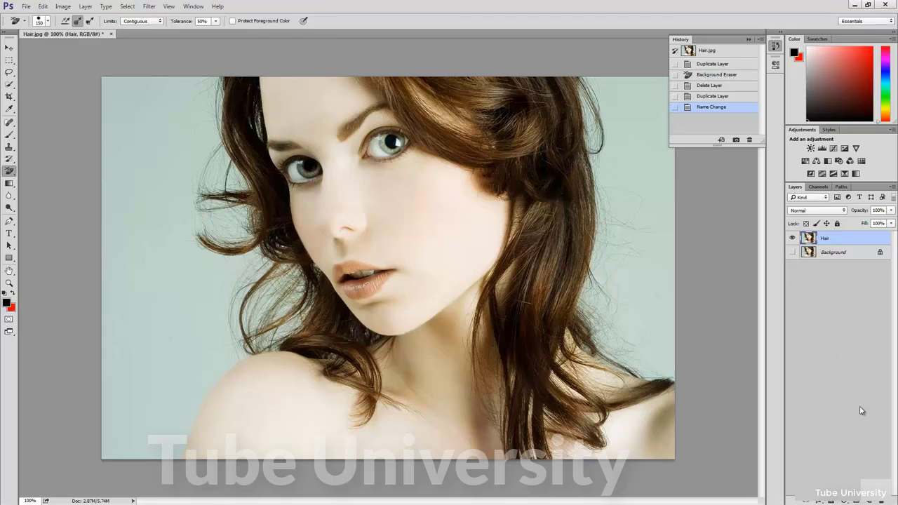
- Add a new layer filled with White and place it directly beneath the Hair layer
{"action": "left_click", "coordinate": [869, 501]}
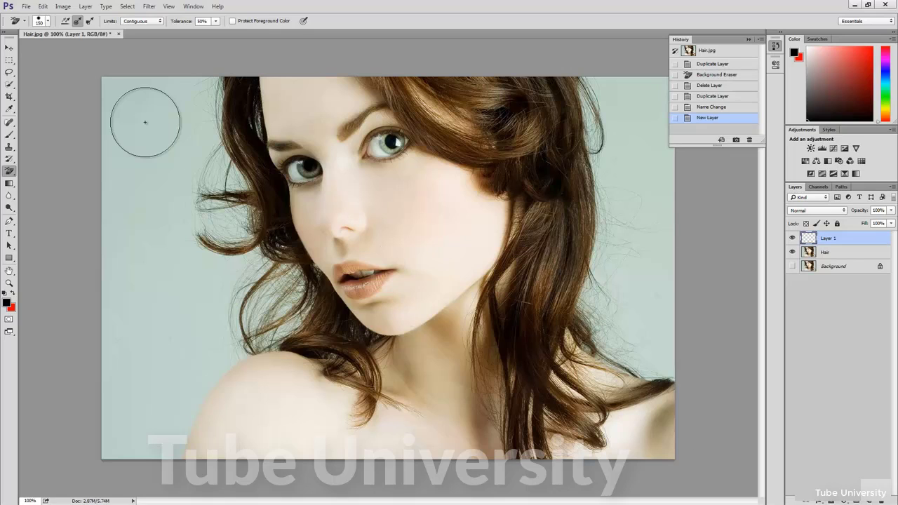
{"action": "left_click", "coordinate": [43, 7]}
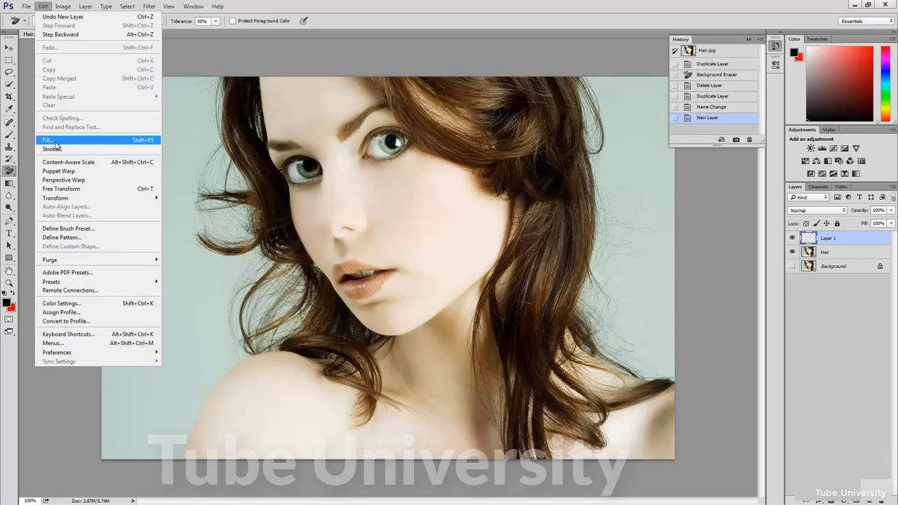
{"action": "left_click", "coordinate": [90, 140]}
{"action": "left_click", "coordinate": [467, 149]}
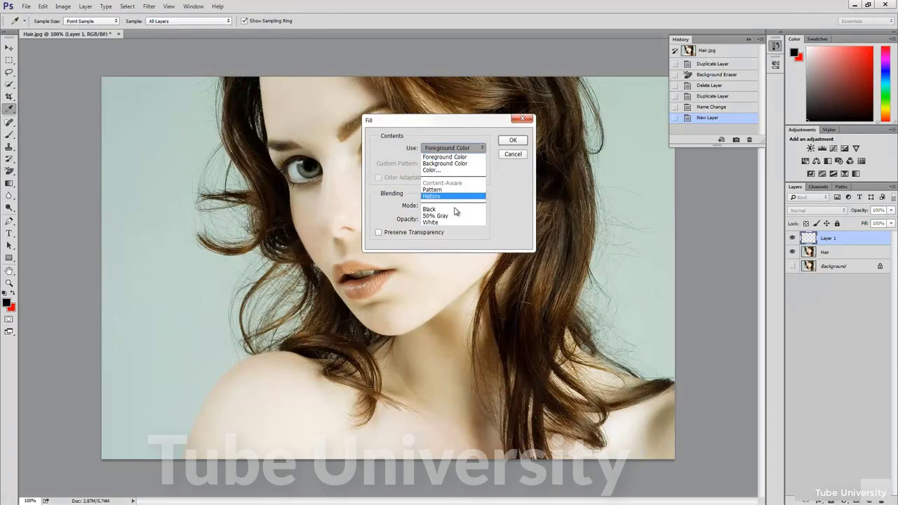
{"action": "left_click", "coordinate": [452, 222]}
{"action": "left_click", "coordinate": [513, 140]}
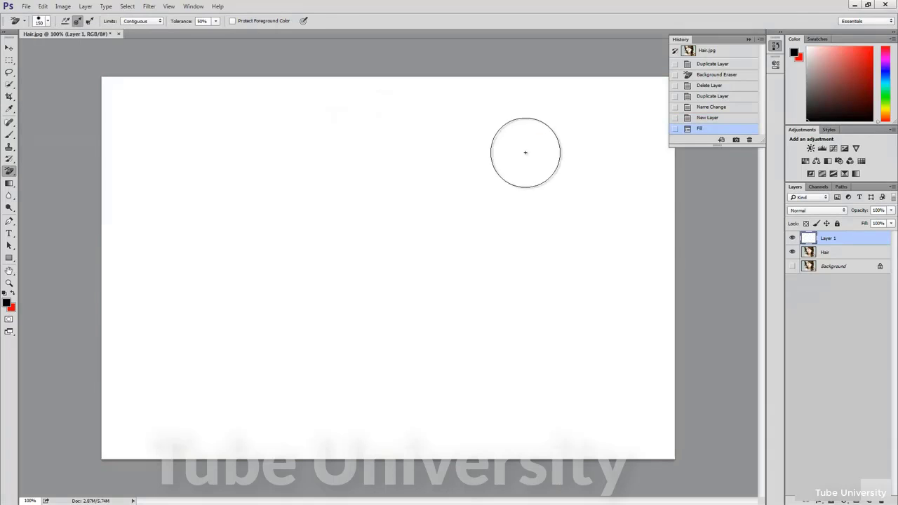
{"action": "left_click_drag", "start_coordinate": [839, 239], "coordinate": [842, 261]}
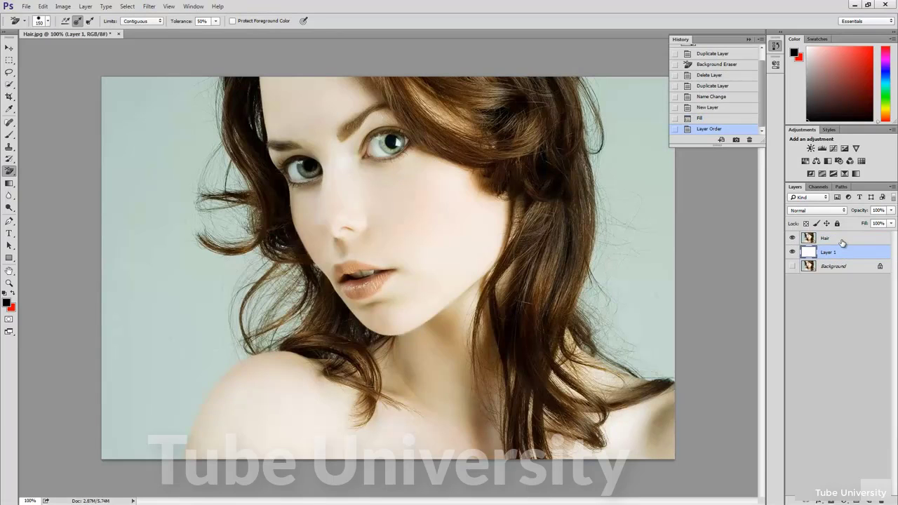
- Select the Hair layer, test the Background Eraser on the backdrop beside the curls, and undo the stroke
{"action": "left_click", "coordinate": [842, 242]}
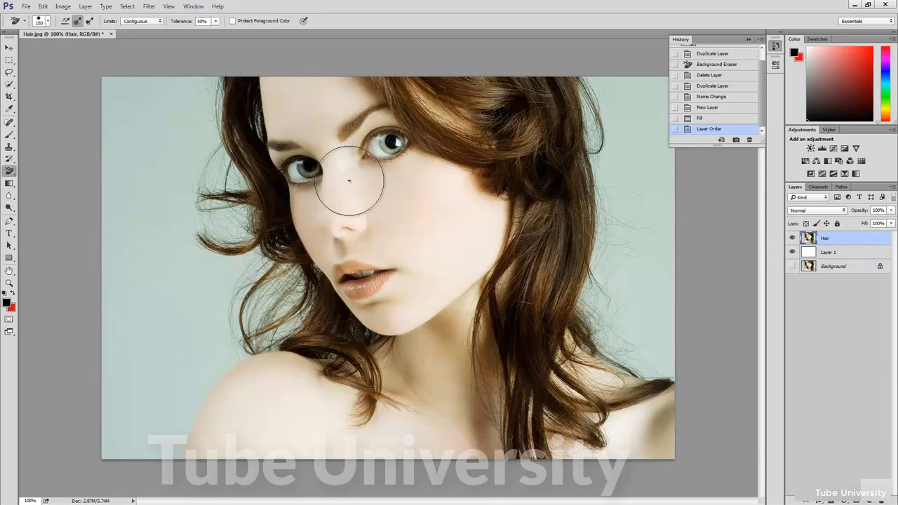
{"action": "mouse_move", "coordinate": [186, 123]}
{"action": "left_mouse_down"}
{"action": "mouse_move", "coordinate": [205, 110]}
{"action": "mouse_move", "coordinate": [207, 90]}
{"action": "mouse_move", "coordinate": [206, 151]}
{"action": "mouse_move", "coordinate": [227, 221]}
{"action": "mouse_move", "coordinate": [224, 175]}
{"action": "mouse_move", "coordinate": [230, 181]}
{"action": "mouse_move", "coordinate": [235, 193]}
{"action": "mouse_move", "coordinate": [225, 202]}
{"action": "mouse_move", "coordinate": [181, 168]}
{"action": "mouse_move", "coordinate": [215, 212]}
{"action": "mouse_move", "coordinate": [204, 209]}
{"action": "mouse_move", "coordinate": [209, 260]}
{"action": "mouse_move", "coordinate": [244, 278]}
{"action": "mouse_move", "coordinate": [251, 253]}
{"action": "mouse_move", "coordinate": [217, 179]}
{"action": "mouse_move", "coordinate": [210, 247]}
{"action": "mouse_move", "coordinate": [173, 151]}
{"action": "mouse_move", "coordinate": [189, 242]}
{"action": "left_mouse_up"}
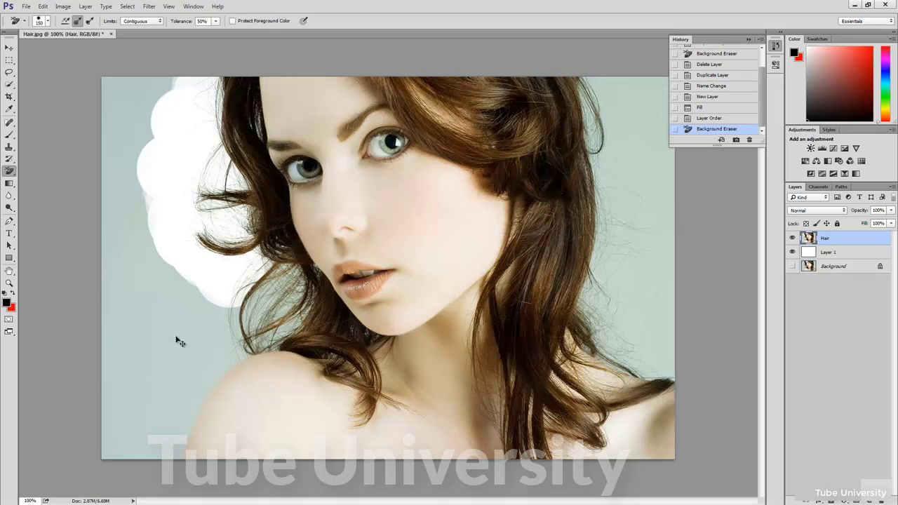
{"action": "key", "text": "ctrl+z"}
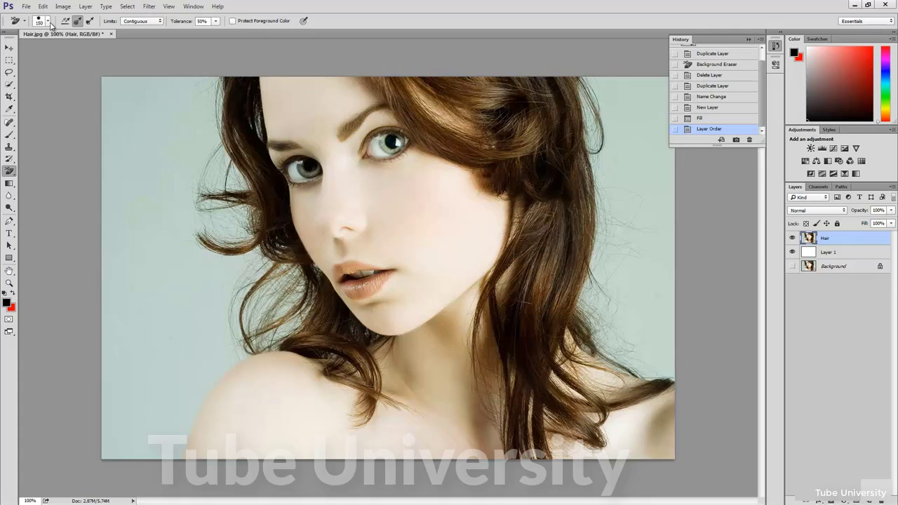
- Set the Background Eraser's brush hardness to 50%, lower its spacing to nearly the minimum, and set its limits to Discontiguous
{"action": "left_click", "coordinate": [48, 22]}
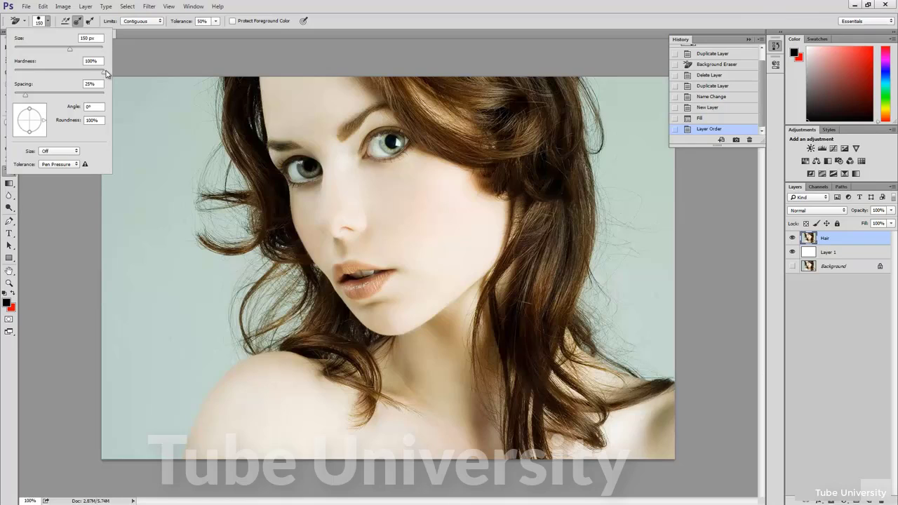
{"action": "left_click_drag", "start_coordinate": [103, 73], "coordinate": [59, 76]}
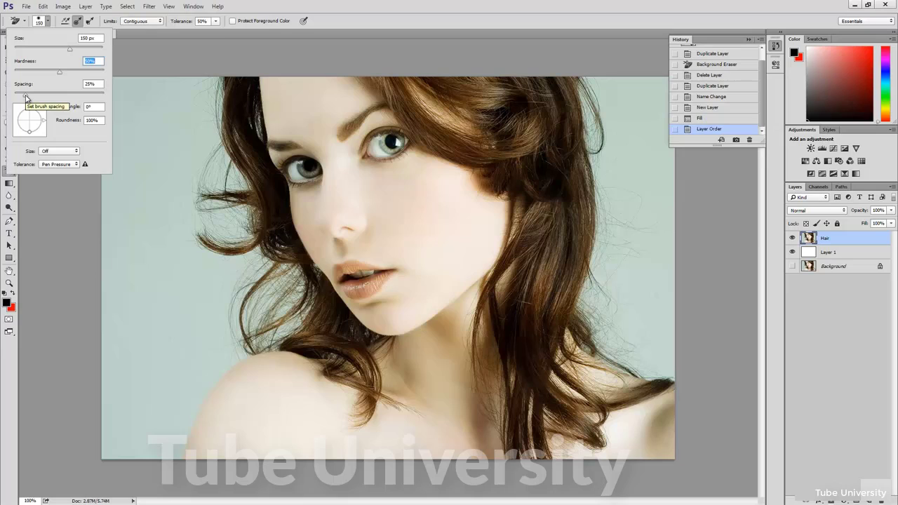
{"action": "left_click_drag", "start_coordinate": [26, 97], "coordinate": [17, 98]}
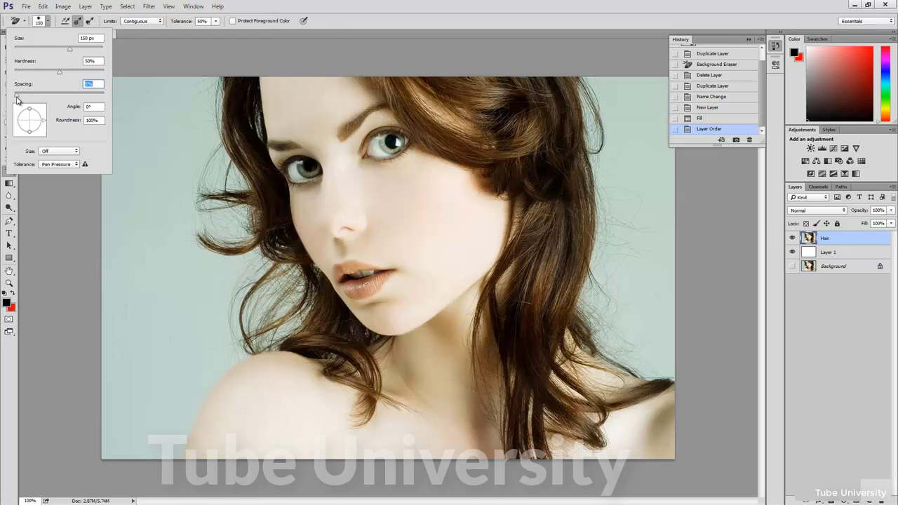
{"action": "left_click", "coordinate": [145, 22]}
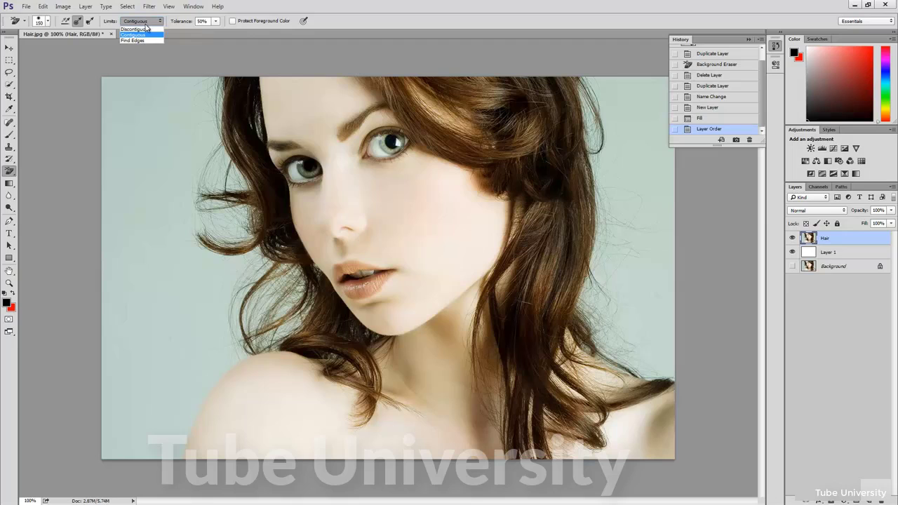
{"action": "left_click", "coordinate": [146, 30]}
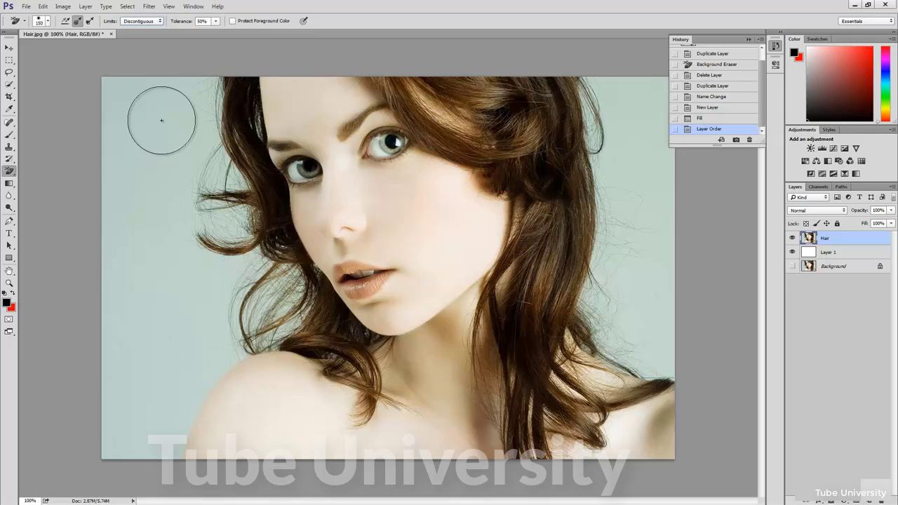
- Try erasing the backdrop around the hair curls with the softer Discontiguous eraser, and undo the stroke
{"action": "mouse_move", "coordinate": [161, 120]}
{"action": "left_mouse_down"}
{"action": "mouse_move", "coordinate": [198, 124]}
{"action": "mouse_move", "coordinate": [199, 86]}
{"action": "mouse_move", "coordinate": [208, 172]}
{"action": "mouse_move", "coordinate": [233, 244]}
{"action": "mouse_move", "coordinate": [207, 226]}
{"action": "mouse_move", "coordinate": [193, 182]}
{"action": "mouse_move", "coordinate": [228, 228]}
{"action": "mouse_move", "coordinate": [254, 299]}
{"action": "mouse_move", "coordinate": [230, 301]}
{"action": "mouse_move", "coordinate": [209, 287]}
{"action": "mouse_move", "coordinate": [209, 254]}
{"action": "mouse_move", "coordinate": [175, 138]}
{"action": "mouse_move", "coordinate": [238, 226]}
{"action": "mouse_move", "coordinate": [253, 293]}
{"action": "left_mouse_up"}
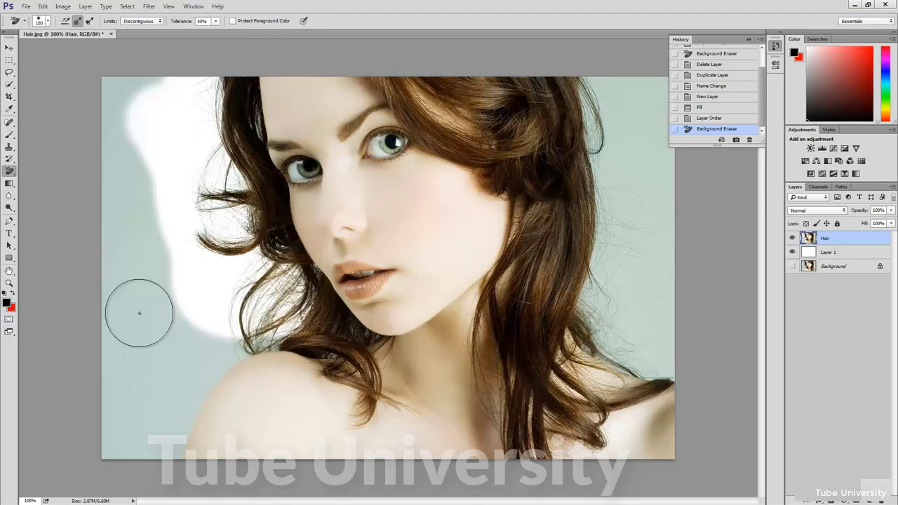
{"action": "key", "text": "ctrl+z"}
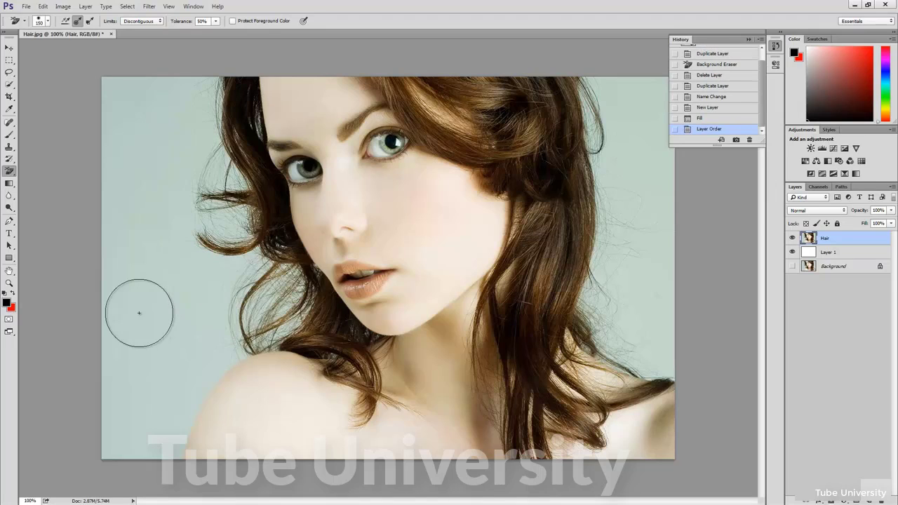
- Set the Background Eraser's tolerance to 65%, test it on the backdrop around the curls and along the forehead, and undo the erasing
{"action": "double_click", "coordinate": [202, 21]}
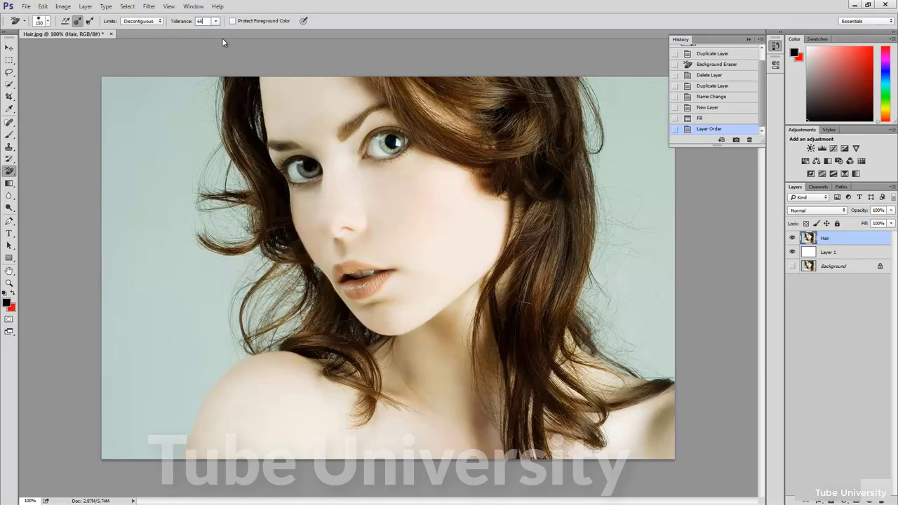
{"action": "type", "text": "65"}
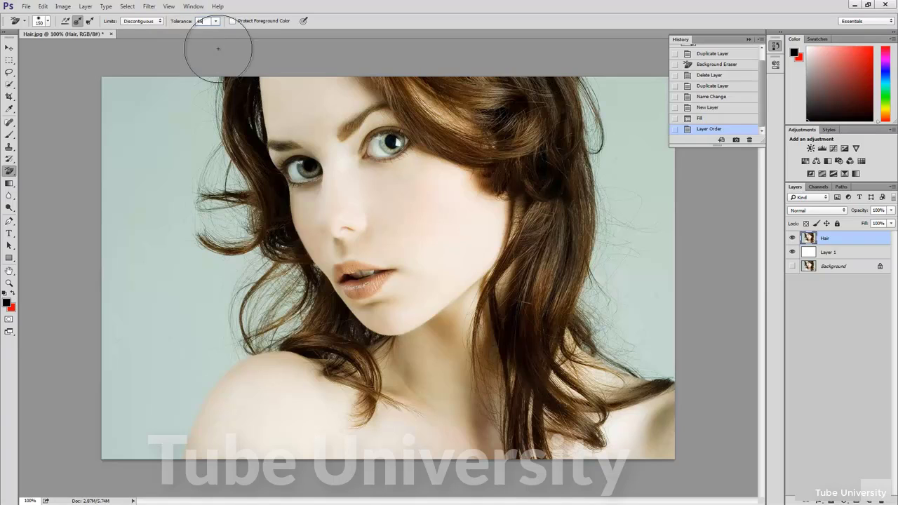
{"action": "mouse_move", "coordinate": [170, 115]}
{"action": "left_mouse_down"}
{"action": "mouse_move", "coordinate": [201, 94]}
{"action": "mouse_move", "coordinate": [222, 235]}
{"action": "mouse_move", "coordinate": [232, 226]}
{"action": "mouse_move", "coordinate": [220, 191]}
{"action": "mouse_move", "coordinate": [251, 300]}
{"action": "mouse_move", "coordinate": [269, 300]}
{"action": "mouse_move", "coordinate": [275, 287]}
{"action": "mouse_move", "coordinate": [224, 219]}
{"action": "left_mouse_up"}
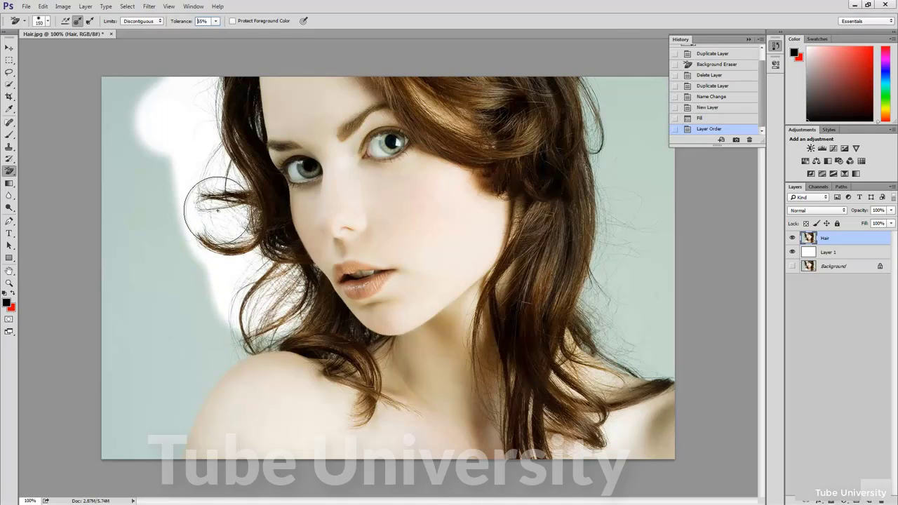
{"action": "mouse_move", "coordinate": [165, 141]}
{"action": "left_mouse_down"}
{"action": "mouse_move", "coordinate": [234, 133]}
{"action": "mouse_move", "coordinate": [235, 118]}
{"action": "mouse_move", "coordinate": [247, 147]}
{"action": "mouse_move", "coordinate": [227, 165]}
{"action": "mouse_move", "coordinate": [248, 153]}
{"action": "mouse_move", "coordinate": [249, 137]}
{"action": "mouse_move", "coordinate": [234, 129]}
{"action": "mouse_move", "coordinate": [173, 138]}
{"action": "left_mouse_up"}
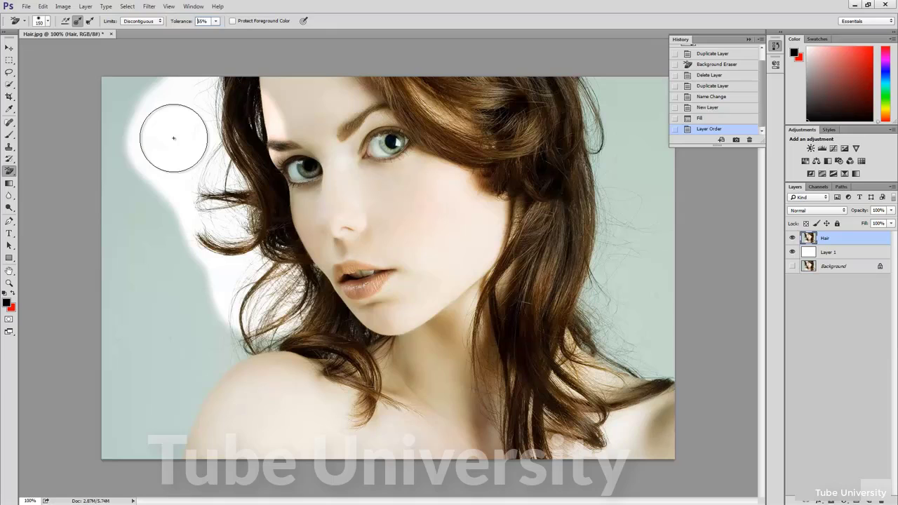
{"action": "left_click_drag", "start_coordinate": [173, 138], "coordinate": [174, 138]}
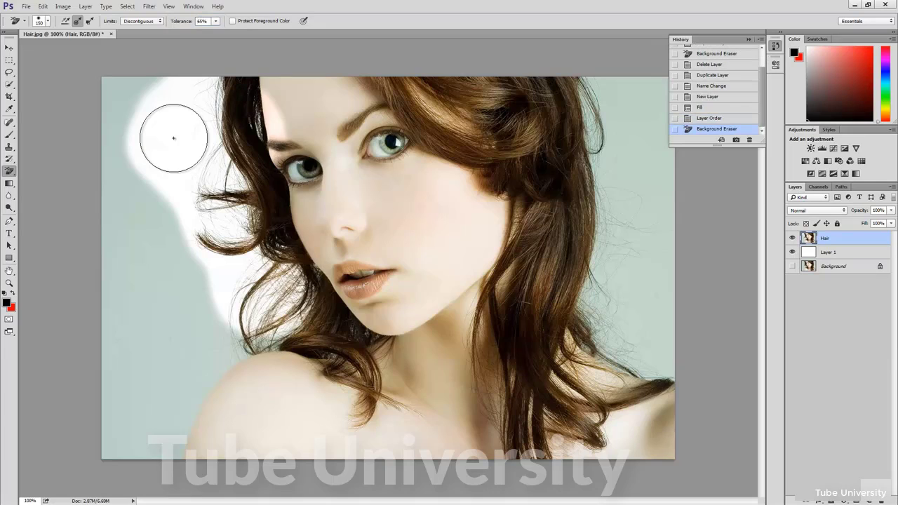
{"action": "key", "text": "ctrl+z"}
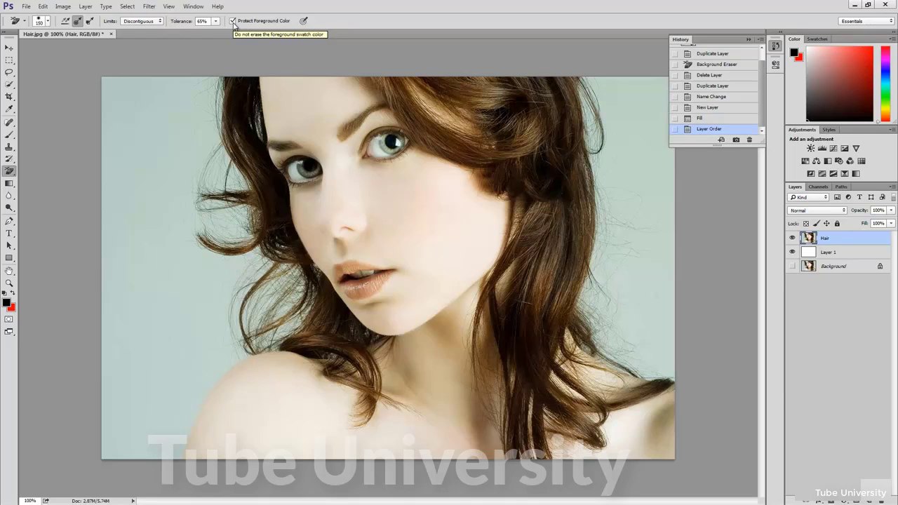
- Erase the backdrop around the hair curls with Protect Foreground Color enabled and the foreground color sampled from the forehead's skin
{"action": "left_click", "coordinate": [7, 303]}
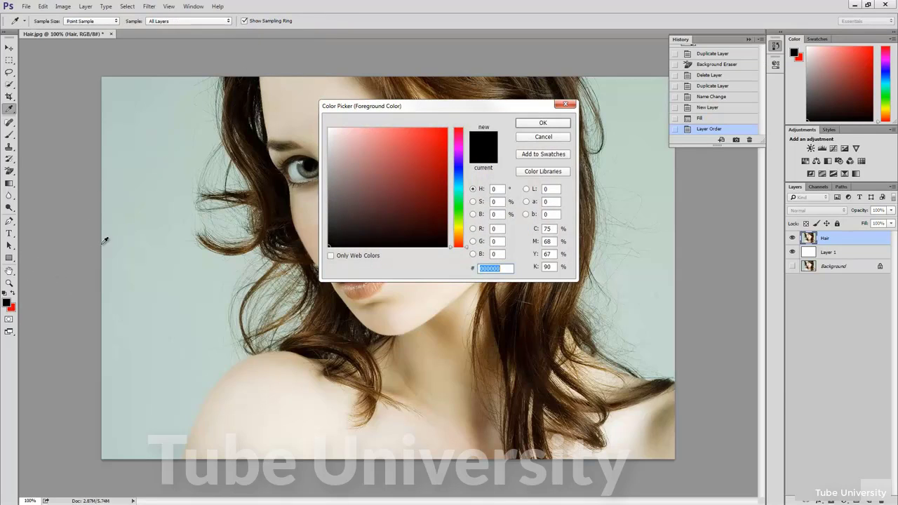
{"action": "left_click", "coordinate": [268, 105]}
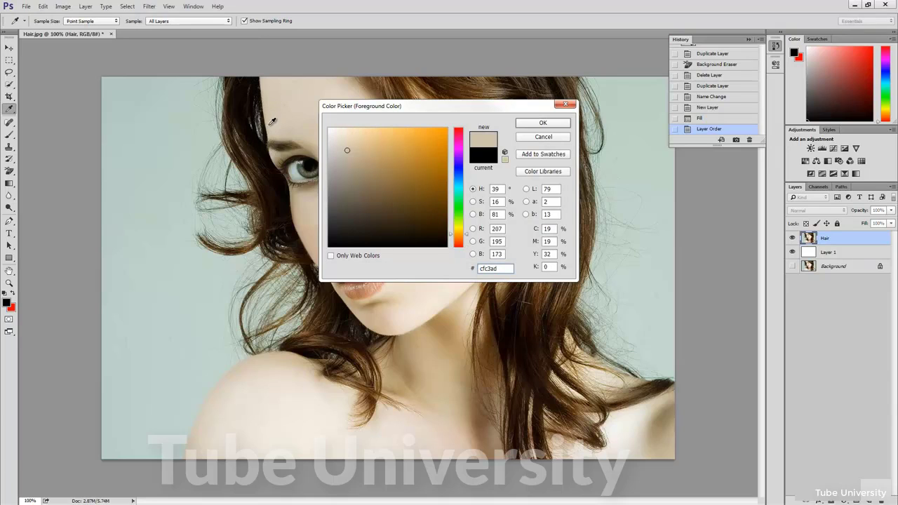
{"action": "left_click", "coordinate": [531, 127]}
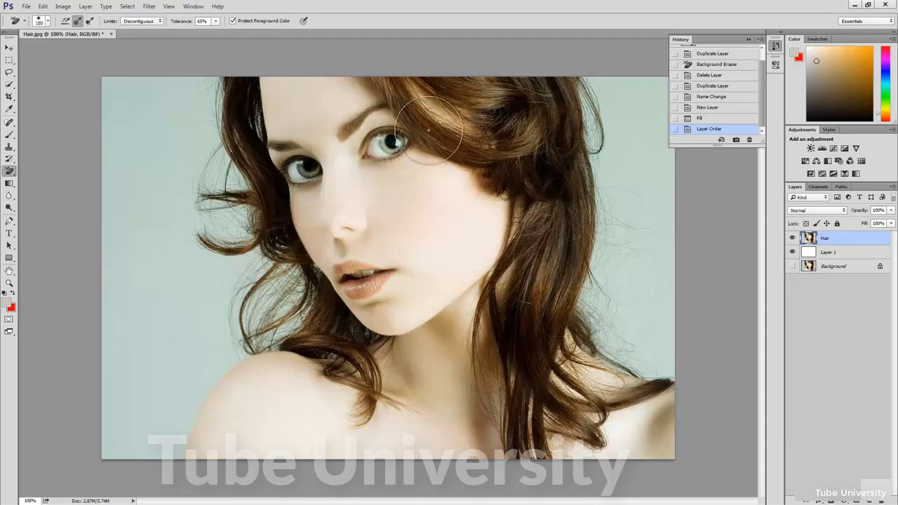
{"action": "mouse_move", "coordinate": [154, 126]}
{"action": "left_mouse_down"}
{"action": "mouse_move", "coordinate": [199, 98]}
{"action": "mouse_move", "coordinate": [225, 137]}
{"action": "mouse_move", "coordinate": [233, 118]}
{"action": "mouse_move", "coordinate": [230, 140]}
{"action": "mouse_move", "coordinate": [221, 116]}
{"action": "mouse_move", "coordinate": [217, 182]}
{"action": "mouse_move", "coordinate": [199, 199]}
{"action": "mouse_move", "coordinate": [191, 159]}
{"action": "mouse_move", "coordinate": [207, 94]}
{"action": "mouse_move", "coordinate": [204, 158]}
{"action": "mouse_move", "coordinate": [232, 232]}
{"action": "left_mouse_up"}
{"action": "mouse_move", "coordinate": [199, 225]}
{"action": "left_mouse_down"}
{"action": "mouse_move", "coordinate": [210, 256]}
{"action": "mouse_move", "coordinate": [239, 284]}
{"action": "mouse_move", "coordinate": [270, 286]}
{"action": "left_mouse_up"}
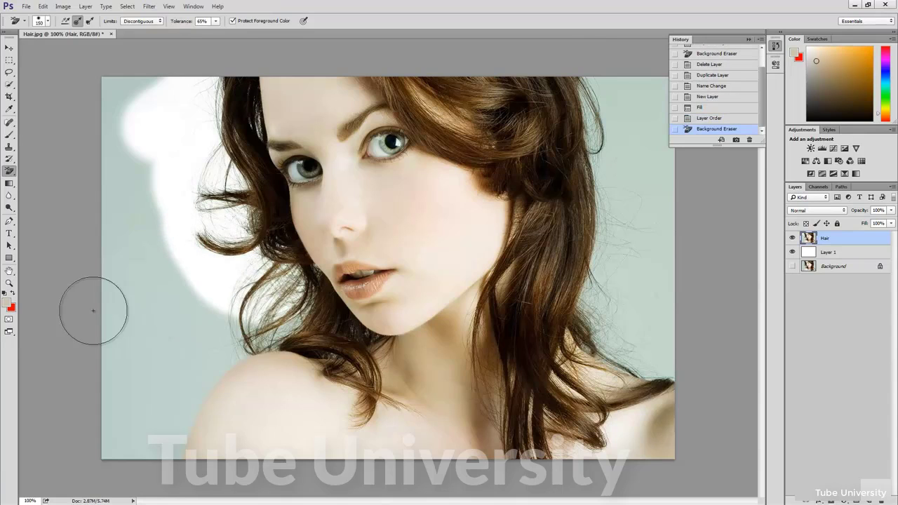
- Sample the foreground color from the skin at the shoulder's upper edge and erase the rest of the backdrop on the image's left side
{"action": "key", "text": "i"}
{"action": "left_click", "coordinate": [7, 302]}
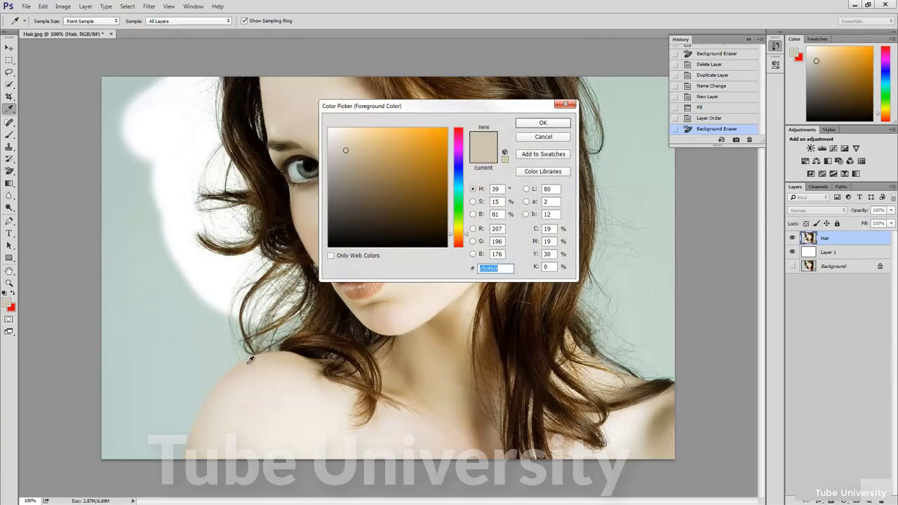
{"action": "left_click", "coordinate": [256, 356]}
{"action": "left_click", "coordinate": [542, 123]}
{"action": "key", "text": "e"}
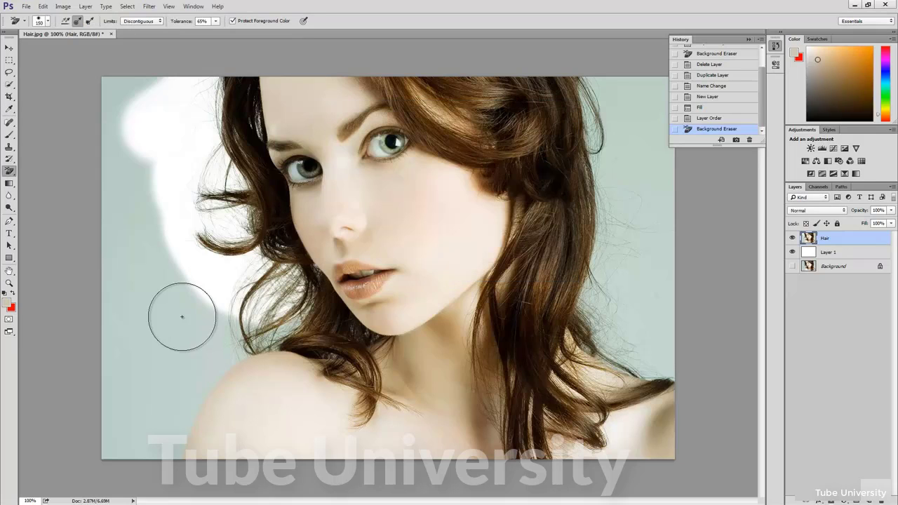
{"action": "mouse_move", "coordinate": [172, 316]}
{"action": "left_mouse_down"}
{"action": "mouse_move", "coordinate": [261, 321]}
{"action": "mouse_move", "coordinate": [214, 340]}
{"action": "mouse_move", "coordinate": [185, 336]}
{"action": "mouse_move", "coordinate": [166, 102]}
{"action": "mouse_move", "coordinate": [130, 88]}
{"action": "mouse_move", "coordinate": [121, 96]}
{"action": "mouse_move", "coordinate": [141, 273]}
{"action": "mouse_move", "coordinate": [121, 275]}
{"action": "mouse_move", "coordinate": [116, 247]}
{"action": "mouse_move", "coordinate": [148, 364]}
{"action": "mouse_move", "coordinate": [119, 391]}
{"action": "mouse_move", "coordinate": [114, 369]}
{"action": "mouse_move", "coordinate": [192, 357]}
{"action": "mouse_move", "coordinate": [146, 441]}
{"action": "mouse_move", "coordinate": [112, 434]}
{"action": "mouse_move", "coordinate": [120, 397]}
{"action": "left_mouse_up"}
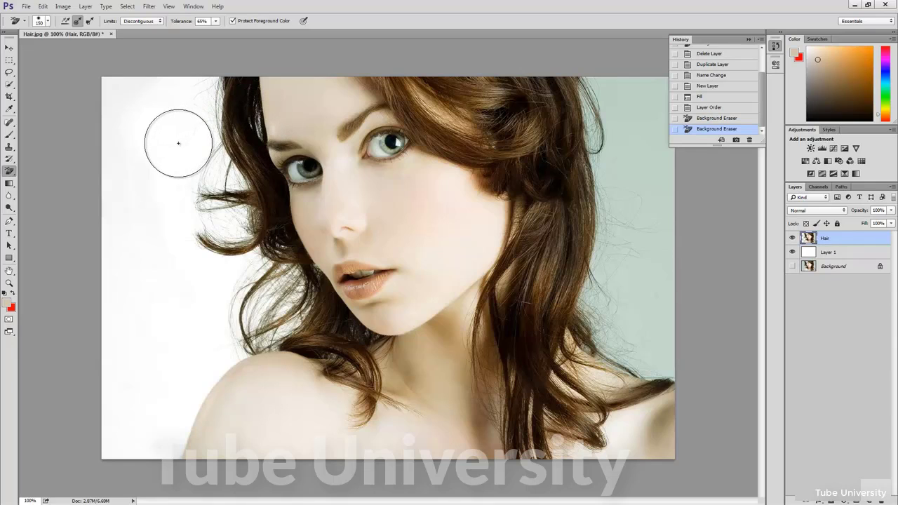
- Switch sampling to Background Swatch, sample the pale green backdrop as the background color, and erase the remaining traces among the curls beside the chin
{"action": "left_click", "coordinate": [91, 24]}
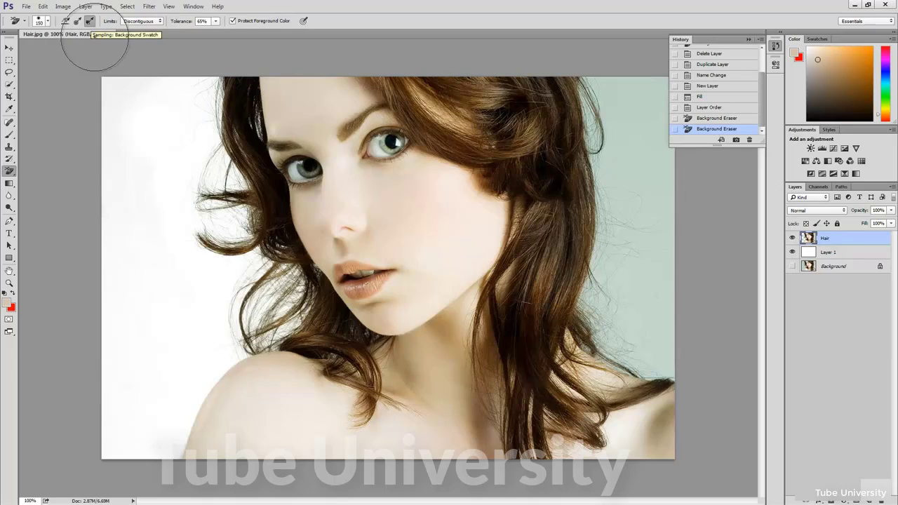
{"action": "key", "text": "i"}
{"action": "left_click", "coordinate": [11, 308]}
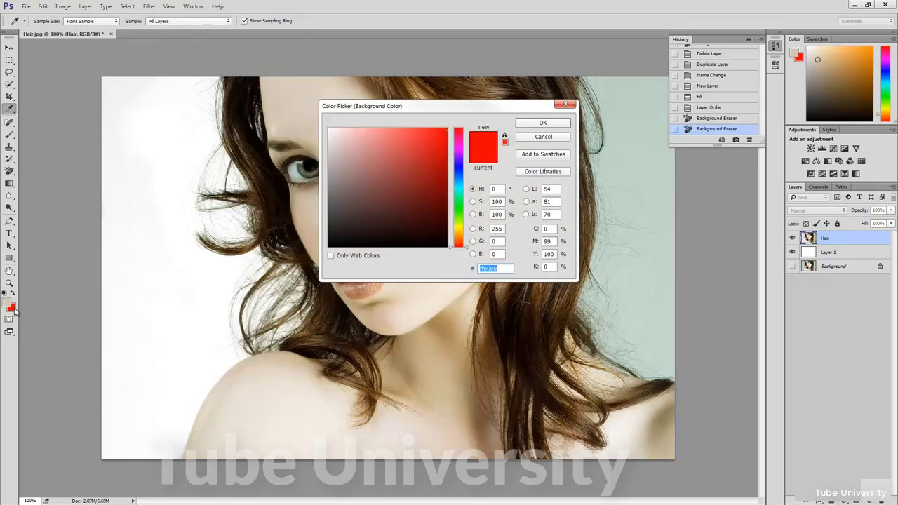
{"action": "left_click", "coordinate": [639, 124]}
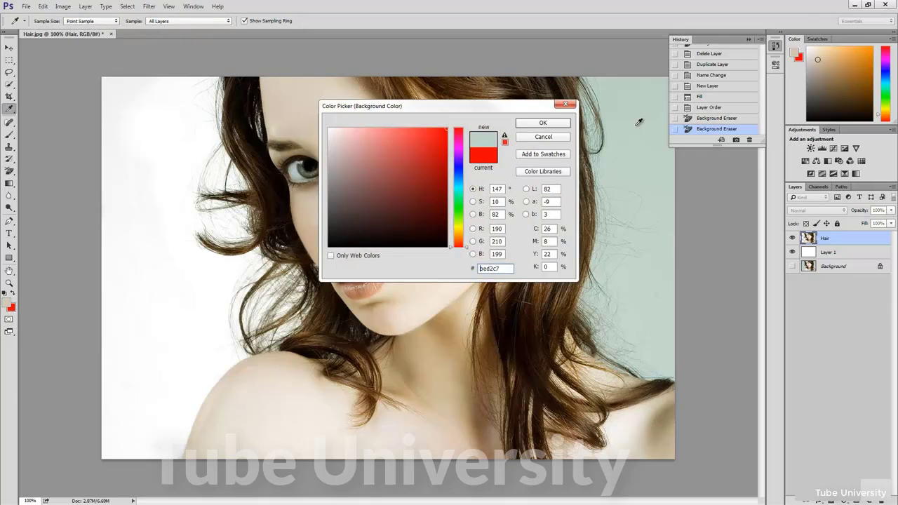
{"action": "left_click", "coordinate": [542, 123]}
{"action": "key", "text": "e"}
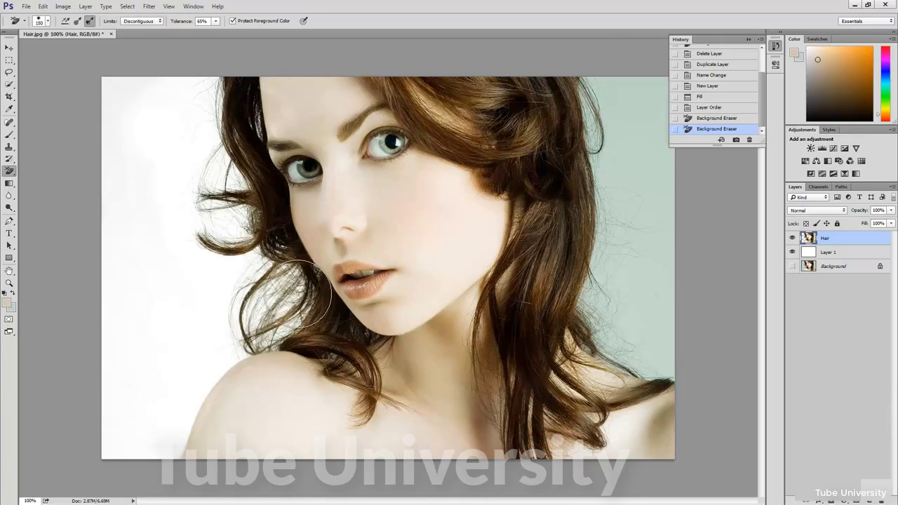
{"action": "left_click_drag", "start_coordinate": [274, 314], "coordinate": [221, 302]}
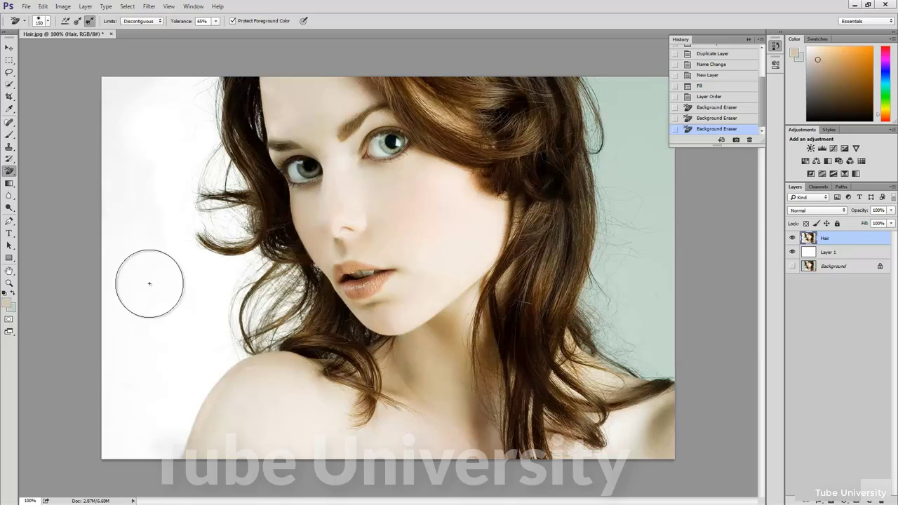
- Try the Magic Eraser on the backdrop right of the hair, turn off Contiguous, and revert to the last Background Eraser state
{"action": "left_click", "coordinate": [14, 173]}
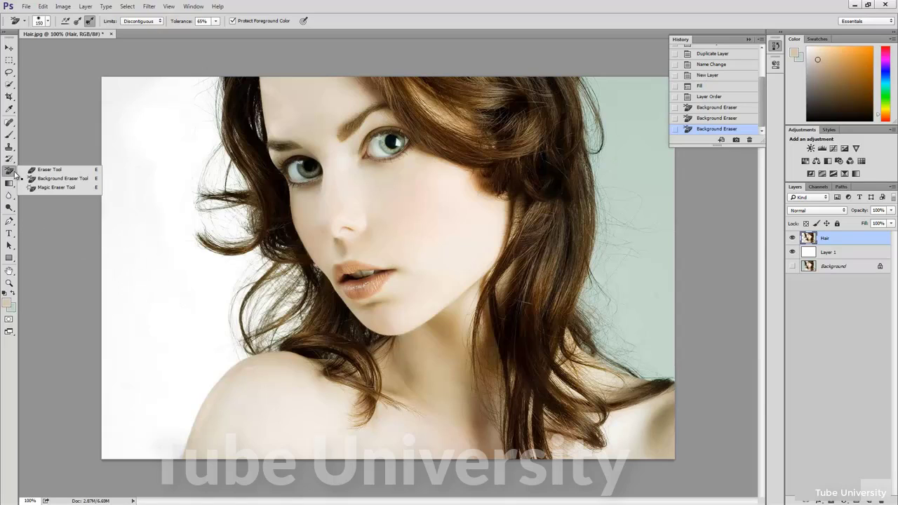
{"action": "left_click", "coordinate": [67, 188]}
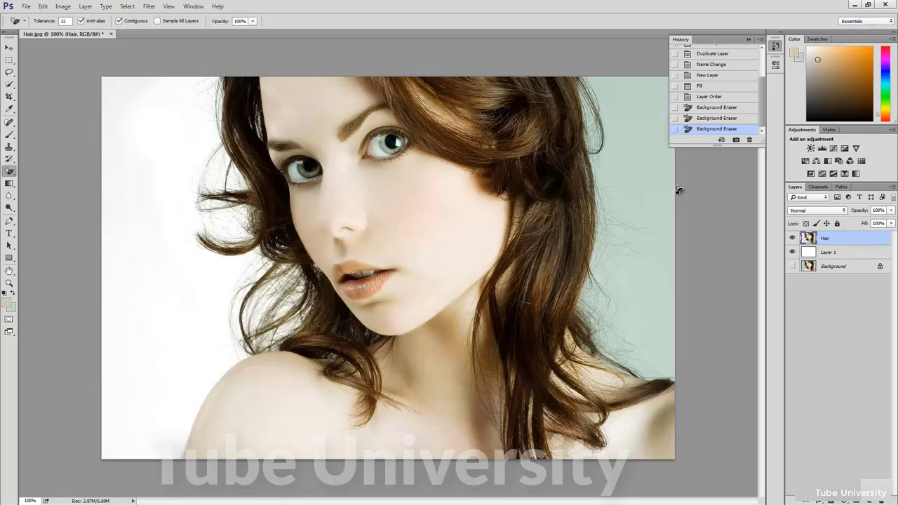
{"action": "left_click", "coordinate": [645, 160]}
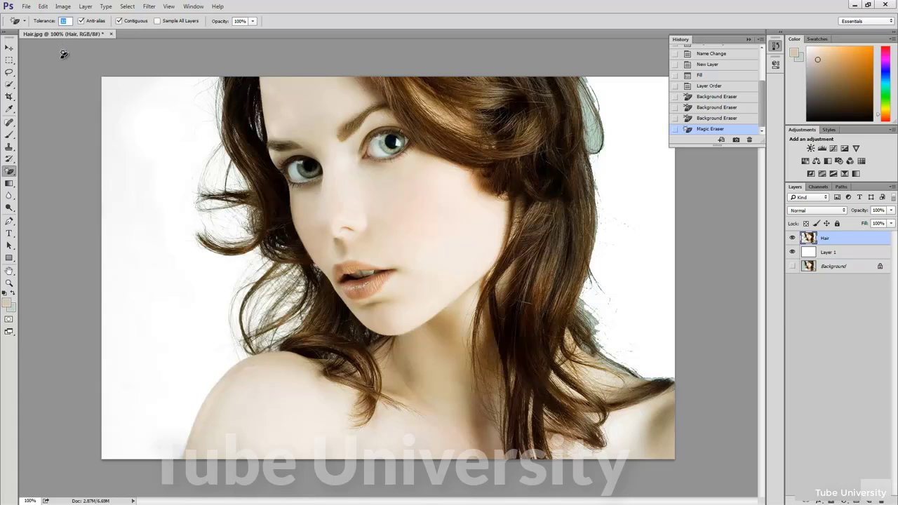
{"action": "left_click", "coordinate": [120, 21]}
{"action": "left_click", "coordinate": [715, 119]}
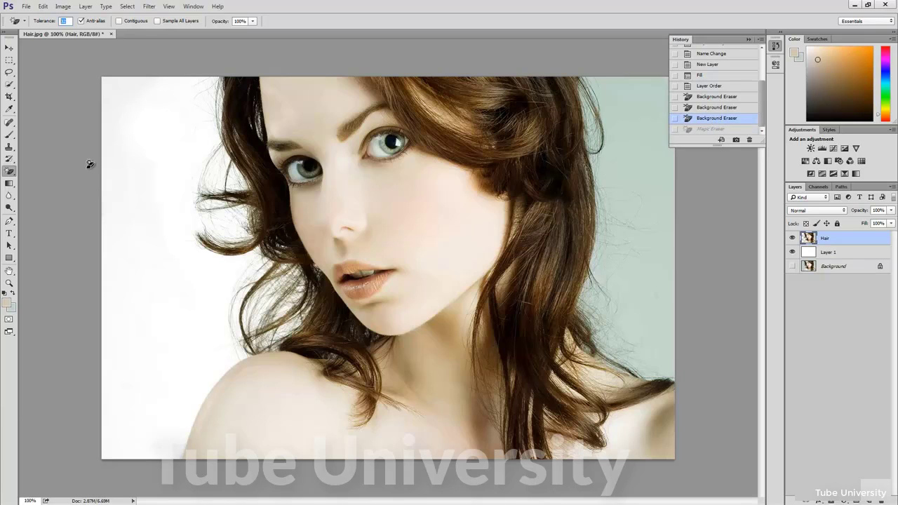
- Erase the backdrop along the right side of the hair with the Background Eraser
{"action": "mouse_move", "coordinate": [9, 173]}
{"action": "left_mouse_down"}
{"action": "mouse_move", "coordinate": [42, 171]}
{"action": "mouse_move", "coordinate": [46, 179]}
{"action": "left_mouse_up"}
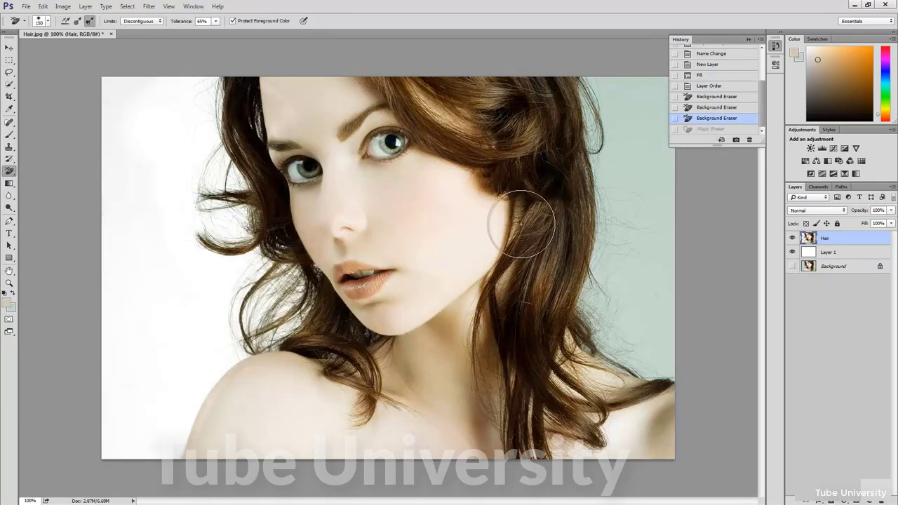
{"action": "mouse_move", "coordinate": [627, 145]}
{"action": "left_mouse_down"}
{"action": "mouse_move", "coordinate": [598, 91]}
{"action": "mouse_move", "coordinate": [668, 86]}
{"action": "mouse_move", "coordinate": [663, 215]}
{"action": "mouse_move", "coordinate": [635, 248]}
{"action": "mouse_move", "coordinate": [612, 226]}
{"action": "mouse_move", "coordinate": [611, 201]}
{"action": "mouse_move", "coordinate": [603, 304]}
{"action": "mouse_move", "coordinate": [623, 331]}
{"action": "mouse_move", "coordinate": [673, 349]}
{"action": "mouse_move", "coordinate": [659, 342]}
{"action": "mouse_move", "coordinate": [675, 300]}
{"action": "mouse_move", "coordinate": [657, 298]}
{"action": "mouse_move", "coordinate": [630, 337]}
{"action": "mouse_move", "coordinate": [607, 303]}
{"action": "left_mouse_up"}
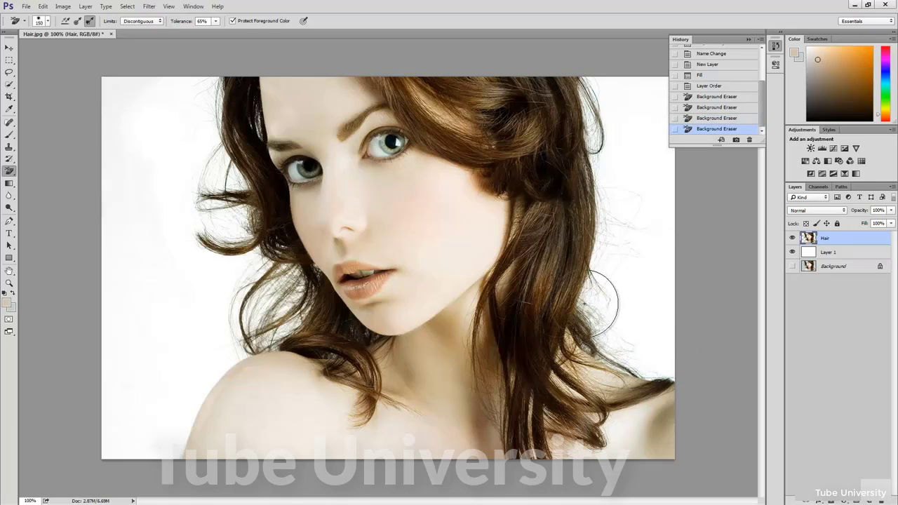
- Blur the curls beside the face and chin on the image's left side using the Blur tool with a 175 px brush
{"action": "left_click", "coordinate": [10, 196]}
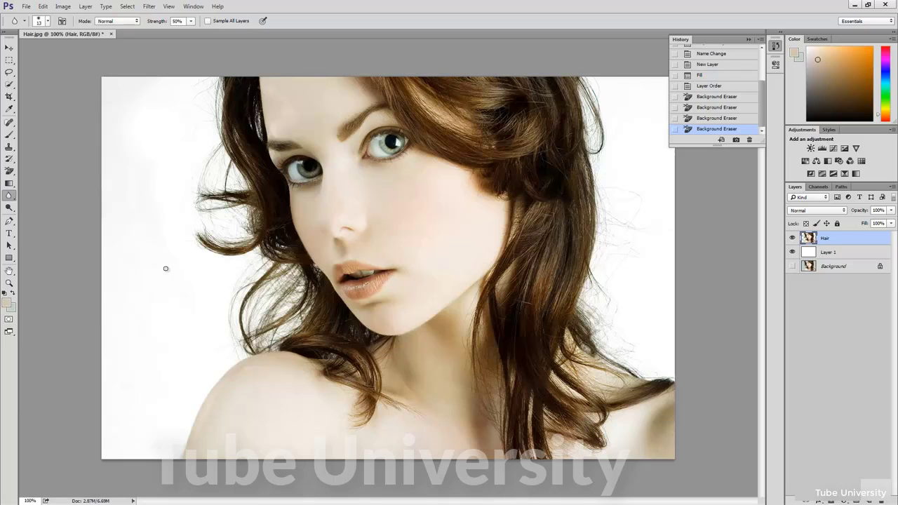
{"action": "key", "text": "bracketright"}
{"action": "key", "text": "bracketright"}
{"action": "key", "text": "bracketright"}
{"action": "key", "text": "bracketright"}
{"action": "key", "text": "bracketright"}
{"action": "key", "text": "bracketright"}
{"action": "key", "text": "bracketright"}
{"action": "key", "text": "bracketright"}
{"action": "key", "text": "bracketright"}
{"action": "key", "text": "bracketright"}
{"action": "key", "text": "bracketright"}
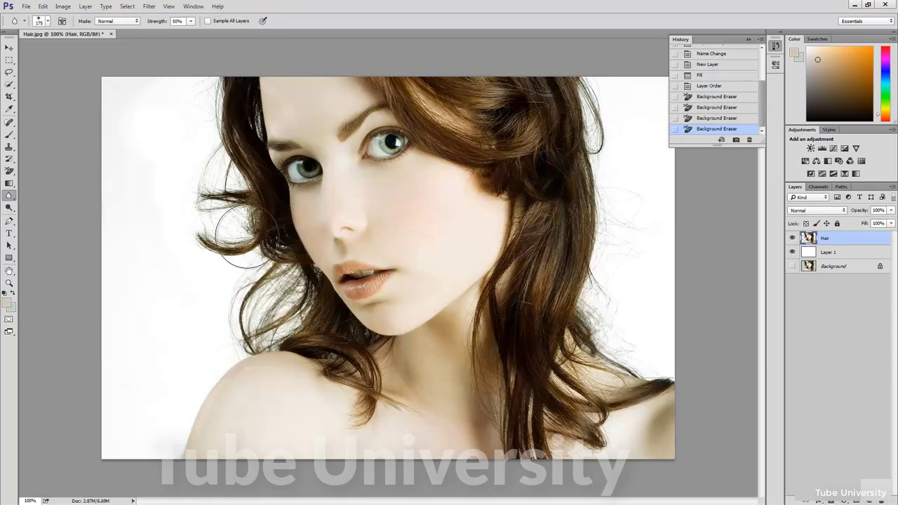
{"action": "mouse_move", "coordinate": [248, 236]}
{"action": "left_mouse_down"}
{"action": "mouse_move", "coordinate": [228, 192]}
{"action": "mouse_move", "coordinate": [237, 235]}
{"action": "mouse_move", "coordinate": [224, 234]}
{"action": "mouse_move", "coordinate": [216, 202]}
{"action": "mouse_move", "coordinate": [231, 131]}
{"action": "mouse_move", "coordinate": [221, 86]}
{"action": "mouse_move", "coordinate": [209, 85]}
{"action": "mouse_move", "coordinate": [241, 246]}
{"action": "mouse_move", "coordinate": [268, 309]}
{"action": "mouse_move", "coordinate": [234, 306]}
{"action": "mouse_move", "coordinate": [287, 302]}
{"action": "mouse_move", "coordinate": [263, 248]}
{"action": "mouse_move", "coordinate": [276, 287]}
{"action": "mouse_move", "coordinate": [304, 312]}
{"action": "mouse_move", "coordinate": [264, 307]}
{"action": "mouse_move", "coordinate": [240, 320]}
{"action": "mouse_move", "coordinate": [290, 311]}
{"action": "mouse_move", "coordinate": [250, 243]}
{"action": "mouse_move", "coordinate": [201, 90]}
{"action": "left_mouse_up"}
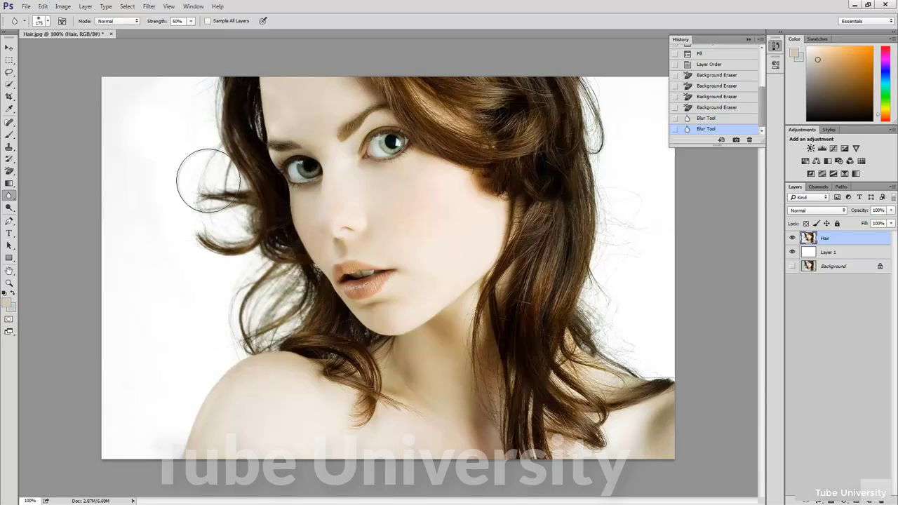
{"action": "mouse_move", "coordinate": [208, 180]}
{"action": "left_mouse_down"}
{"action": "mouse_move", "coordinate": [230, 263]}
{"action": "mouse_move", "coordinate": [212, 184]}
{"action": "left_mouse_up"}
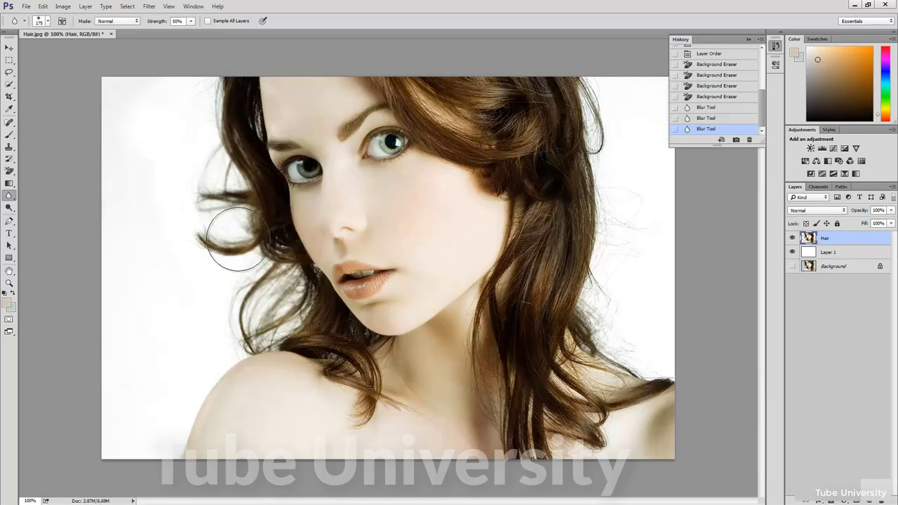
{"action": "mouse_move", "coordinate": [237, 239]}
{"action": "left_mouse_down"}
{"action": "mouse_move", "coordinate": [206, 197]}
{"action": "mouse_move", "coordinate": [208, 228]}
{"action": "mouse_move", "coordinate": [203, 203]}
{"action": "mouse_move", "coordinate": [220, 235]}
{"action": "mouse_move", "coordinate": [234, 210]}
{"action": "left_mouse_up"}
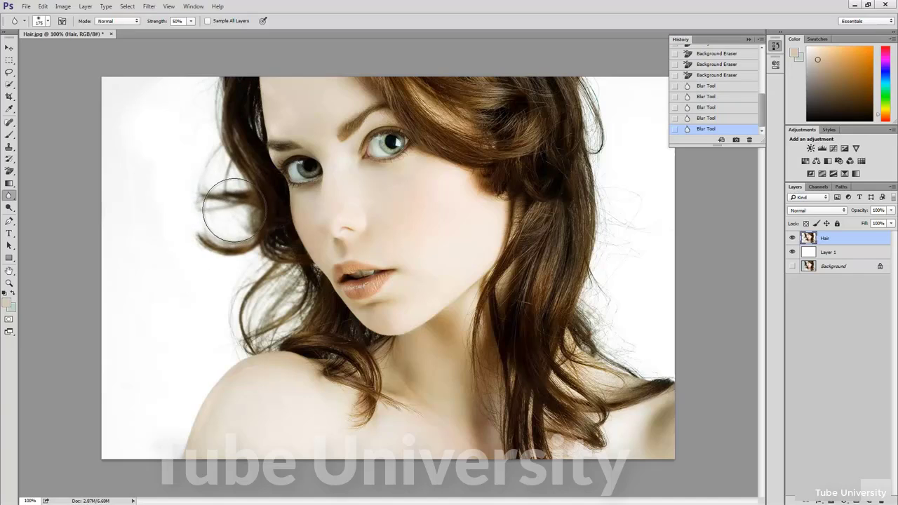
{"action": "left_click", "coordinate": [182, 22]}
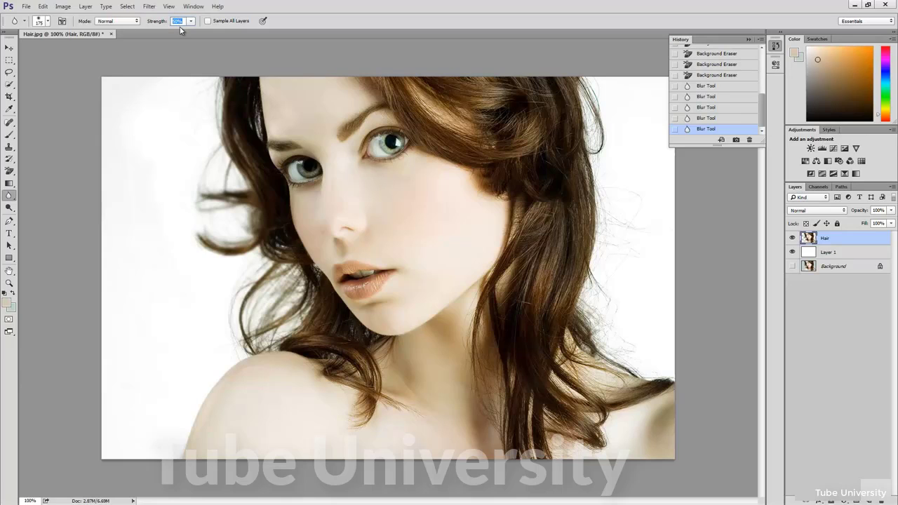
- Sharpen the lips repeatedly with the Sharpen tool and a 60 px brush at 50% strength
{"action": "left_click", "coordinate": [10, 196]}
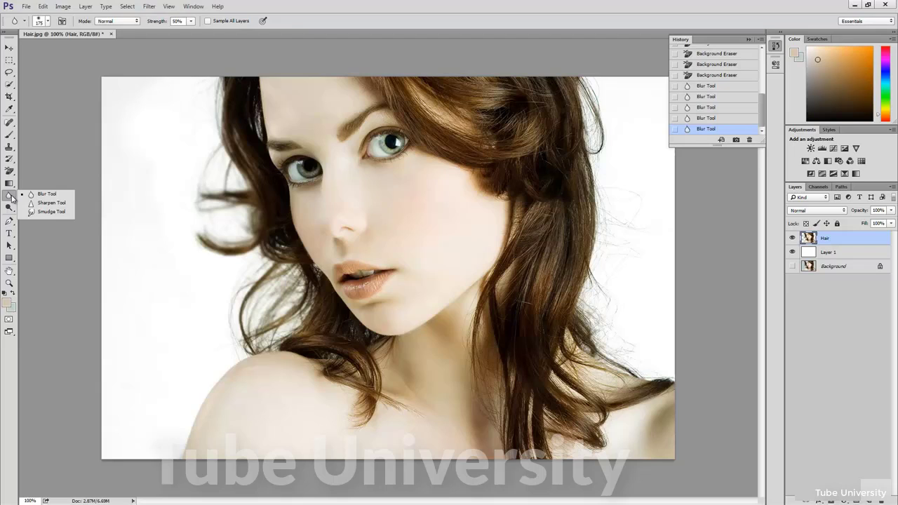
{"action": "left_click", "coordinate": [54, 203]}
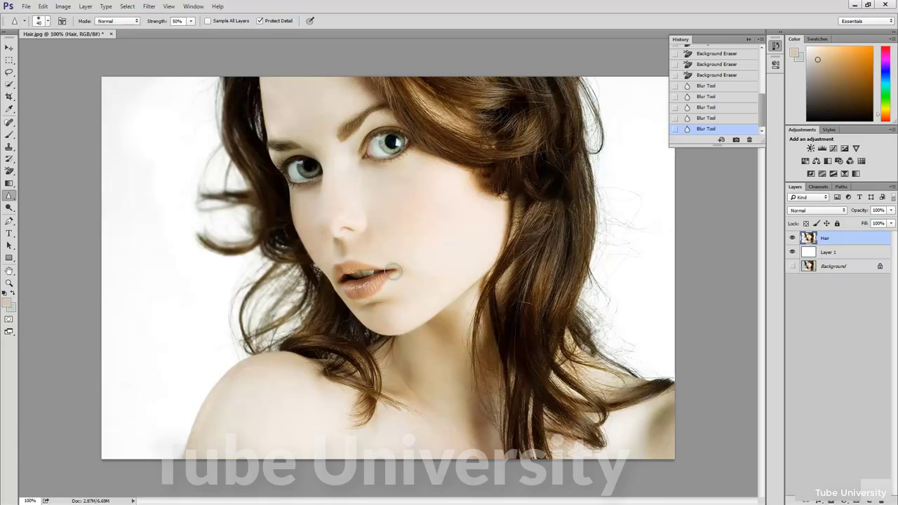
{"action": "key", "text": "bracketright"}
{"action": "key", "text": "bracketright"}
{"action": "key", "text": "bracketright"}
{"action": "mouse_move", "coordinate": [392, 271]}
{"action": "left_mouse_down"}
{"action": "mouse_move", "coordinate": [355, 289]}
{"action": "mouse_move", "coordinate": [343, 275]}
{"action": "mouse_move", "coordinate": [395, 273]}
{"action": "mouse_move", "coordinate": [358, 292]}
{"action": "mouse_move", "coordinate": [346, 270]}
{"action": "mouse_move", "coordinate": [394, 271]}
{"action": "mouse_move", "coordinate": [352, 287]}
{"action": "mouse_move", "coordinate": [339, 272]}
{"action": "mouse_move", "coordinate": [388, 272]}
{"action": "mouse_move", "coordinate": [362, 295]}
{"action": "mouse_move", "coordinate": [370, 287]}
{"action": "mouse_move", "coordinate": [346, 287]}
{"action": "mouse_move", "coordinate": [343, 265]}
{"action": "mouse_move", "coordinate": [396, 271]}
{"action": "mouse_move", "coordinate": [364, 288]}
{"action": "mouse_move", "coordinate": [365, 275]}
{"action": "mouse_move", "coordinate": [345, 284]}
{"action": "mouse_move", "coordinate": [344, 272]}
{"action": "mouse_move", "coordinate": [391, 268]}
{"action": "mouse_move", "coordinate": [351, 286]}
{"action": "mouse_move", "coordinate": [349, 269]}
{"action": "mouse_move", "coordinate": [391, 270]}
{"action": "mouse_move", "coordinate": [349, 297]}
{"action": "mouse_move", "coordinate": [384, 266]}
{"action": "mouse_move", "coordinate": [400, 267]}
{"action": "mouse_move", "coordinate": [387, 280]}
{"action": "mouse_move", "coordinate": [340, 275]}
{"action": "mouse_move", "coordinate": [389, 275]}
{"action": "mouse_move", "coordinate": [375, 285]}
{"action": "mouse_move", "coordinate": [369, 267]}
{"action": "mouse_move", "coordinate": [394, 277]}
{"action": "left_mouse_up"}
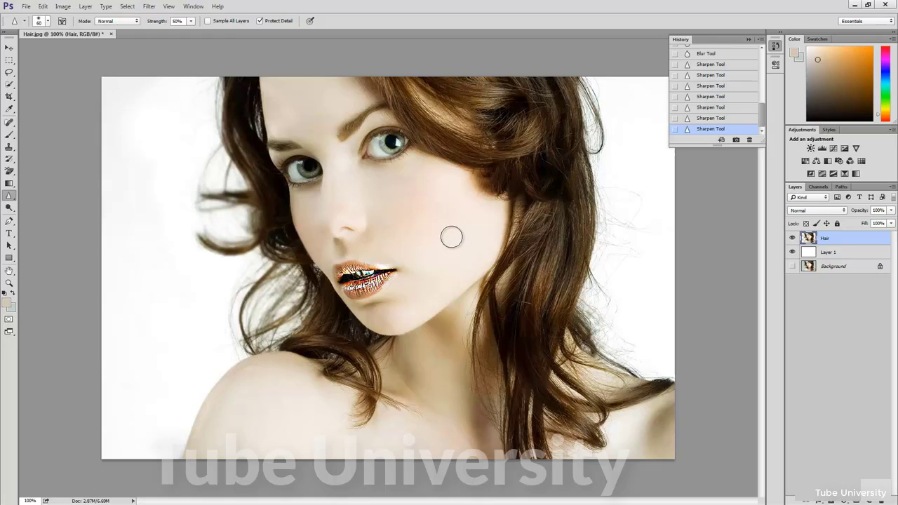
- Smudge the corner of the mouth outward onto the cheek using the Smudge tool with a 90 px brush
{"action": "right_click", "coordinate": [8, 197]}
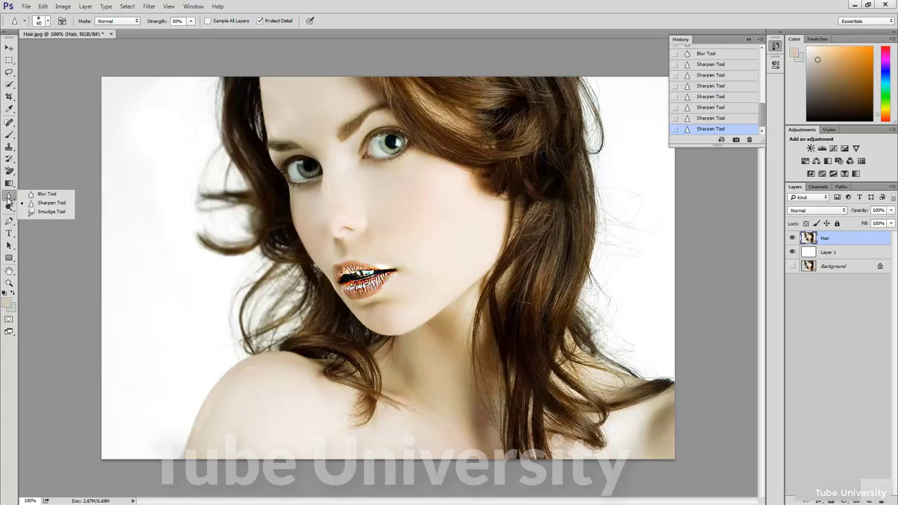
{"action": "left_click", "coordinate": [51, 212]}
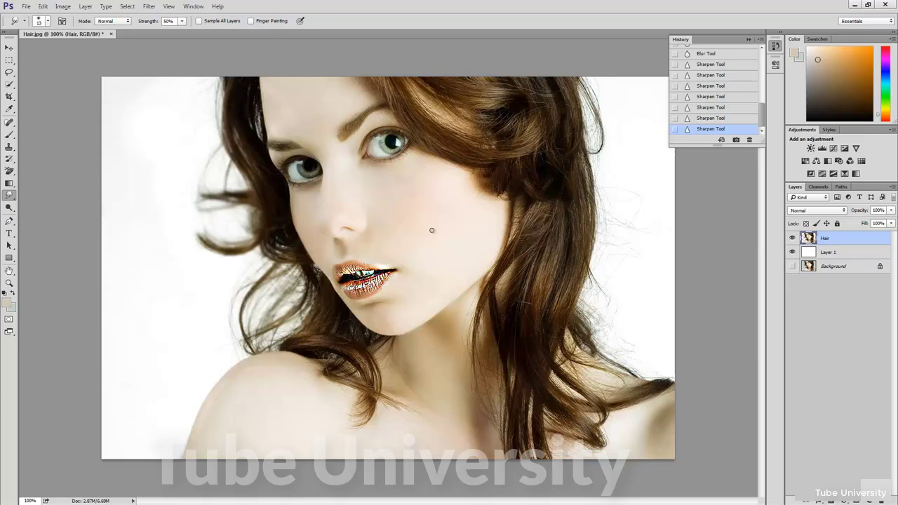
{"action": "key", "text": "bracketright"}
{"action": "key", "text": "bracketright"}
{"action": "key", "text": "bracketright"}
{"action": "key", "text": "bracketright"}
{"action": "key", "text": "bracketright"}
{"action": "key", "text": "bracketright"}
{"action": "key", "text": "bracketright"}
{"action": "key", "text": "bracketright"}
{"action": "key", "text": "bracketright"}
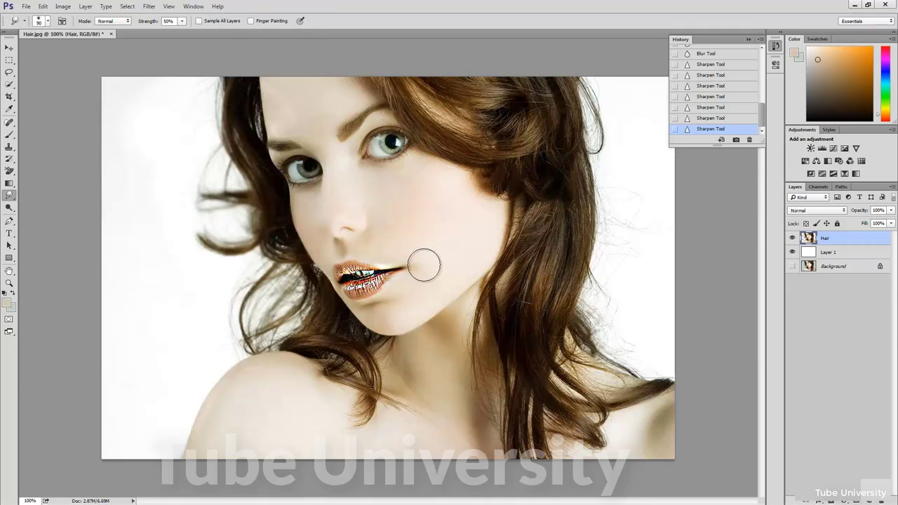
{"action": "mouse_move", "coordinate": [426, 258]}
{"action": "left_mouse_down"}
{"action": "mouse_move", "coordinate": [388, 277]}
{"action": "mouse_move", "coordinate": [407, 270]}
{"action": "left_mouse_up"}
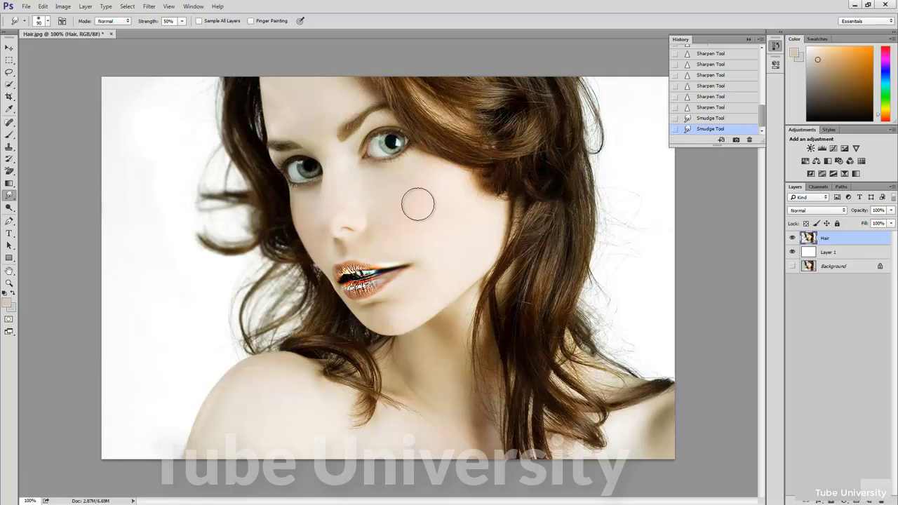
- Enable Finger Painting and smear an orange foreground color (f3930d) diagonally across the cheek below the eye with the Smudge tool
{"action": "left_click", "coordinate": [279, 21]}
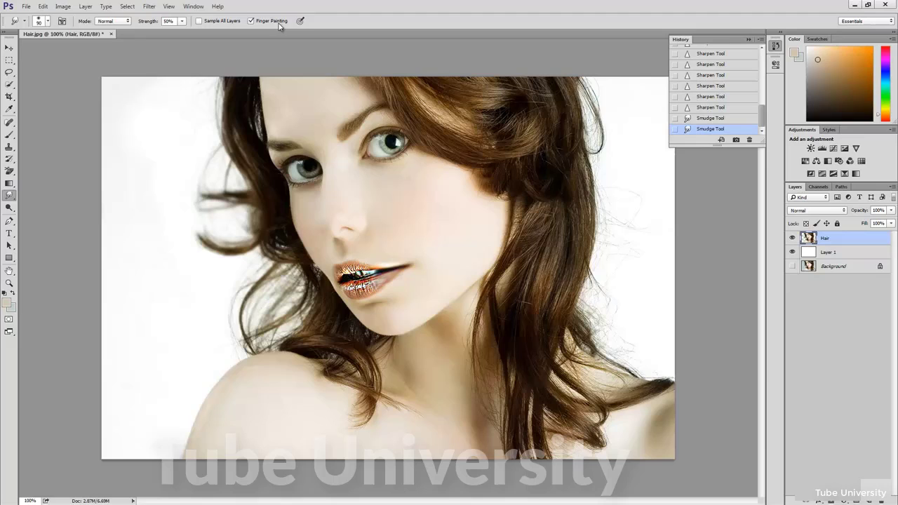
{"action": "left_click", "coordinate": [8, 304]}
{"action": "left_click", "coordinate": [443, 138]}
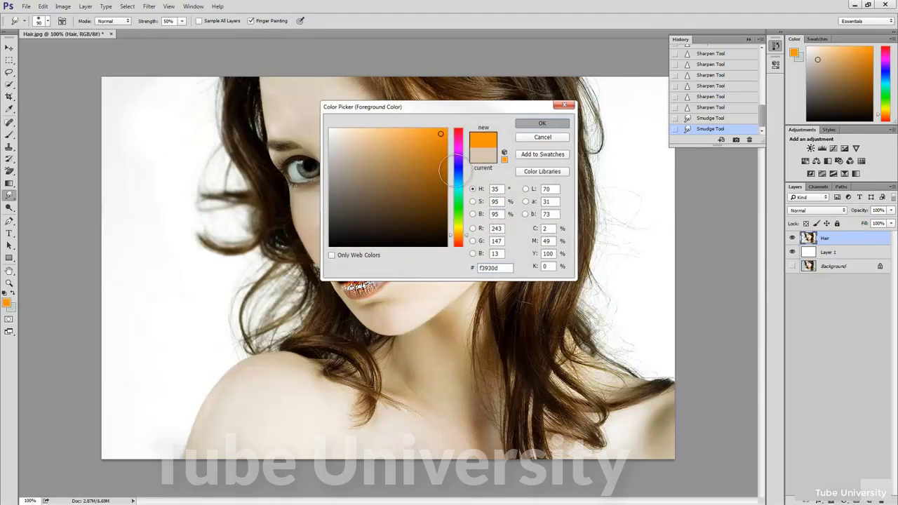
{"action": "left_click", "coordinate": [542, 122]}
{"action": "mouse_move", "coordinate": [401, 214]}
{"action": "left_mouse_down"}
{"action": "mouse_move", "coordinate": [445, 190]}
{"action": "mouse_move", "coordinate": [419, 214]}
{"action": "mouse_move", "coordinate": [402, 218]}
{"action": "mouse_move", "coordinate": [448, 190]}
{"action": "left_mouse_up"}
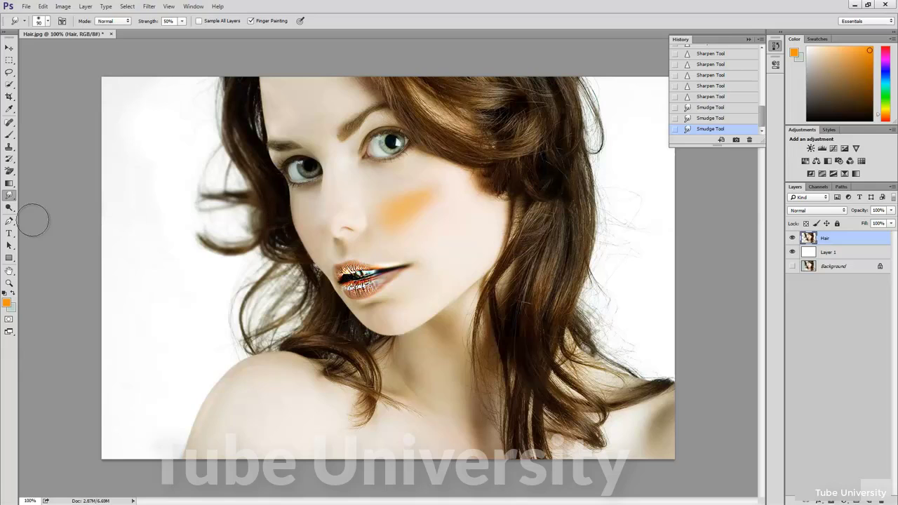
- Lighten the skin on the neck with the Dodge tool, using a 125 px brush and the Midtones range
{"action": "left_click", "coordinate": [9, 209]}
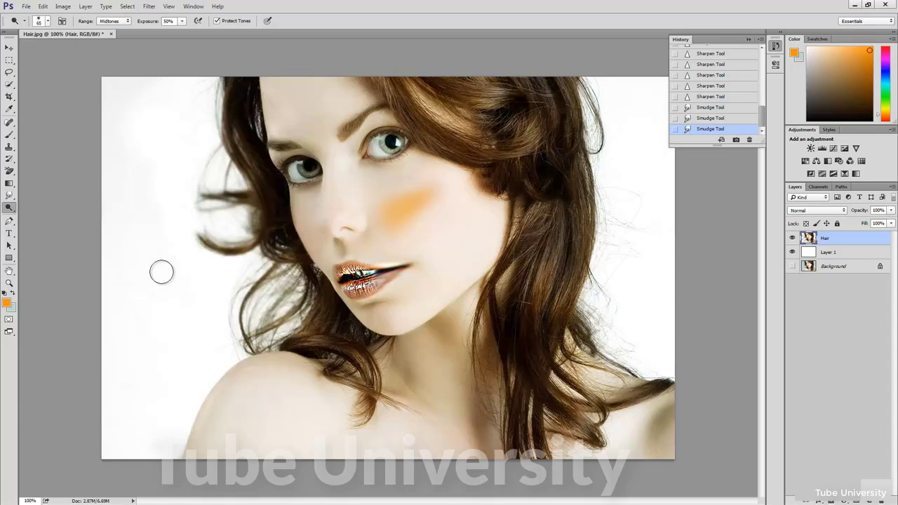
{"action": "key", "text": "bracketright"}
{"action": "key", "text": "bracketright"}
{"action": "key", "text": "bracketright"}
{"action": "key", "text": "bracketright"}
{"action": "key", "text": "bracketright"}
{"action": "key", "text": "bracketright"}
{"action": "key", "text": "bracketleft"}
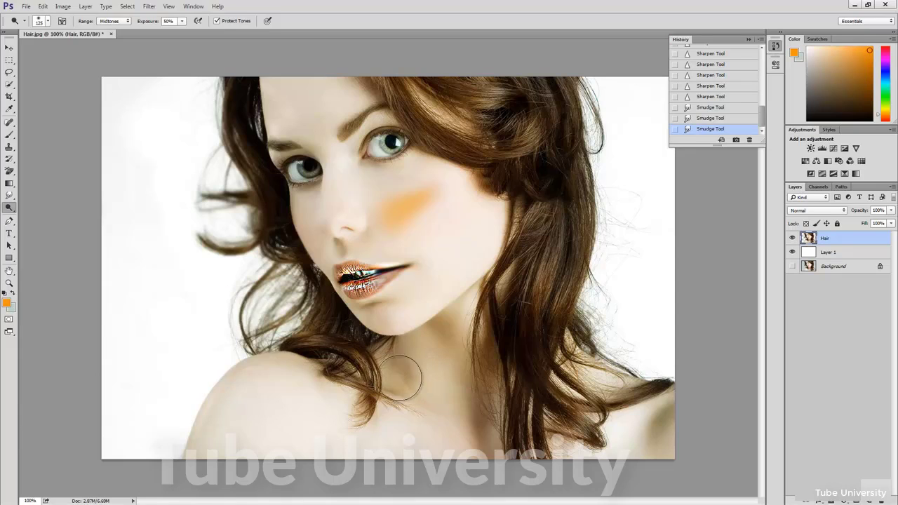
{"action": "mouse_move", "coordinate": [422, 344]}
{"action": "left_mouse_down"}
{"action": "mouse_move", "coordinate": [431, 371]}
{"action": "mouse_move", "coordinate": [461, 407]}
{"action": "mouse_move", "coordinate": [500, 420]}
{"action": "mouse_move", "coordinate": [490, 419]}
{"action": "mouse_move", "coordinate": [448, 332]}
{"action": "mouse_move", "coordinate": [404, 383]}
{"action": "mouse_move", "coordinate": [392, 356]}
{"action": "mouse_move", "coordinate": [412, 392]}
{"action": "mouse_move", "coordinate": [459, 408]}
{"action": "mouse_move", "coordinate": [479, 431]}
{"action": "mouse_move", "coordinate": [469, 375]}
{"action": "left_mouse_up"}
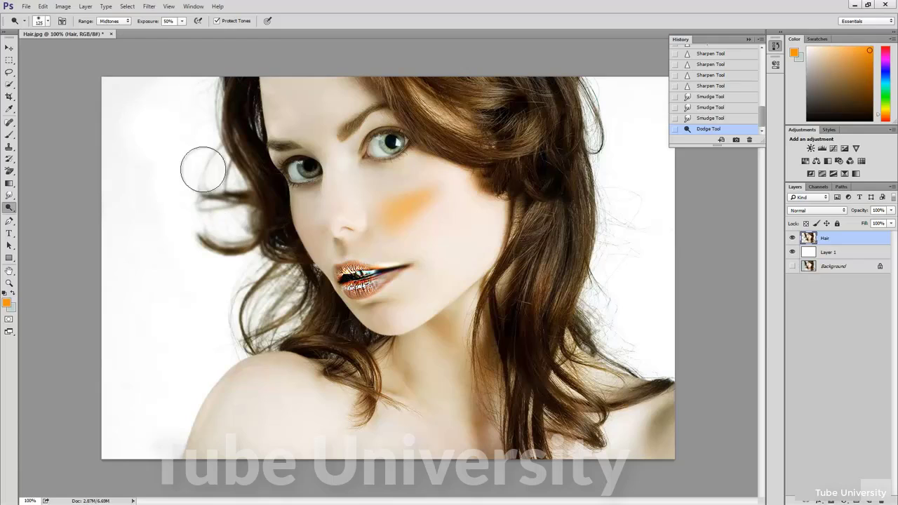
- Set the Dodge range to Shadows and lighten the lower neck beside the hair, leaving Protect Tones enabled
{"action": "left_click", "coordinate": [120, 22]}
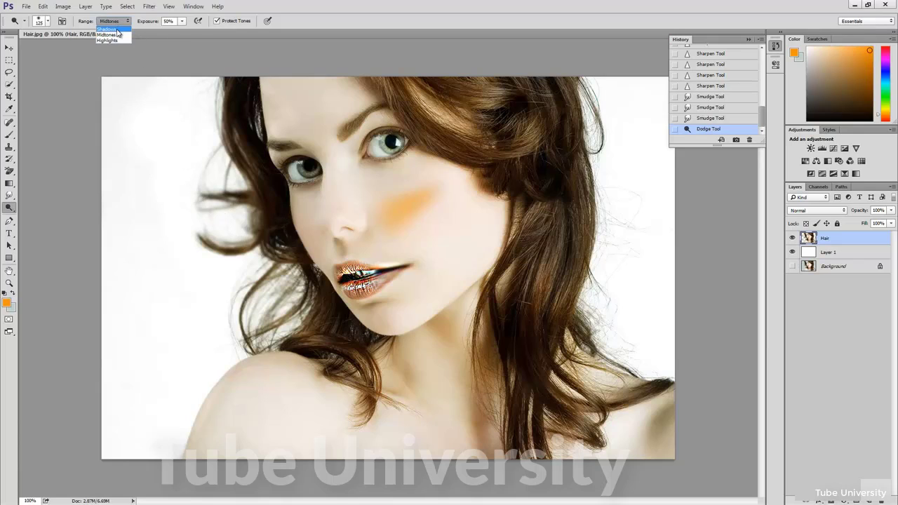
{"action": "left_click", "coordinate": [107, 28]}
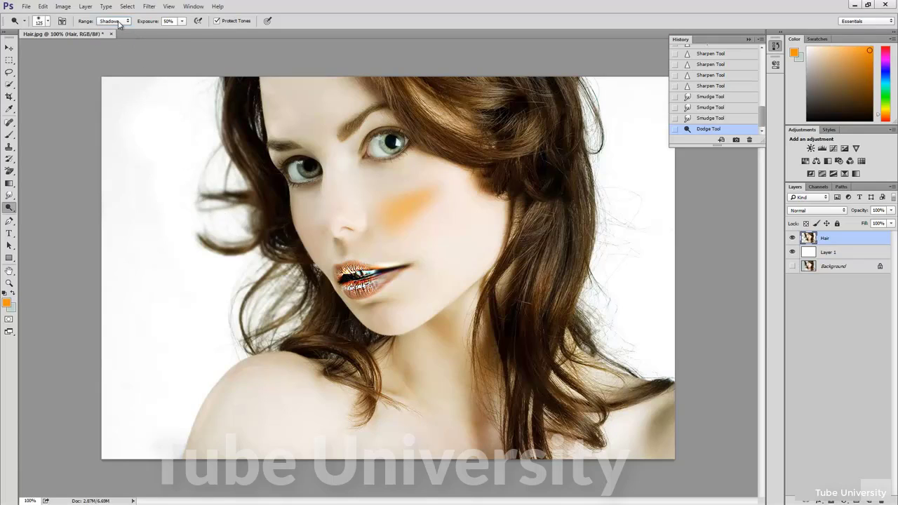
{"action": "left_click", "coordinate": [119, 22]}
{"action": "left_click", "coordinate": [123, 21]}
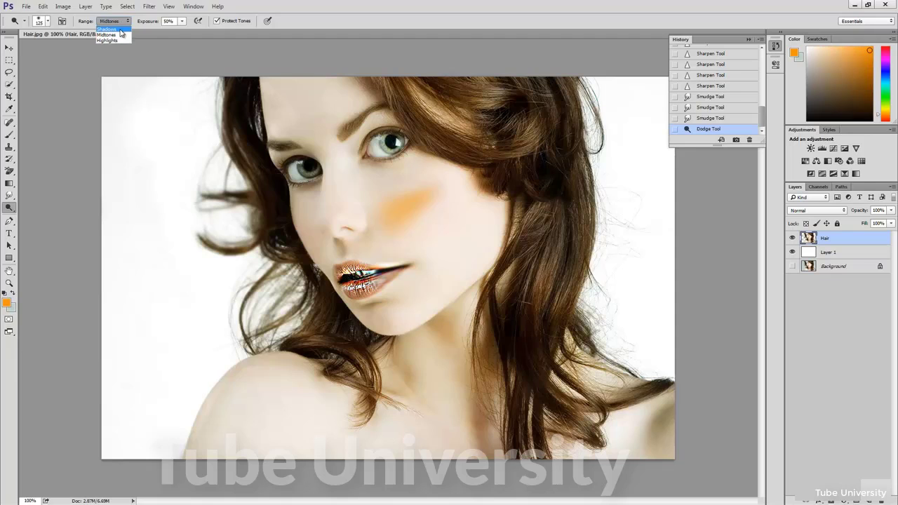
{"action": "left_click", "coordinate": [111, 30]}
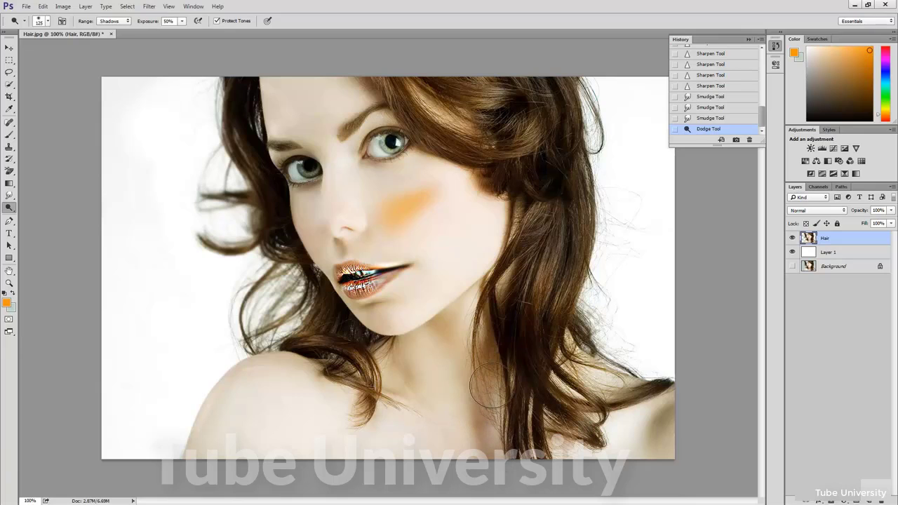
{"action": "left_click_drag", "start_coordinate": [488, 386], "coordinate": [465, 386]}
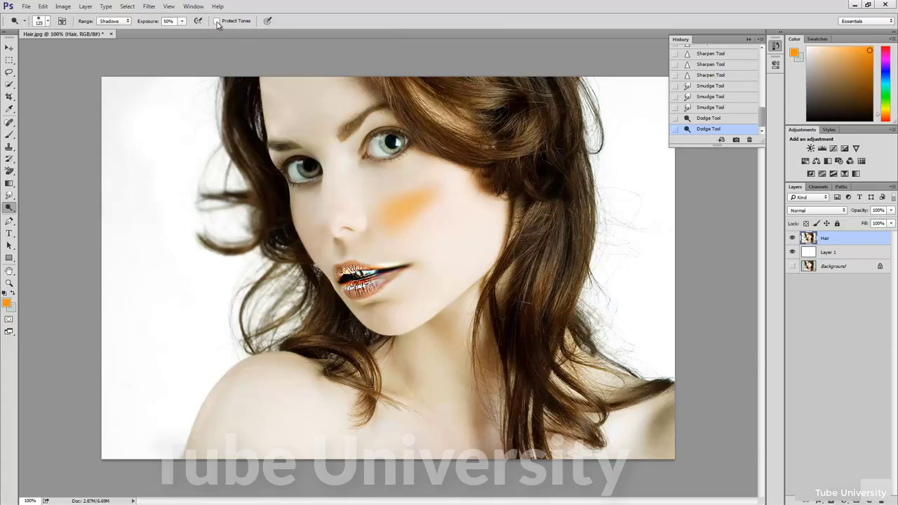
{"action": "left_click", "coordinate": [217, 21]}
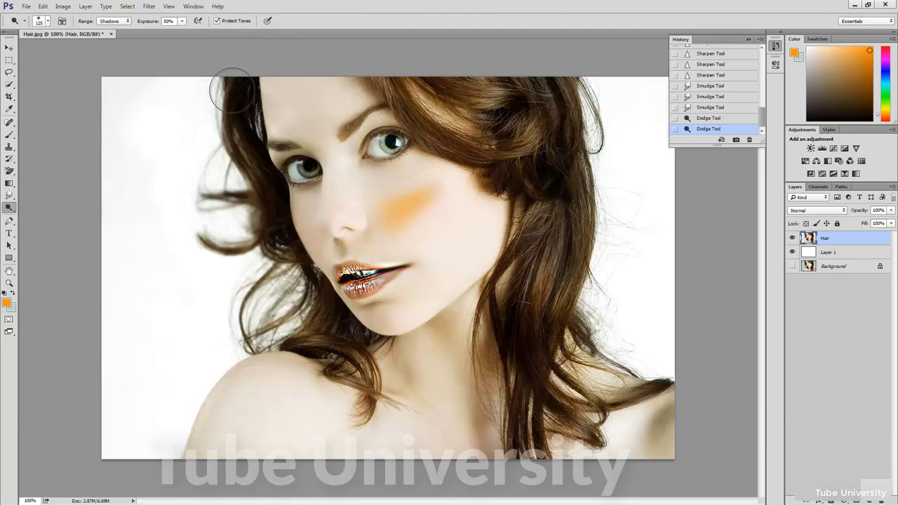
- Darken the skin beneath both eyes with the Burn tool in the Midtones range
{"action": "left_click", "coordinate": [10, 209]}
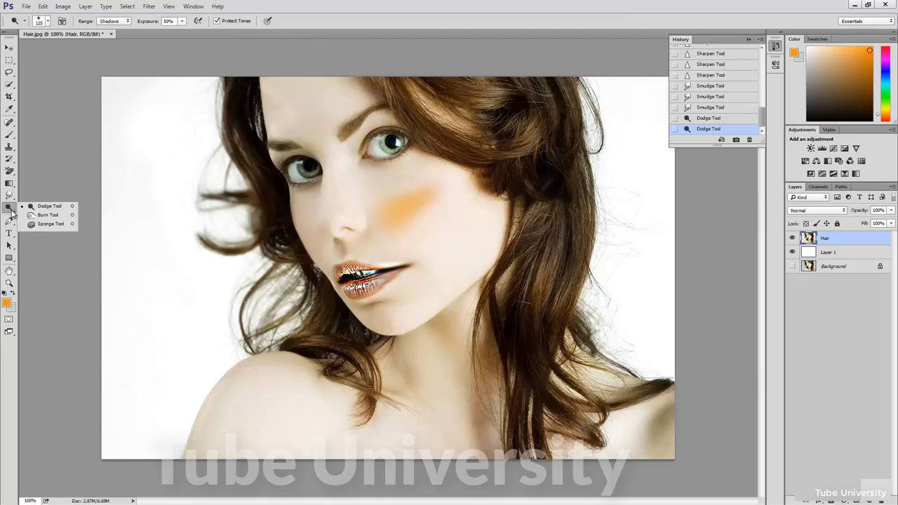
{"action": "left_click", "coordinate": [49, 215]}
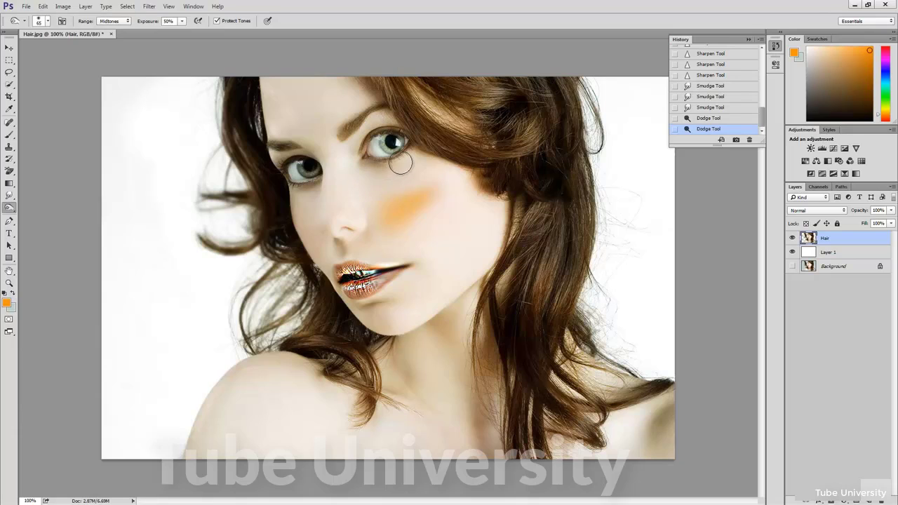
{"action": "mouse_move", "coordinate": [374, 174]}
{"action": "left_mouse_down"}
{"action": "mouse_move", "coordinate": [416, 157]}
{"action": "mouse_move", "coordinate": [358, 171]}
{"action": "left_mouse_up"}
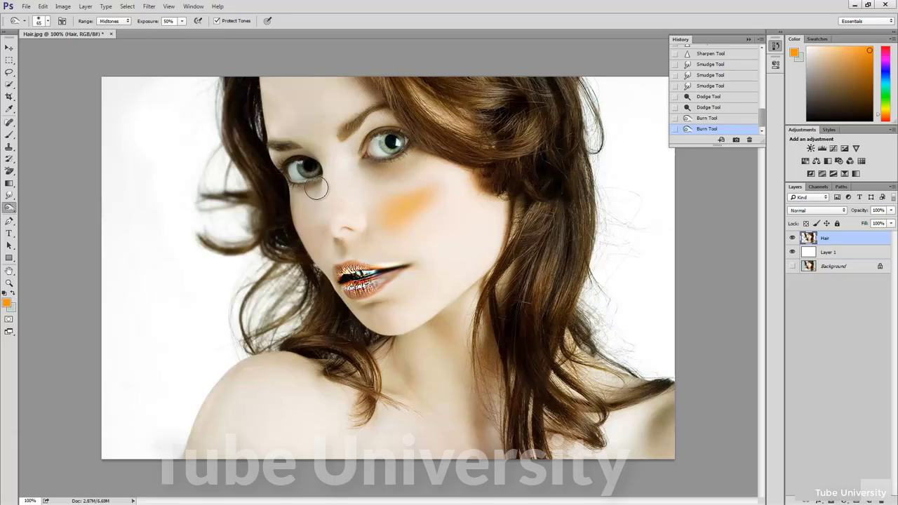
{"action": "left_click_drag", "start_coordinate": [313, 190], "coordinate": [289, 190]}
- Desaturate the cheeks, nose, lips and forehead with the Sponge tool in Desaturate mode, using a 150 px brush
{"action": "right_click", "coordinate": [9, 207]}
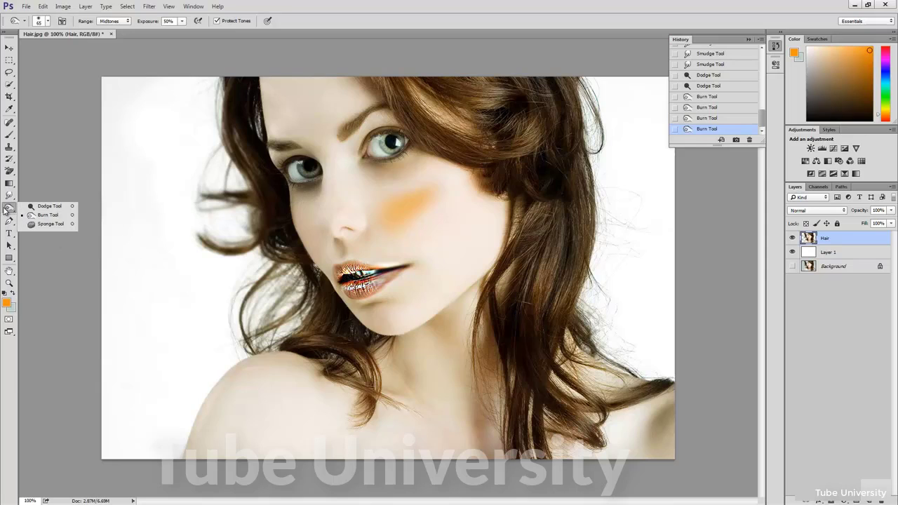
{"action": "left_click", "coordinate": [49, 224]}
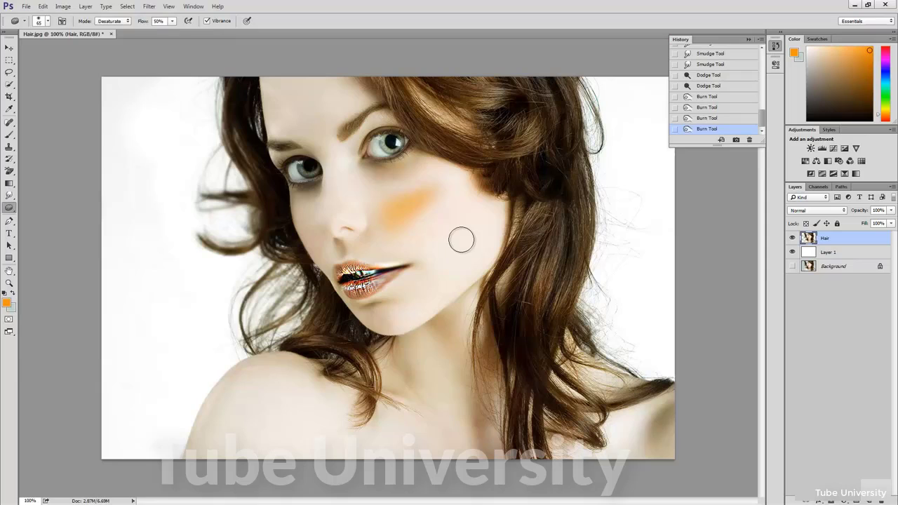
{"action": "key", "text": "bracketright"}
{"action": "key", "text": "bracketright"}
{"action": "key", "text": "bracketright"}
{"action": "key", "text": "bracketright"}
{"action": "key", "text": "bracketright"}
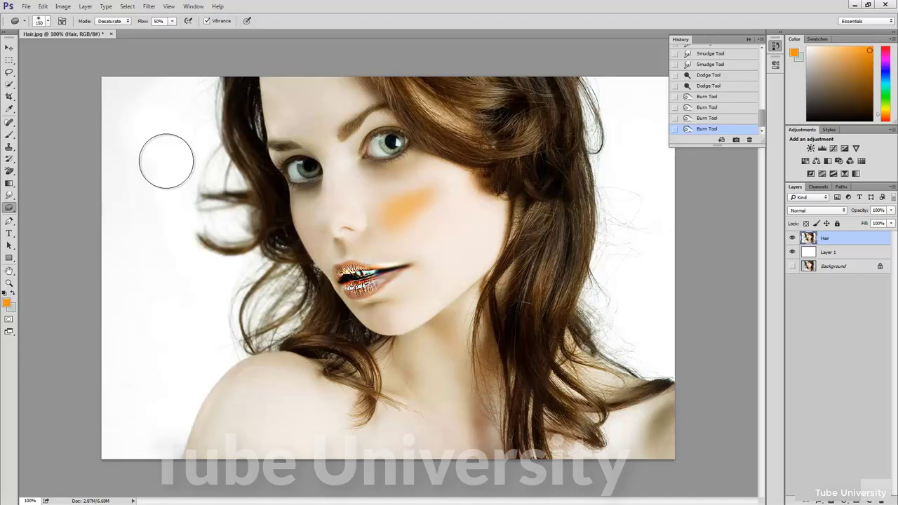
{"action": "left_click", "coordinate": [119, 21]}
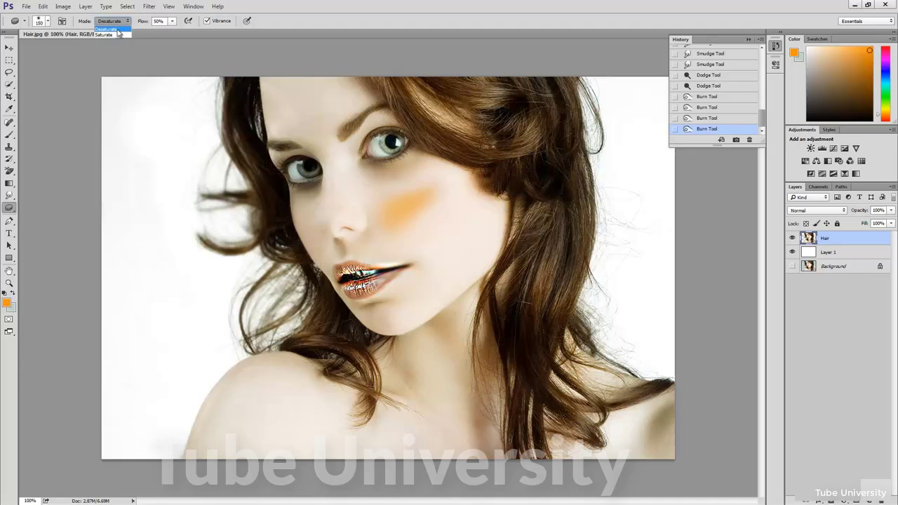
{"action": "left_click", "coordinate": [117, 30]}
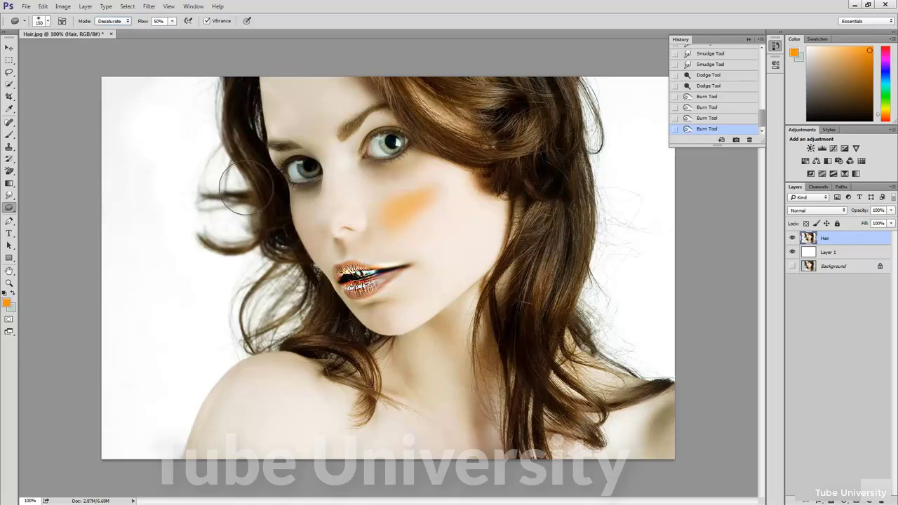
{"action": "mouse_move", "coordinate": [321, 195]}
{"action": "left_mouse_down"}
{"action": "mouse_move", "coordinate": [380, 237]}
{"action": "mouse_move", "coordinate": [422, 209]}
{"action": "mouse_move", "coordinate": [428, 180]}
{"action": "mouse_move", "coordinate": [415, 202]}
{"action": "mouse_move", "coordinate": [366, 235]}
{"action": "mouse_move", "coordinate": [405, 219]}
{"action": "mouse_move", "coordinate": [380, 260]}
{"action": "mouse_move", "coordinate": [346, 268]}
{"action": "mouse_move", "coordinate": [383, 296]}
{"action": "mouse_move", "coordinate": [400, 263]}
{"action": "left_mouse_up"}
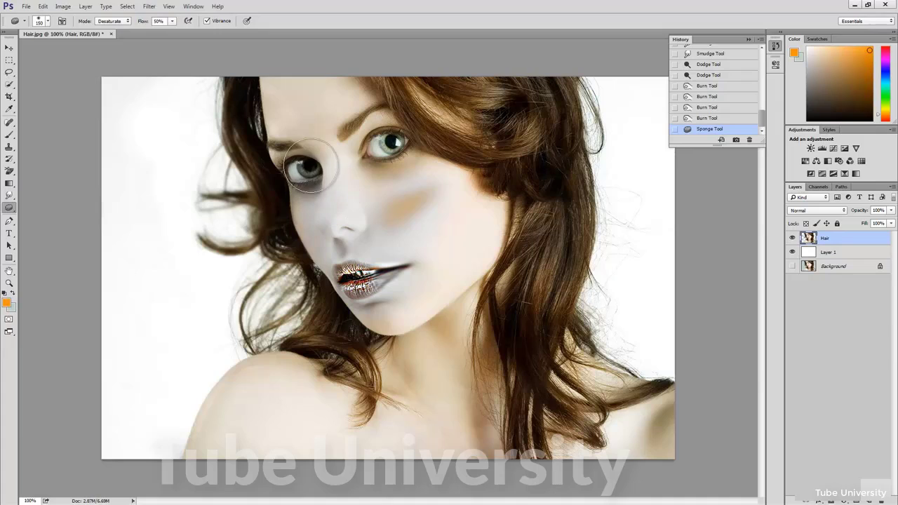
{"action": "left_click_drag", "start_coordinate": [271, 129], "coordinate": [278, 115]}
- Switch the Sponge tool to Saturate mode and intensify the colour around both eyes
{"action": "left_click", "coordinate": [122, 25]}
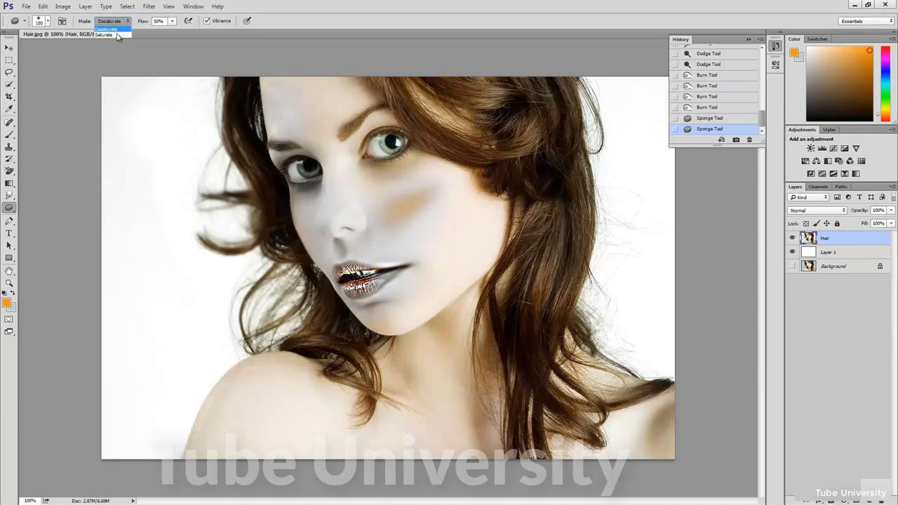
{"action": "left_click", "coordinate": [116, 35]}
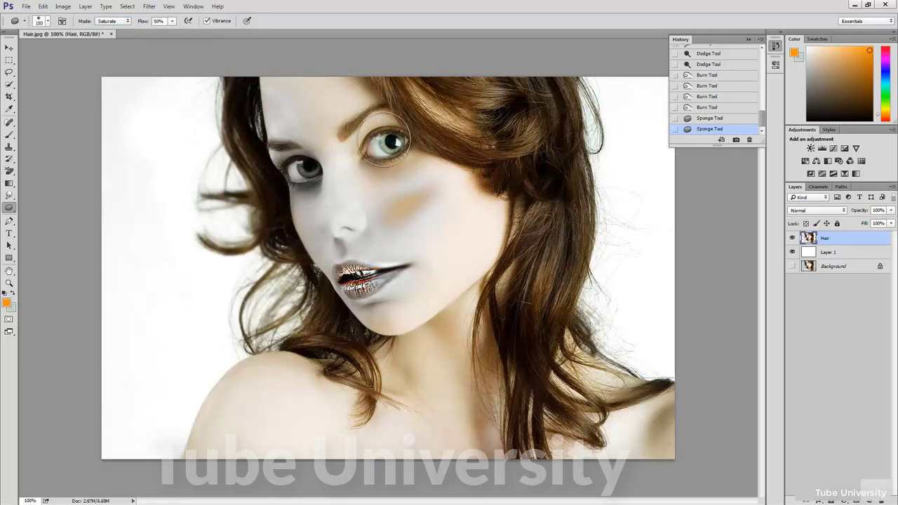
{"action": "mouse_move", "coordinate": [385, 148]}
{"action": "left_mouse_down"}
{"action": "mouse_move", "coordinate": [393, 144]}
{"action": "mouse_move", "coordinate": [374, 150]}
{"action": "mouse_move", "coordinate": [393, 146]}
{"action": "left_mouse_up"}
{"action": "left_click", "coordinate": [158, 21]}
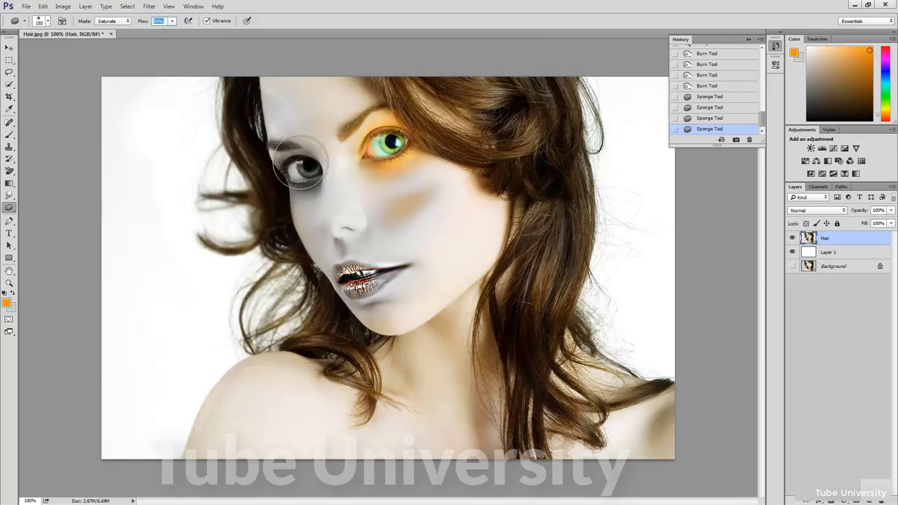
{"action": "mouse_move", "coordinate": [298, 167]}
{"action": "left_mouse_down"}
{"action": "mouse_move", "coordinate": [305, 173]}
{"action": "mouse_move", "coordinate": [300, 164]}
{"action": "mouse_move", "coordinate": [291, 183]}
{"action": "mouse_move", "coordinate": [300, 170]}
{"action": "left_mouse_up"}
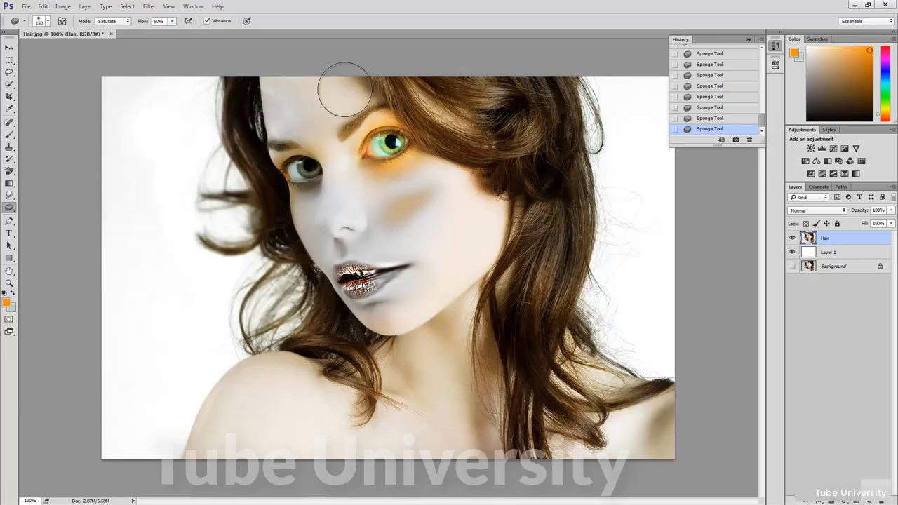
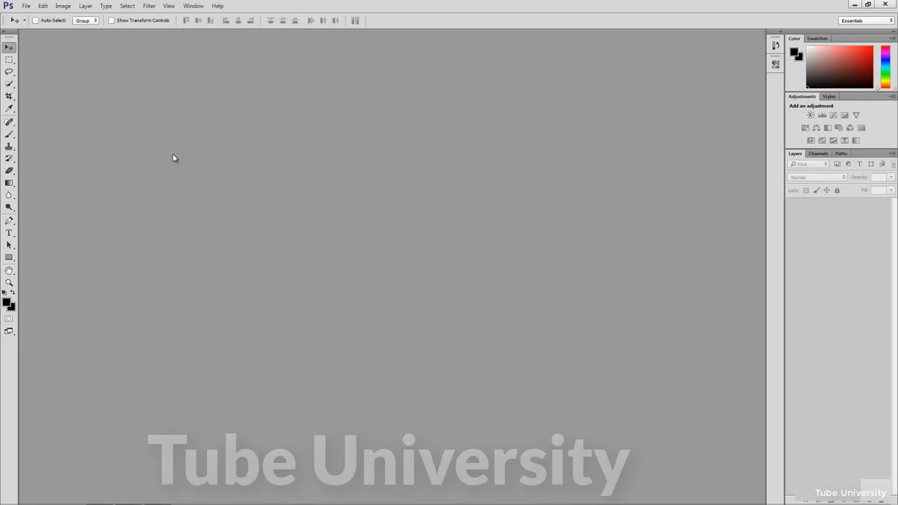
- Start a new document with the Default Photoshop Size preset and go through its width, height and resolution values
{"action": "left_click", "coordinate": [26, 6]}
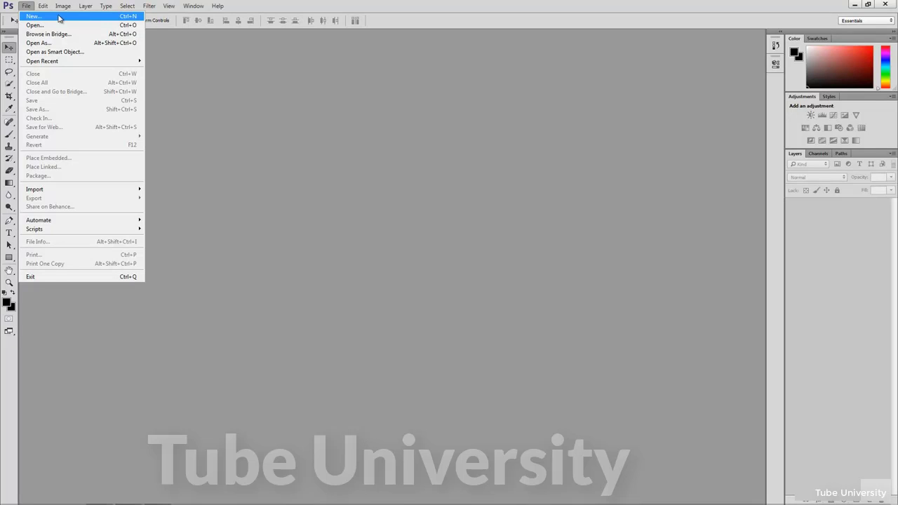
{"action": "left_click", "coordinate": [218, 100]}
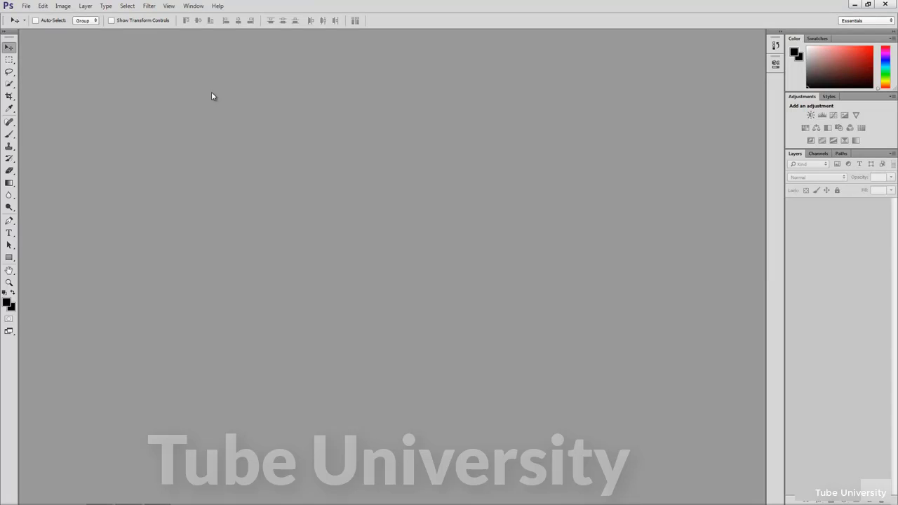
{"action": "key", "text": "ctrl+n"}
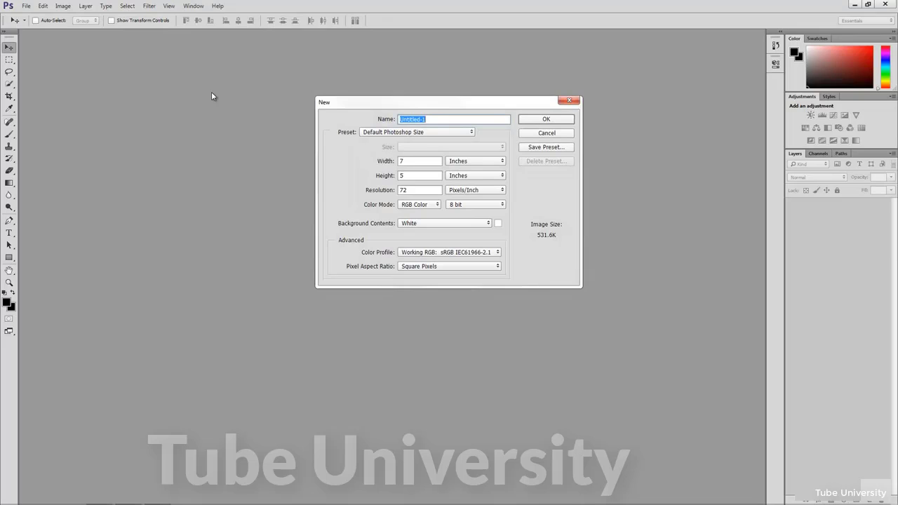
{"action": "left_click", "coordinate": [450, 133]}
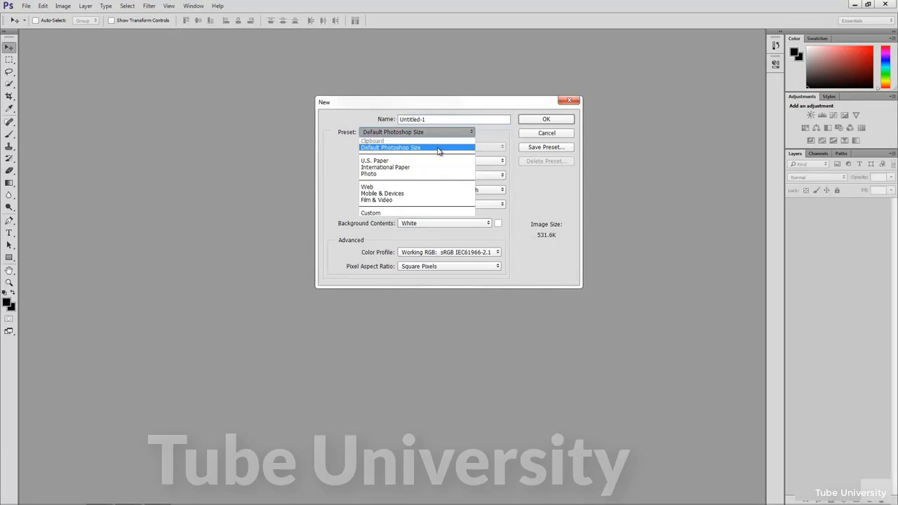
{"action": "left_click", "coordinate": [439, 148]}
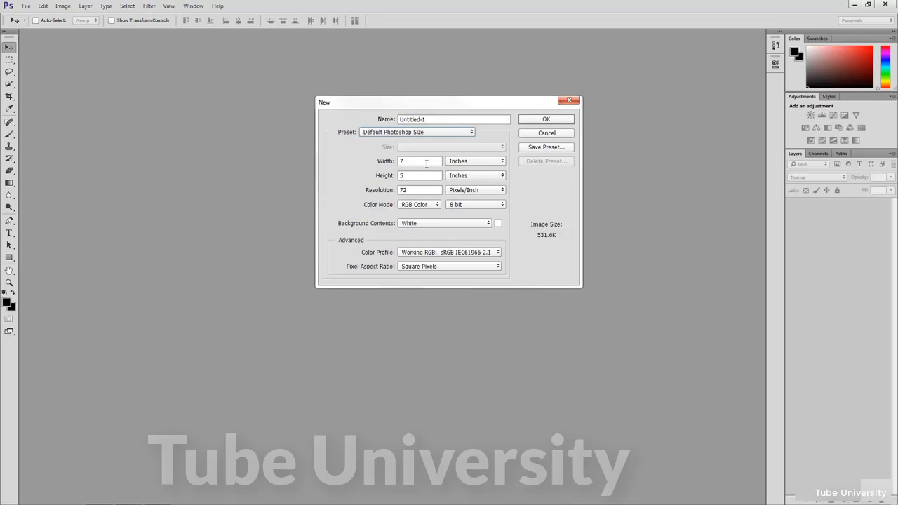
{"action": "left_click", "coordinate": [427, 163]}
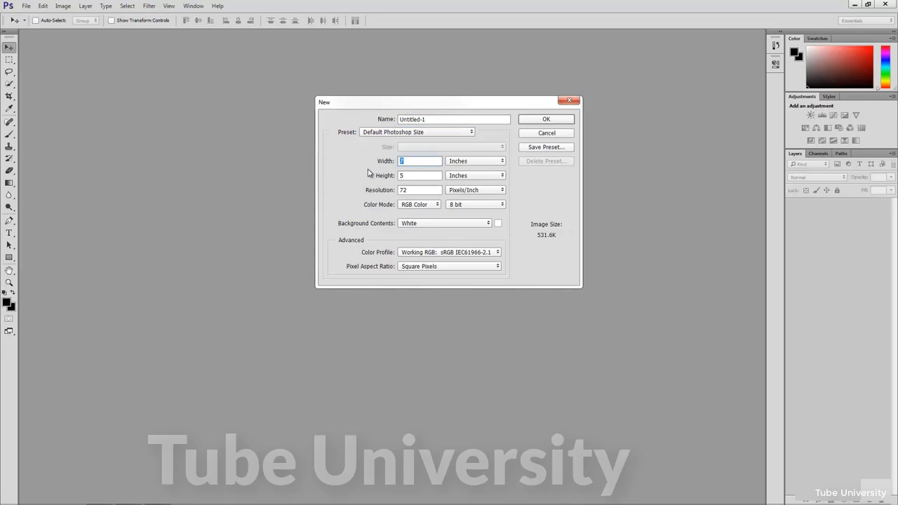
{"action": "key", "text": "Tab"}
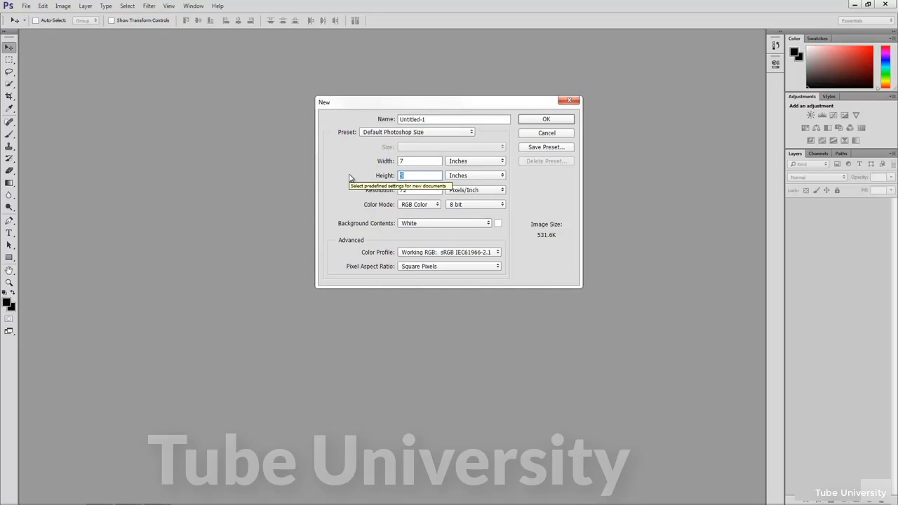
{"action": "key", "text": "Tab"}
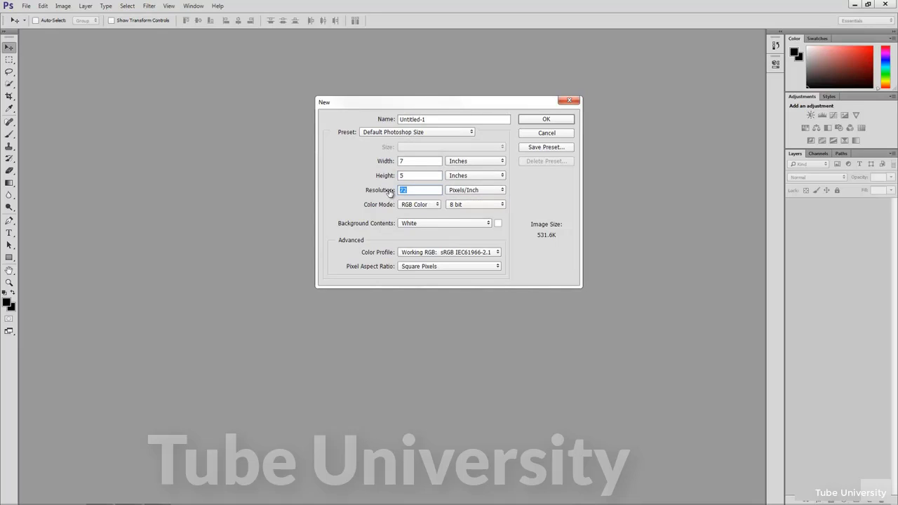
- Set the background contents to the custom light blue 89beff and create the 7 by 5 inch document
{"action": "left_click", "coordinate": [458, 224]}
{"action": "left_click", "coordinate": [435, 234]}
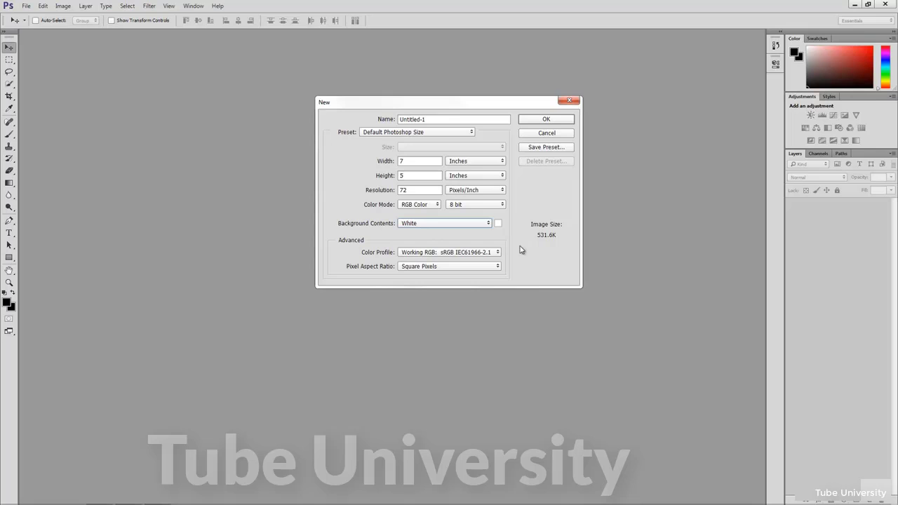
{"action": "left_click", "coordinate": [499, 226]}
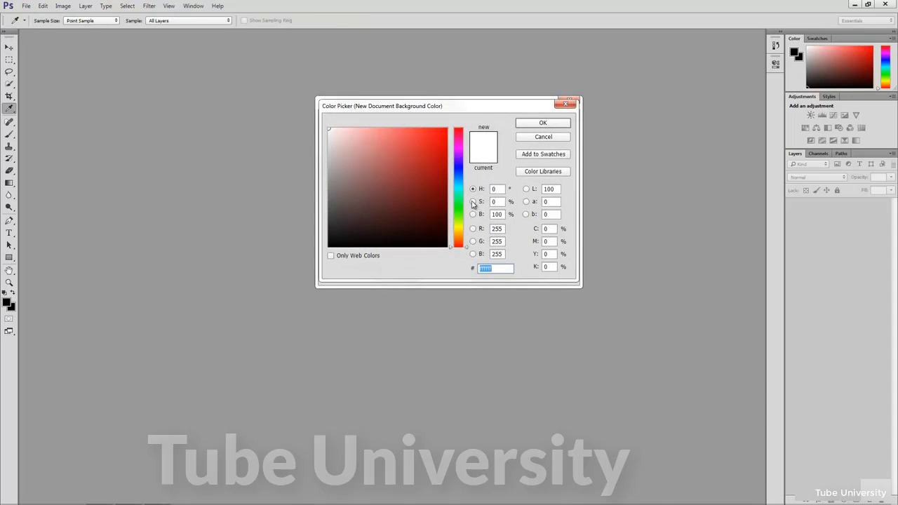
{"action": "left_click", "coordinate": [461, 177]}
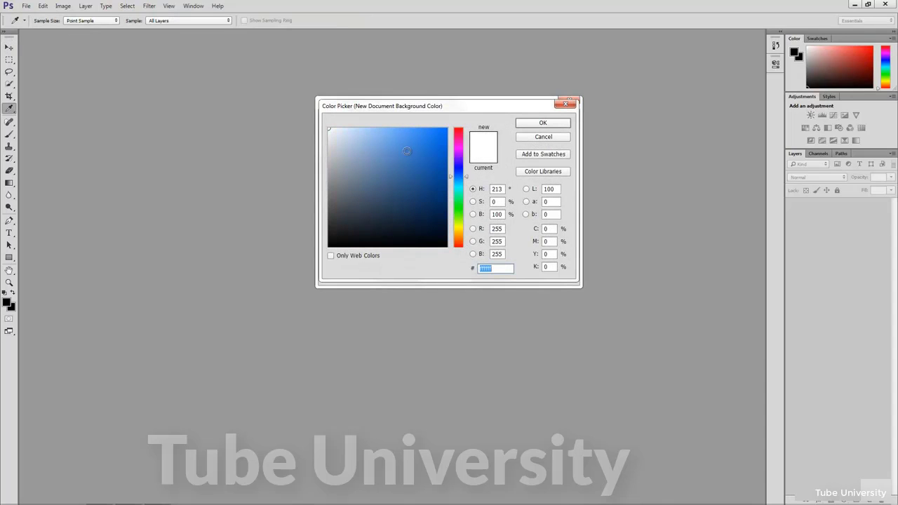
{"action": "left_click_drag", "start_coordinate": [390, 139], "coordinate": [383, 125]}
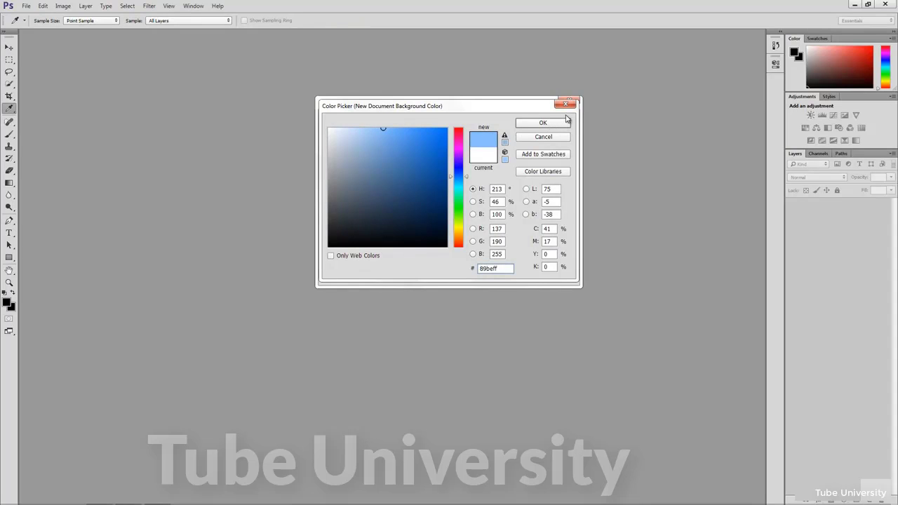
{"action": "left_click", "coordinate": [543, 123]}
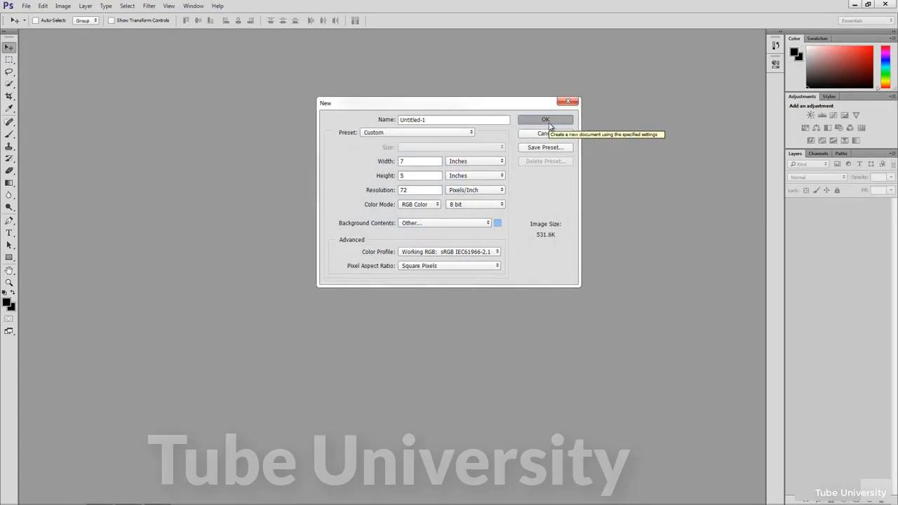
{"action": "left_click", "coordinate": [549, 126]}
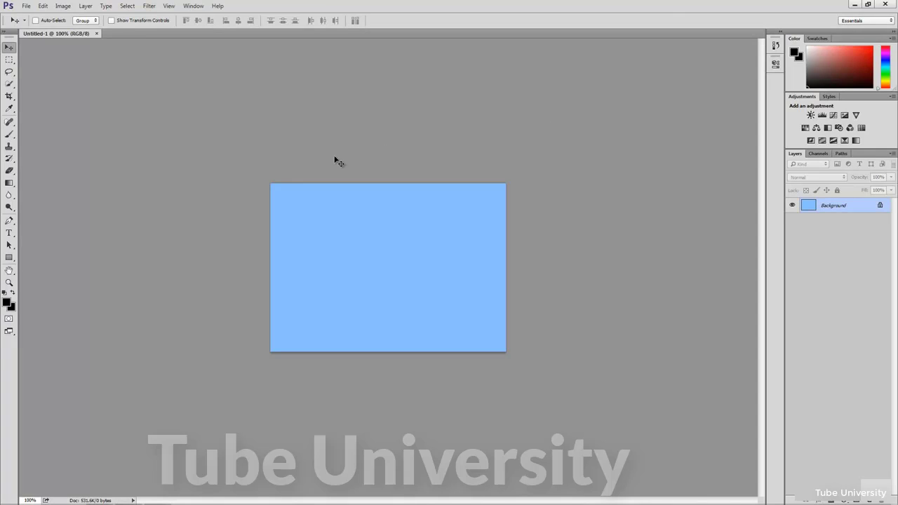
- Add a new layer and paint a short black arc near the canvas's upper-left corner with the soft 13 px Brush tool
{"action": "left_click", "coordinate": [11, 138]}
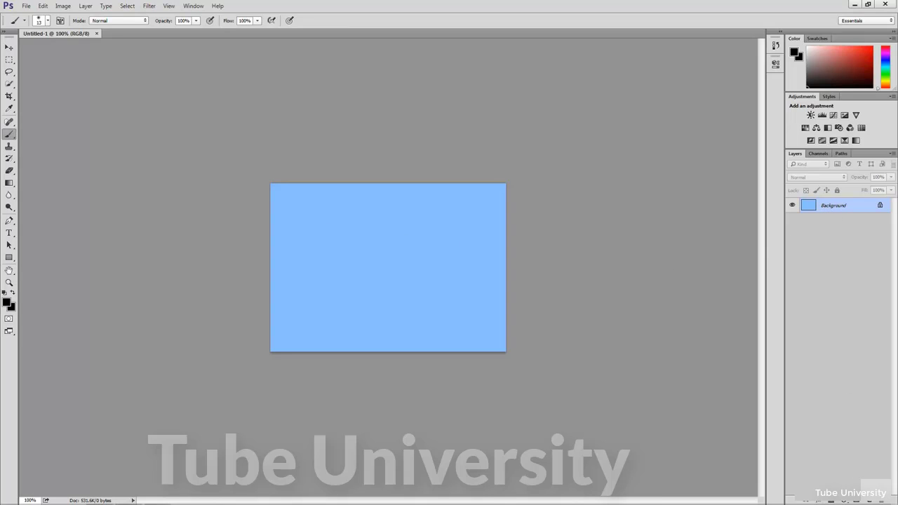
{"action": "left_click", "coordinate": [870, 502]}
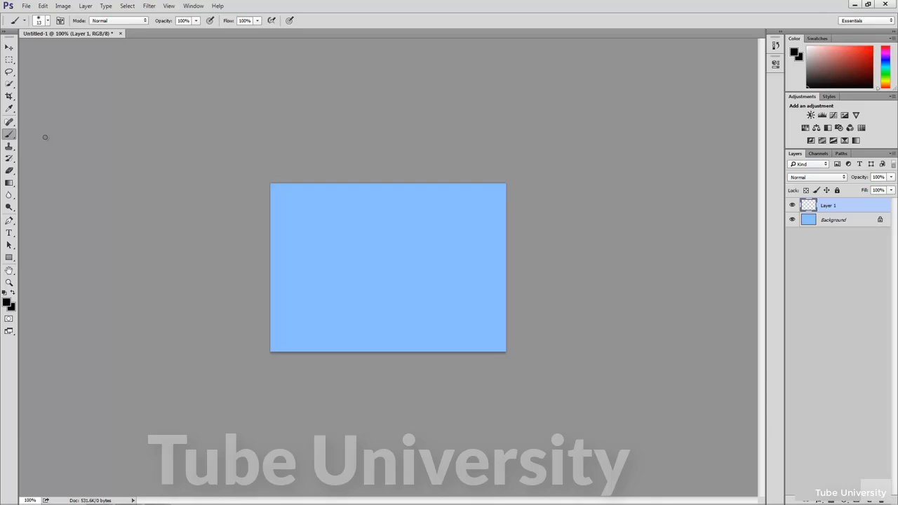
{"action": "left_click", "coordinate": [303, 237]}
{"action": "left_click_drag", "start_coordinate": [303, 227], "coordinate": [323, 208]}
- Set the brush hardness to 100% and paint a second black curve beside the soft arc
{"action": "left_click", "coordinate": [47, 22]}
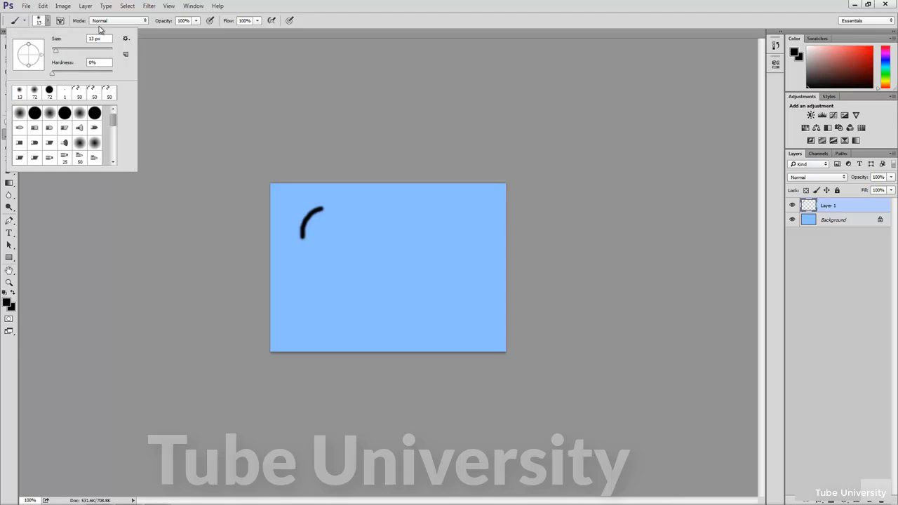
{"action": "left_click", "coordinate": [109, 38]}
{"action": "left_click", "coordinate": [107, 63]}
{"action": "left_click_drag", "start_coordinate": [54, 75], "coordinate": [116, 78]}
{"action": "mouse_move", "coordinate": [327, 251]}
{"action": "left_mouse_down"}
{"action": "mouse_move", "coordinate": [349, 239]}
{"action": "mouse_move", "coordinate": [340, 210]}
{"action": "left_mouse_up"}
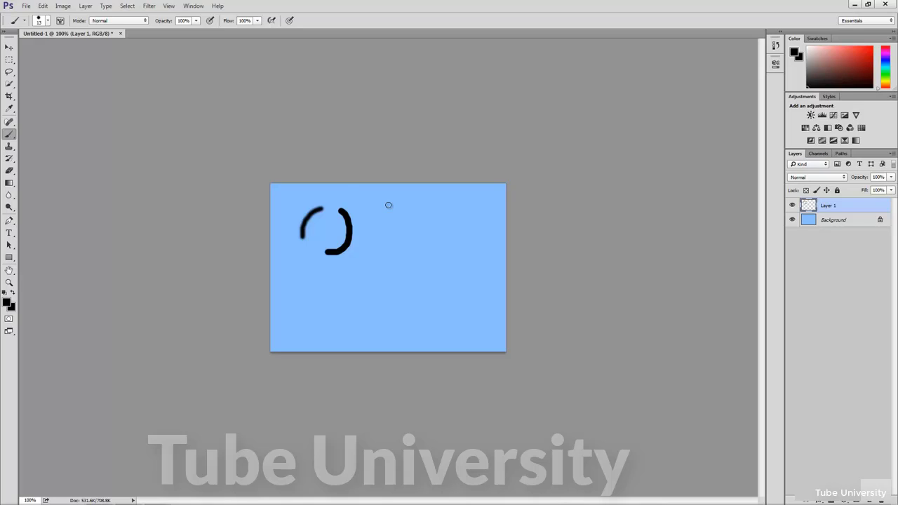
- Choose a flat bristle brush tip and paint an S-shaped wavy stroke beside the two black curves
{"action": "left_click", "coordinate": [47, 21]}
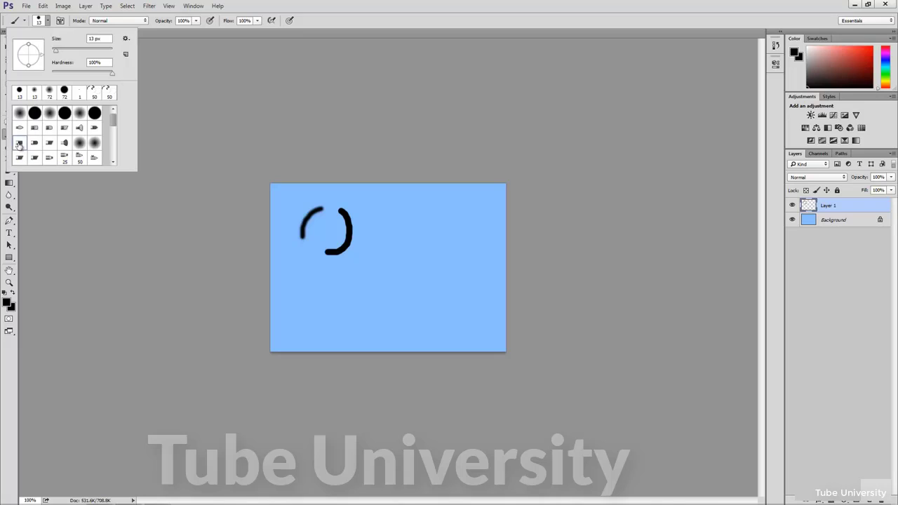
{"action": "left_click", "coordinate": [19, 144]}
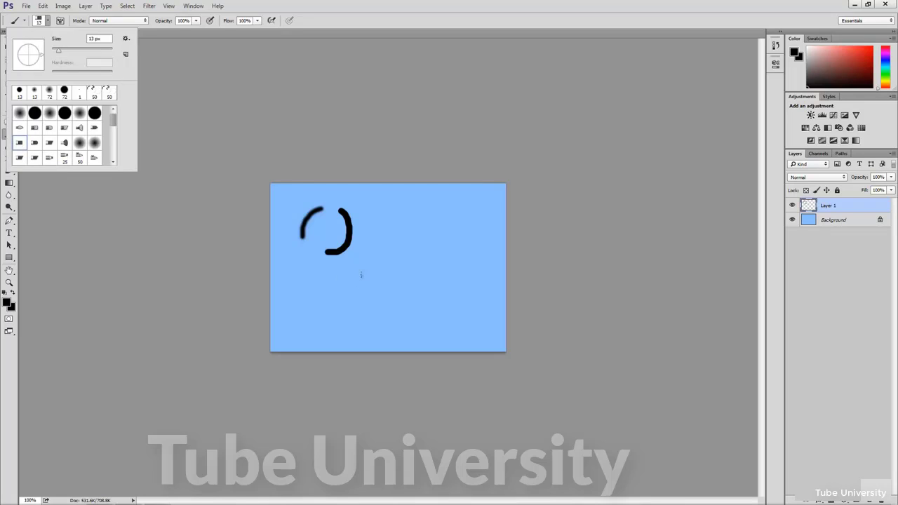
{"action": "mouse_move", "coordinate": [359, 258]}
{"action": "left_mouse_down"}
{"action": "mouse_move", "coordinate": [390, 251]}
{"action": "mouse_move", "coordinate": [378, 205]}
{"action": "mouse_move", "coordinate": [399, 201]}
{"action": "mouse_move", "coordinate": [419, 230]}
{"action": "mouse_move", "coordinate": [415, 257]}
{"action": "left_mouse_up"}
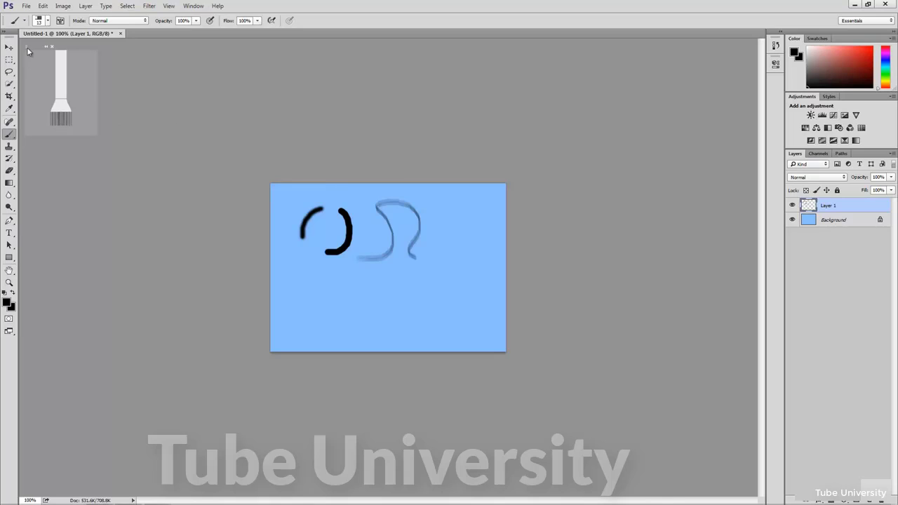
- Look through the remaining brush presets and the list of additional brush sets available for loading
{"action": "left_click", "coordinate": [47, 21]}
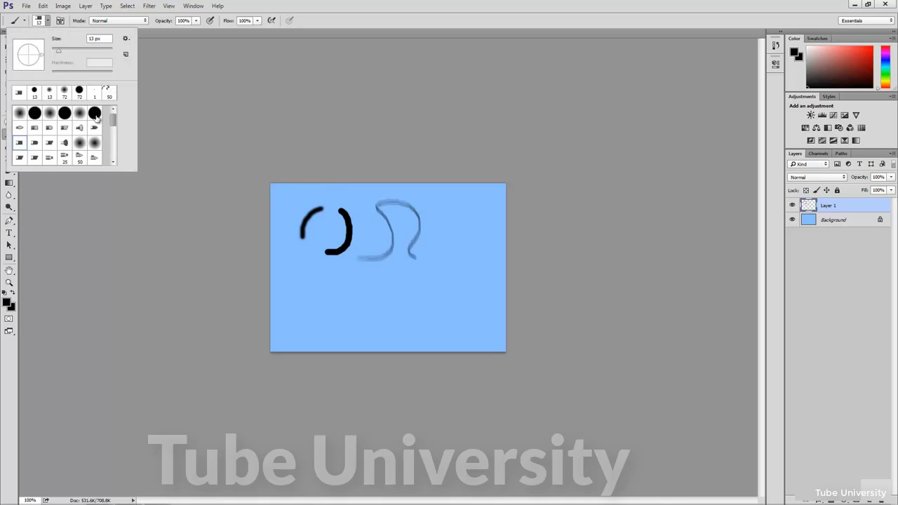
{"action": "left_click_drag", "start_coordinate": [113, 119], "coordinate": [116, 154]}
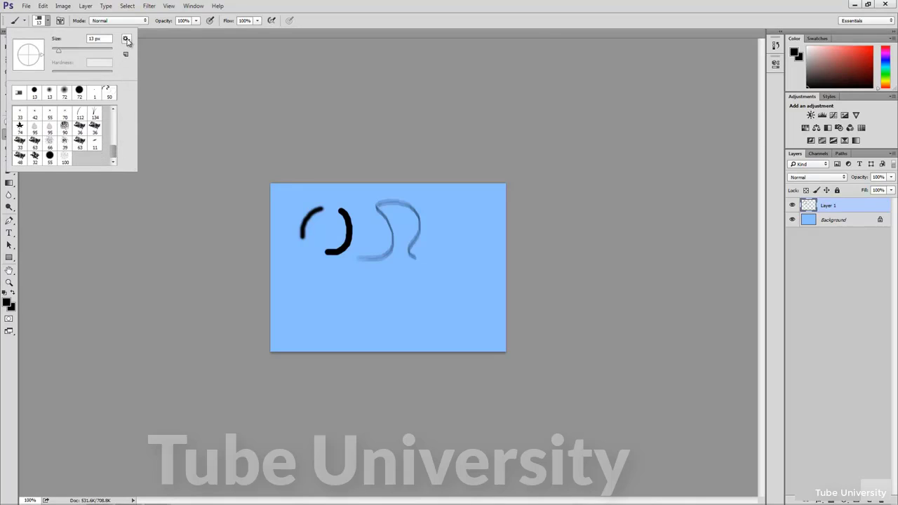
{"action": "left_click", "coordinate": [126, 40]}
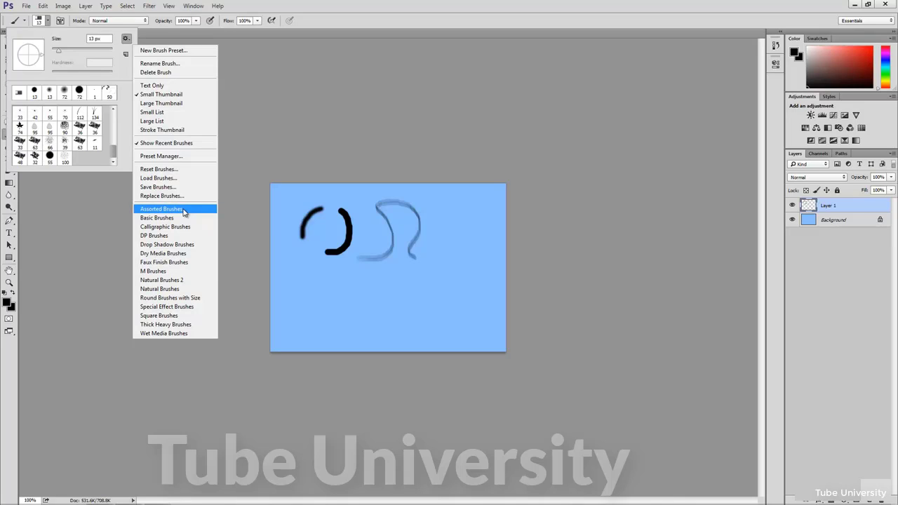
{"action": "left_click", "coordinate": [231, 220]}
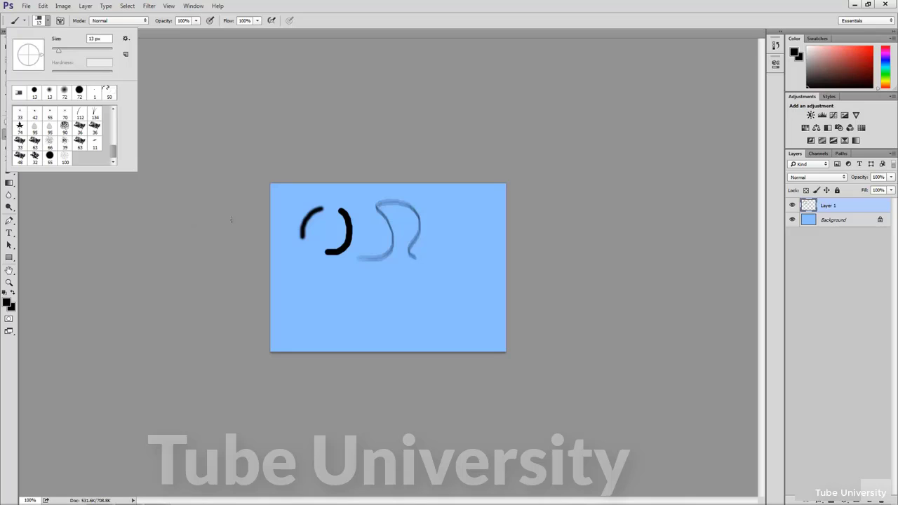
{"action": "left_click", "coordinate": [47, 23]}
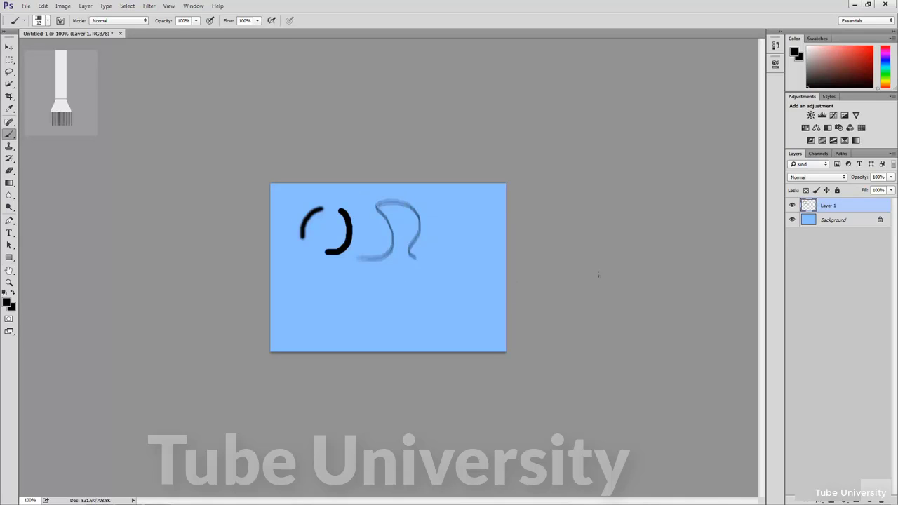
- Load the painted strokes of Layer 1 as a selection and define them as a brush preset named "New Brush"
{"action": "left_click", "coordinate": [808, 207], "text": "ctrl"}
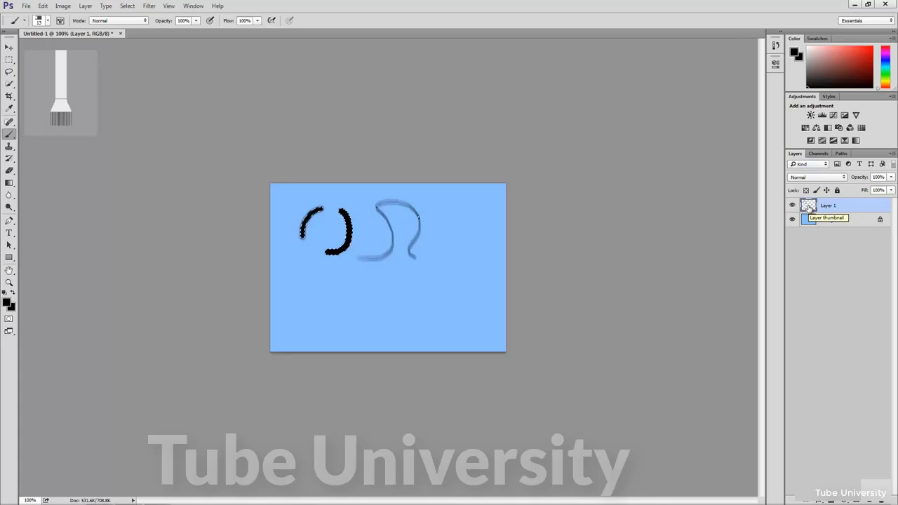
{"action": "left_click", "coordinate": [47, 9]}
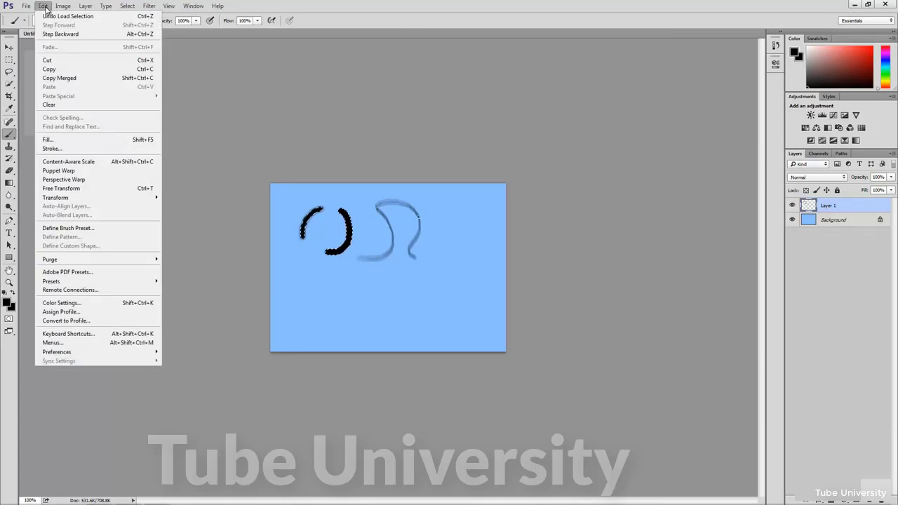
{"action": "left_click", "coordinate": [77, 229]}
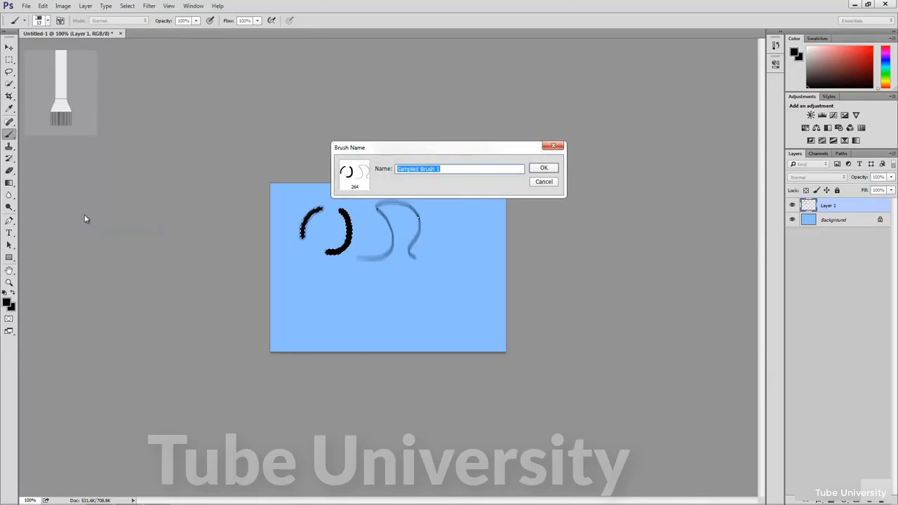
{"action": "type", "text": "New Brush"}
{"action": "left_click", "coordinate": [543, 167]}
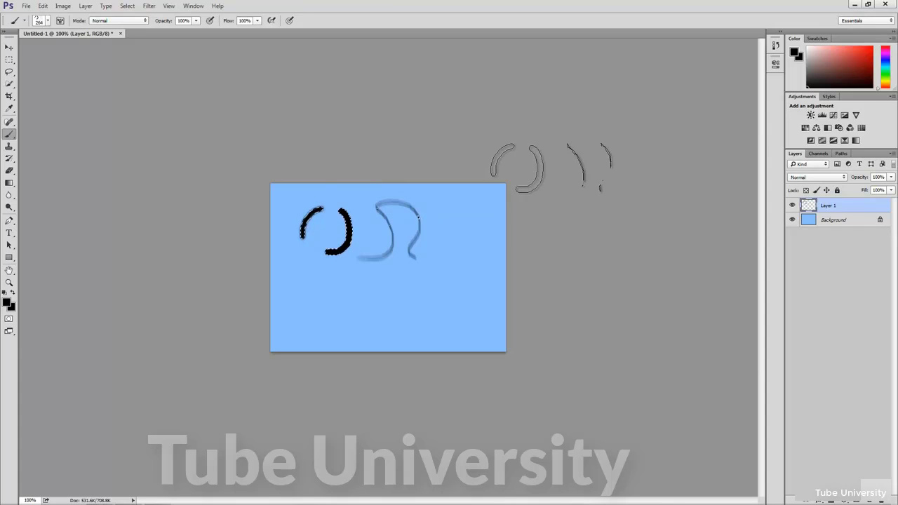
- Deselect the strokes, delete Layer 1 and add a fresh empty layer above the background
{"action": "key", "text": "ctrl+d"}
{"action": "left_click_drag", "start_coordinate": [850, 212], "coordinate": [883, 500]}
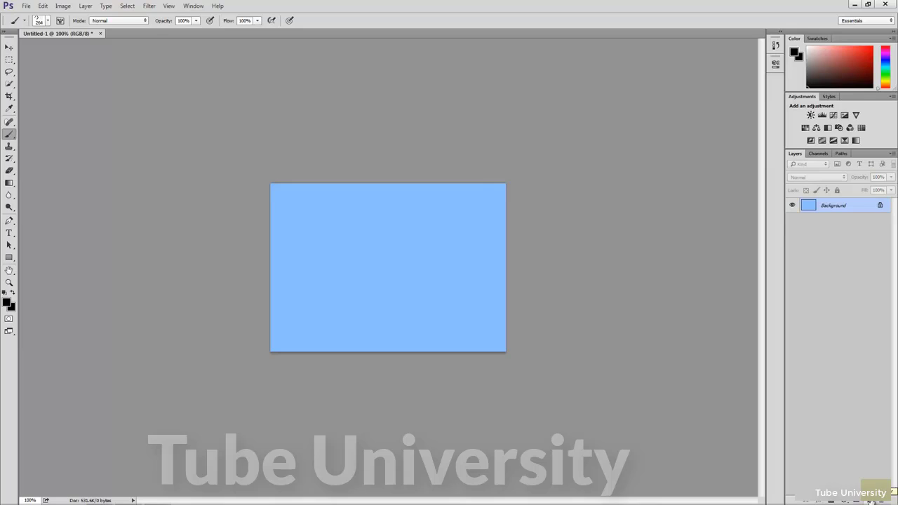
{"action": "left_click", "coordinate": [869, 501]}
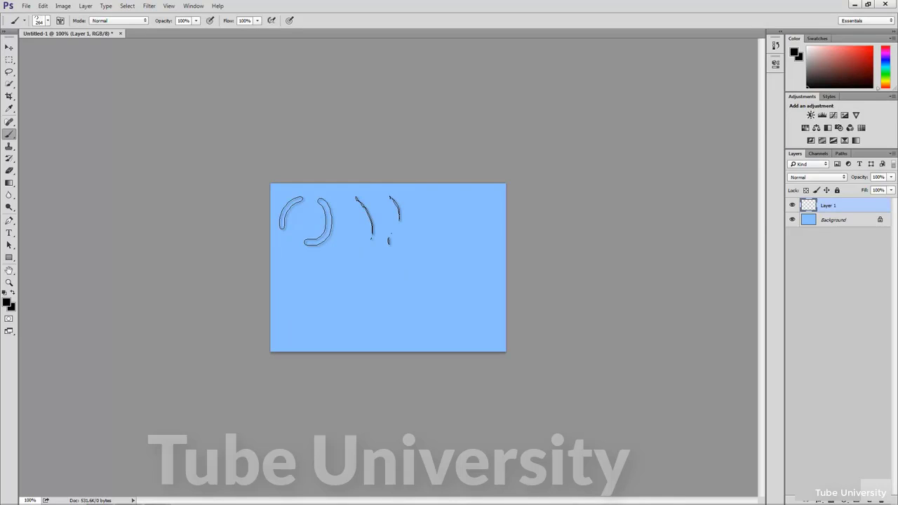
- Reduce the custom brush to 40 px and paint a wavy stroke in the canvas's upper-left area
{"action": "key", "text": "bracketleft"}
{"action": "key", "text": "bracketleft"}
{"action": "key", "text": "bracketleft"}
{"action": "key", "text": "bracketleft"}
{"action": "key", "text": "bracketleft"}
{"action": "key", "text": "bracketleft"}
{"action": "key", "text": "bracketleft"}
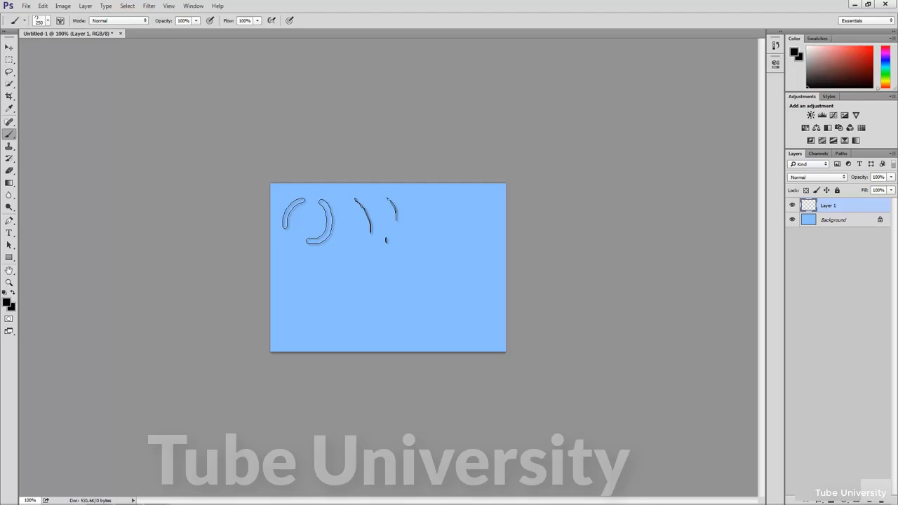
{"action": "key", "text": "bracketleft"}
{"action": "key", "text": "bracketleft"}
{"action": "key", "text": "bracketleft"}
{"action": "key", "text": "bracketleft"}
{"action": "key", "text": "bracketleft"}
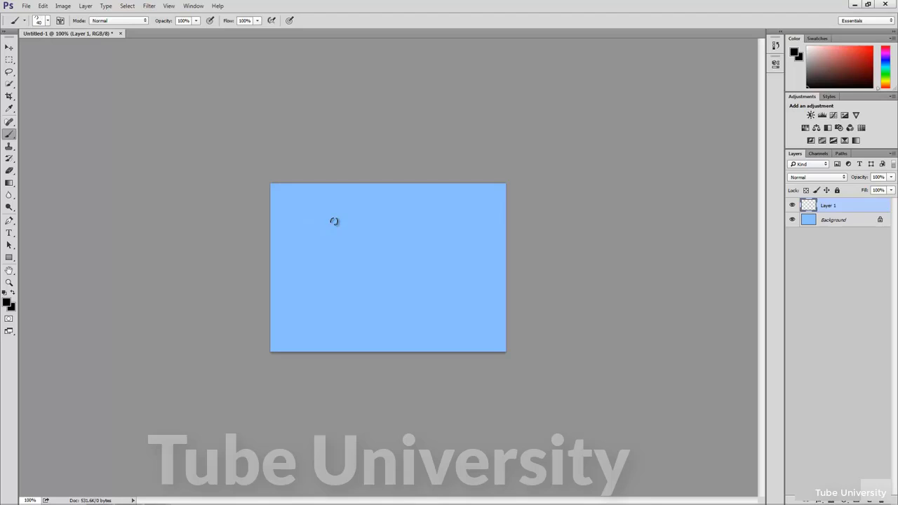
{"action": "mouse_move", "coordinate": [287, 226]}
{"action": "left_mouse_down"}
{"action": "mouse_move", "coordinate": [291, 207]}
{"action": "mouse_move", "coordinate": [306, 204]}
{"action": "mouse_move", "coordinate": [331, 237]}
{"action": "mouse_move", "coordinate": [348, 220]}
{"action": "mouse_move", "coordinate": [343, 200]}
{"action": "left_mouse_up"}
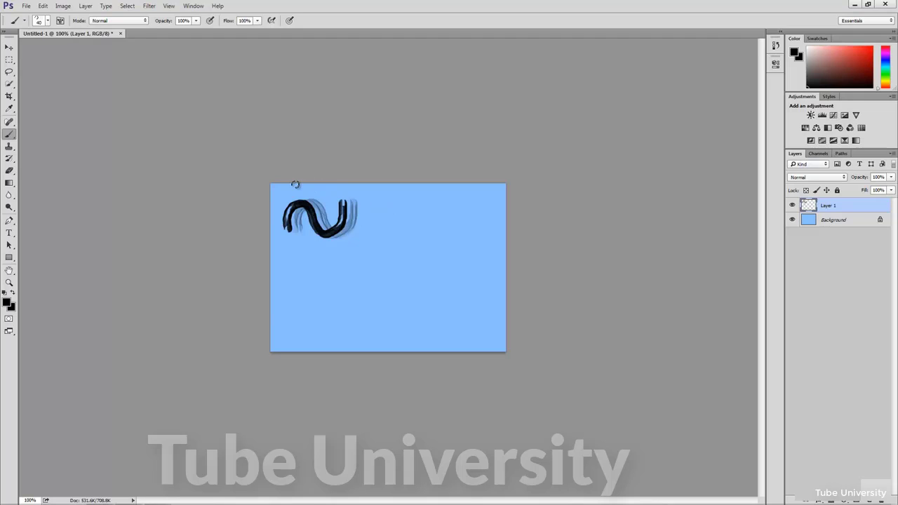
- Enable Shape Dynamics with Size Jitter at 100% for the brush and paint a second wave beside the first
{"action": "left_click", "coordinate": [59, 21]}
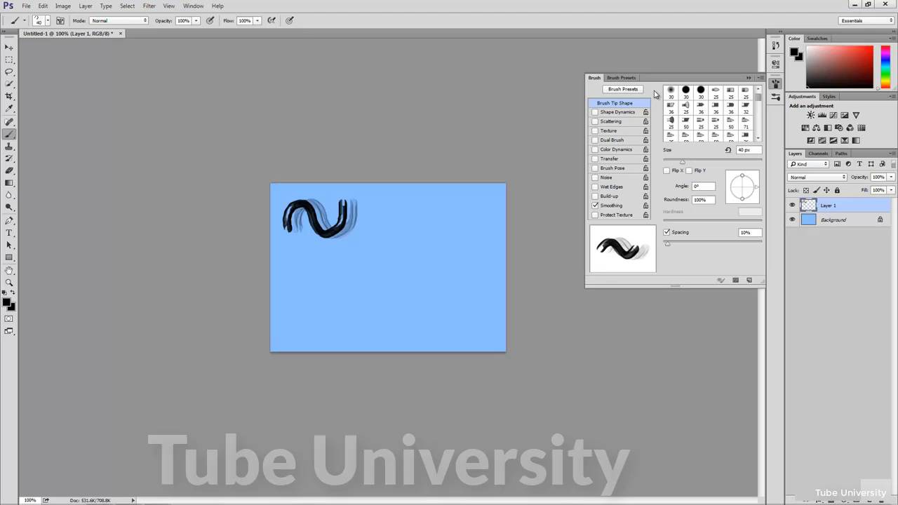
{"action": "left_click", "coordinate": [608, 113]}
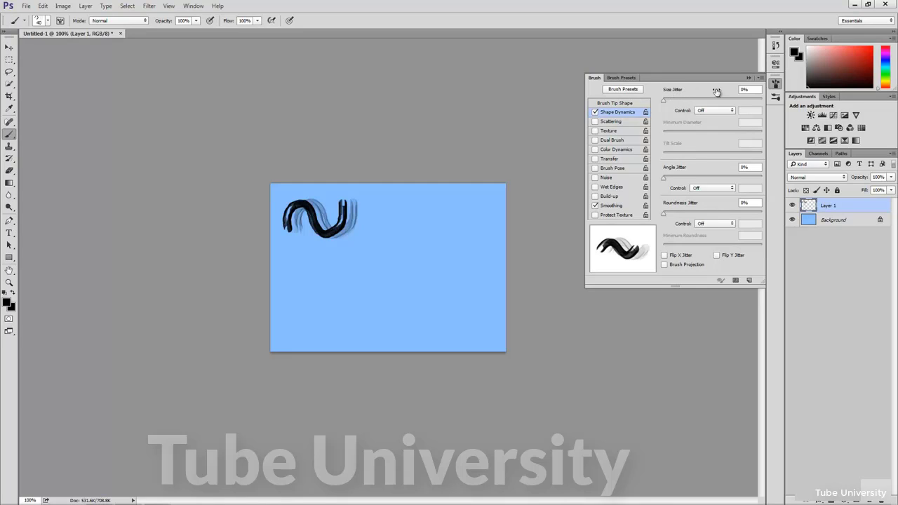
{"action": "left_click", "coordinate": [748, 89]}
{"action": "left_click_drag", "start_coordinate": [663, 100], "coordinate": [769, 106]}
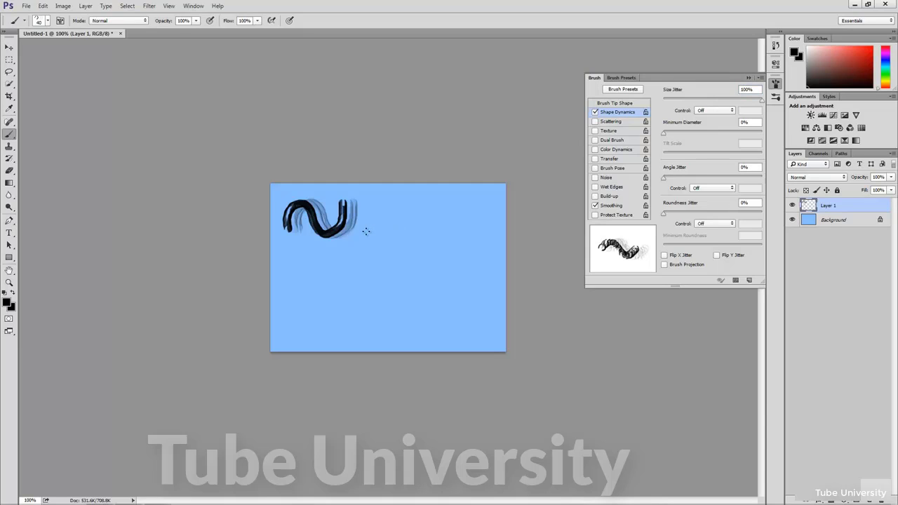
{"action": "mouse_move", "coordinate": [365, 231]}
{"action": "left_mouse_down"}
{"action": "mouse_move", "coordinate": [367, 210]}
{"action": "mouse_move", "coordinate": [400, 227]}
{"action": "mouse_move", "coordinate": [419, 217]}
{"action": "mouse_move", "coordinate": [422, 202]}
{"action": "left_mouse_up"}
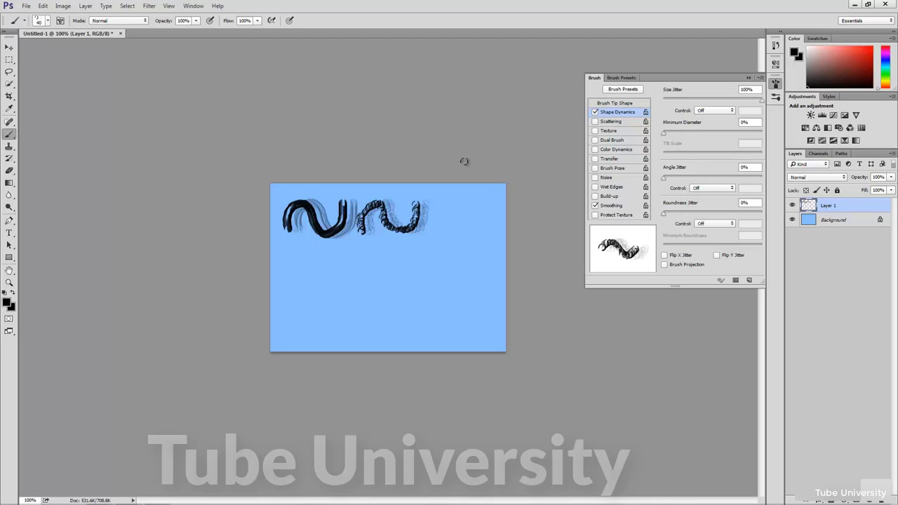
- Enable Scattering with Scatter at 199% and paint a third wave near the canvas's upper-right corner
{"action": "left_click", "coordinate": [625, 124]}
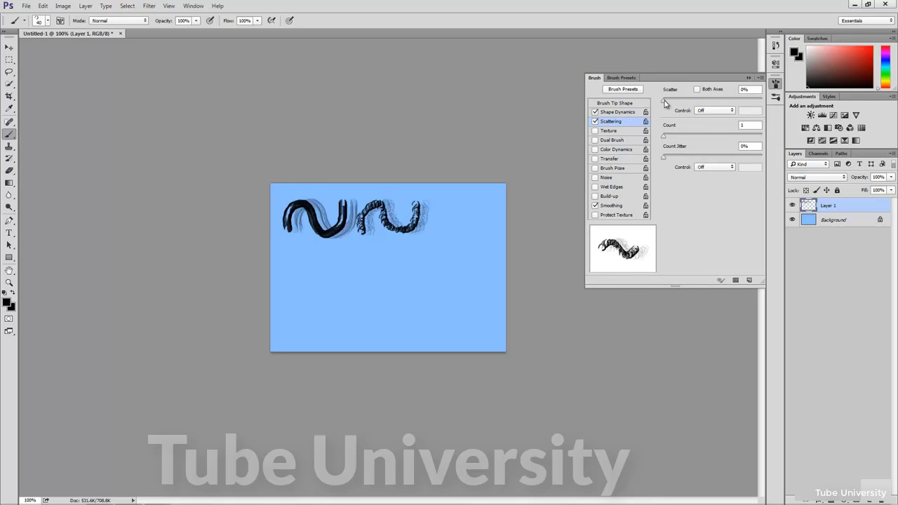
{"action": "left_click_drag", "start_coordinate": [664, 103], "coordinate": [684, 112]}
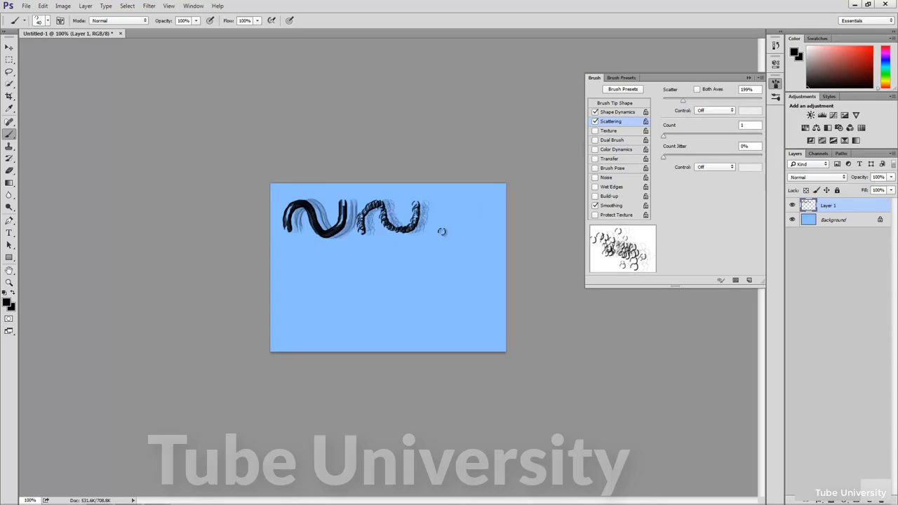
{"action": "mouse_move", "coordinate": [439, 231]}
{"action": "left_mouse_down"}
{"action": "mouse_move", "coordinate": [460, 204]}
{"action": "mouse_move", "coordinate": [466, 225]}
{"action": "mouse_move", "coordinate": [487, 231]}
{"action": "mouse_move", "coordinate": [498, 204]}
{"action": "left_mouse_up"}
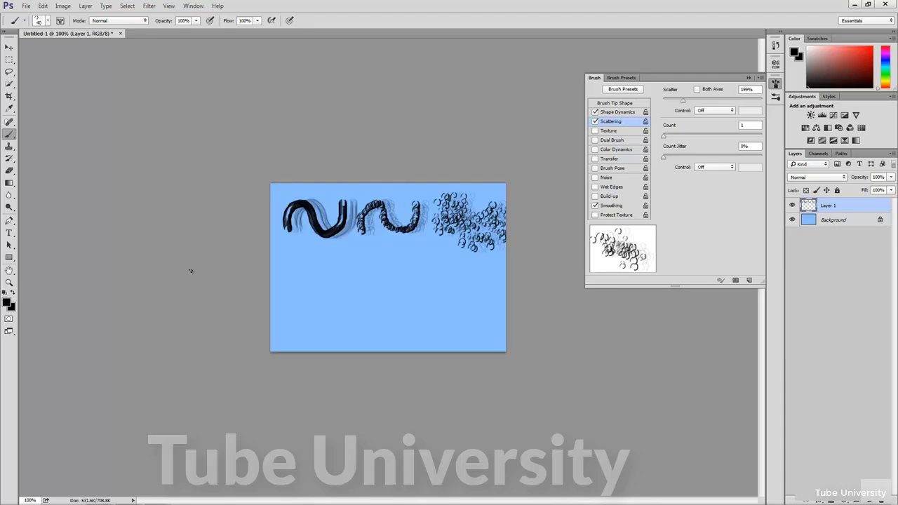
- Set the foreground colour to bright green #36ff00 and paint a scattered patch beneath the first black wave
{"action": "left_click", "coordinate": [8, 303]}
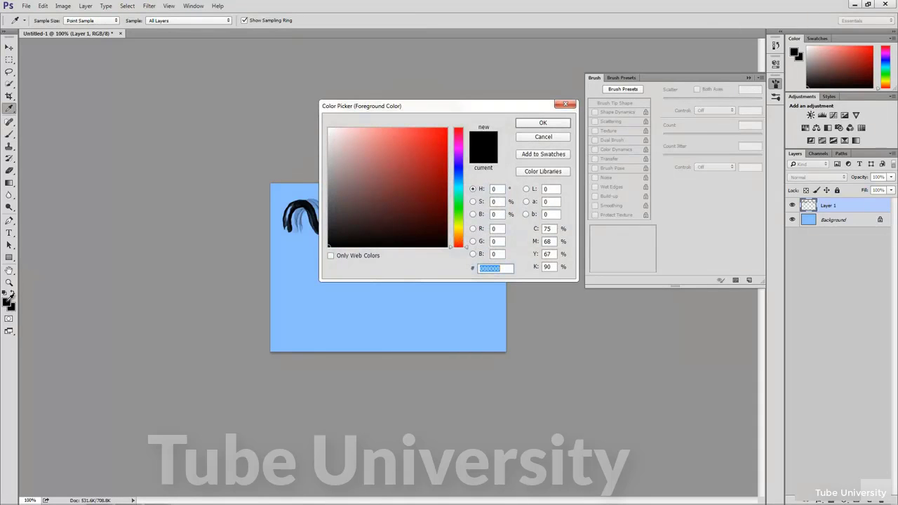
{"action": "left_click", "coordinate": [466, 243]}
{"action": "left_click_drag", "start_coordinate": [466, 244], "coordinate": [466, 211]}
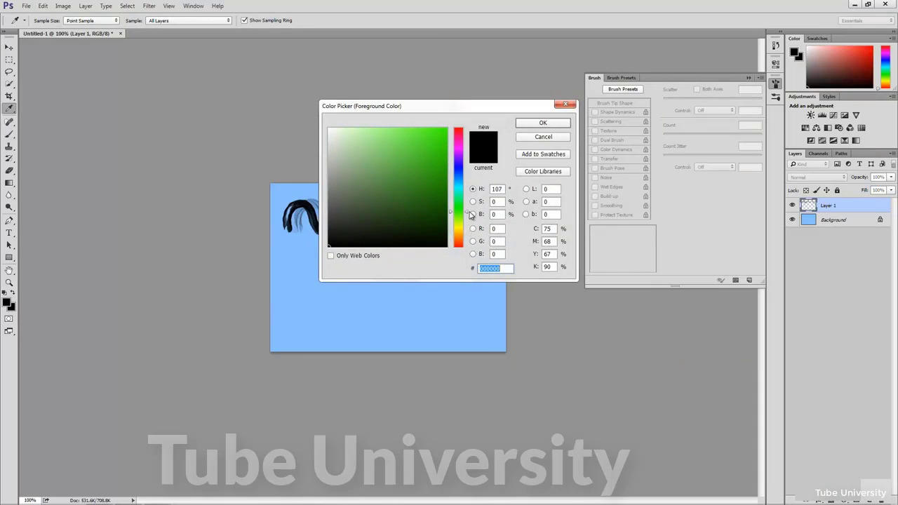
{"action": "left_click", "coordinate": [447, 135]}
{"action": "left_click", "coordinate": [446, 129]}
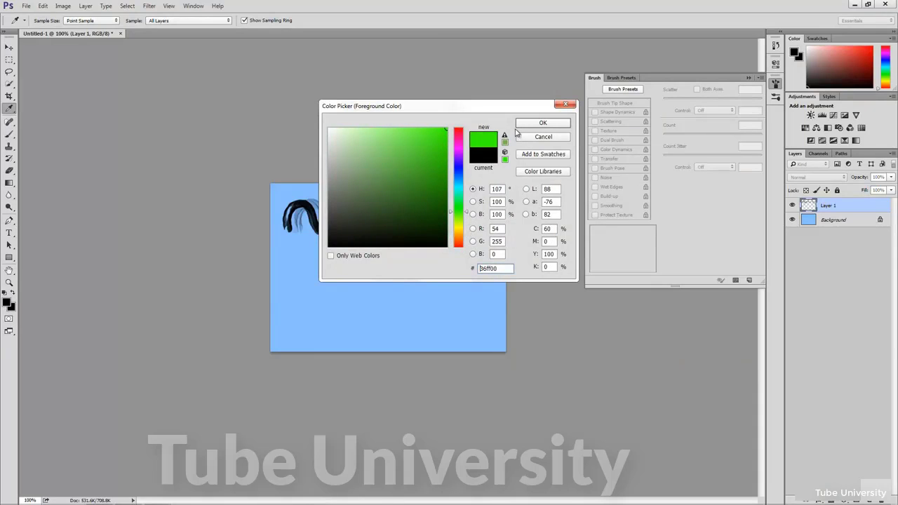
{"action": "left_click", "coordinate": [537, 124]}
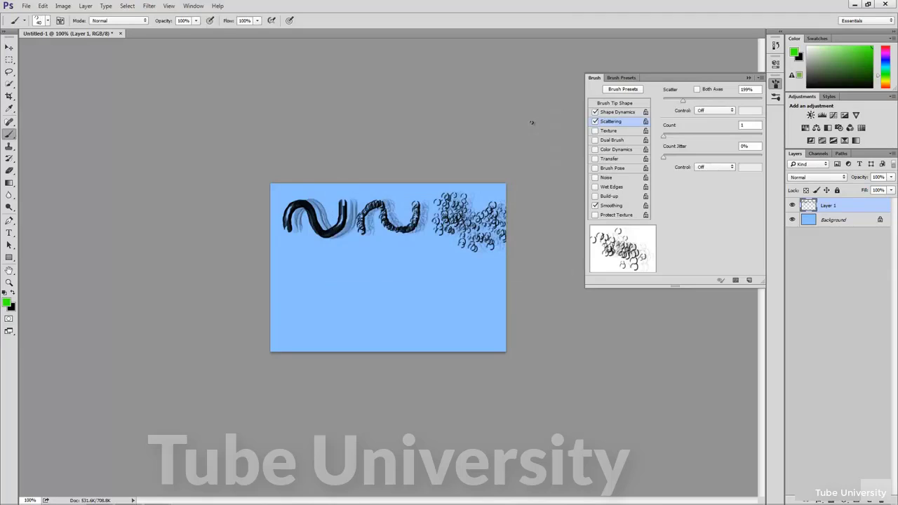
{"action": "mouse_move", "coordinate": [280, 283]}
{"action": "left_mouse_down"}
{"action": "mouse_move", "coordinate": [289, 257]}
{"action": "mouse_move", "coordinate": [300, 254]}
{"action": "mouse_move", "coordinate": [310, 277]}
{"action": "mouse_move", "coordinate": [338, 280]}
{"action": "mouse_move", "coordinate": [354, 247]}
{"action": "mouse_move", "coordinate": [337, 279]}
{"action": "mouse_move", "coordinate": [303, 270]}
{"action": "mouse_move", "coordinate": [300, 281]}
{"action": "mouse_move", "coordinate": [345, 285]}
{"action": "mouse_move", "coordinate": [320, 276]}
{"action": "left_mouse_up"}
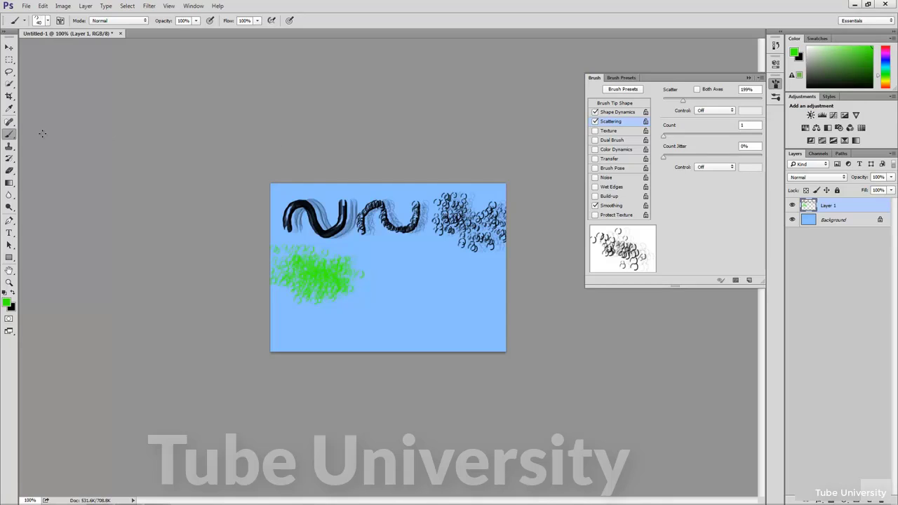
- Switch to the Pencil tool and draw a thin 1 px green wave beside the scattered green patch
{"action": "left_click", "coordinate": [10, 139]}
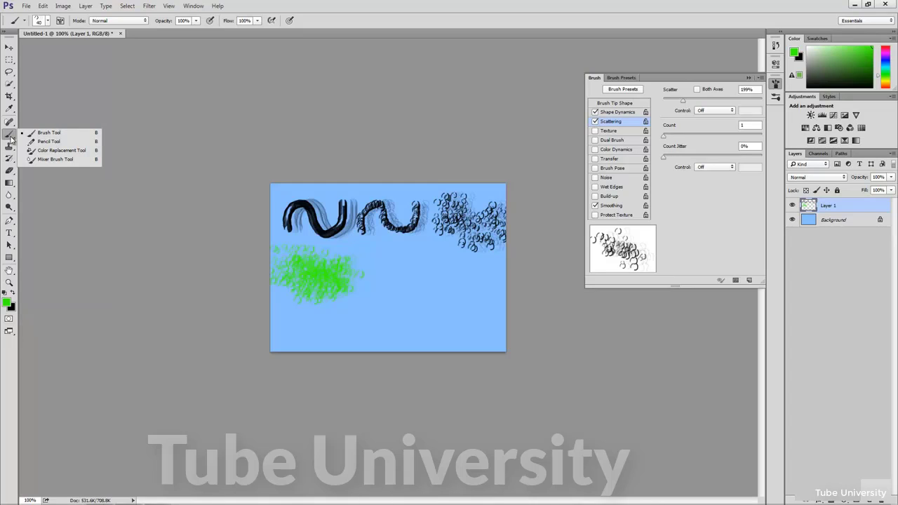
{"action": "left_click", "coordinate": [55, 143]}
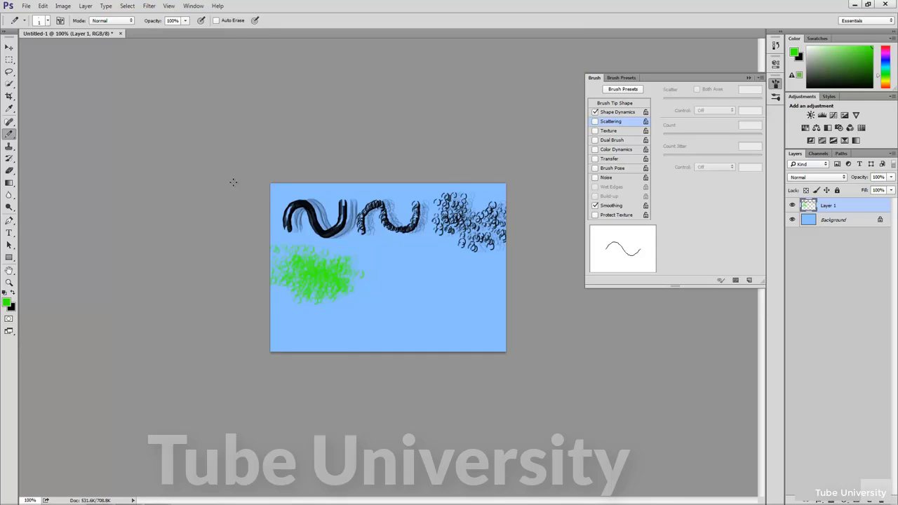
{"action": "mouse_move", "coordinate": [381, 292]}
{"action": "left_mouse_down"}
{"action": "mouse_move", "coordinate": [378, 275]}
{"action": "mouse_move", "coordinate": [407, 284]}
{"action": "mouse_move", "coordinate": [424, 272]}
{"action": "mouse_move", "coordinate": [425, 256]}
{"action": "left_mouse_up"}
- Enlarge the pencil to 69 px and paint a solid green blob to the right of the thin wave
{"action": "left_click", "coordinate": [47, 20]}
{"action": "left_click", "coordinate": [106, 39]}
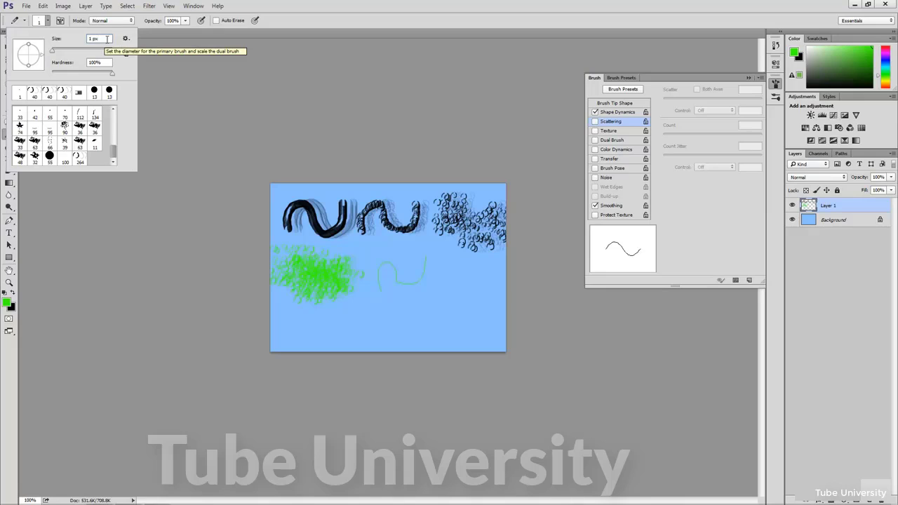
{"action": "mouse_move", "coordinate": [52, 51]}
{"action": "left_mouse_down"}
{"action": "mouse_move", "coordinate": [107, 56]}
{"action": "mouse_move", "coordinate": [51, 49]}
{"action": "left_mouse_up"}
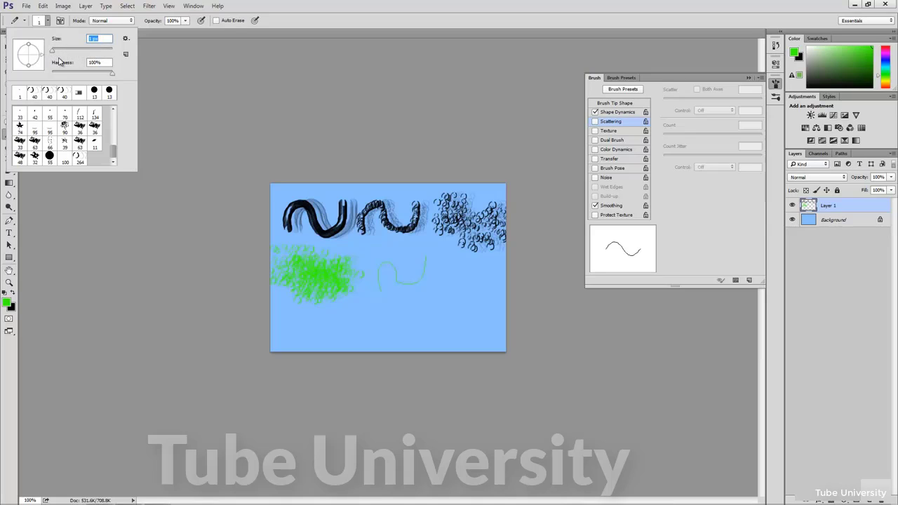
{"action": "left_click", "coordinate": [107, 62]}
{"action": "left_click_drag", "start_coordinate": [106, 63], "coordinate": [78, 63]}
{"action": "left_click_drag", "start_coordinate": [53, 54], "coordinate": [75, 55]}
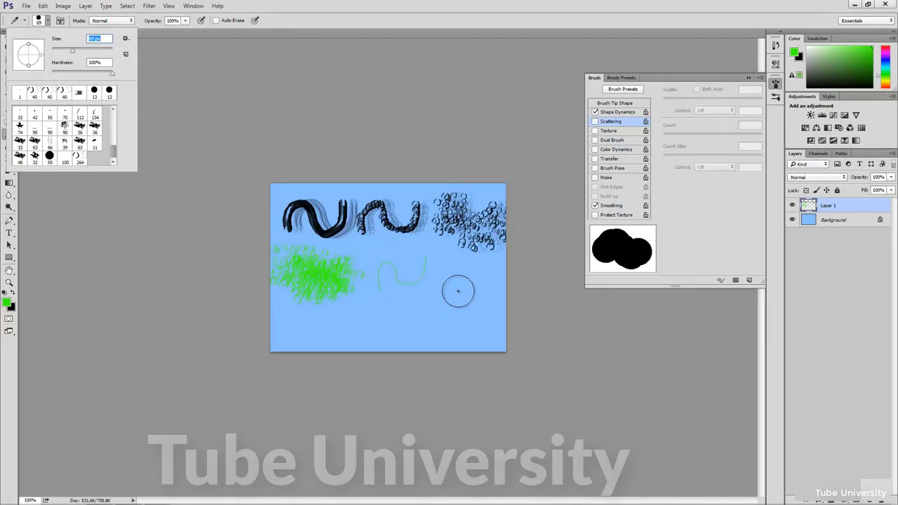
{"action": "left_click_drag", "start_coordinate": [458, 291], "coordinate": [470, 285]}
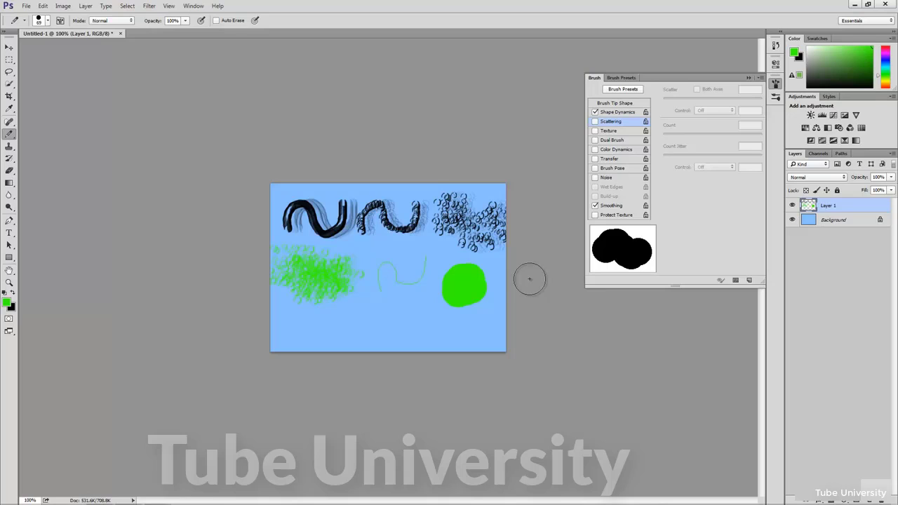
- Lower the pencil's hardness to its minimum and paint a second green blob directly beneath the first one
{"action": "left_click", "coordinate": [48, 21]}
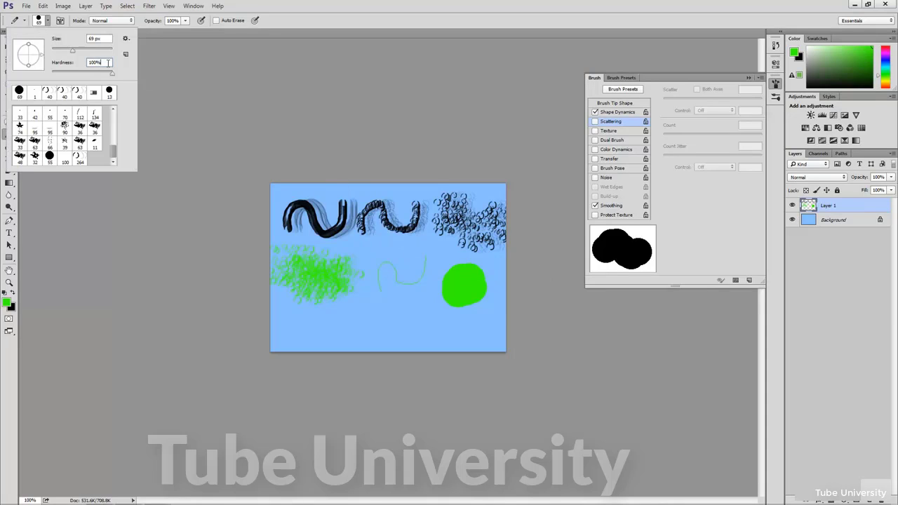
{"action": "left_click_drag", "start_coordinate": [112, 74], "coordinate": [51, 75]}
{"action": "mouse_move", "coordinate": [467, 335]}
{"action": "left_mouse_down"}
{"action": "mouse_move", "coordinate": [475, 327]}
{"action": "mouse_move", "coordinate": [459, 332]}
{"action": "mouse_move", "coordinate": [472, 341]}
{"action": "mouse_move", "coordinate": [461, 331]}
{"action": "left_mouse_up"}
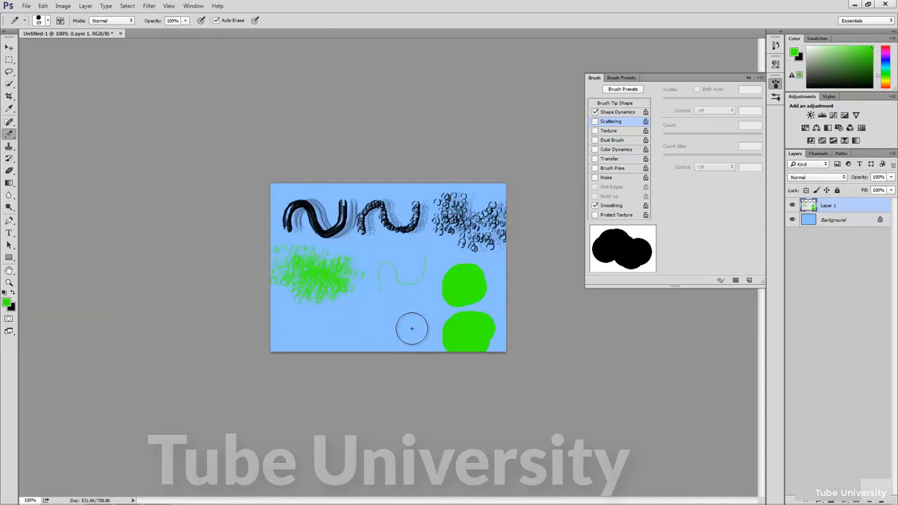
- With Auto Erase on, extend the lower green blob and paint overlapping curved strokes from it, starting over existing paint to alternate black and green
{"action": "mouse_move", "coordinate": [414, 328]}
{"action": "left_mouse_down"}
{"action": "mouse_move", "coordinate": [442, 339]}
{"action": "mouse_move", "coordinate": [431, 330]}
{"action": "mouse_move", "coordinate": [434, 341]}
{"action": "mouse_move", "coordinate": [453, 344]}
{"action": "mouse_move", "coordinate": [465, 334]}
{"action": "mouse_move", "coordinate": [445, 335]}
{"action": "mouse_move", "coordinate": [459, 345]}
{"action": "mouse_move", "coordinate": [468, 337]}
{"action": "mouse_move", "coordinate": [443, 336]}
{"action": "left_mouse_up"}
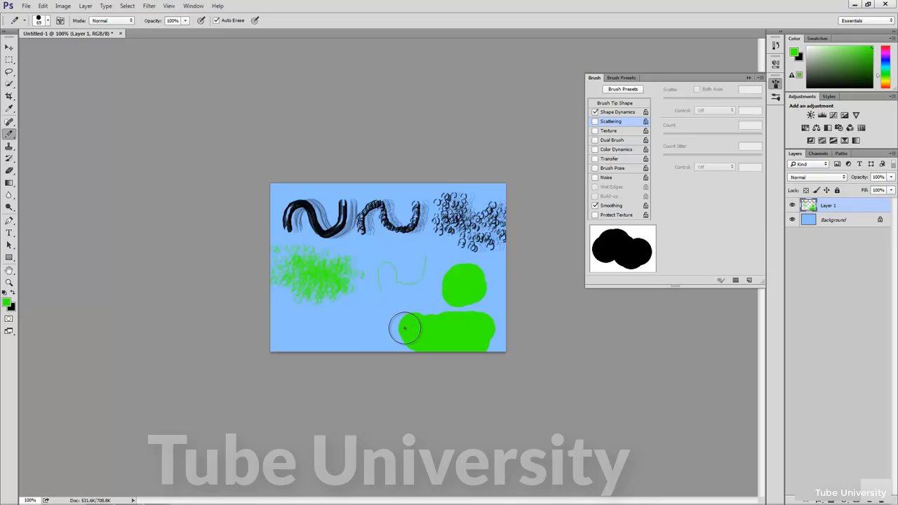
{"action": "mouse_move", "coordinate": [405, 328]}
{"action": "left_mouse_down"}
{"action": "mouse_move", "coordinate": [429, 312]}
{"action": "mouse_move", "coordinate": [498, 310]}
{"action": "left_mouse_up"}
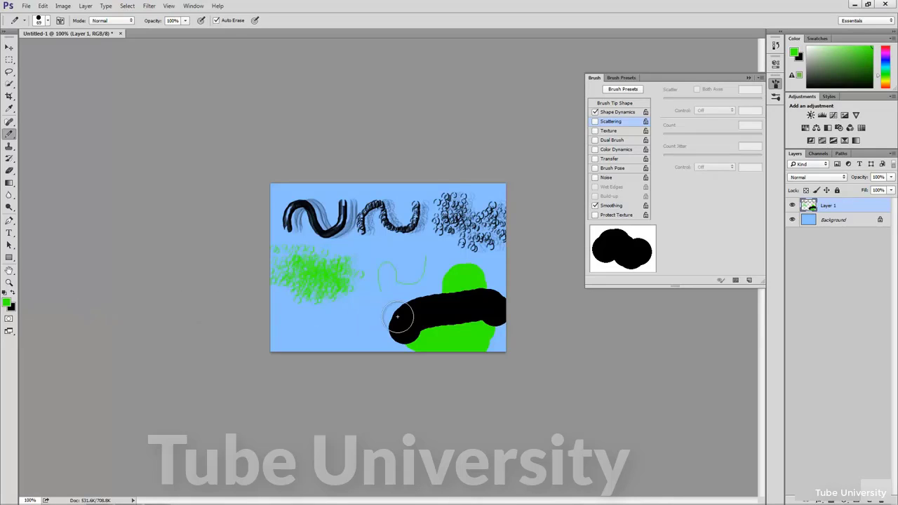
{"action": "mouse_move", "coordinate": [395, 321]}
{"action": "left_mouse_down"}
{"action": "mouse_move", "coordinate": [427, 297]}
{"action": "mouse_move", "coordinate": [503, 295]}
{"action": "left_mouse_up"}
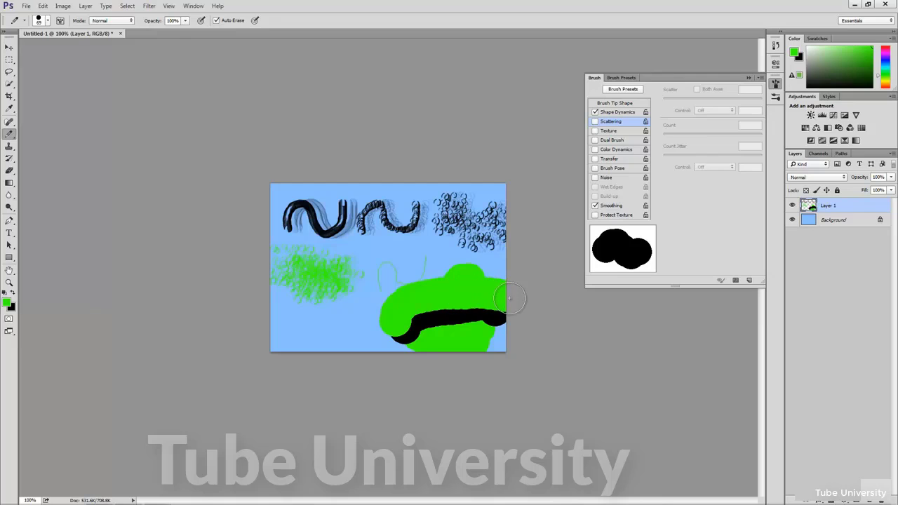
{"action": "left_click", "coordinate": [384, 316]}
{"action": "left_click_drag", "start_coordinate": [390, 304], "coordinate": [502, 280]}
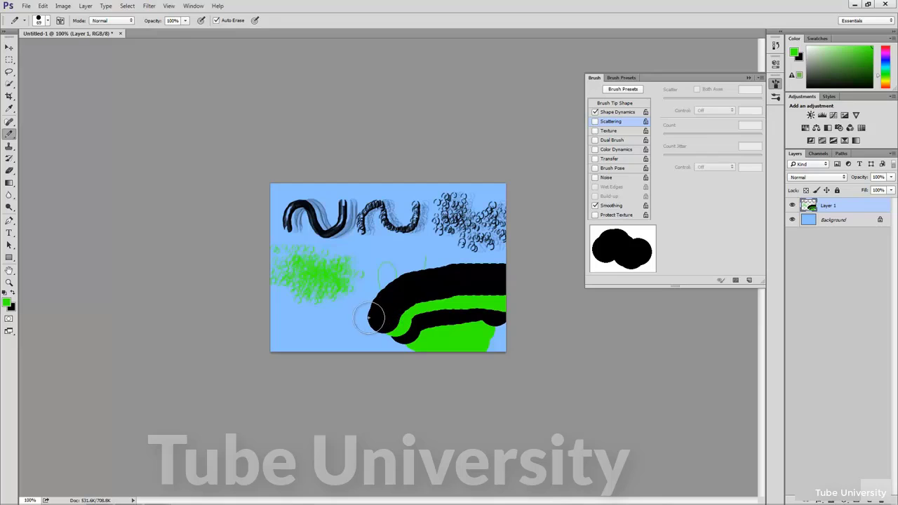
{"action": "mouse_move", "coordinate": [367, 315]}
{"action": "left_mouse_down"}
{"action": "mouse_move", "coordinate": [387, 290]}
{"action": "mouse_move", "coordinate": [419, 275]}
{"action": "mouse_move", "coordinate": [508, 259]}
{"action": "left_mouse_up"}
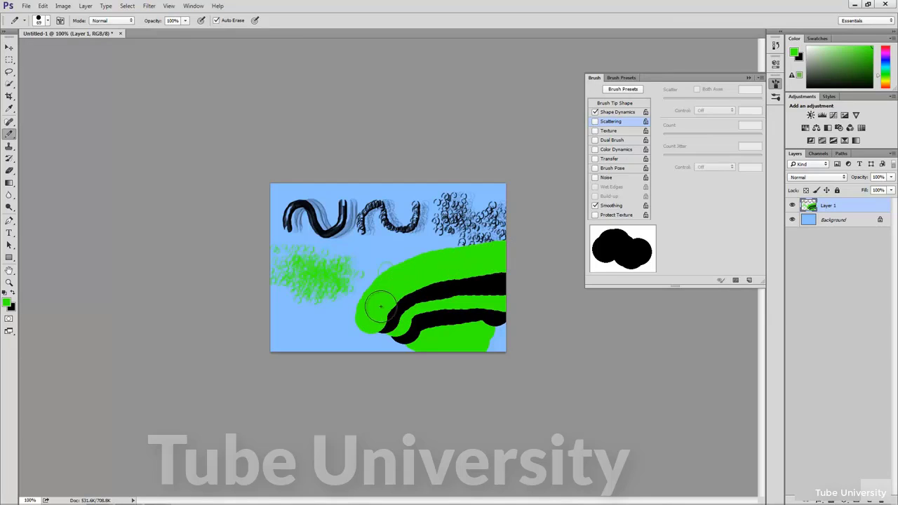
{"action": "left_click", "coordinate": [361, 316]}
{"action": "mouse_move", "coordinate": [369, 291]}
{"action": "left_mouse_down"}
{"action": "mouse_move", "coordinate": [418, 256]}
{"action": "mouse_move", "coordinate": [507, 241]}
{"action": "left_mouse_up"}
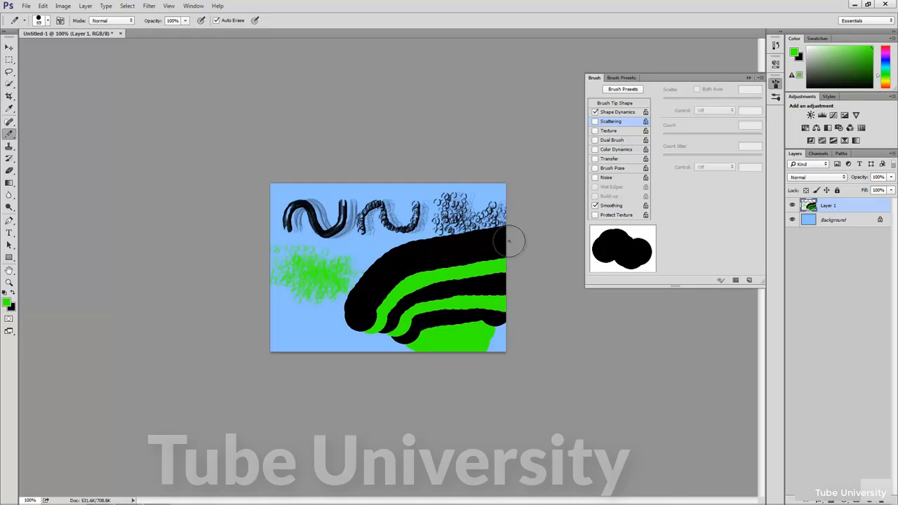
- Swap the foreground and background colours and swap them back, twice in a row
{"action": "left_click", "coordinate": [14, 295]}
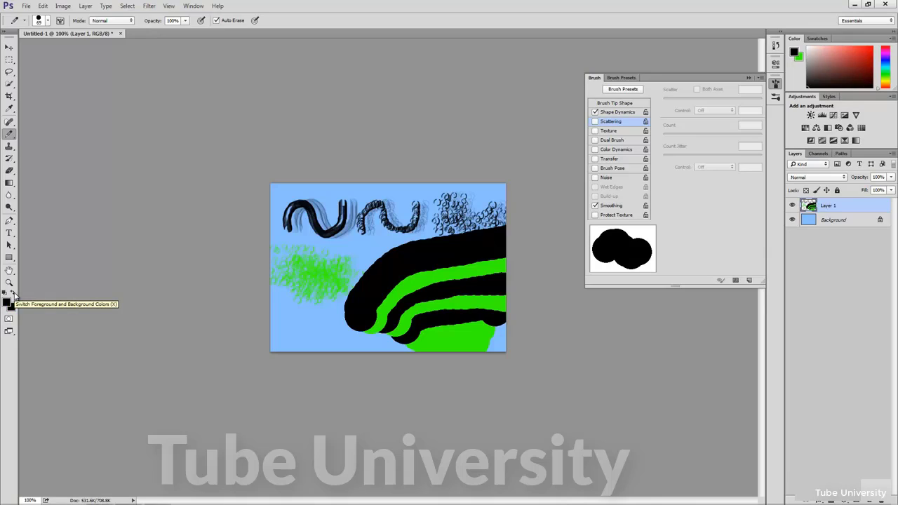
{"action": "left_click", "coordinate": [14, 295]}
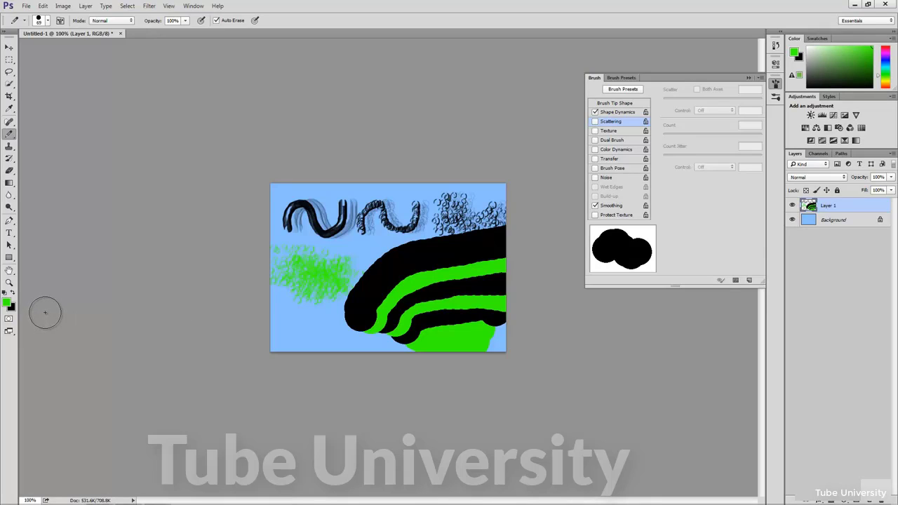
{"action": "key", "text": "x"}
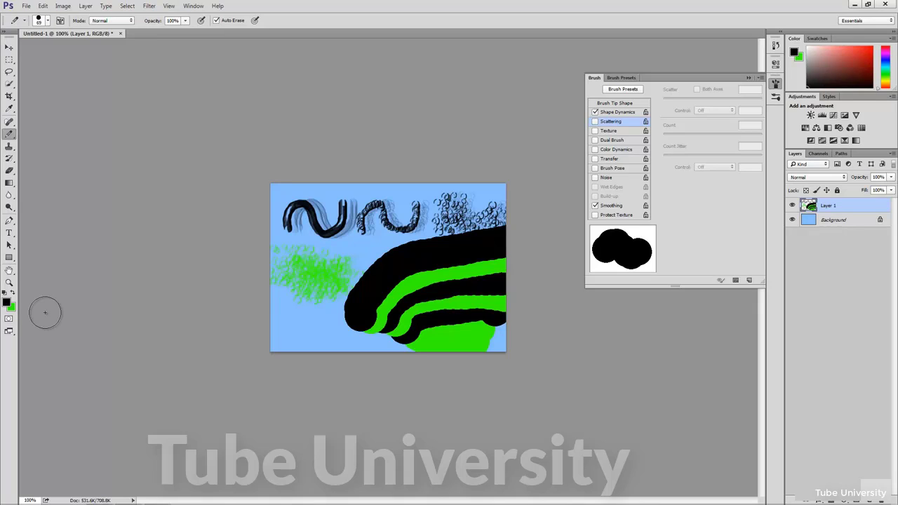
{"action": "key", "text": "x"}
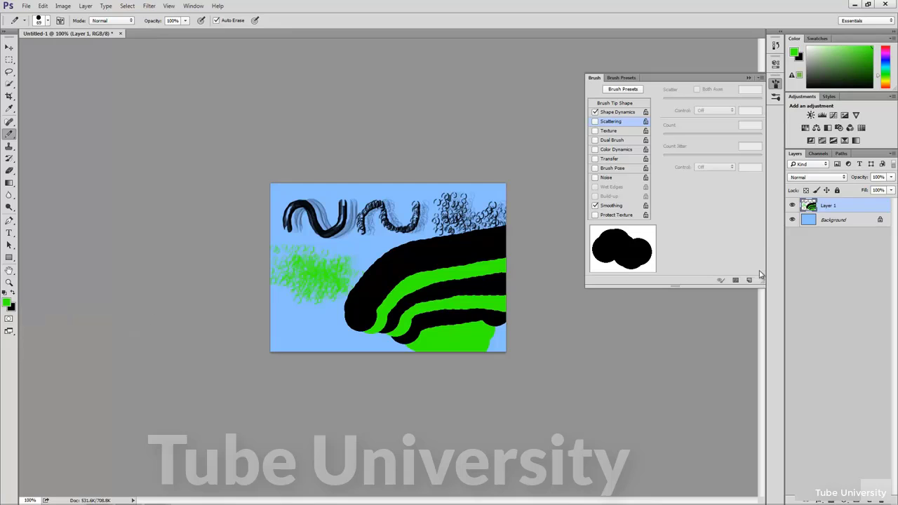
- Replace Layer 1 with a fresh empty layer and paint crossing horizontal and vertical straight green strokes on it
{"action": "left_click_drag", "start_coordinate": [831, 207], "coordinate": [869, 499]}
{"action": "left_click", "coordinate": [869, 500]}
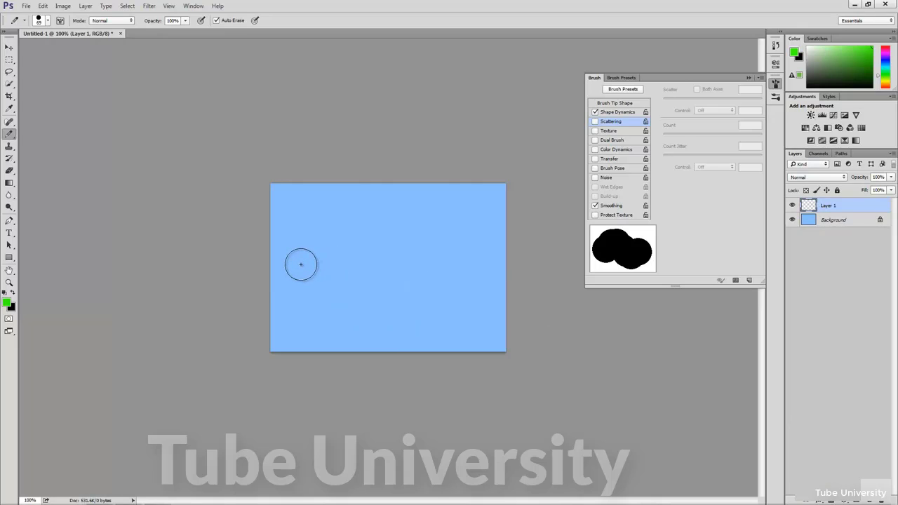
{"action": "left_click_drag", "start_coordinate": [301, 264], "coordinate": [481, 273]}
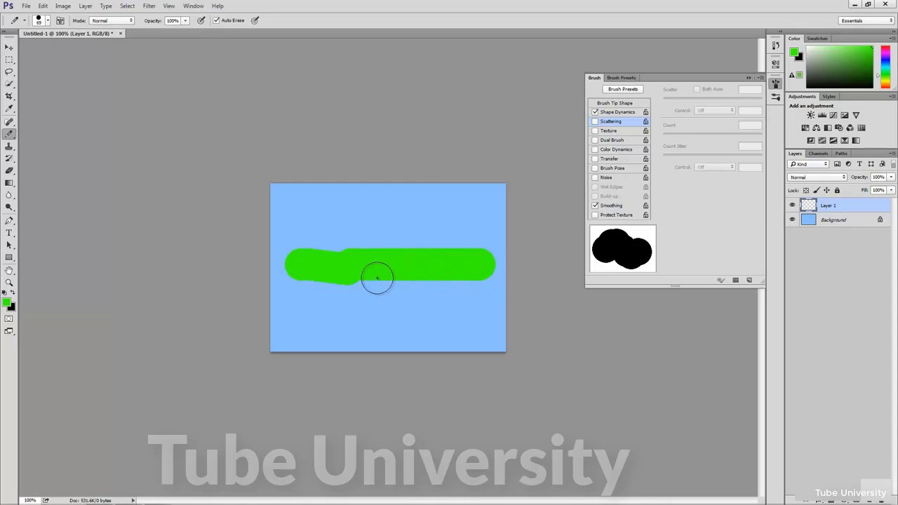
{"action": "mouse_move", "coordinate": [477, 292]}
{"action": "left_mouse_down"}
{"action": "mouse_move", "coordinate": [490, 299]}
{"action": "mouse_move", "coordinate": [402, 296]}
{"action": "left_mouse_up"}
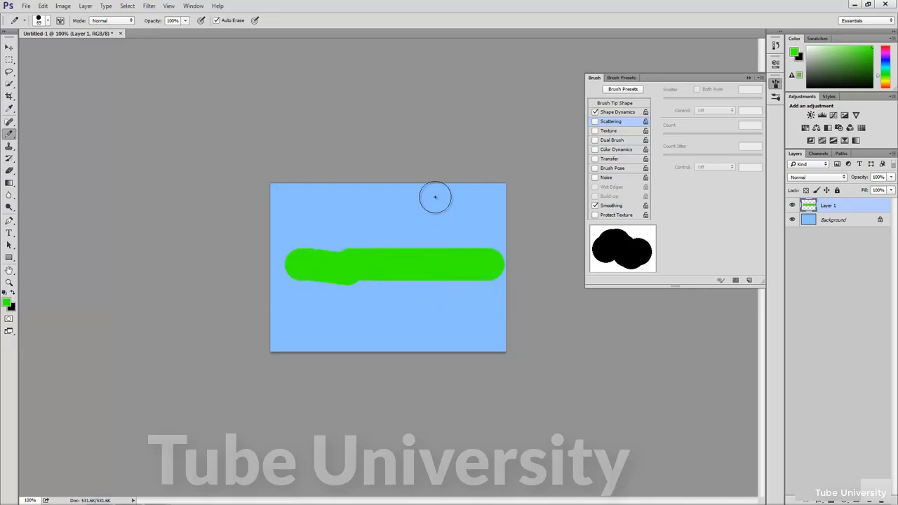
{"action": "left_click_drag", "start_coordinate": [435, 197], "coordinate": [428, 335]}
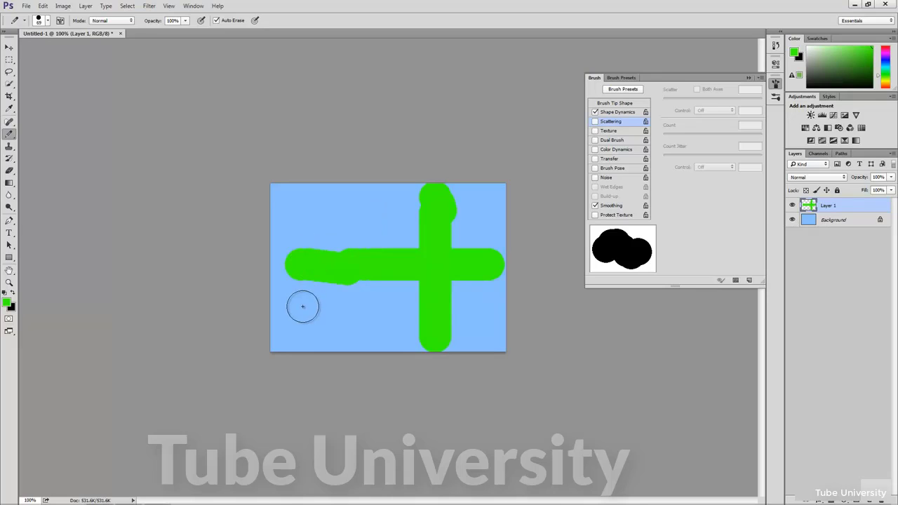
- Reduce the pencil to 35 px and draw connected straight segments along the canvas's lower, right and upper edges, ending in a zigzag
{"action": "key", "text": "bracketleft"}
{"action": "key", "text": "bracketleft"}
{"action": "key", "text": "bracketleft"}
{"action": "key", "text": "bracketleft"}
{"action": "key", "text": "bracketleft"}
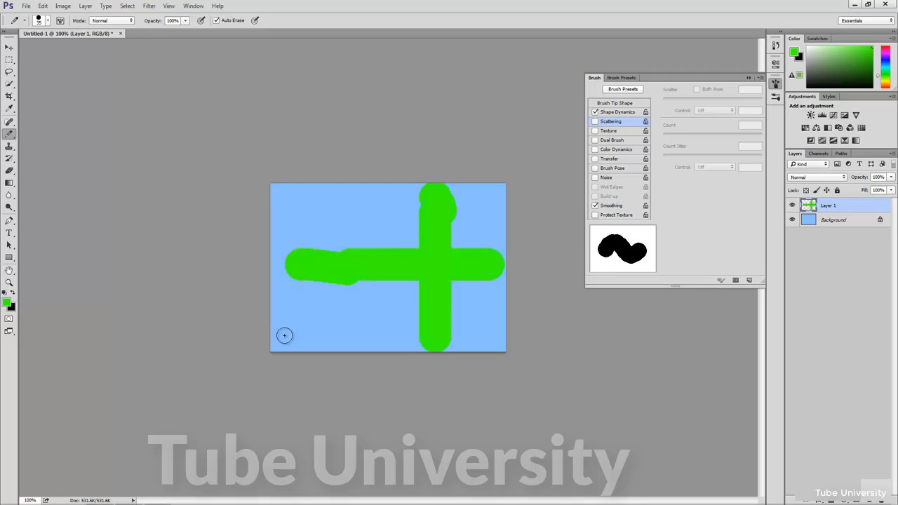
{"action": "left_click", "coordinate": [285, 335]}
{"action": "left_click", "coordinate": [487, 329], "text": "shift"}
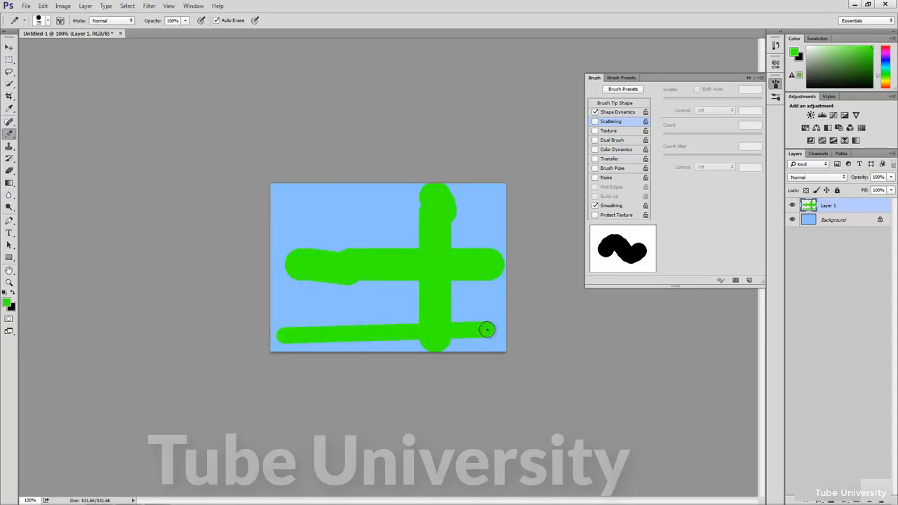
{"action": "left_click", "coordinate": [482, 205], "text": "shift"}
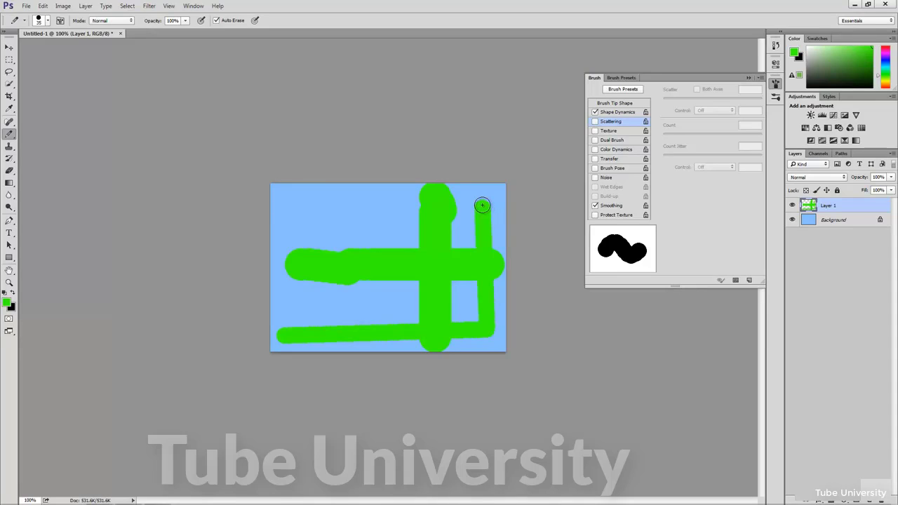
{"action": "left_click", "coordinate": [394, 198], "text": "shift"}
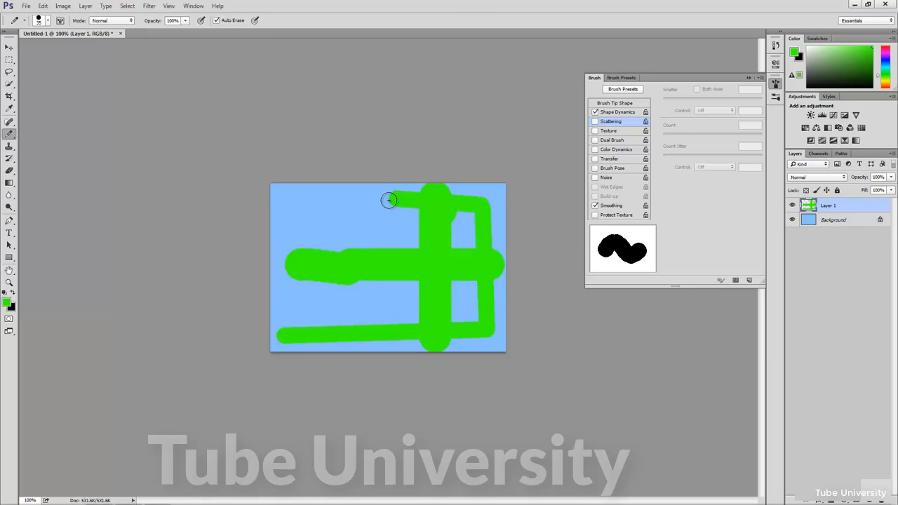
{"action": "left_click", "coordinate": [373, 230], "text": "shift"}
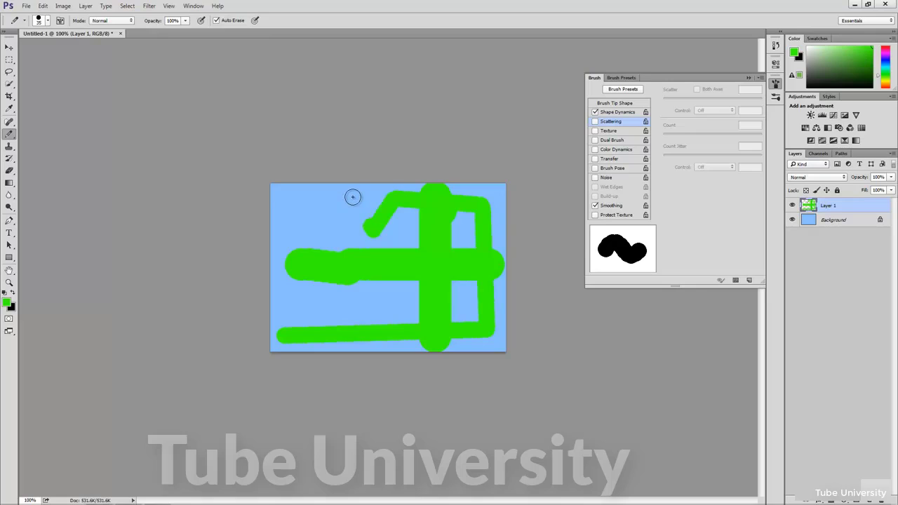
{"action": "left_click", "coordinate": [353, 196], "text": "shift"}
{"action": "left_click", "coordinate": [329, 232], "text": "shift"}
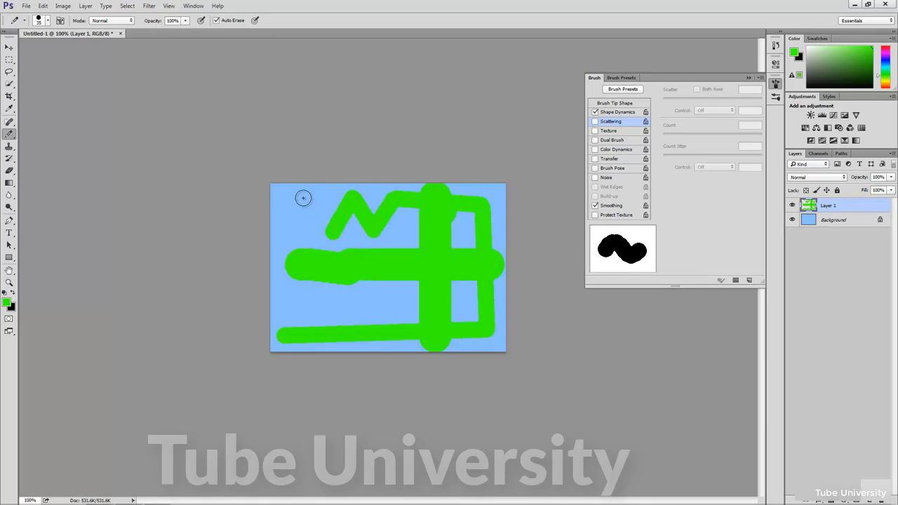
{"action": "left_click", "coordinate": [303, 198], "text": "shift"}
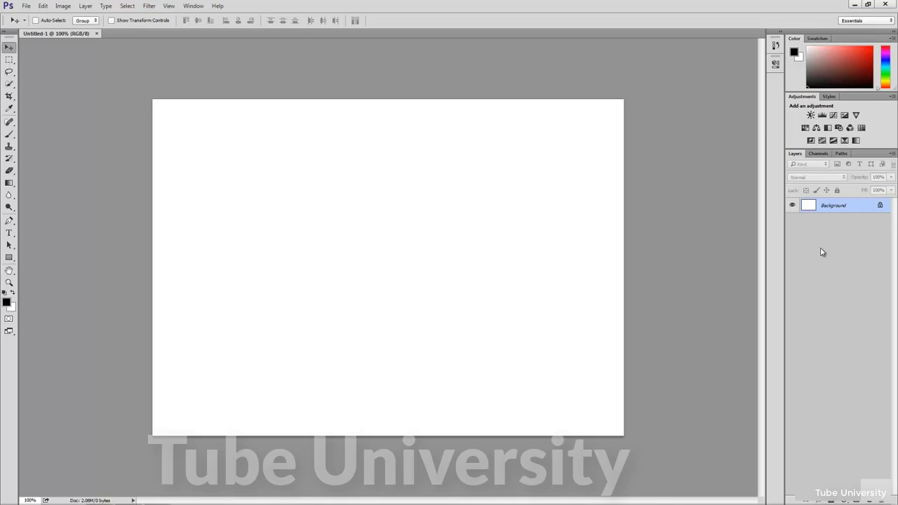
- Draw a black rectangle shape about 327 × 165 px on the canvas's left half and view its shape path
{"action": "left_click", "coordinate": [10, 258]}
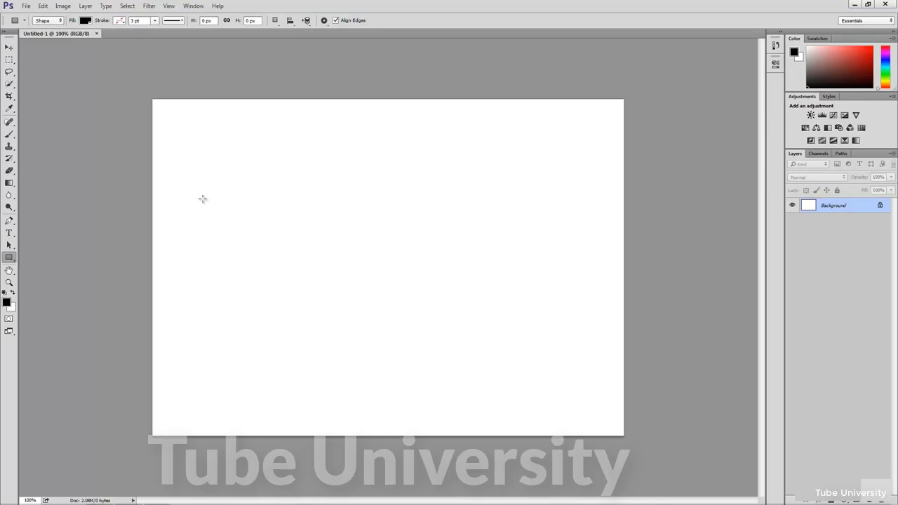
{"action": "left_click_drag", "start_coordinate": [214, 221], "coordinate": [350, 270]}
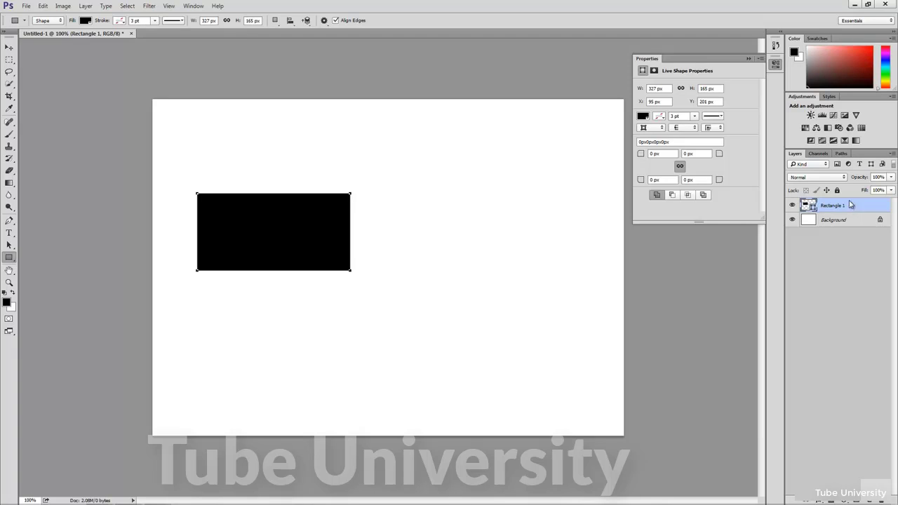
{"action": "left_click", "coordinate": [842, 153]}
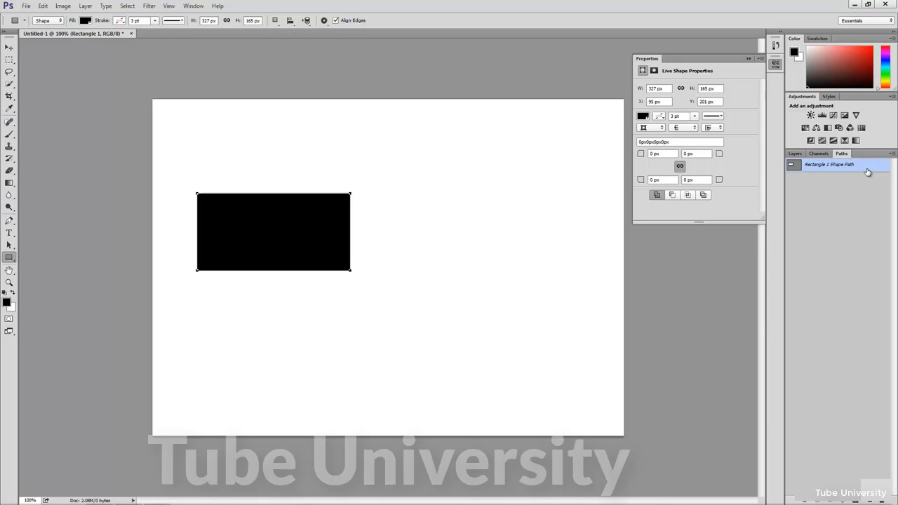
{"action": "left_click", "coordinate": [797, 156]}
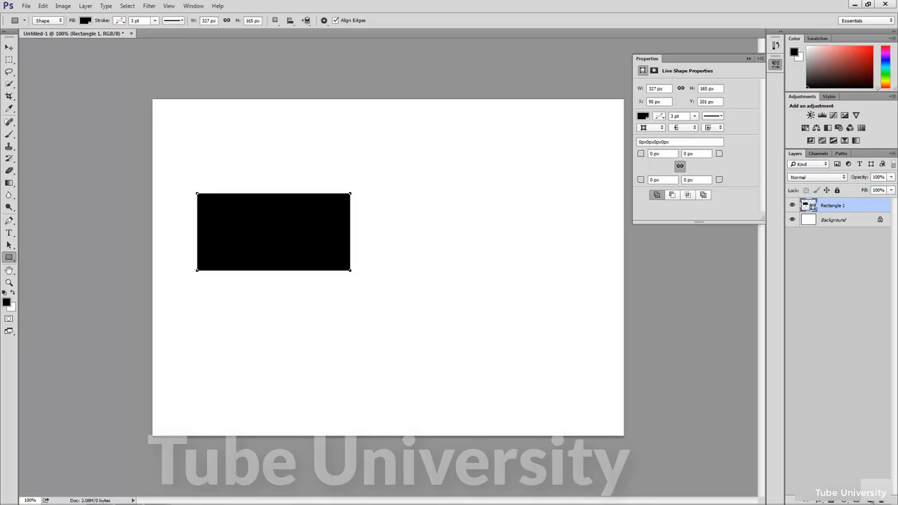
- On a new layer, marquee a tall rectangular area beside the black rectangle, fill it with Black at 100% opacity, and deselect
{"action": "left_click", "coordinate": [869, 501]}
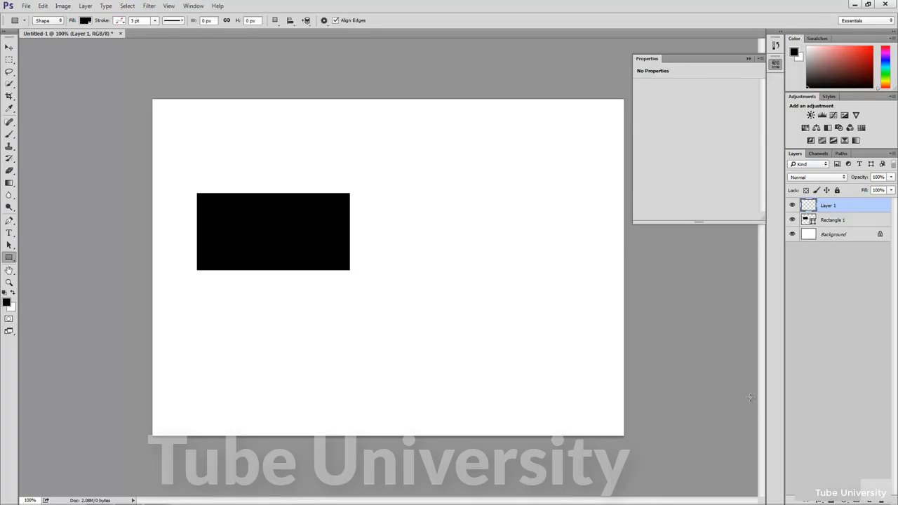
{"action": "left_click", "coordinate": [9, 60]}
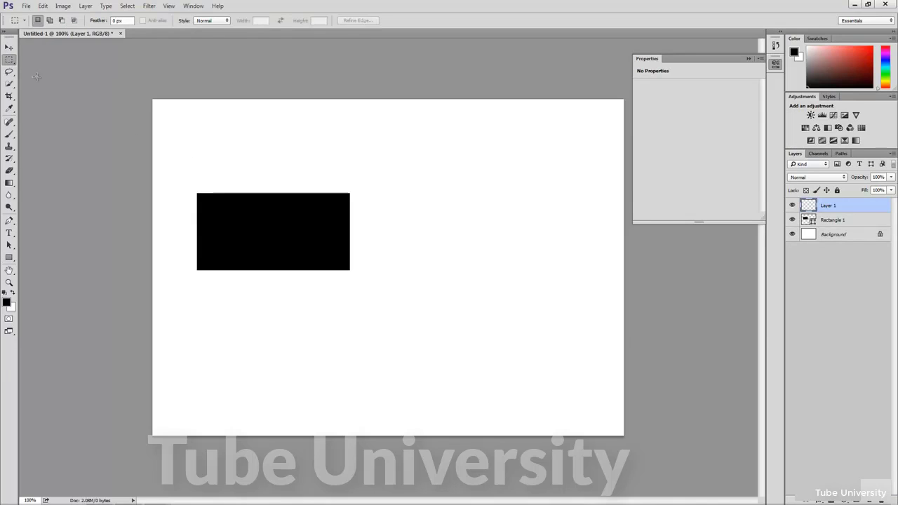
{"action": "left_click_drag", "start_coordinate": [441, 153], "coordinate": [535, 289]}
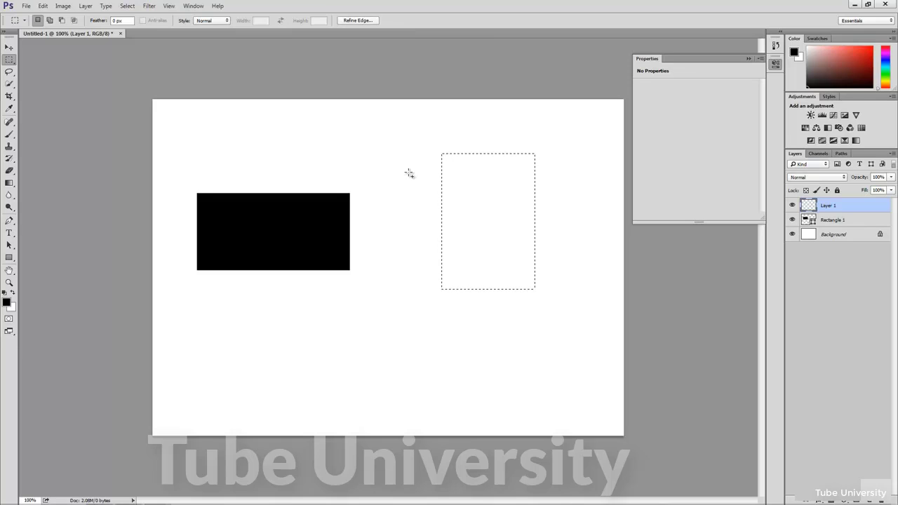
{"action": "key", "text": "shift+F5"}
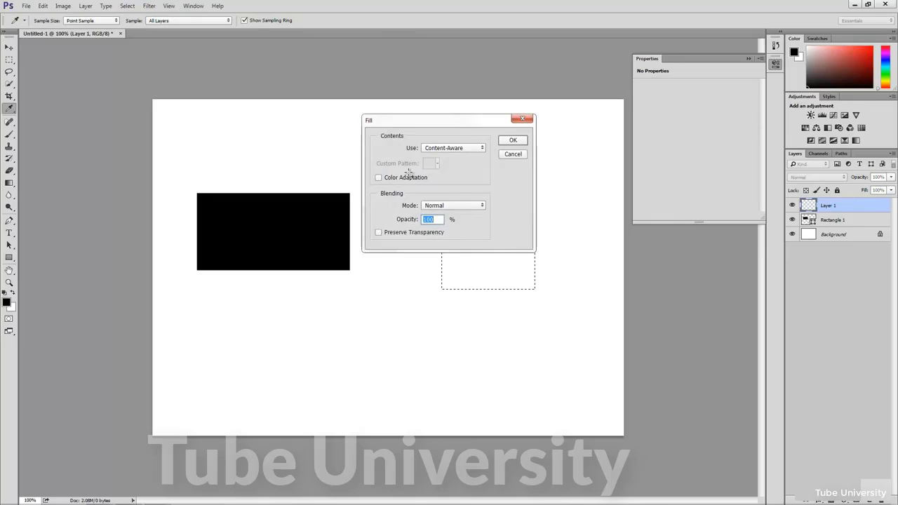
{"action": "left_click_drag", "start_coordinate": [438, 124], "coordinate": [393, 135]}
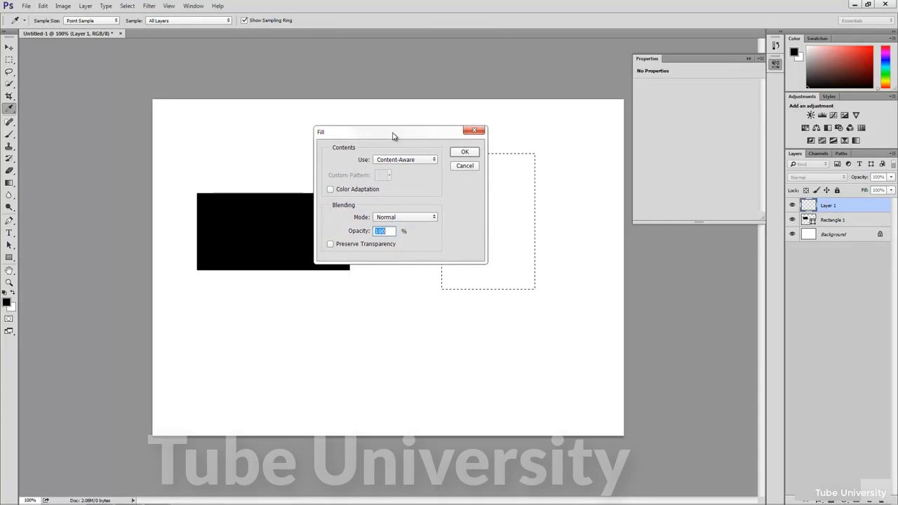
{"action": "left_click", "coordinate": [432, 161]}
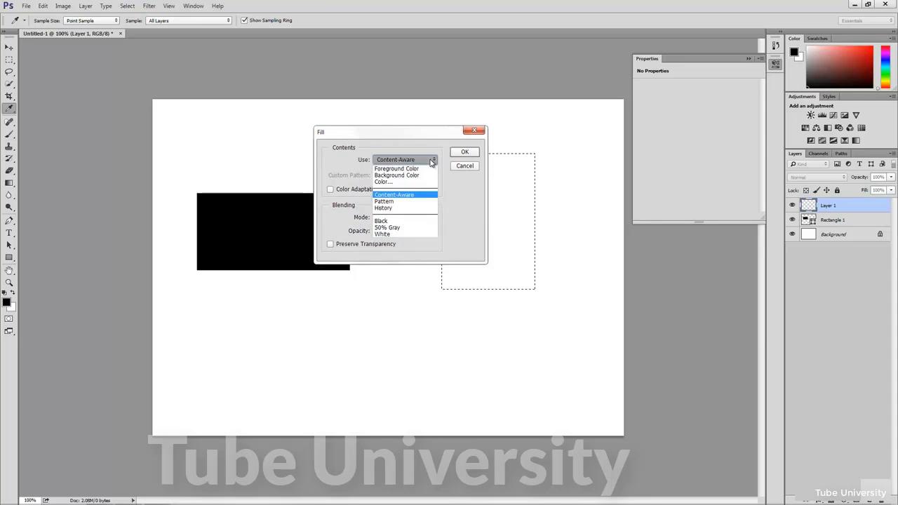
{"action": "left_click", "coordinate": [407, 222]}
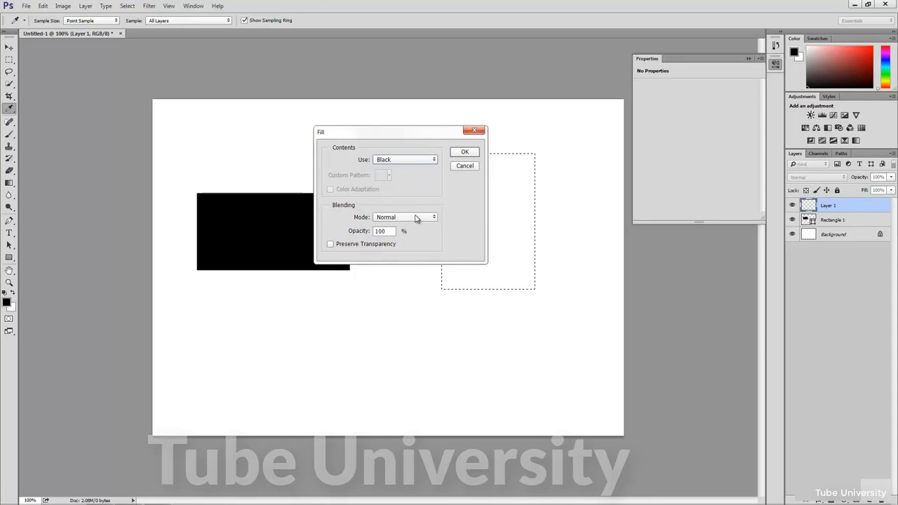
{"action": "left_click", "coordinate": [464, 154]}
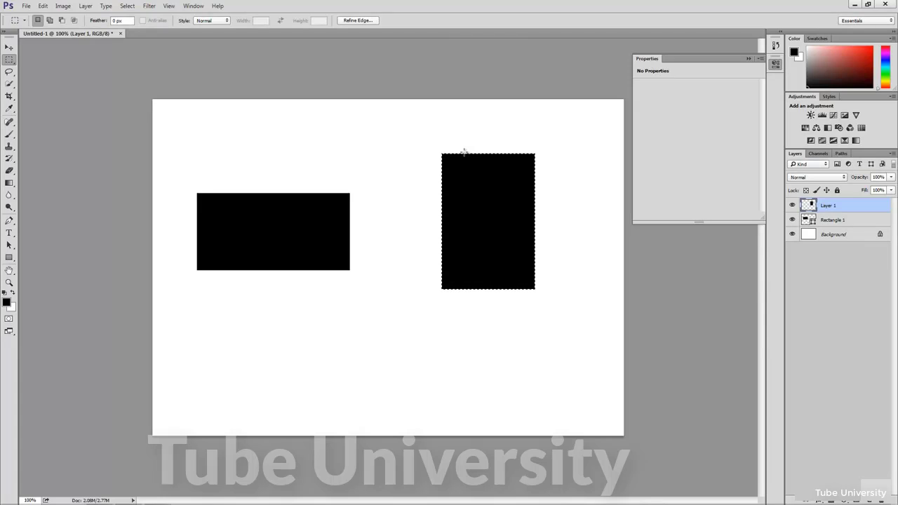
{"action": "left_click", "coordinate": [464, 151]}
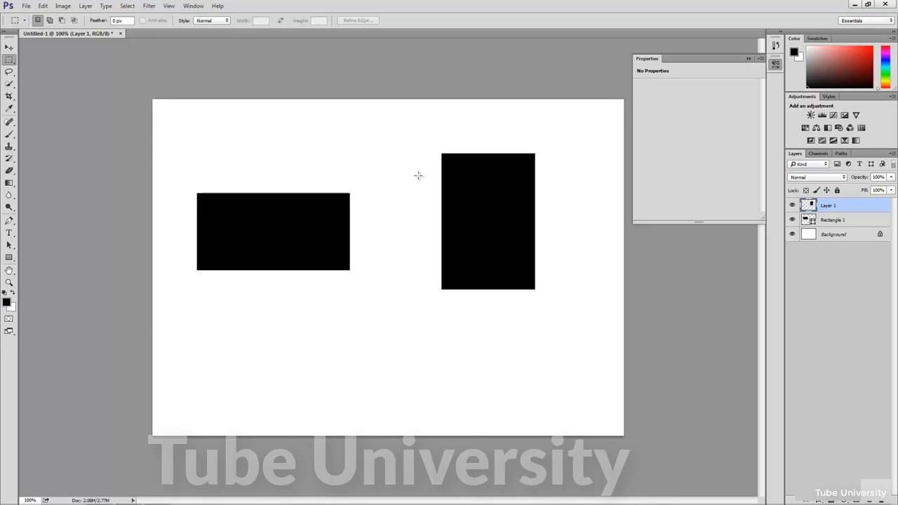
- Rename Layer 1 as Raster and the Rectangle 1 layer as Vector
{"action": "double_click", "coordinate": [828, 206]}
{"action": "type", "text": "Raster"}
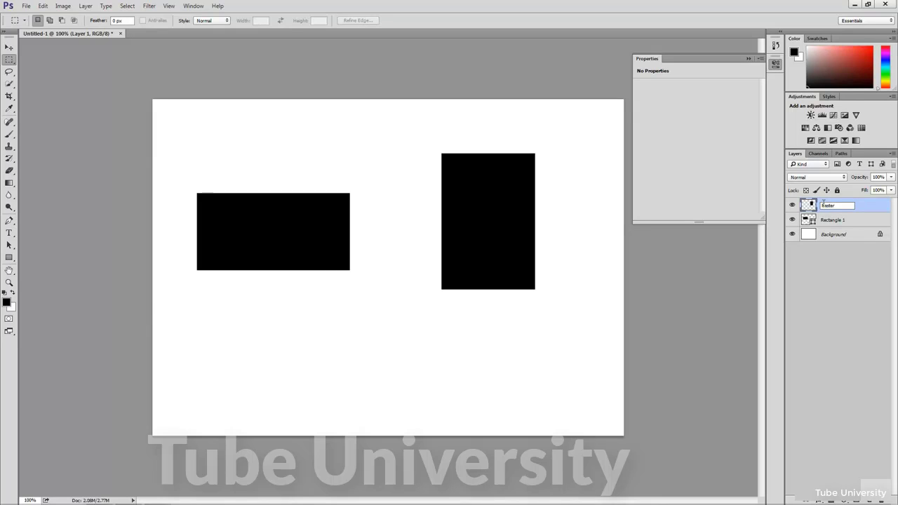
{"action": "double_click", "coordinate": [830, 221]}
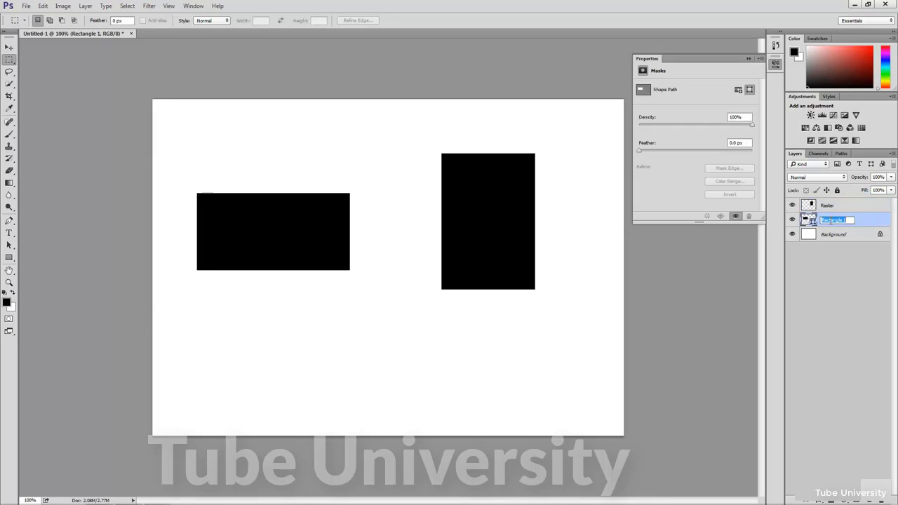
{"action": "type", "text": "Vector"}
- Erase wavy strokes into the left edge of the tall black rectangle on the Raster layer with the 13 px Eraser
{"action": "left_click", "coordinate": [852, 205]}
{"action": "left_click", "coordinate": [852, 205]}
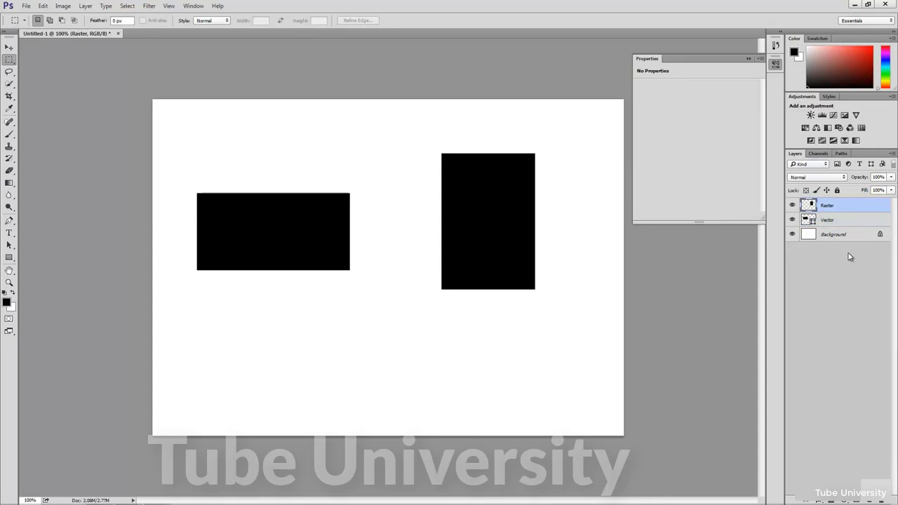
{"action": "left_click", "coordinate": [10, 171]}
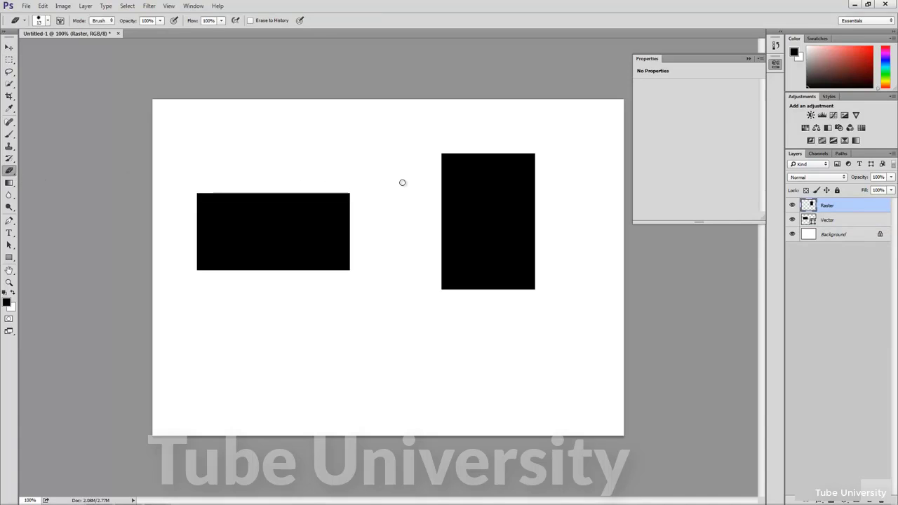
{"action": "mouse_move", "coordinate": [431, 183]}
{"action": "left_mouse_down"}
{"action": "mouse_move", "coordinate": [462, 194]}
{"action": "mouse_move", "coordinate": [426, 204]}
{"action": "mouse_move", "coordinate": [470, 213]}
{"action": "mouse_move", "coordinate": [460, 226]}
{"action": "mouse_move", "coordinate": [433, 232]}
{"action": "mouse_move", "coordinate": [462, 238]}
{"action": "mouse_move", "coordinate": [463, 252]}
{"action": "mouse_move", "coordinate": [423, 259]}
{"action": "left_mouse_up"}
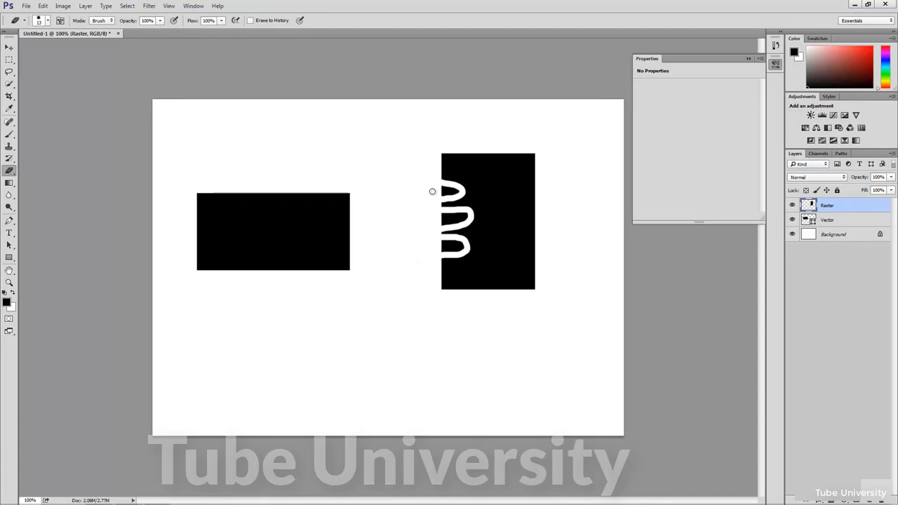
{"action": "mouse_move", "coordinate": [437, 191]}
{"action": "left_mouse_down"}
{"action": "mouse_move", "coordinate": [458, 200]}
{"action": "mouse_move", "coordinate": [432, 208]}
{"action": "mouse_move", "coordinate": [437, 220]}
{"action": "mouse_move", "coordinate": [453, 219]}
{"action": "mouse_move", "coordinate": [454, 232]}
{"action": "mouse_move", "coordinate": [420, 243]}
{"action": "mouse_move", "coordinate": [449, 250]}
{"action": "mouse_move", "coordinate": [450, 259]}
{"action": "mouse_move", "coordinate": [430, 268]}
{"action": "mouse_move", "coordinate": [421, 243]}
{"action": "left_mouse_up"}
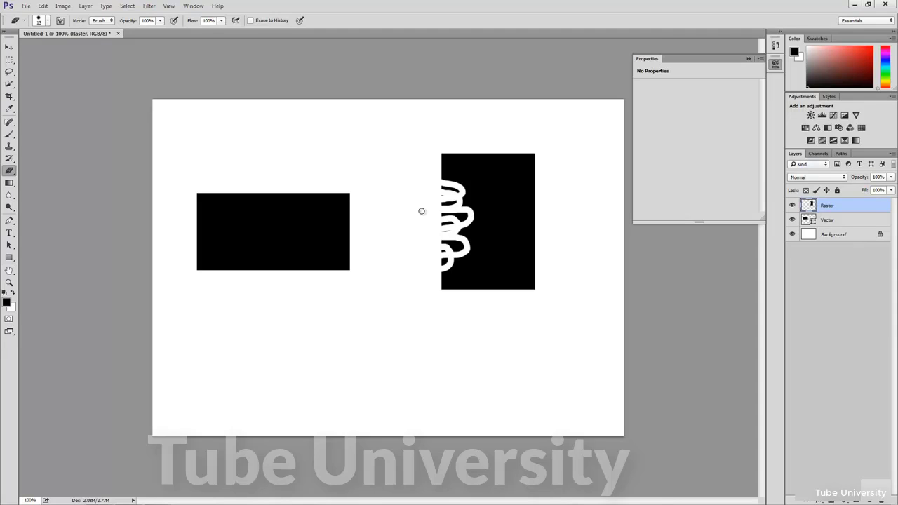
- Try to erase part of the rectangle on the Vector layer, declining to rasterize the shape
{"action": "left_click", "coordinate": [830, 223]}
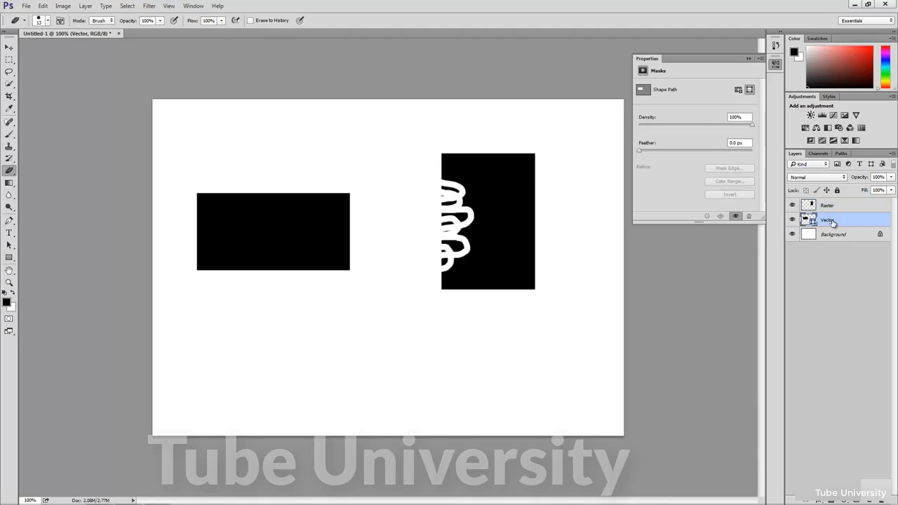
{"action": "left_click", "coordinate": [274, 222]}
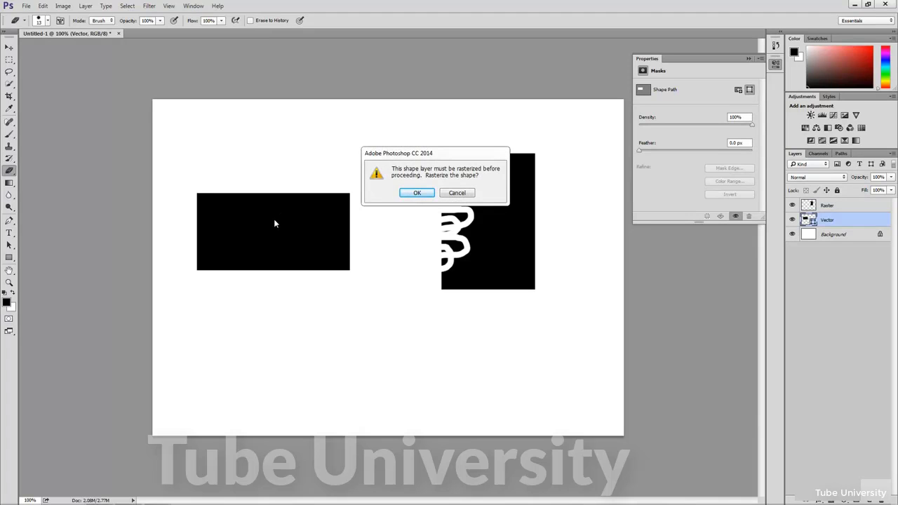
{"action": "left_click_drag", "start_coordinate": [442, 153], "coordinate": [412, 168]}
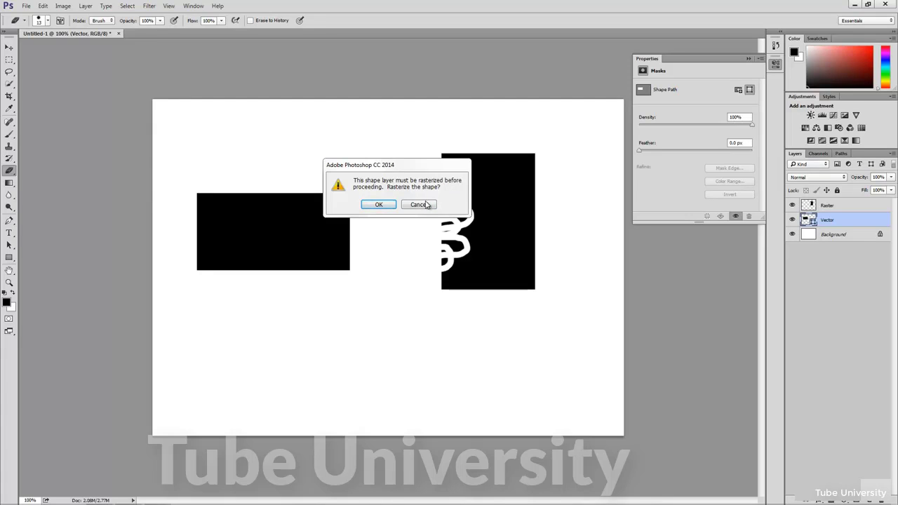
{"action": "left_click", "coordinate": [423, 204]}
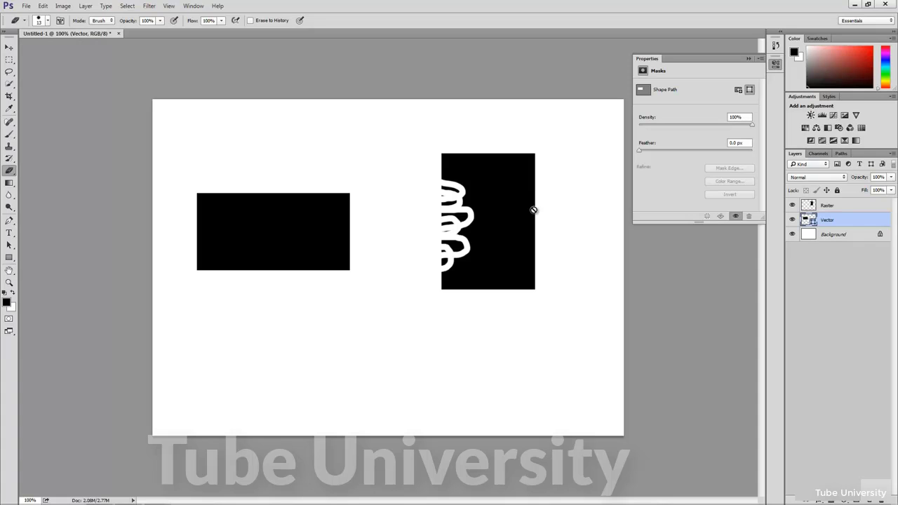
- Delete the Raster and Vector layers and draw a black rounded rectangle about 224 × 177 px with a 10 px corner radius
{"action": "left_click", "coordinate": [844, 209], "text": "shift"}
{"action": "left_click_drag", "start_coordinate": [847, 223], "coordinate": [883, 500]}
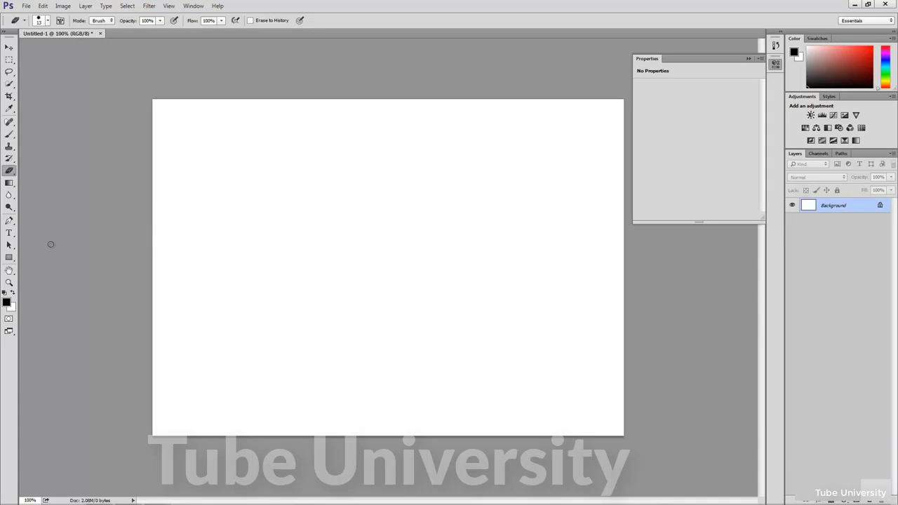
{"action": "left_click", "coordinate": [11, 261]}
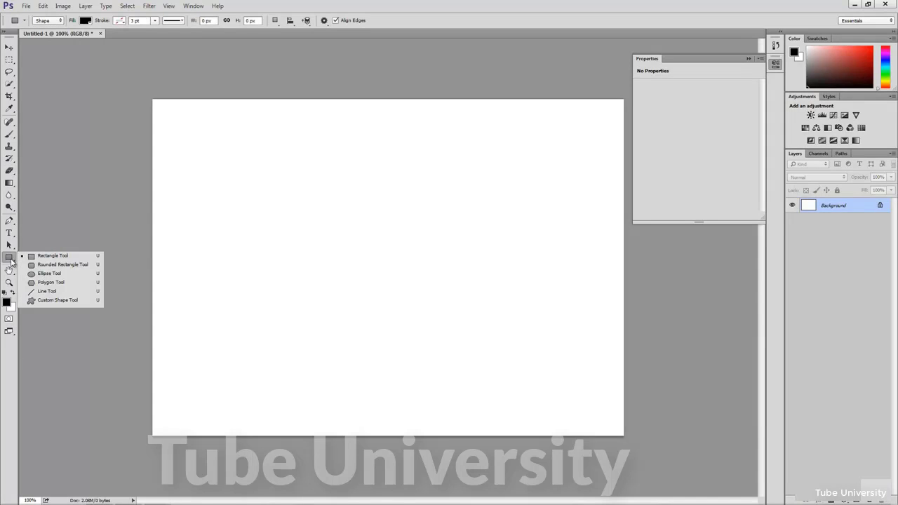
{"action": "left_click", "coordinate": [70, 270]}
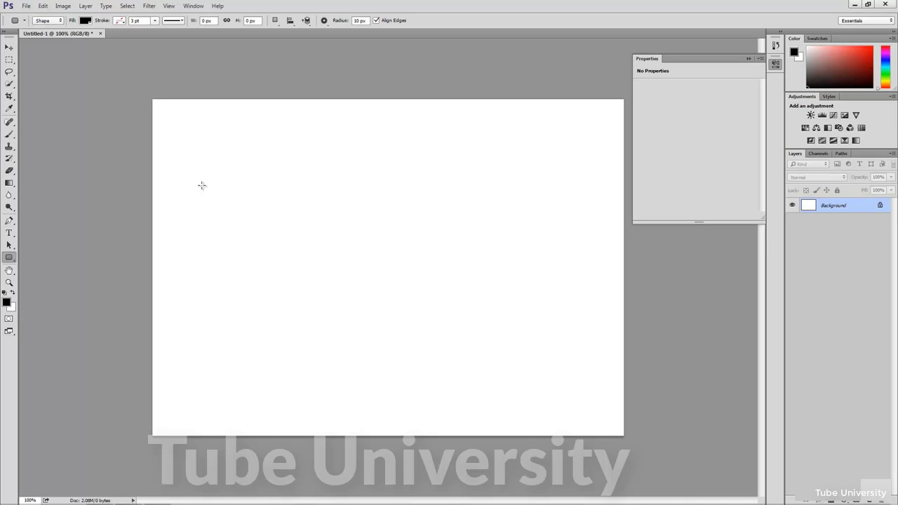
{"action": "left_click_drag", "start_coordinate": [202, 188], "coordinate": [307, 270]}
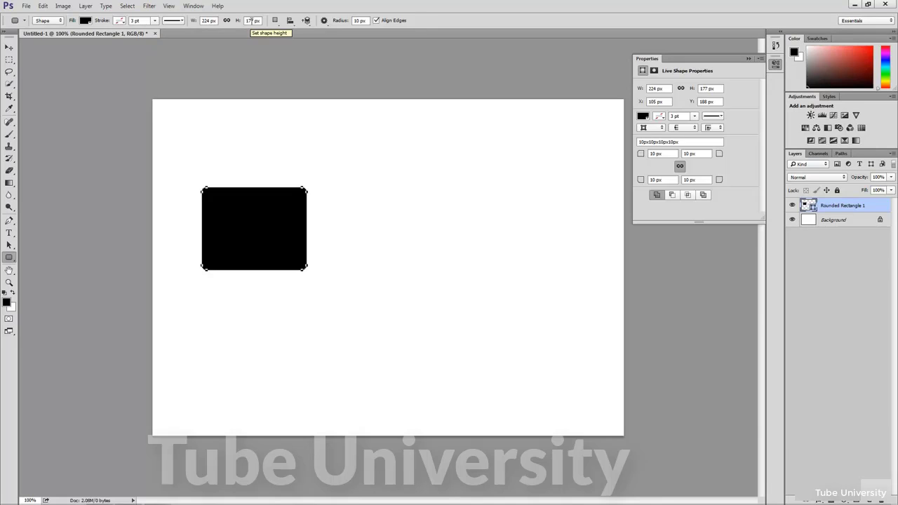
- Give the rounded rectangle a Darker Cyan fill and a bright pink stroke about 19.4 pt wide
{"action": "left_click", "coordinate": [85, 21]}
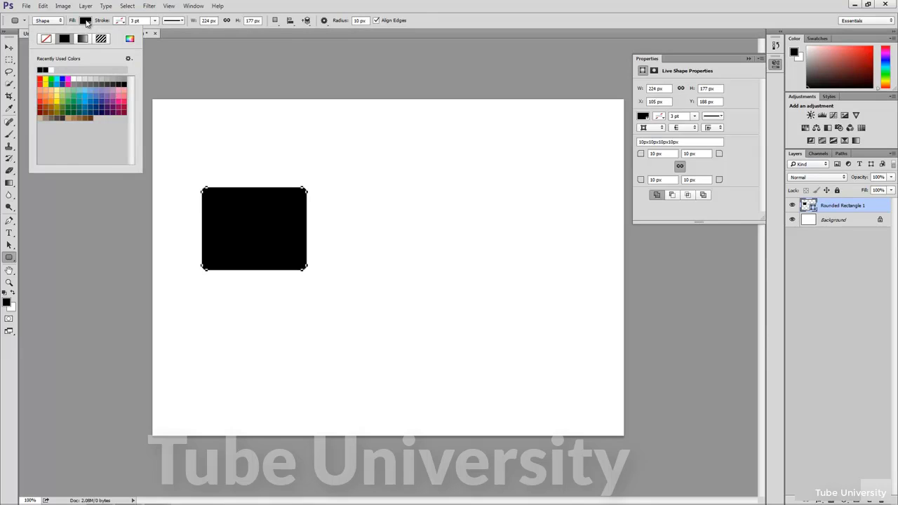
{"action": "left_click", "coordinate": [89, 108]}
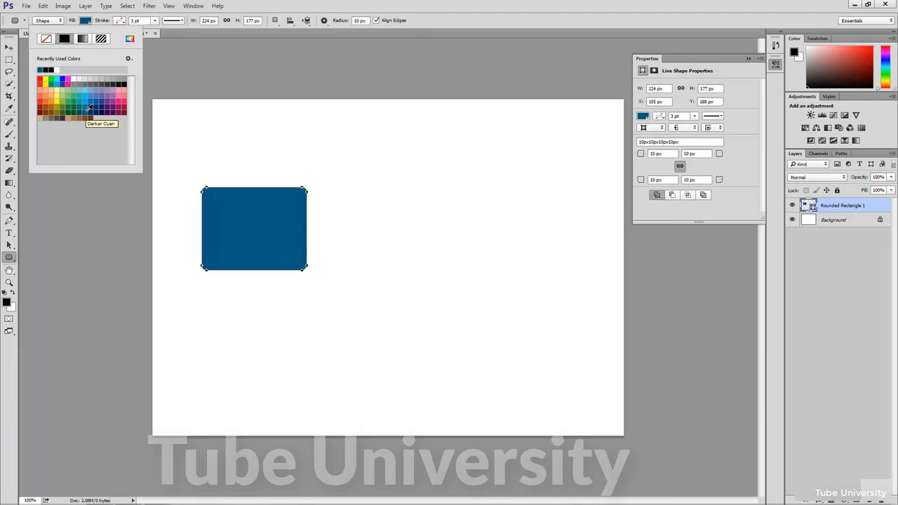
{"action": "left_click", "coordinate": [123, 21]}
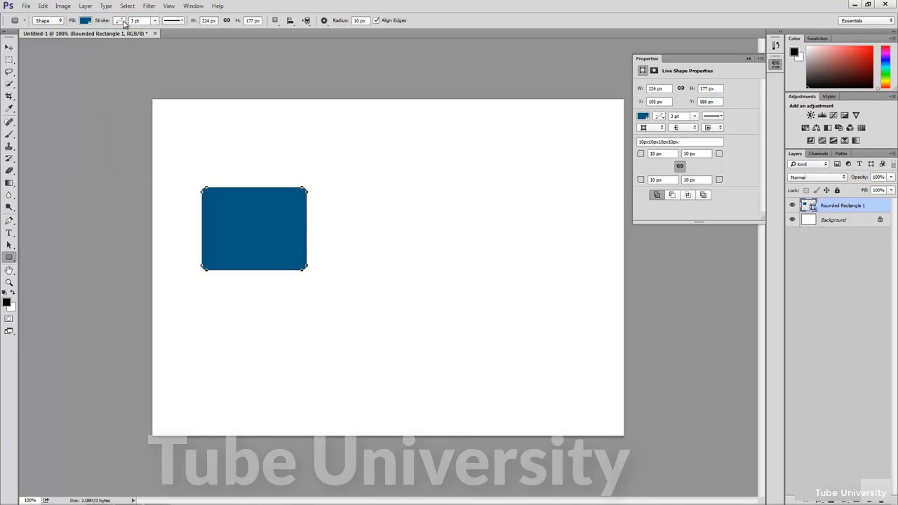
{"action": "left_click", "coordinate": [123, 22]}
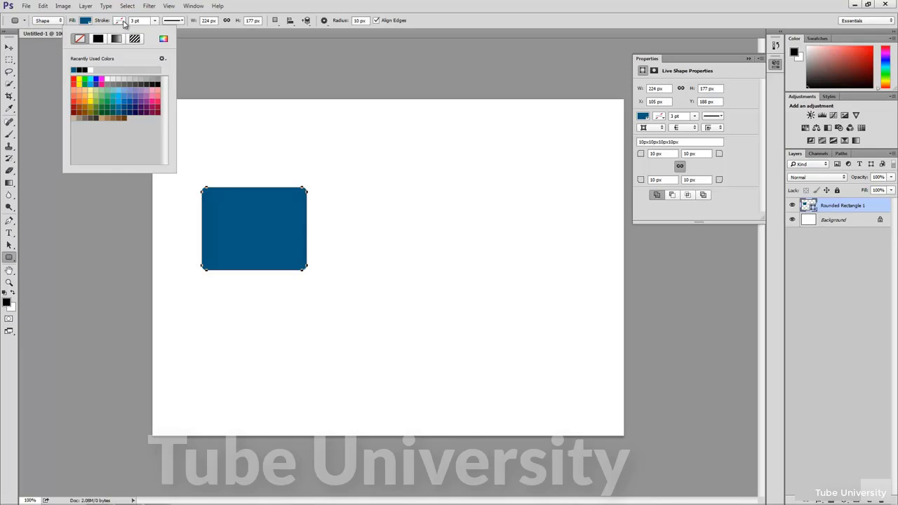
{"action": "left_click", "coordinate": [105, 109]}
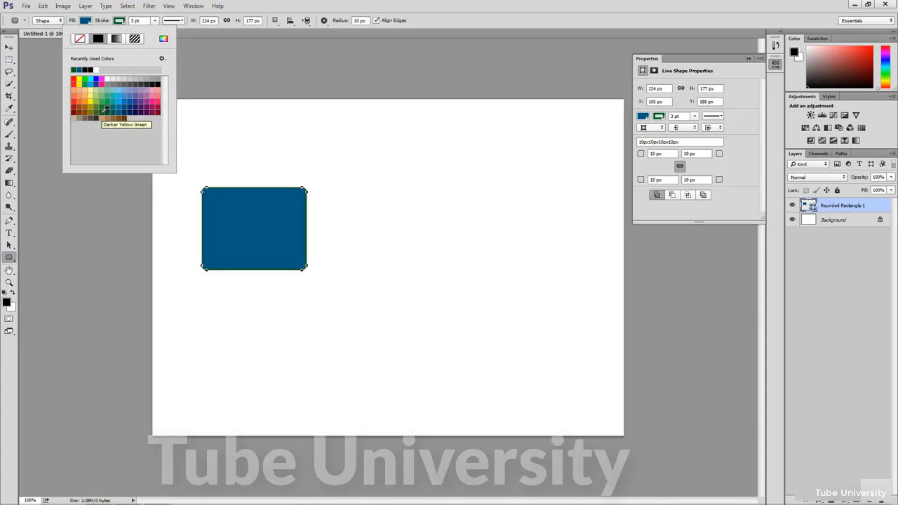
{"action": "left_click", "coordinate": [152, 102]}
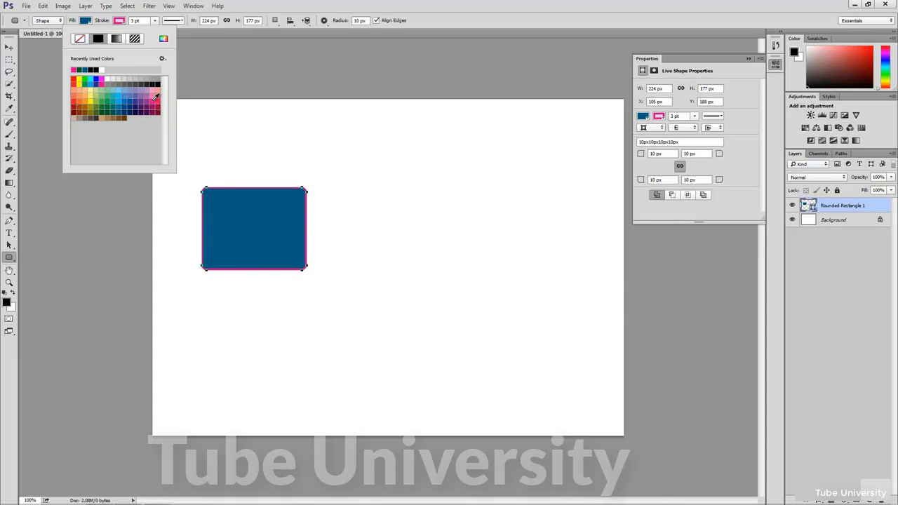
{"action": "left_click", "coordinate": [155, 20]}
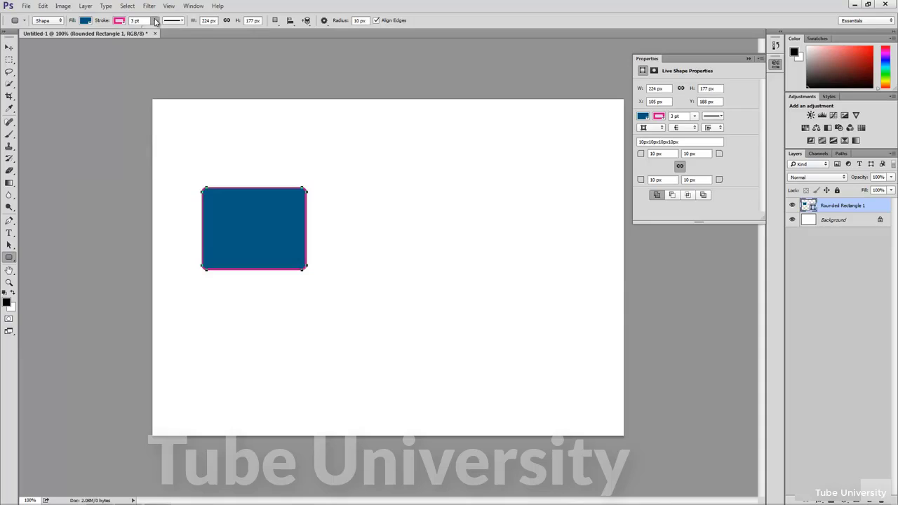
{"action": "left_click_drag", "start_coordinate": [155, 34], "coordinate": [168, 34]}
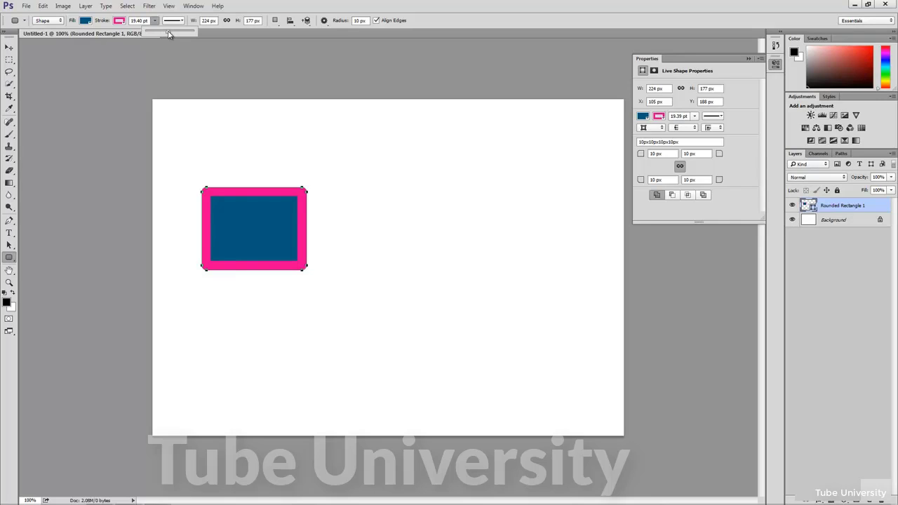
- Make the rounded rectangle's stroke dashed and centre it on the path, after trying outside and inside alignment
{"action": "left_click", "coordinate": [181, 22]}
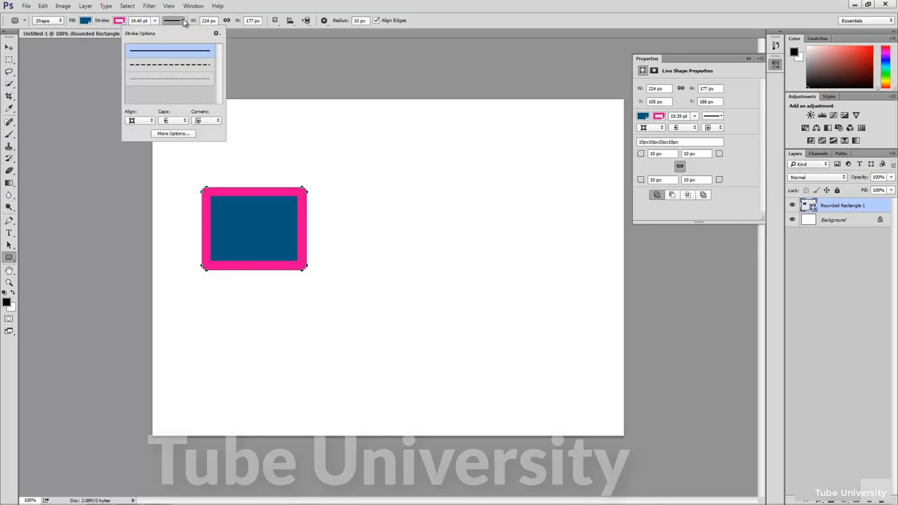
{"action": "left_click", "coordinate": [167, 66]}
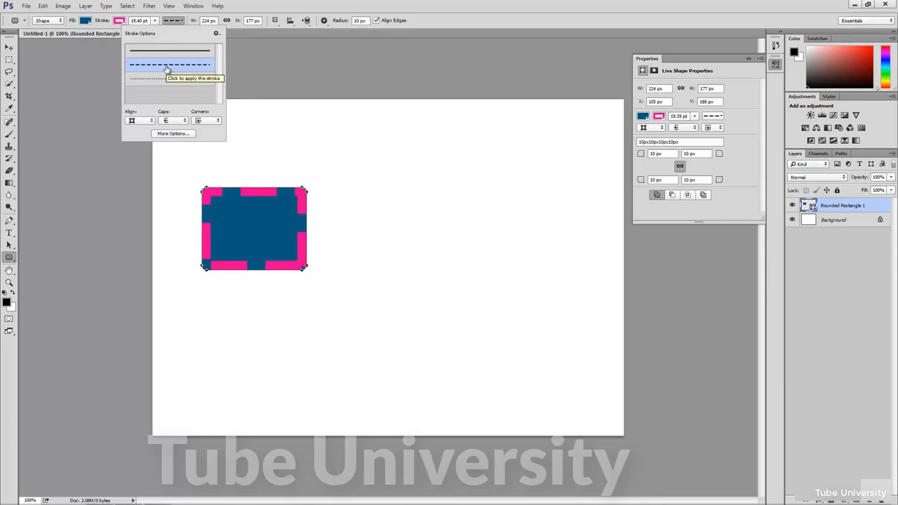
{"action": "left_click", "coordinate": [144, 123]}
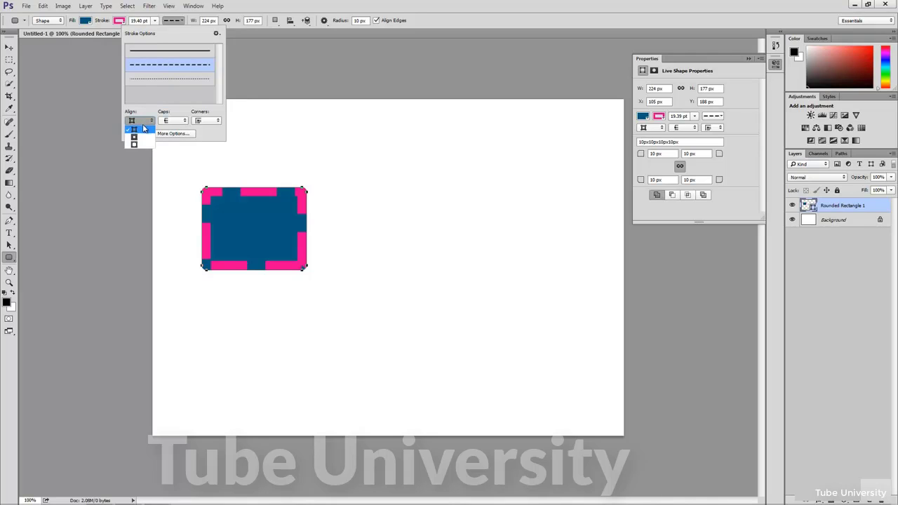
{"action": "left_click", "coordinate": [142, 144]}
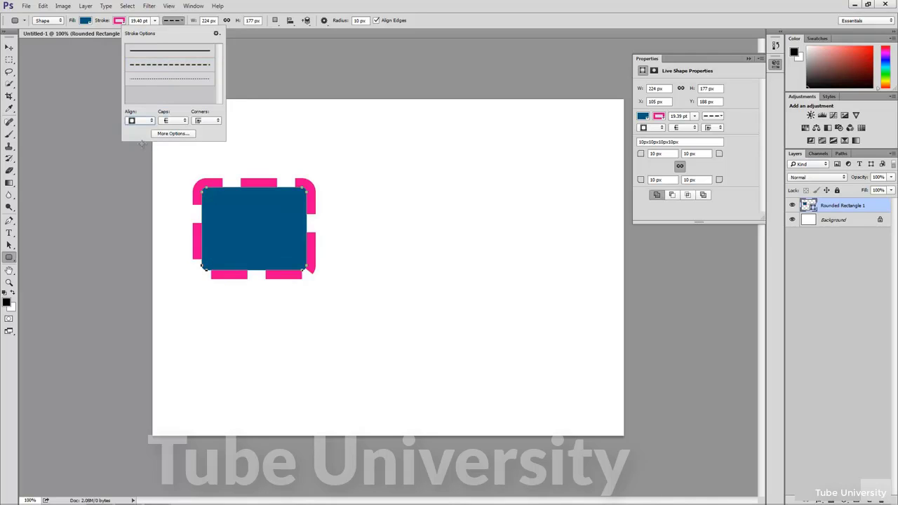
{"action": "left_click", "coordinate": [147, 123]}
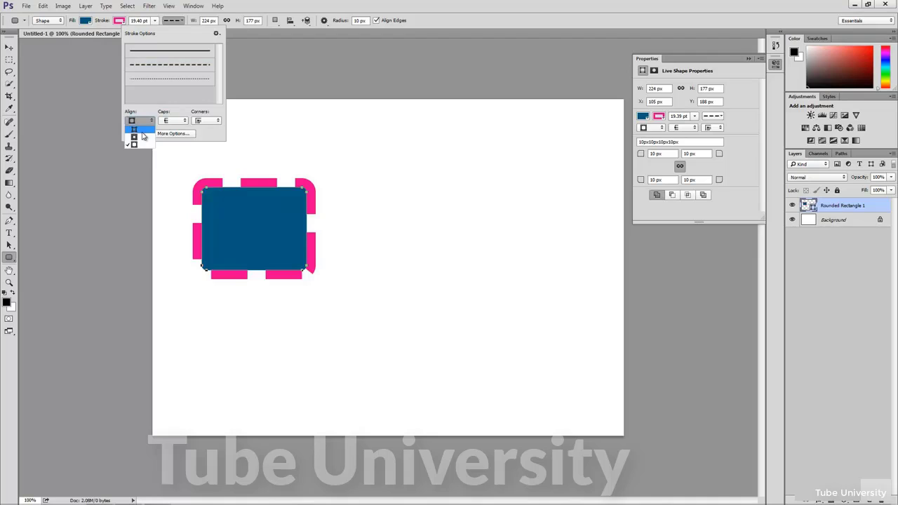
{"action": "left_click", "coordinate": [142, 130]}
{"action": "left_click", "coordinate": [147, 124]}
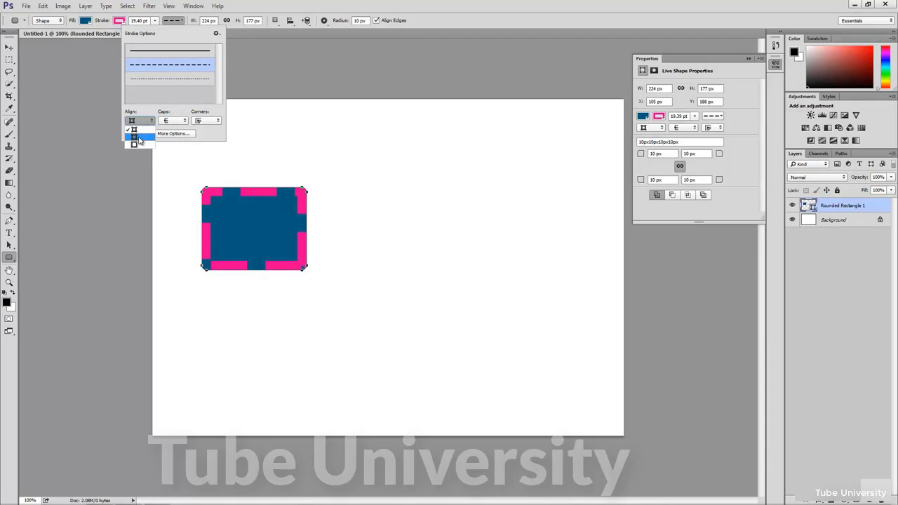
{"action": "left_click", "coordinate": [139, 138]}
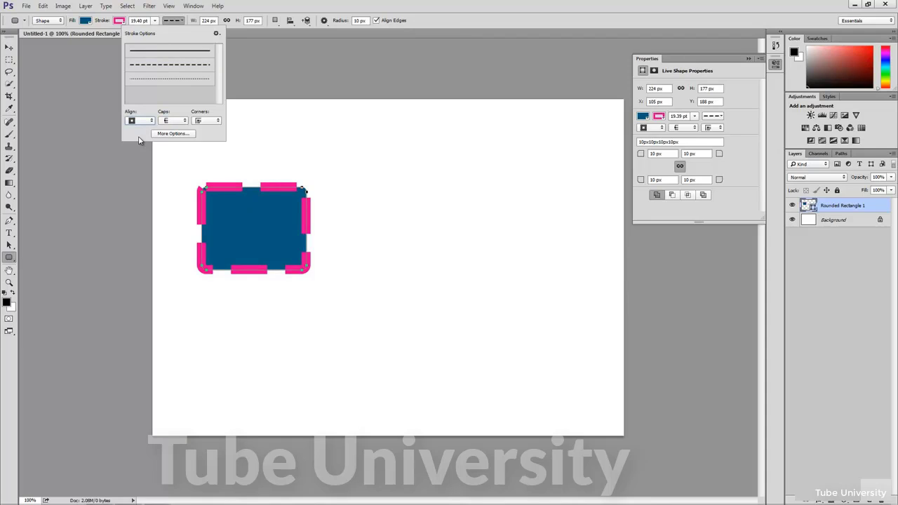
{"action": "left_click", "coordinate": [181, 22]}
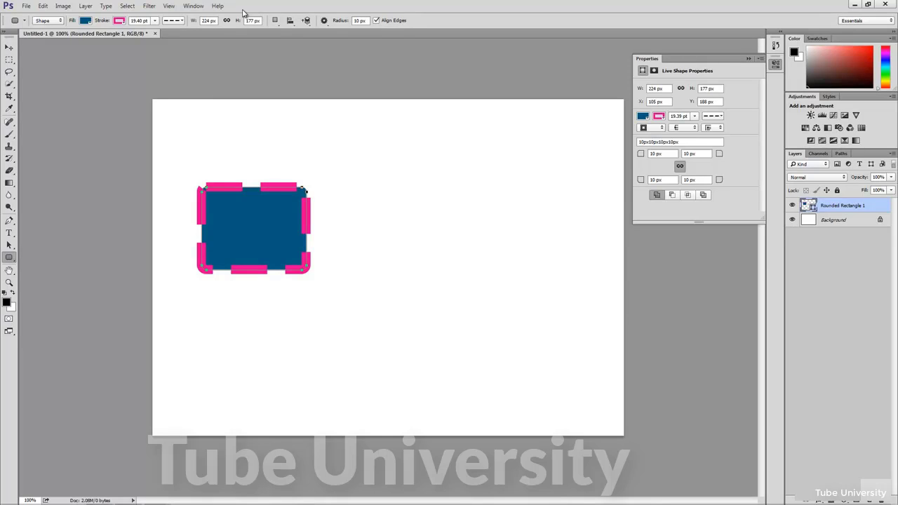
- Set the rounded rectangle's width to 400 px and its height to 100 px
{"action": "left_click", "coordinate": [209, 20]}
{"action": "type", "text": "400"}
{"action": "key", "text": "Return"}
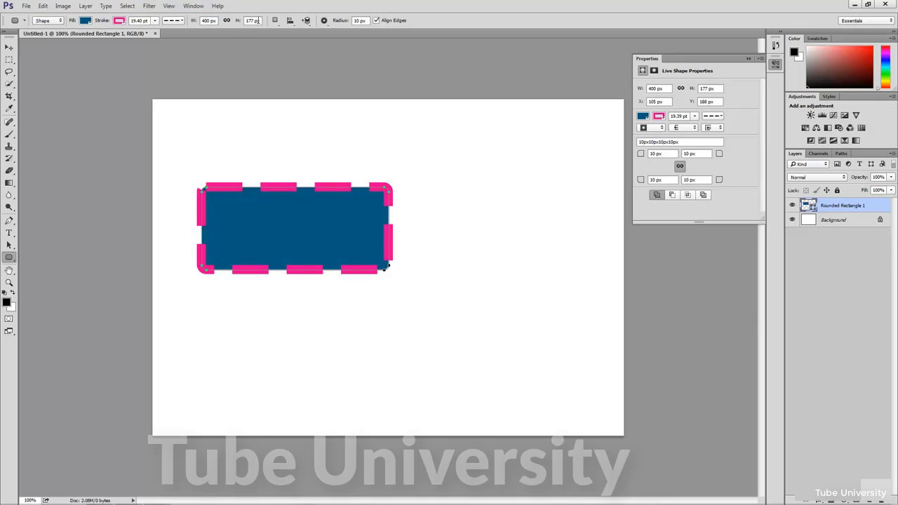
{"action": "left_click", "coordinate": [238, 20]}
{"action": "type", "text": "100"}
{"action": "key", "text": "Return"}
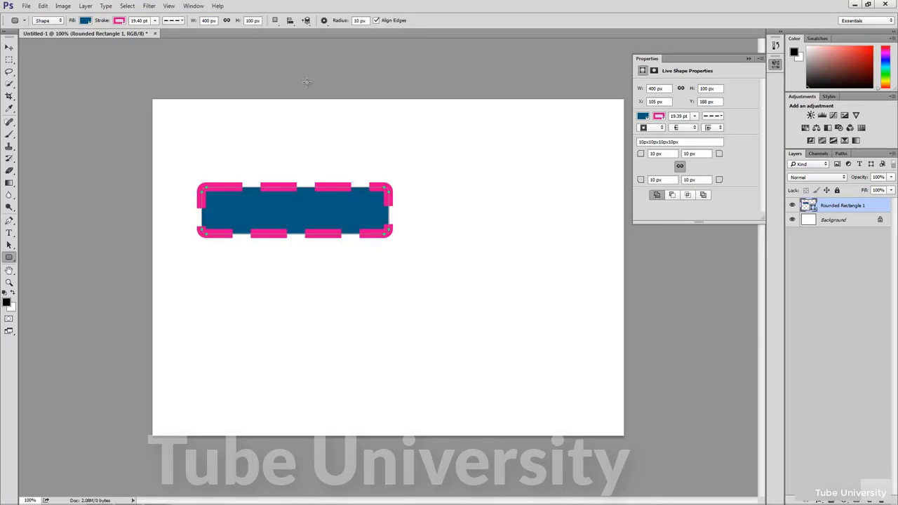
- Link the rounded rectangle's width and height, and resize it proportionally to 100 px wide and finally 500 px wide
{"action": "left_click", "coordinate": [228, 21]}
{"action": "left_click", "coordinate": [205, 21]}
{"action": "type", "text": "100"}
{"action": "key", "text": "Return"}
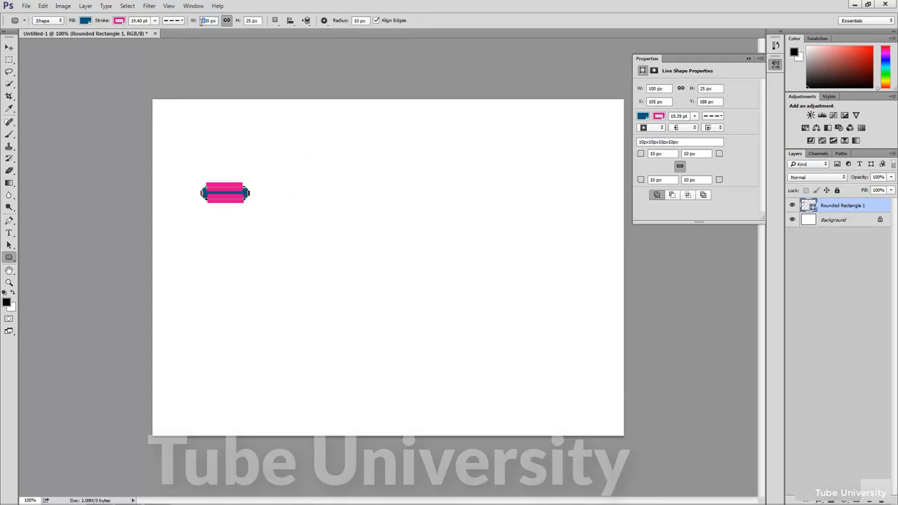
{"action": "type", "text": "500"}
{"action": "key", "text": "Return"}
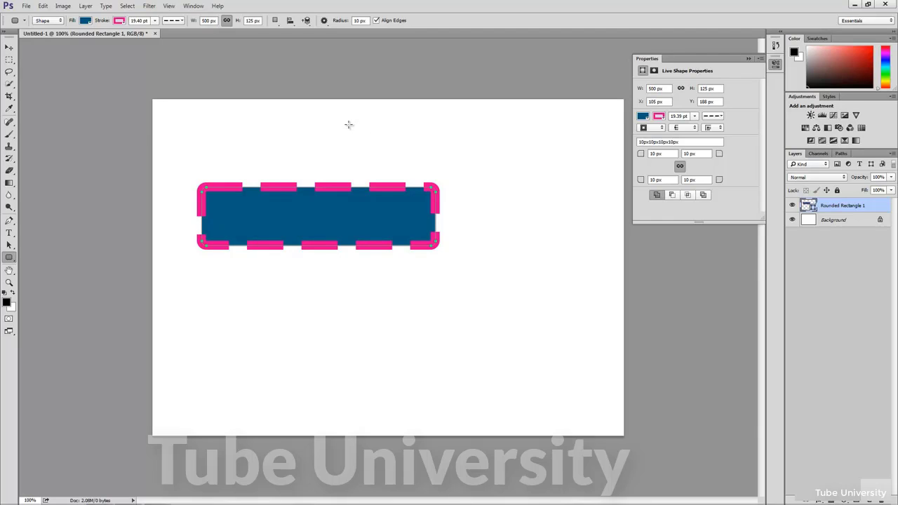
- Draw three slanted 1 px weight lines with the Line tool, two below the rounded rectangle and one to its lower right
{"action": "left_click", "coordinate": [367, 20]}
{"action": "left_click", "coordinate": [14, 261]}
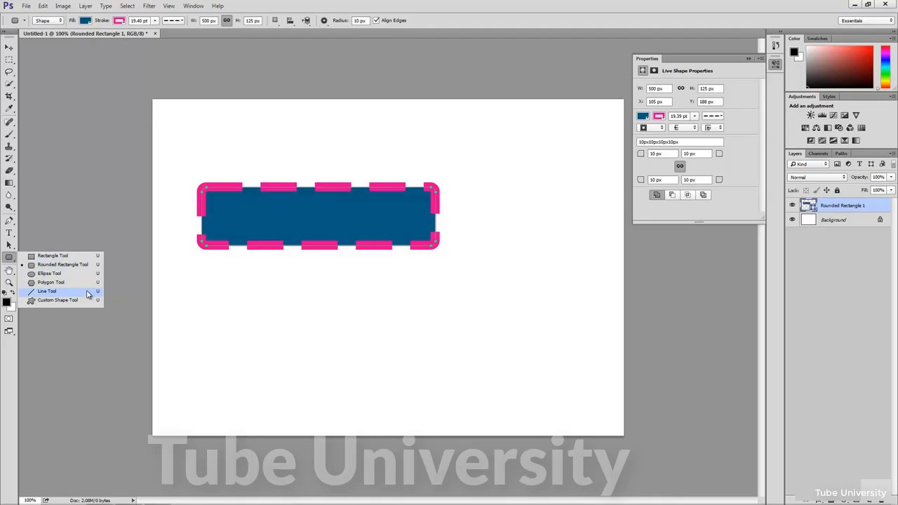
{"action": "left_click", "coordinate": [88, 291]}
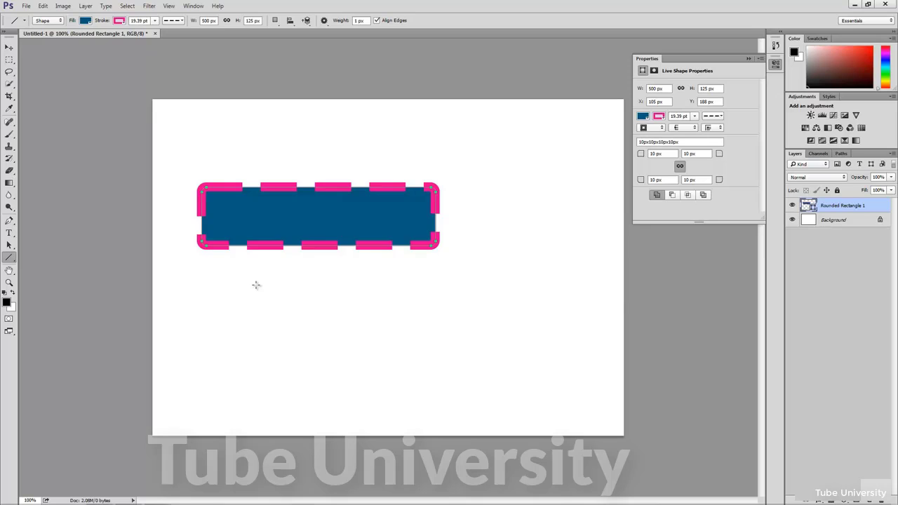
{"action": "left_click_drag", "start_coordinate": [256, 285], "coordinate": [323, 391]}
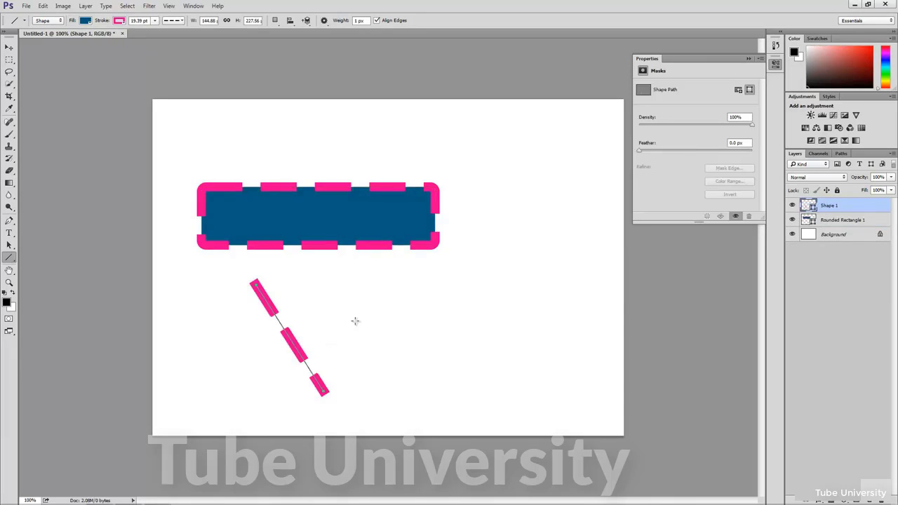
{"action": "left_click_drag", "start_coordinate": [360, 282], "coordinate": [441, 401]}
{"action": "left_click_drag", "start_coordinate": [436, 292], "coordinate": [591, 260]}
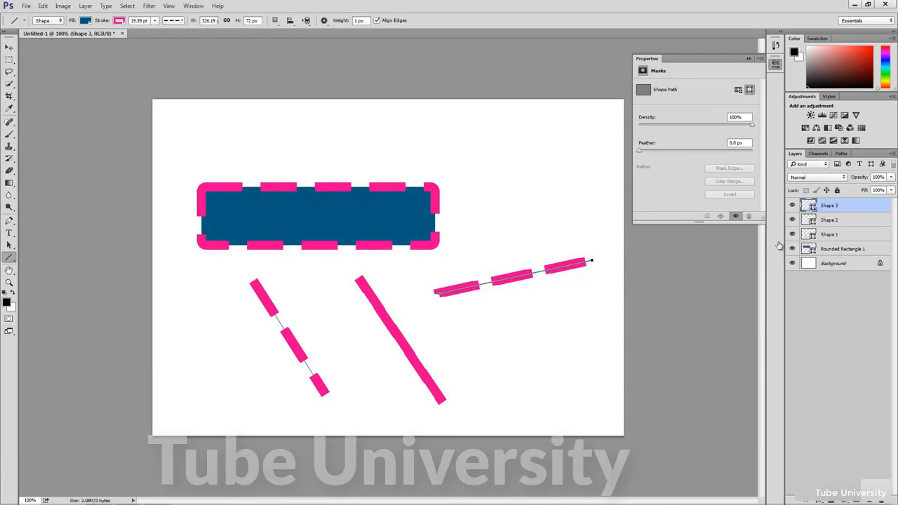
- Delete the three line layers together with the Rounded Rectangle 1 layer
{"action": "left_click", "coordinate": [868, 250], "text": "shift"}
{"action": "left_click", "coordinate": [868, 249], "text": "shift"}
{"action": "left_click_drag", "start_coordinate": [868, 250], "coordinate": [883, 497]}
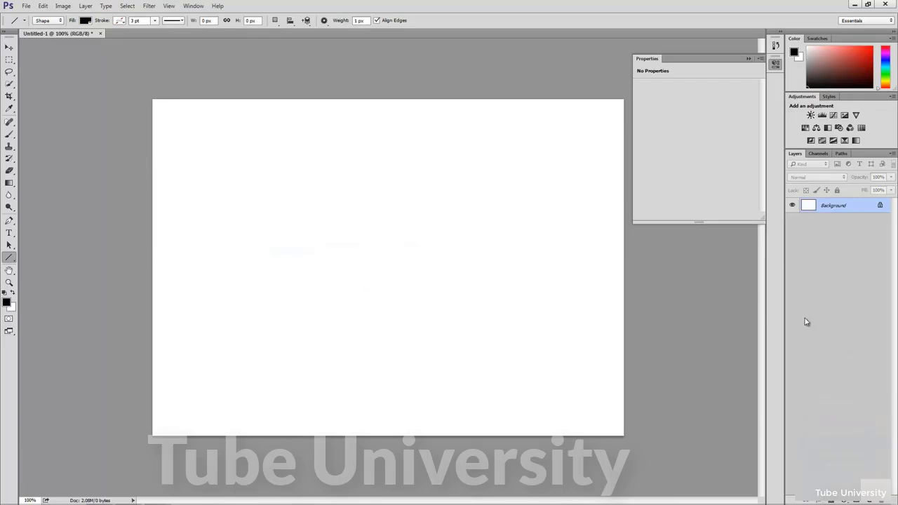
- Draw a black right-pointing arrow about 310 × 227 px with the Custom Shape tool
{"action": "right_click", "coordinate": [9, 257]}
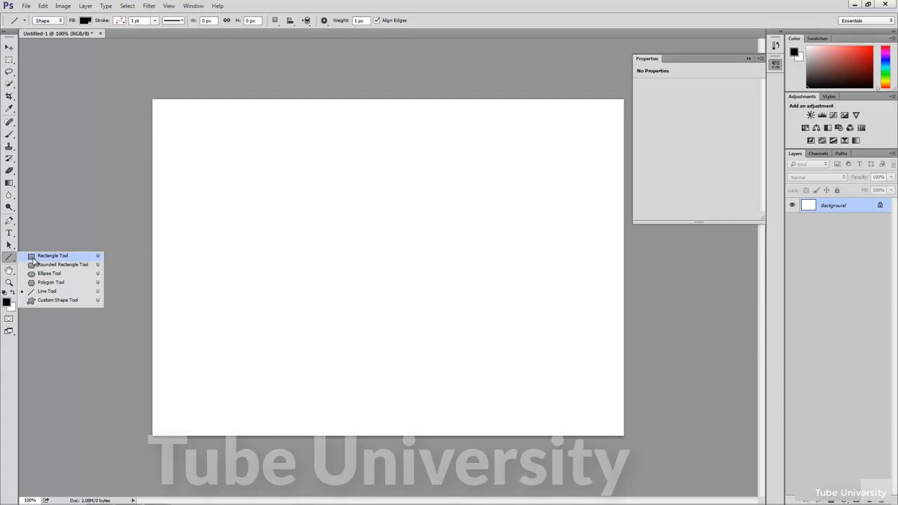
{"action": "left_click", "coordinate": [57, 300]}
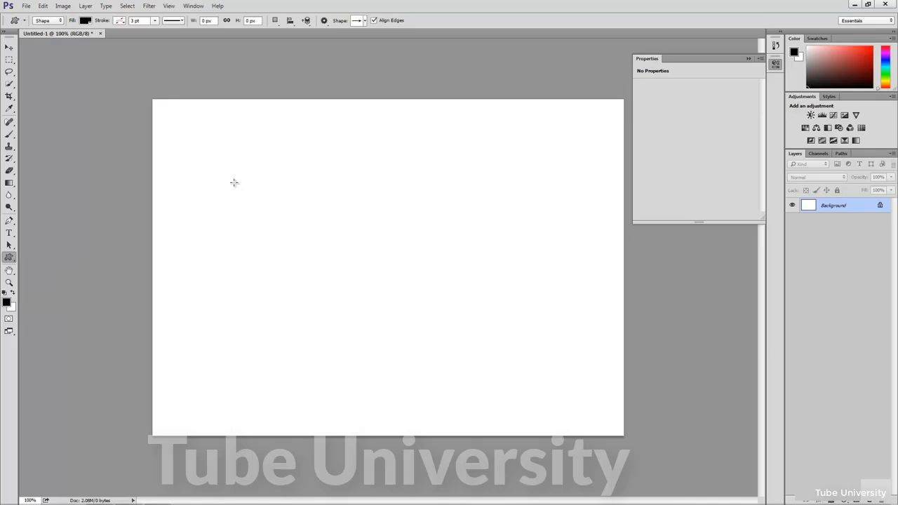
{"action": "left_click_drag", "start_coordinate": [233, 174], "coordinate": [379, 281]}
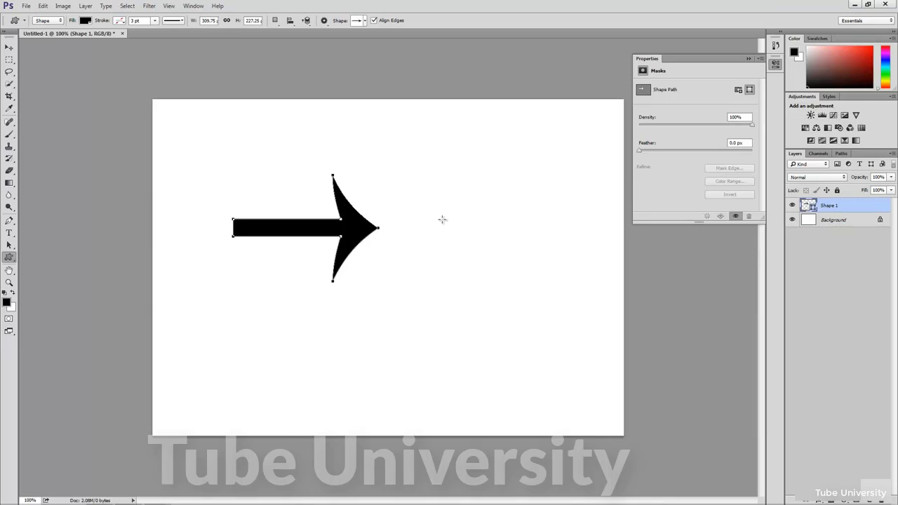
- Browse the custom shape presets and the list of additional shape libraries
{"action": "left_click", "coordinate": [364, 21]}
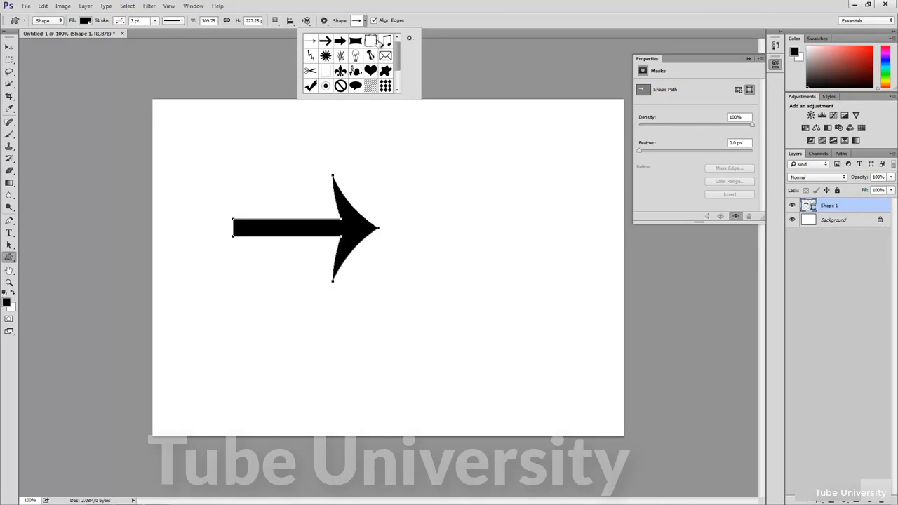
{"action": "left_click_drag", "start_coordinate": [397, 55], "coordinate": [399, 69]}
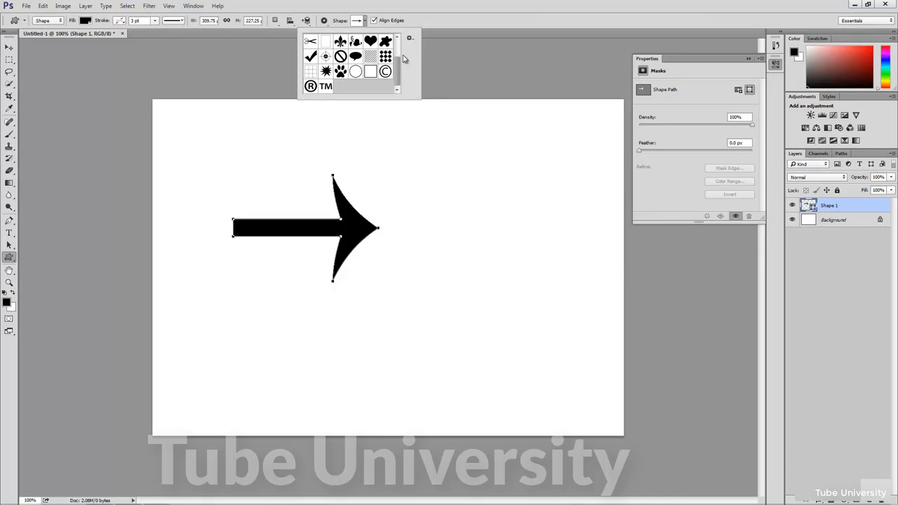
{"action": "left_click", "coordinate": [411, 39]}
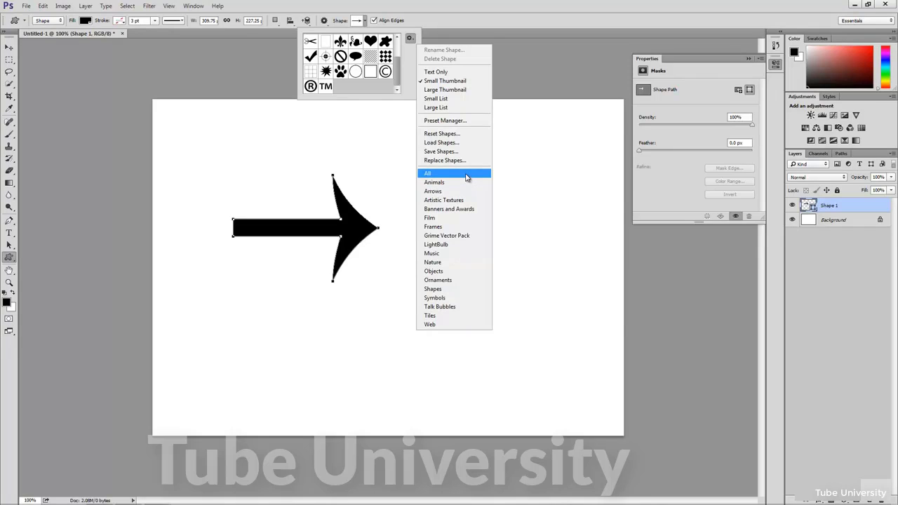
{"action": "left_click", "coordinate": [365, 22]}
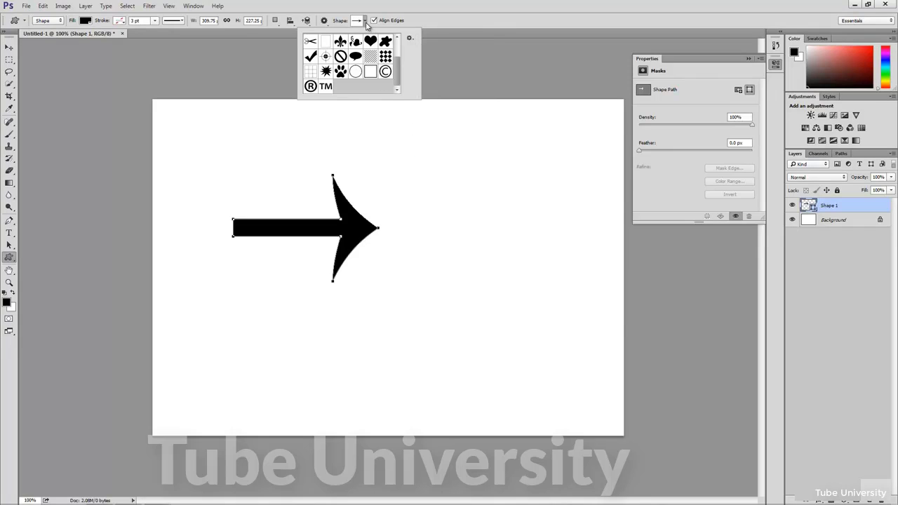
{"action": "left_click", "coordinate": [365, 22]}
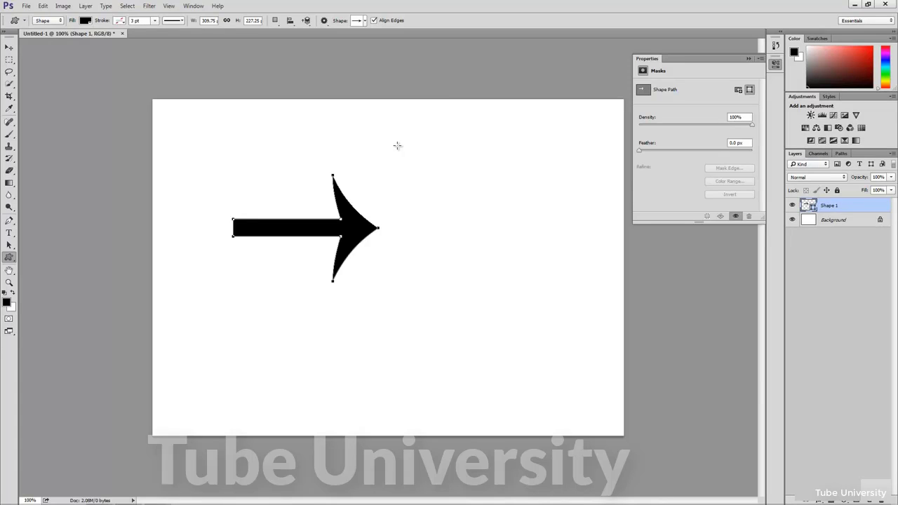
- Move the arrowhead's upper tip up and to the right with the Direct Selection tool
{"action": "left_click", "coordinate": [9, 245]}
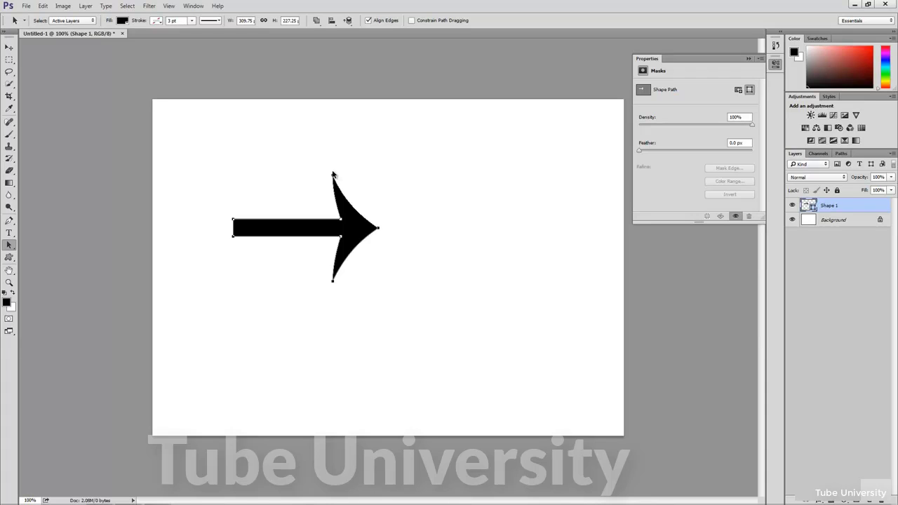
{"action": "left_click", "coordinate": [9, 244]}
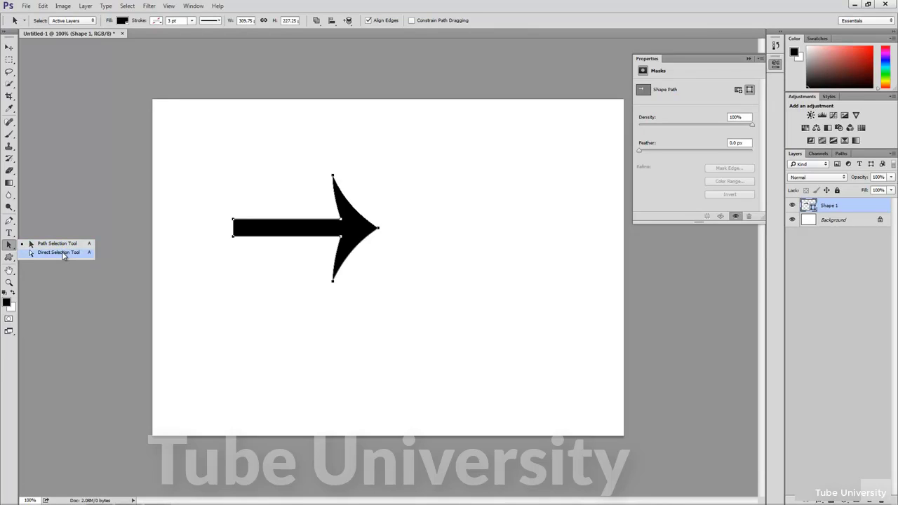
{"action": "left_click", "coordinate": [62, 252]}
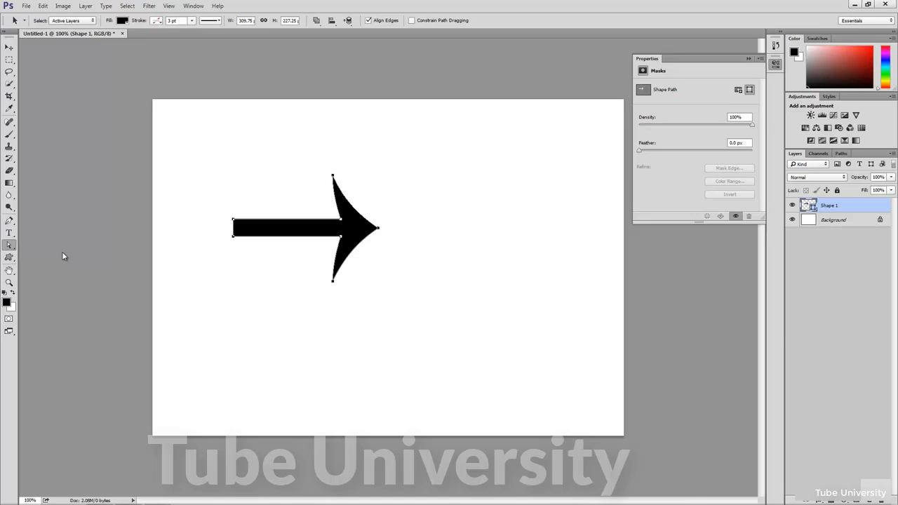
{"action": "left_click", "coordinate": [333, 176]}
{"action": "left_click_drag", "start_coordinate": [333, 176], "coordinate": [377, 150]}
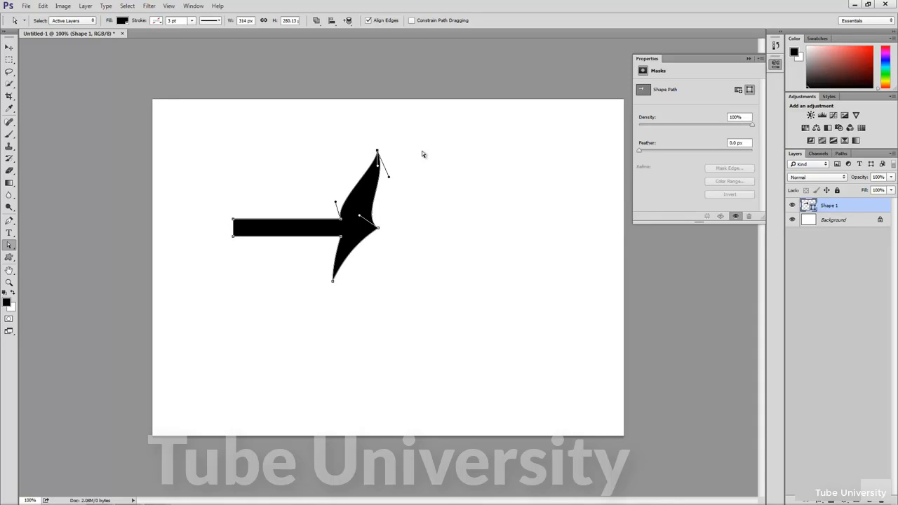
- Add an anchor point to the middle of the arrow shaft's upper edge and pull it upward into a tall hump
{"action": "left_click", "coordinate": [9, 220]}
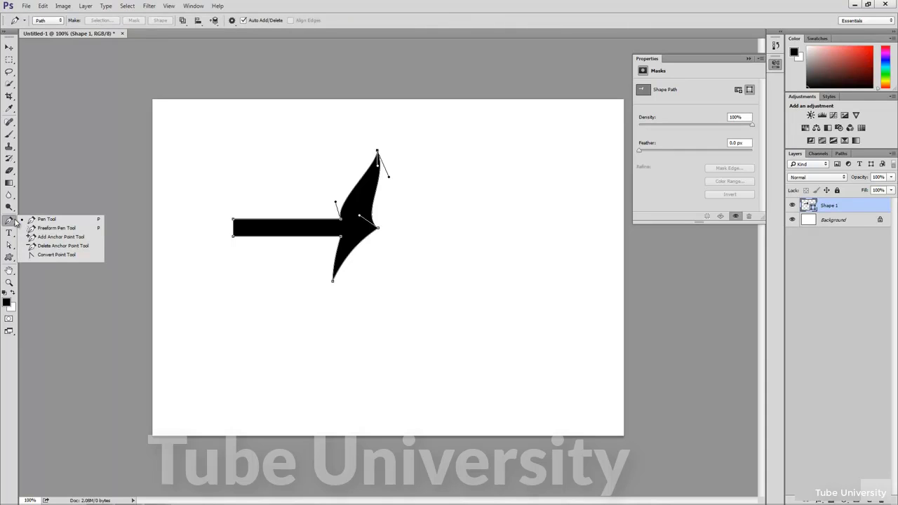
{"action": "left_click", "coordinate": [61, 237]}
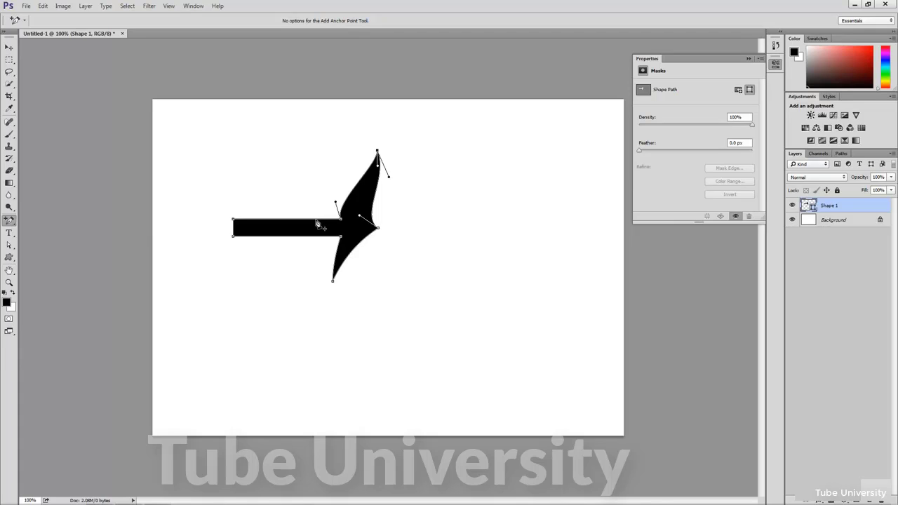
{"action": "left_click", "coordinate": [289, 220]}
{"action": "left_click", "coordinate": [9, 245]}
{"action": "left_click_drag", "start_coordinate": [287, 222], "coordinate": [280, 161]}
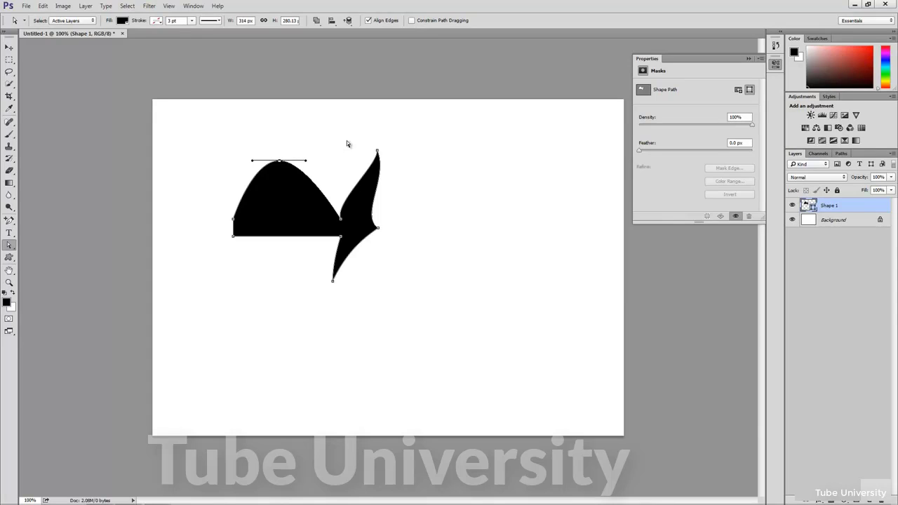
- Delete the anchor point at the top of the hump and return to the Direct Selection tool
{"action": "left_click_drag", "start_coordinate": [9, 221], "coordinate": [63, 250]}
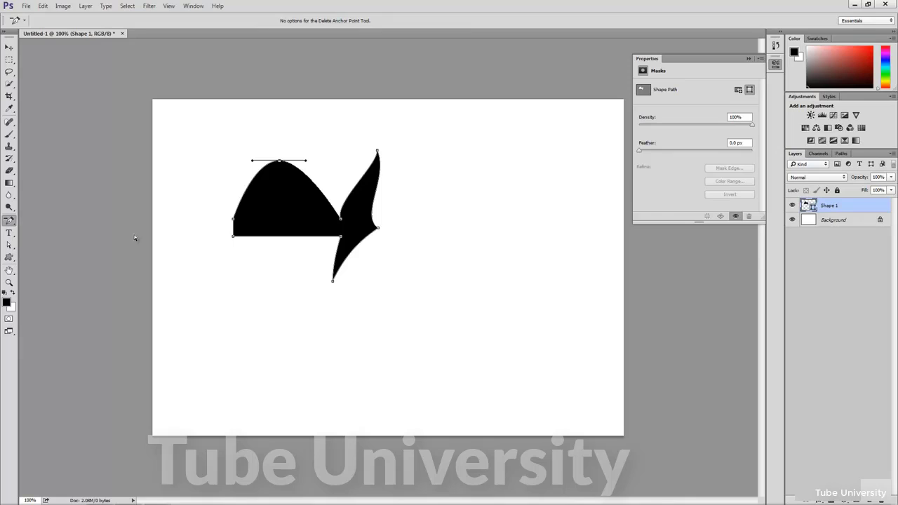
{"action": "left_click", "coordinate": [280, 161]}
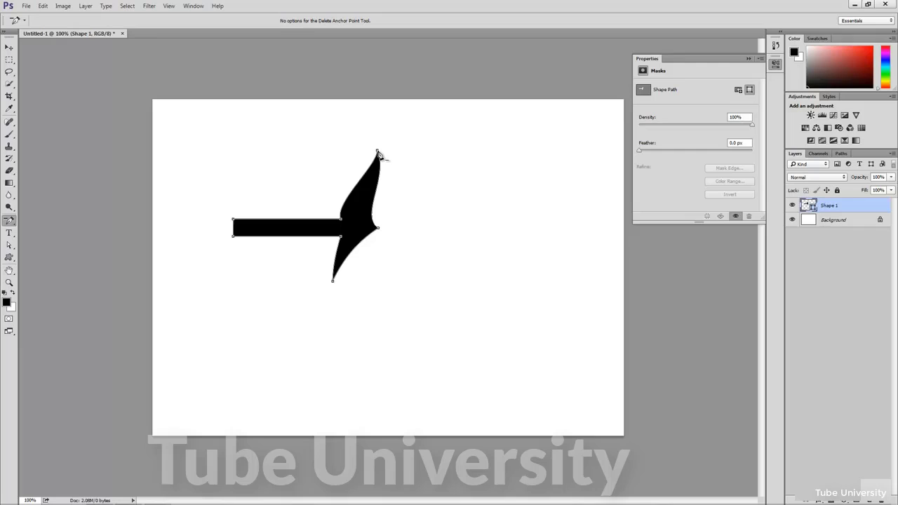
{"action": "left_click", "coordinate": [10, 244]}
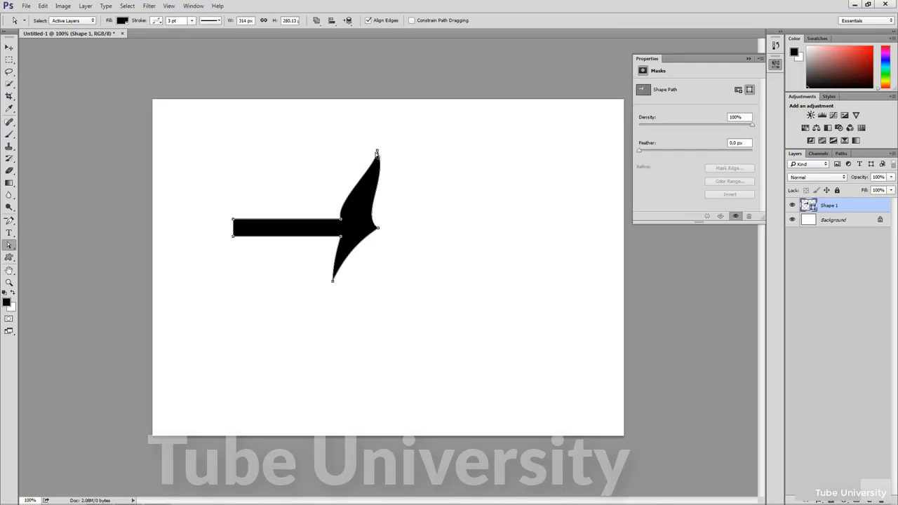
- Reposition the direction handles of the arrowhead's upper tip and adjoining points to bend the upper wing into a curved hook
{"action": "left_click", "coordinate": [378, 153]}
{"action": "left_click_drag", "start_coordinate": [376, 169], "coordinate": [319, 138]}
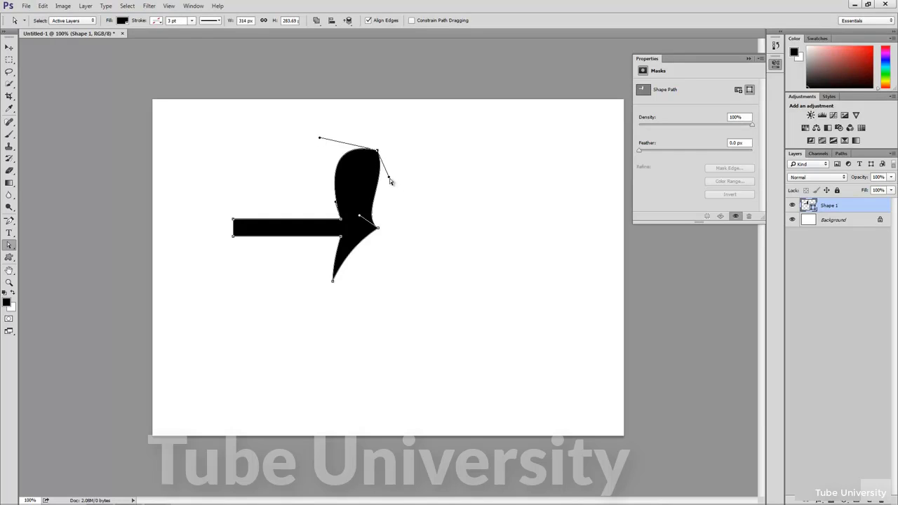
{"action": "left_click_drag", "start_coordinate": [390, 178], "coordinate": [332, 162]}
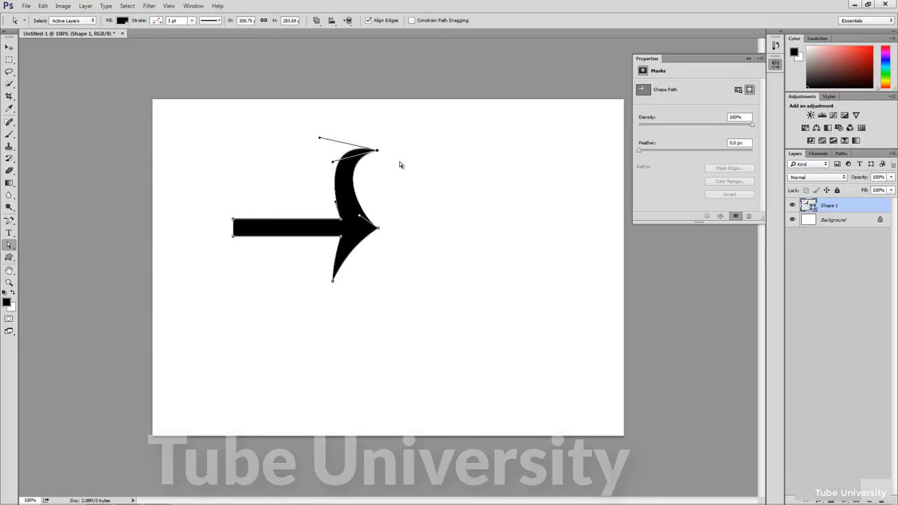
{"action": "left_click_drag", "start_coordinate": [337, 204], "coordinate": [380, 218]}
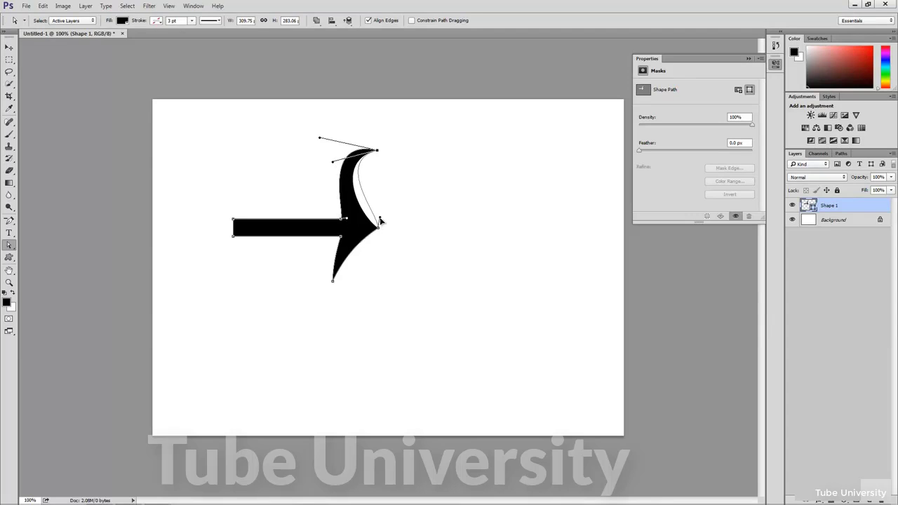
- Straighten the arrowhead by converting its upper tip, front point, lower tip and two inner points to corners with the Convert Point tool
{"action": "left_click_drag", "start_coordinate": [11, 223], "coordinate": [65, 257]}
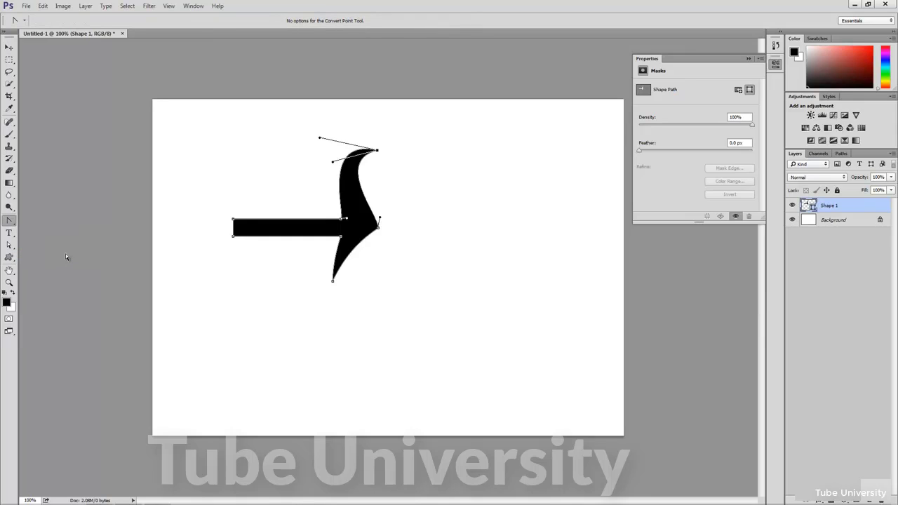
{"action": "left_click", "coordinate": [378, 151]}
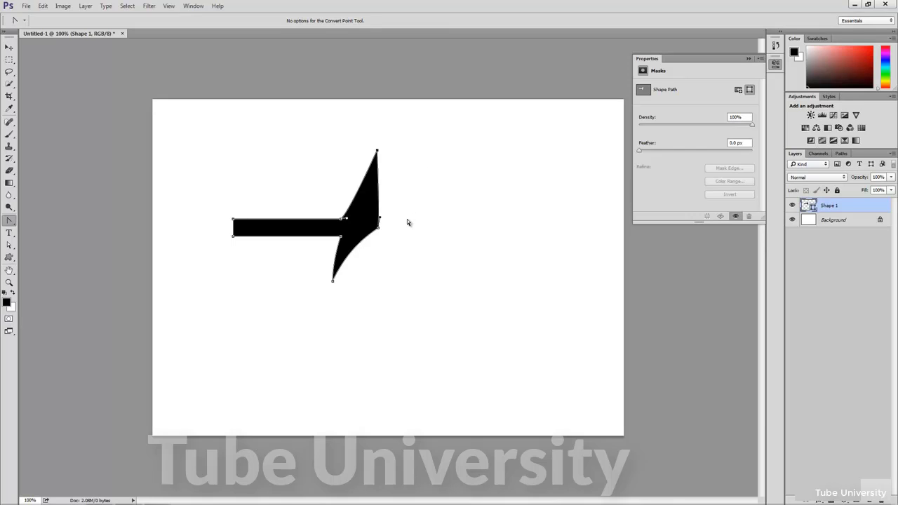
{"action": "left_click", "coordinate": [379, 227]}
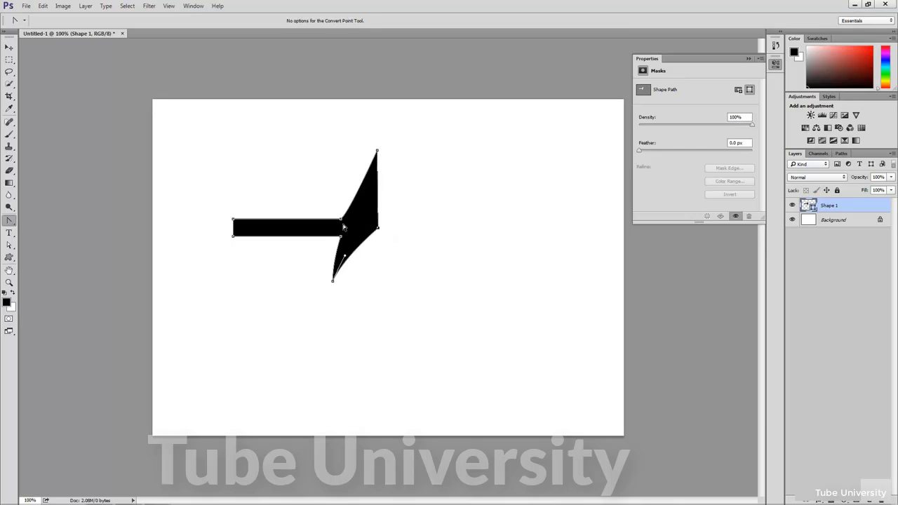
{"action": "left_click", "coordinate": [341, 220]}
{"action": "left_click_drag", "start_coordinate": [334, 280], "coordinate": [339, 264]}
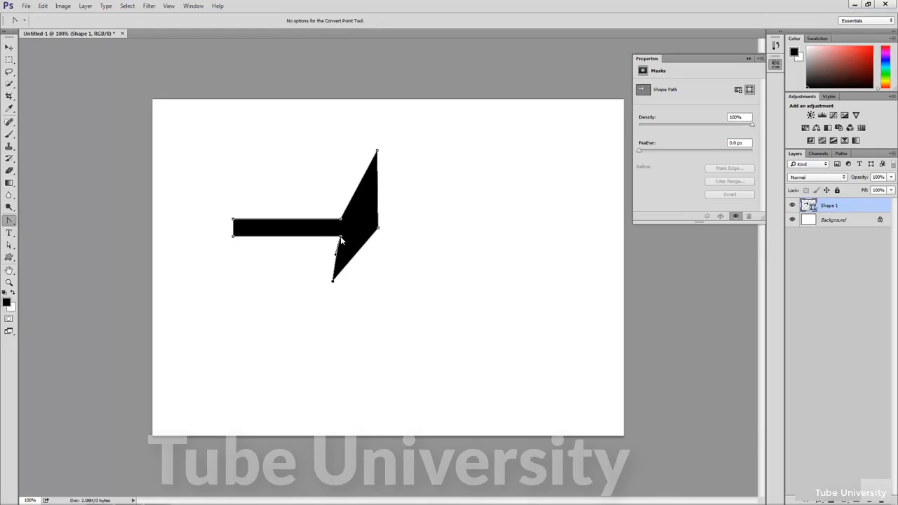
{"action": "left_click", "coordinate": [341, 237]}
- Convert the shaft's upper-left corner and the arrowhead's upper tip to smooth points, rounding both ends
{"action": "left_click_drag", "start_coordinate": [234, 220], "coordinate": [248, 207]}
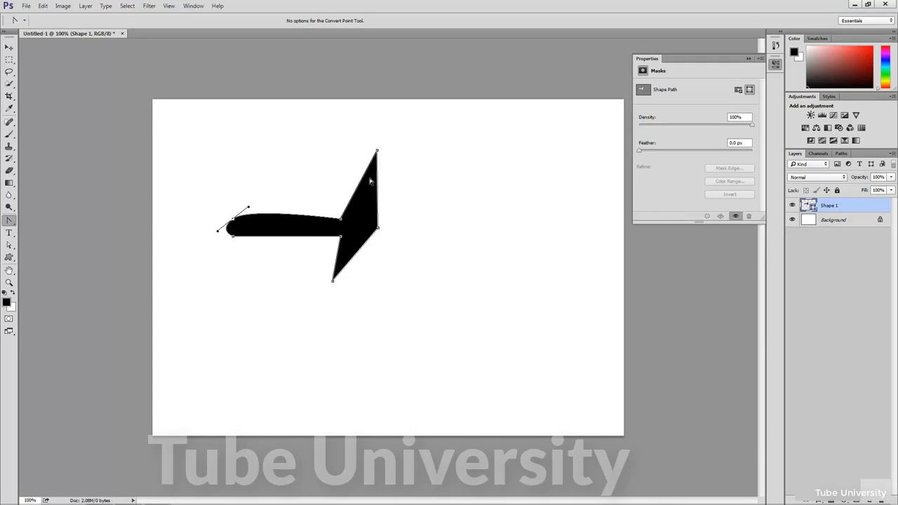
{"action": "left_click_drag", "start_coordinate": [378, 152], "coordinate": [398, 151]}
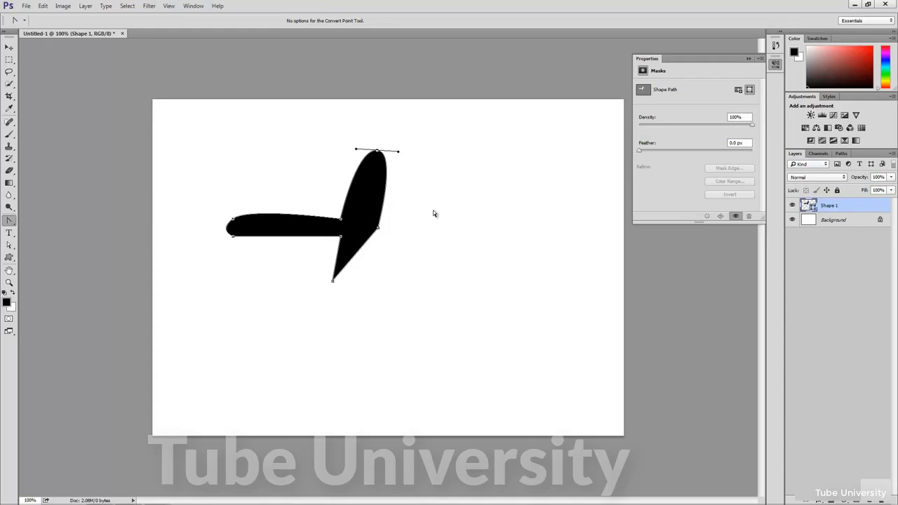
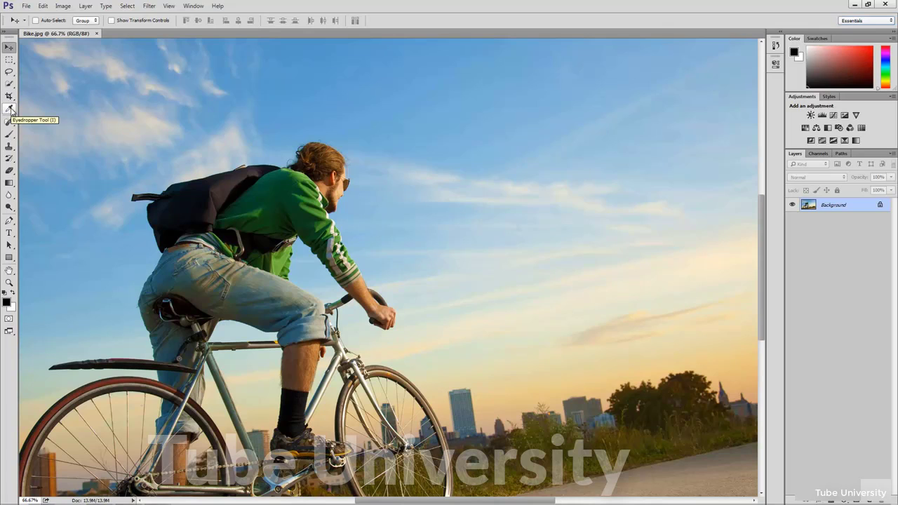
- With the Eyedropper, sample the sky's blue and the jacket's dark green as foreground colours, and the orange horizon sky as the background colour
{"action": "left_click", "coordinate": [11, 109]}
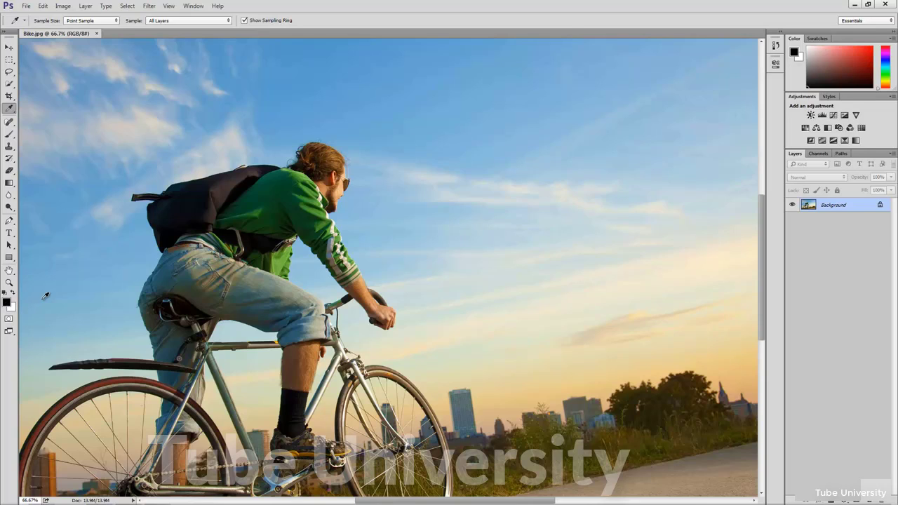
{"action": "left_click", "coordinate": [75, 278]}
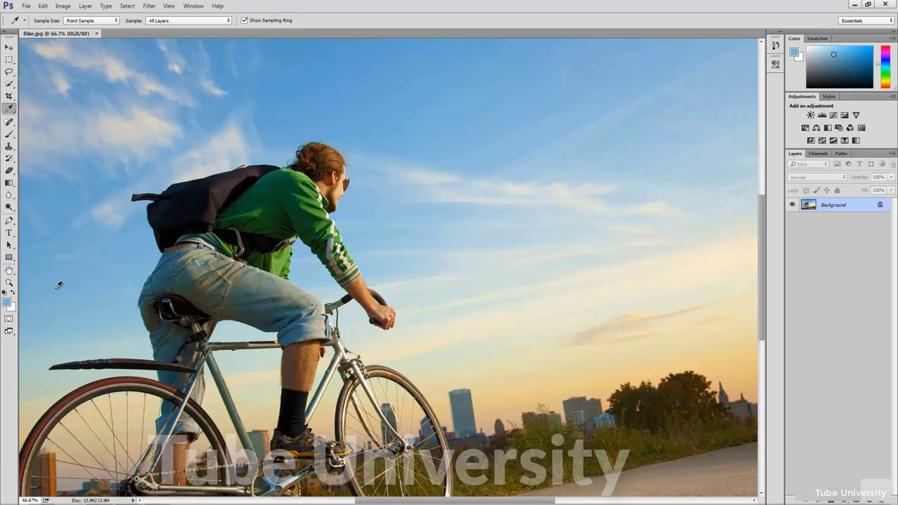
{"action": "mouse_move", "coordinate": [262, 190]}
{"action": "left_mouse_down"}
{"action": "mouse_move", "coordinate": [279, 180]}
{"action": "mouse_move", "coordinate": [276, 192]}
{"action": "mouse_move", "coordinate": [278, 174]}
{"action": "mouse_move", "coordinate": [278, 200]}
{"action": "mouse_move", "coordinate": [277, 183]}
{"action": "left_mouse_up"}
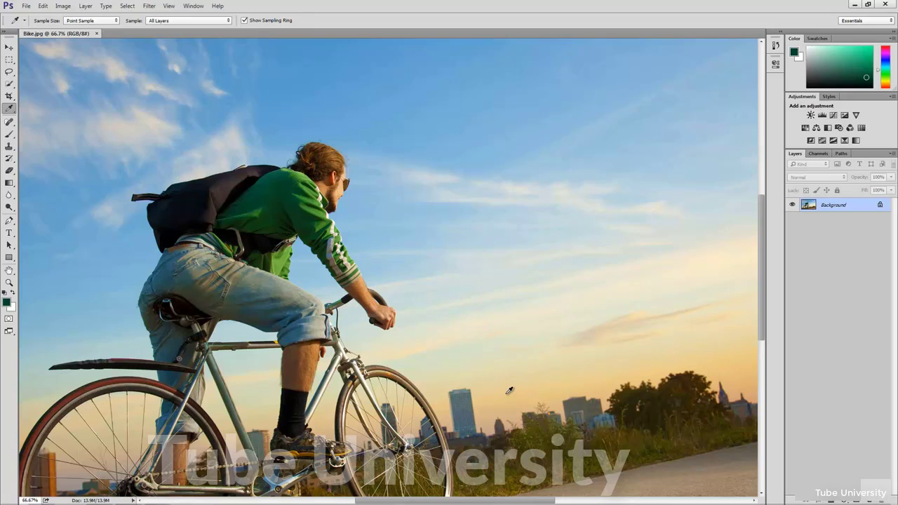
{"action": "left_click_drag", "start_coordinate": [505, 389], "coordinate": [506, 389]}
- Place ten Color Sampler points across the bike photo, covering clouds, blue sky, the green jacket, the orange horizon and the rear wheel area
{"action": "right_click", "coordinate": [7, 111]}
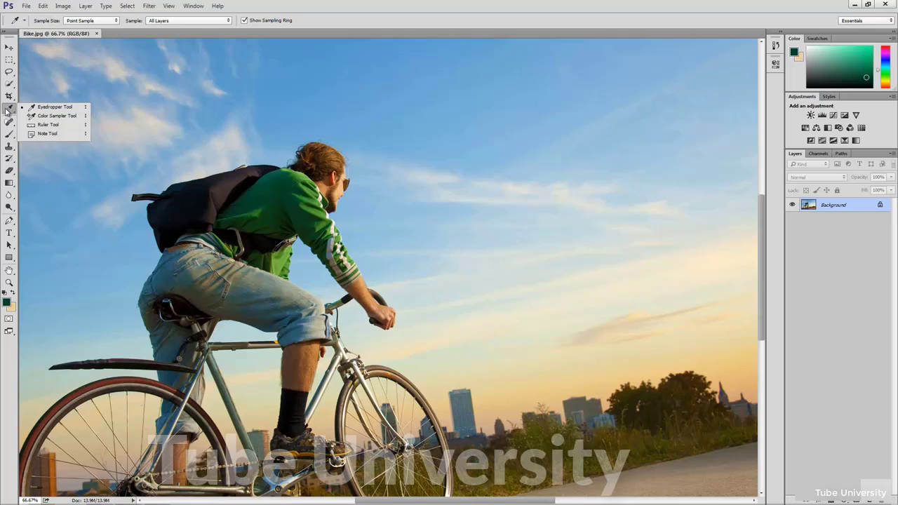
{"action": "left_click", "coordinate": [62, 117]}
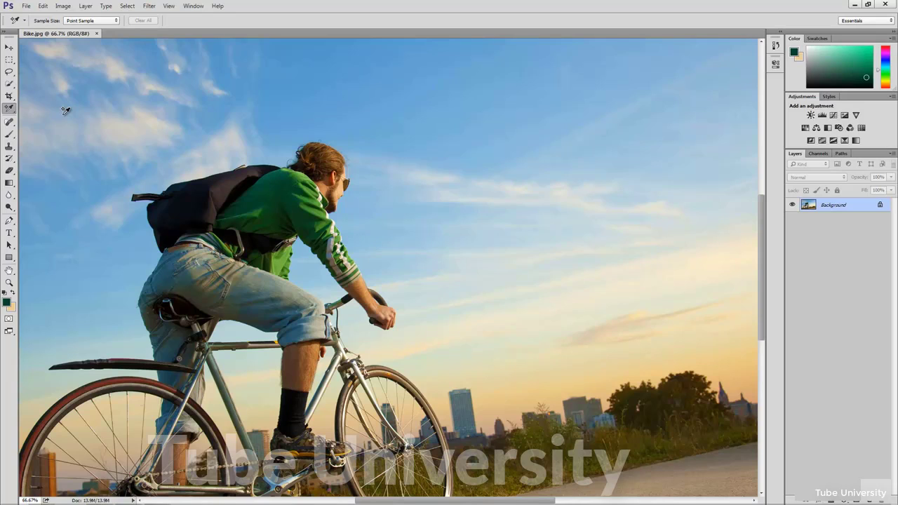
{"action": "left_click", "coordinate": [124, 130]}
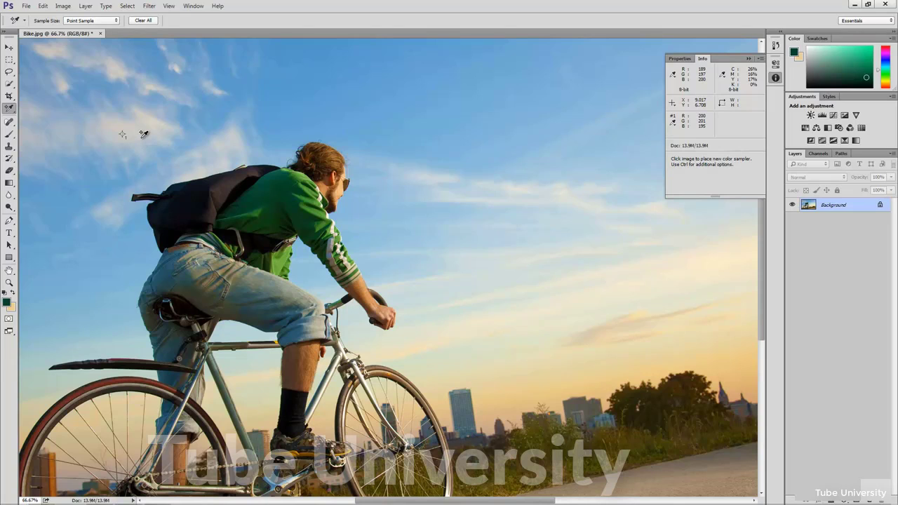
{"action": "left_click", "coordinate": [220, 112]}
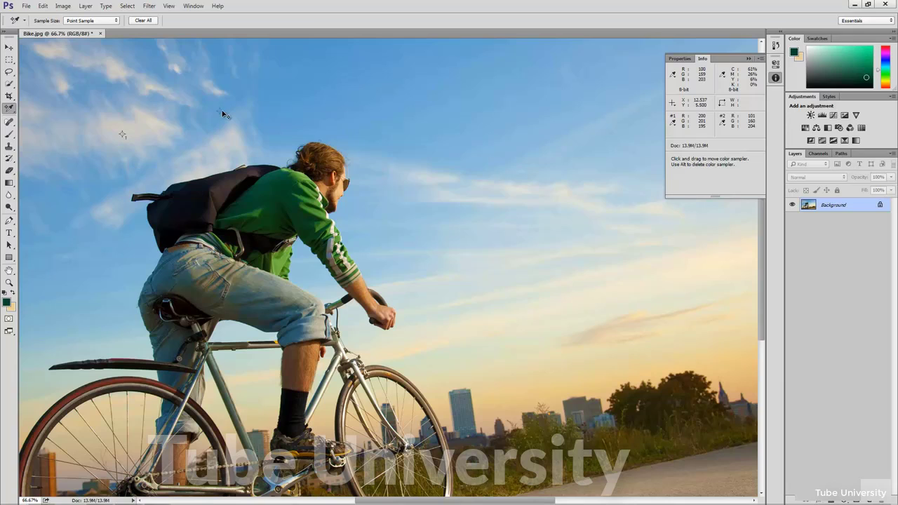
{"action": "left_click", "coordinate": [320, 84]}
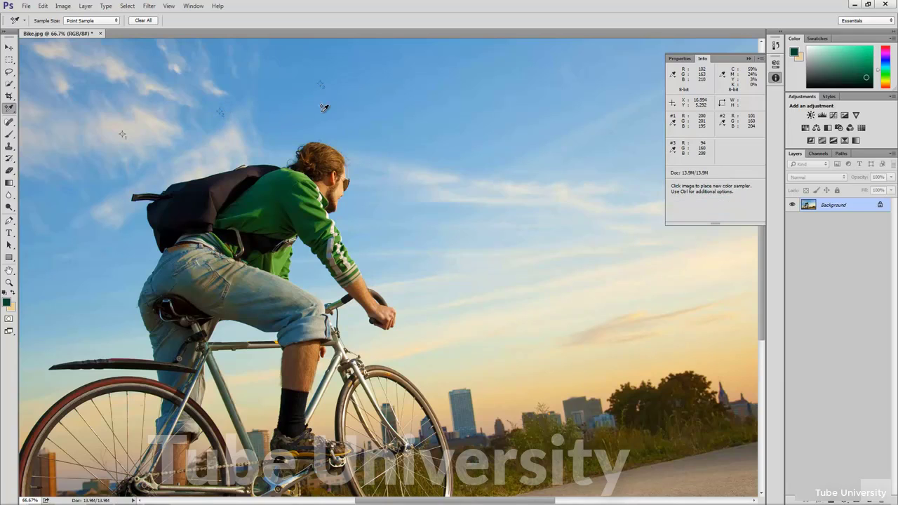
{"action": "left_click", "coordinate": [277, 195]}
{"action": "left_click", "coordinate": [388, 224]}
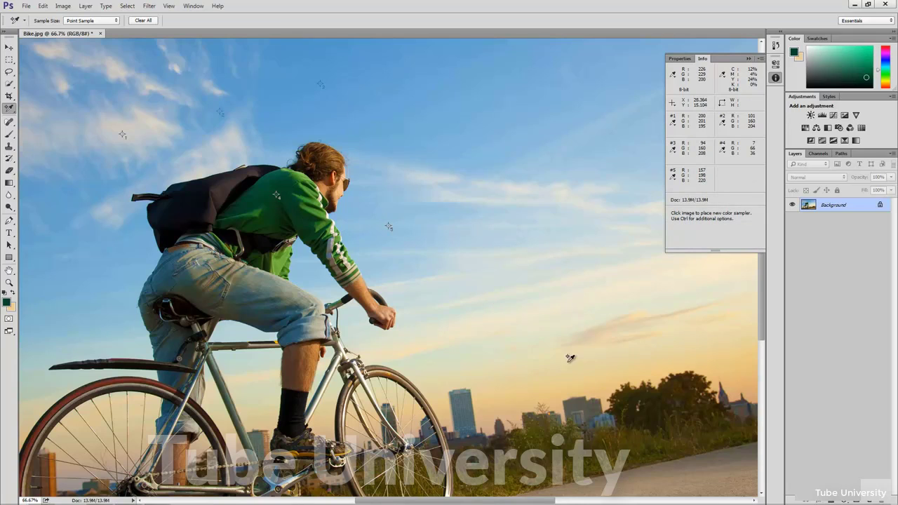
{"action": "left_click", "coordinate": [563, 386]}
{"action": "left_click", "coordinate": [697, 362]}
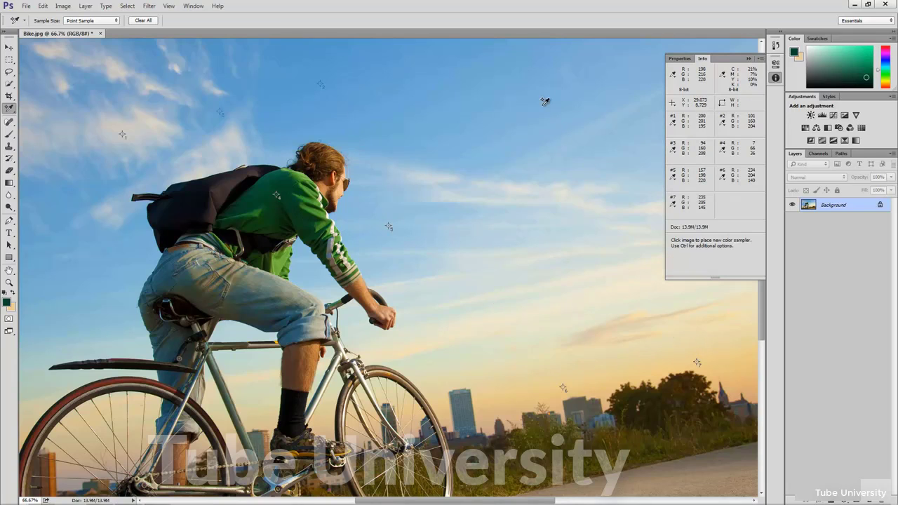
{"action": "left_click", "coordinate": [543, 104]}
{"action": "left_click", "coordinate": [456, 247]}
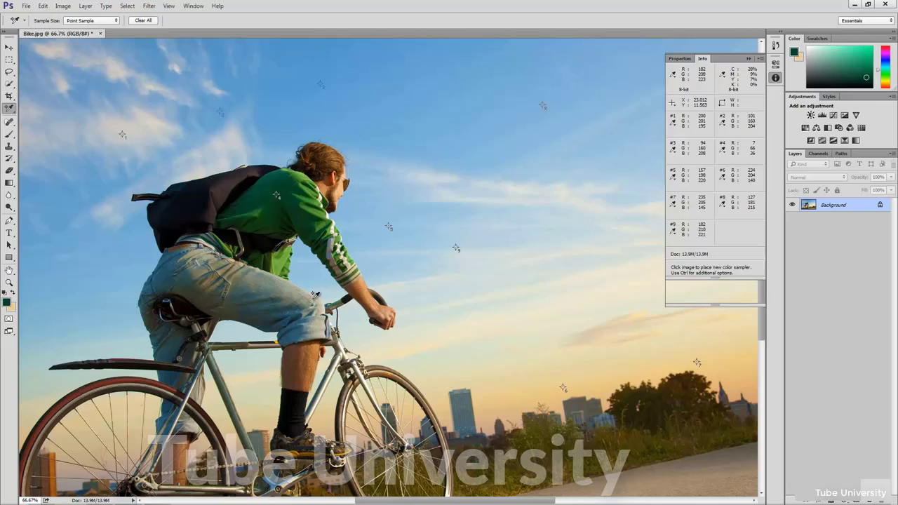
{"action": "left_click", "coordinate": [136, 422]}
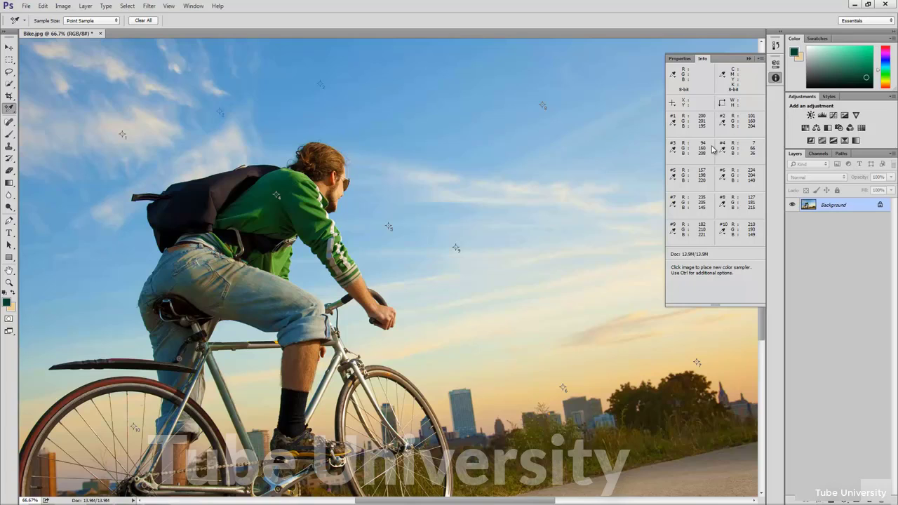
- Review the colour mode and bit depth options for the first sampler's readout
{"action": "left_click", "coordinate": [674, 125]}
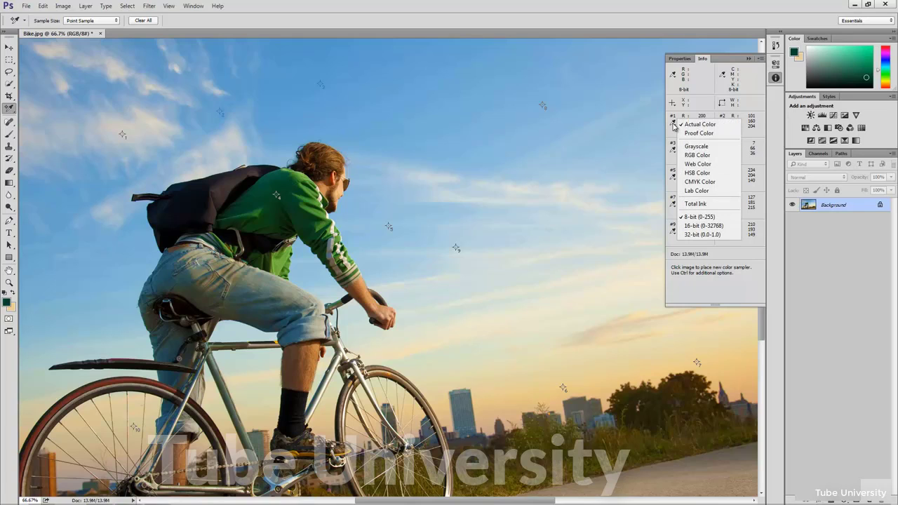
{"action": "left_click", "coordinate": [674, 126]}
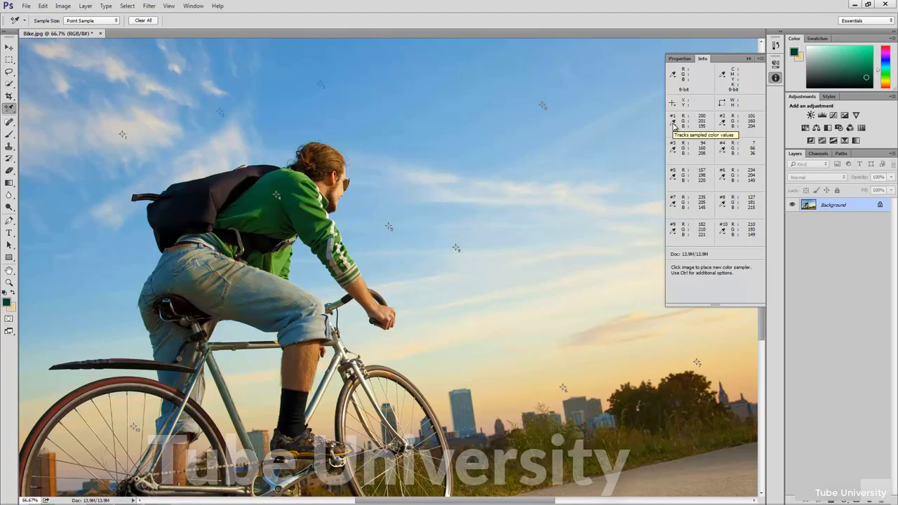
- Show and hide the document rulers, and measure a gently rising line from the cyclist's forearm across the sky with the Ruler tool
{"action": "left_click", "coordinate": [10, 115]}
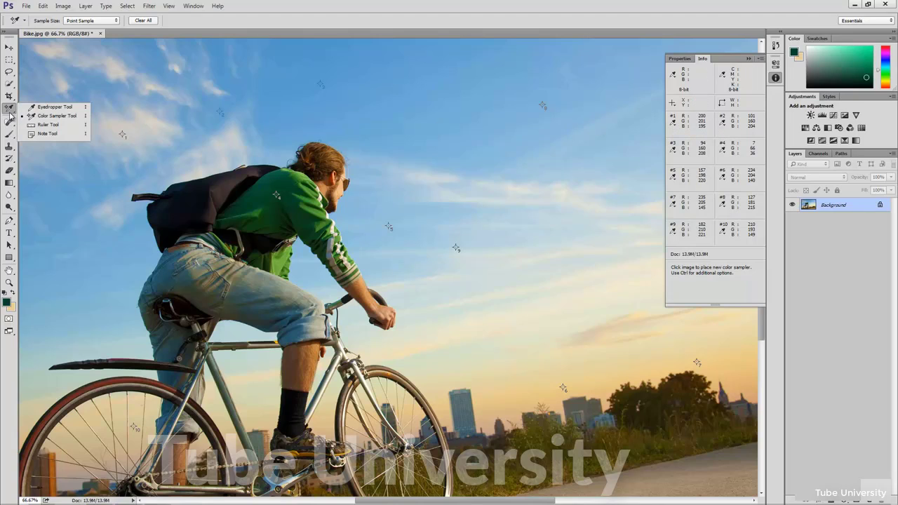
{"action": "left_click", "coordinate": [61, 132]}
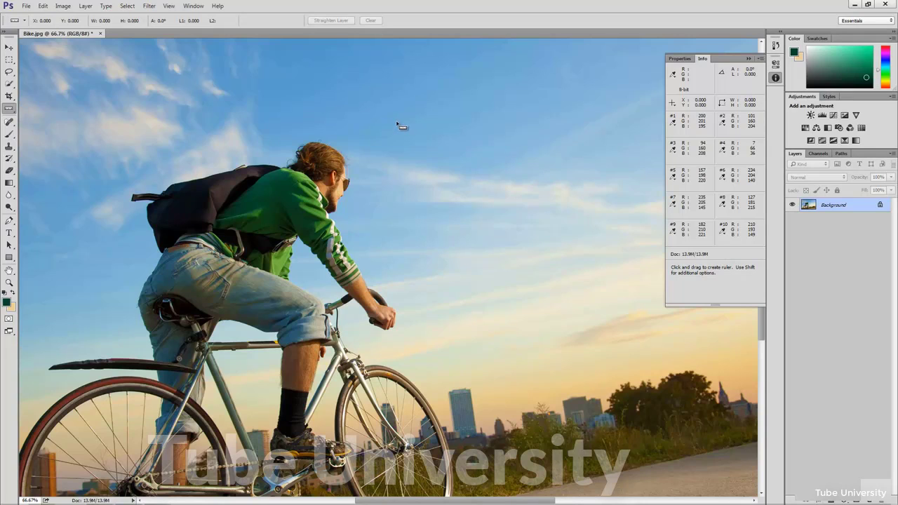
{"action": "key", "text": "ctrl+r"}
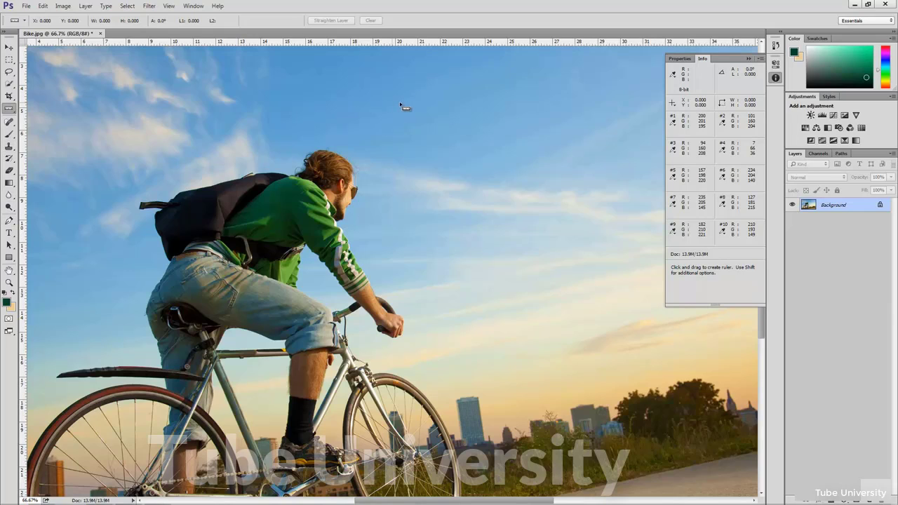
{"action": "key", "text": "ctrl+r"}
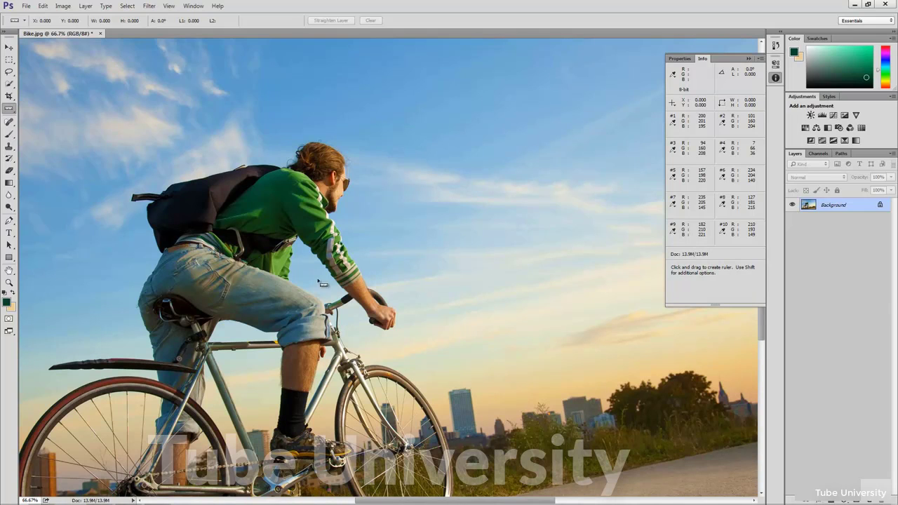
{"action": "left_click_drag", "start_coordinate": [306, 280], "coordinate": [424, 262]}
{"action": "left_click_drag", "start_coordinate": [513, 258], "coordinate": [643, 244]}
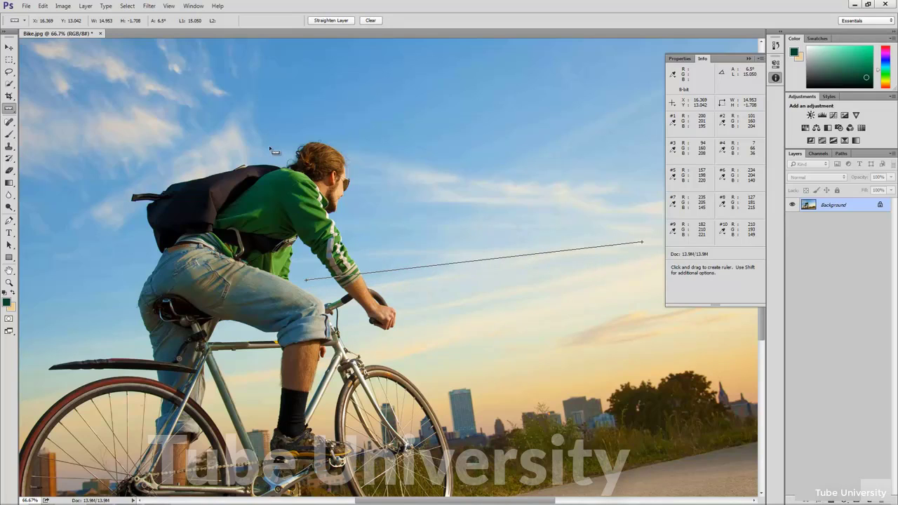
- Straighten the layer to a ruler line drawn from above the cyclist's head at about 8.3°, and undo the rotation
{"action": "left_click_drag", "start_coordinate": [268, 143], "coordinate": [502, 181]}
{"action": "left_click_drag", "start_coordinate": [492, 131], "coordinate": [627, 91]}
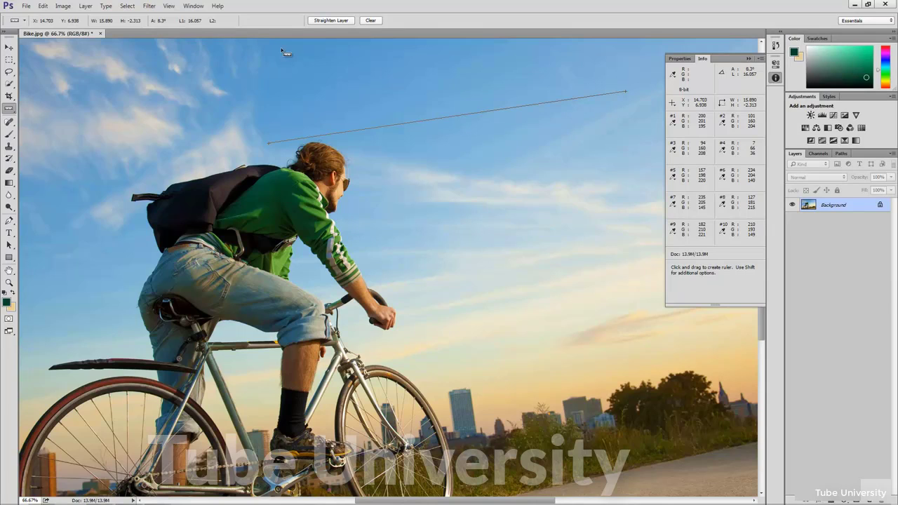
{"action": "left_click", "coordinate": [333, 21]}
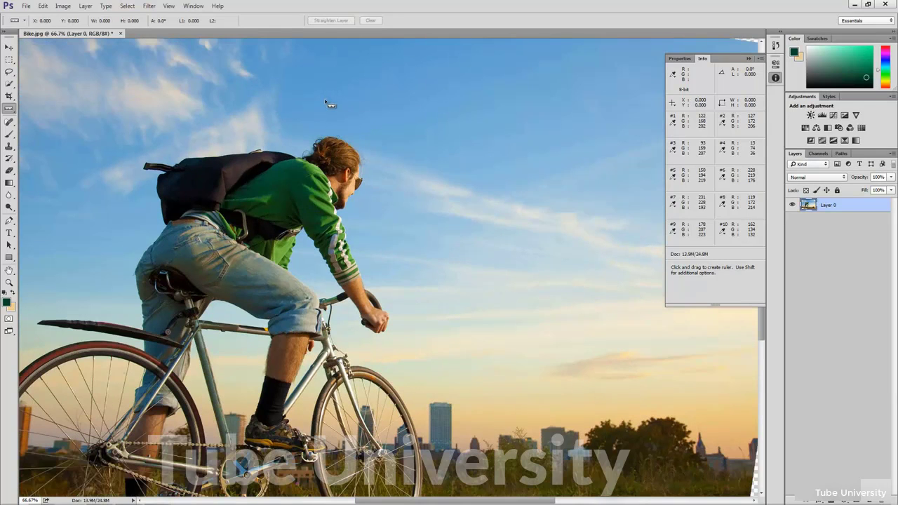
{"action": "key", "text": "ctrl"}
{"action": "key", "text": "ctrl+z"}
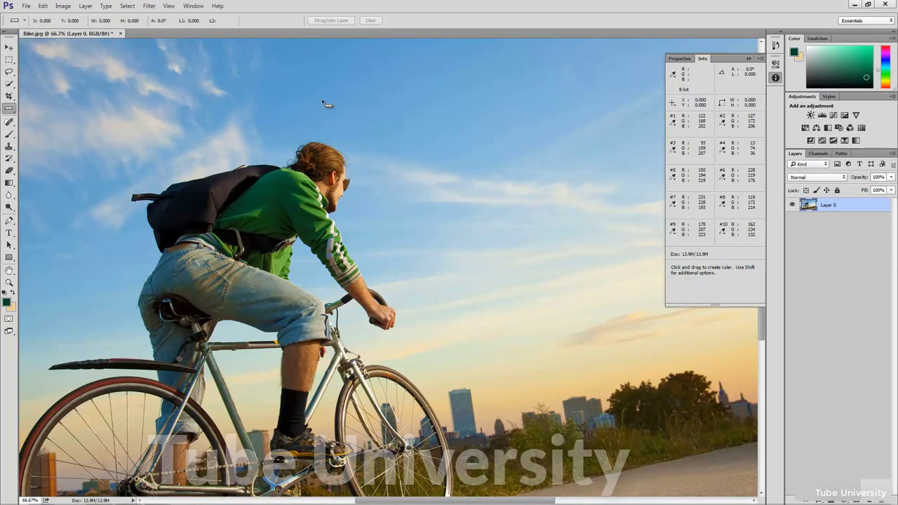
- Add a note beside the photo on the grey canvas area with the Note tool, reading "Remove Background"
{"action": "left_click", "coordinate": [10, 109]}
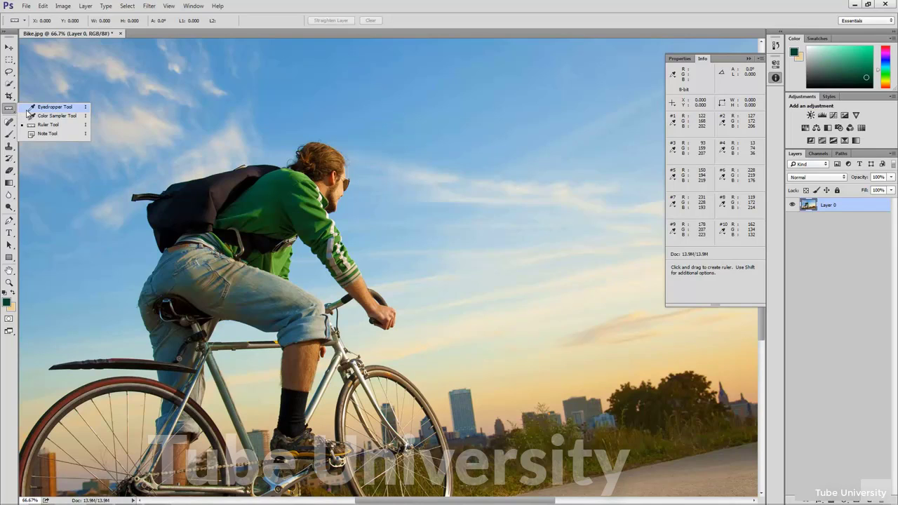
{"action": "left_click", "coordinate": [57, 134]}
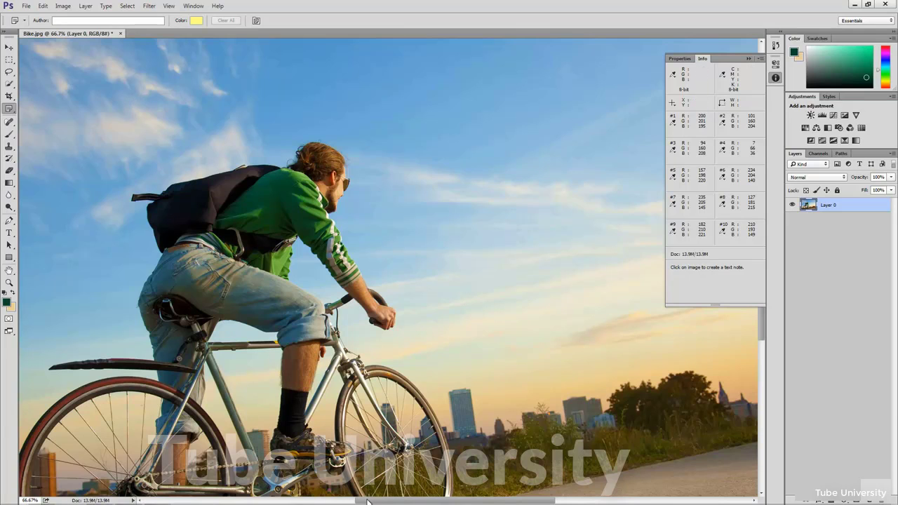
{"action": "left_click_drag", "start_coordinate": [365, 500], "coordinate": [298, 501]}
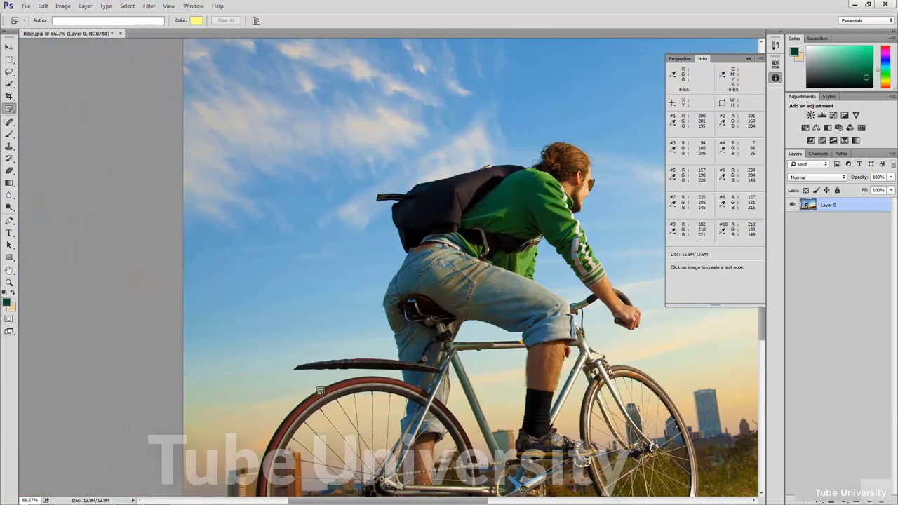
{"action": "left_click", "coordinate": [260, 148]}
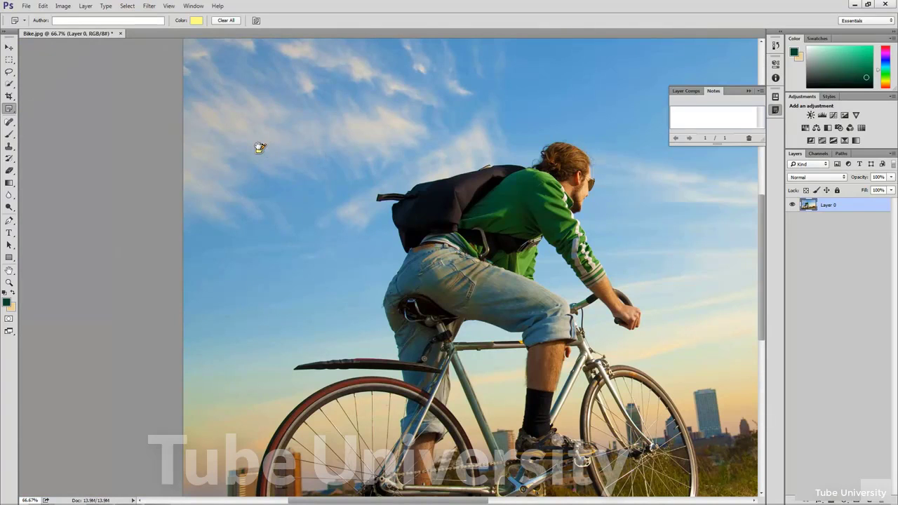
{"action": "left_click_drag", "start_coordinate": [252, 129], "coordinate": [115, 262]}
{"action": "left_click_drag", "start_coordinate": [714, 145], "coordinate": [714, 188]}
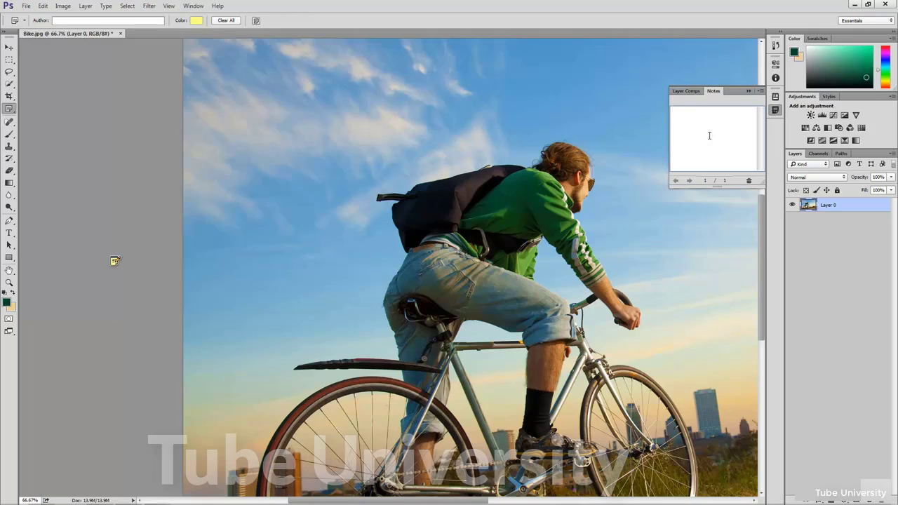
{"action": "type", "text": "Remove Background"}
- Enter the author's full name for the "Remove Background" note
{"action": "left_click", "coordinate": [148, 21]}
{"action": "type", "text": "Matthew"}
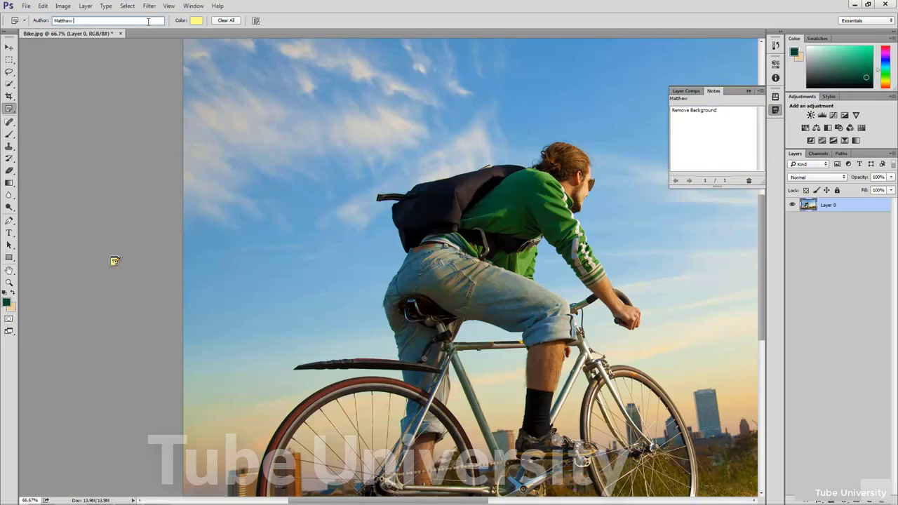
{"action": "type", "text": " Brown"}
- Add a second note over the clouds reading "Background Removed" and clear its author name
{"action": "left_click", "coordinate": [248, 120]}
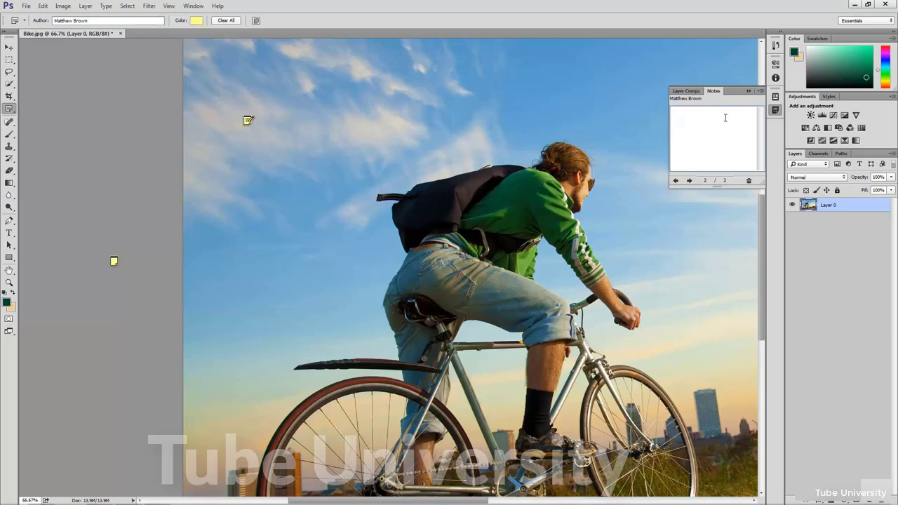
{"action": "type", "text": "Background Removed"}
{"action": "left_click_drag", "start_coordinate": [158, 22], "coordinate": [50, 32]}
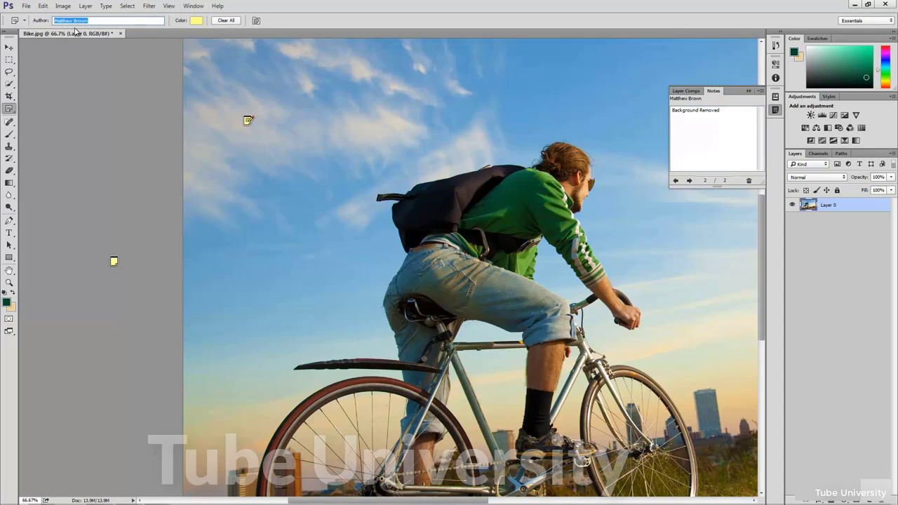
{"action": "key", "text": "BackSpace"}
- Set the second note's colour to light red ff8383 and move it near the photo's left edge below the clouds
{"action": "left_click", "coordinate": [196, 21]}
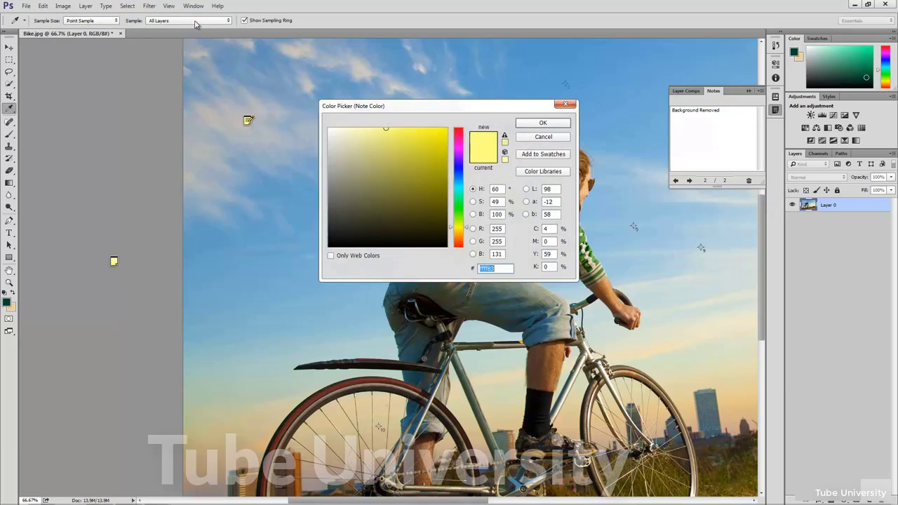
{"action": "left_click_drag", "start_coordinate": [461, 133], "coordinate": [467, 124]}
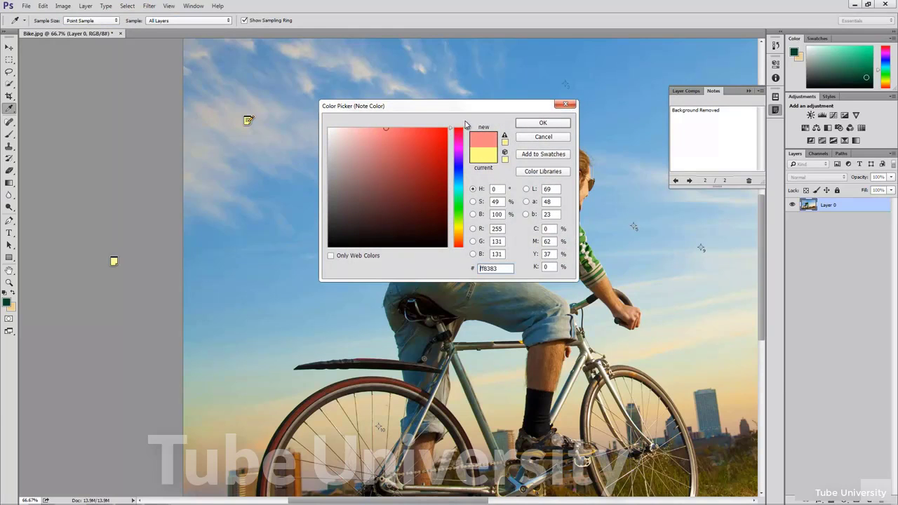
{"action": "left_click", "coordinate": [543, 124]}
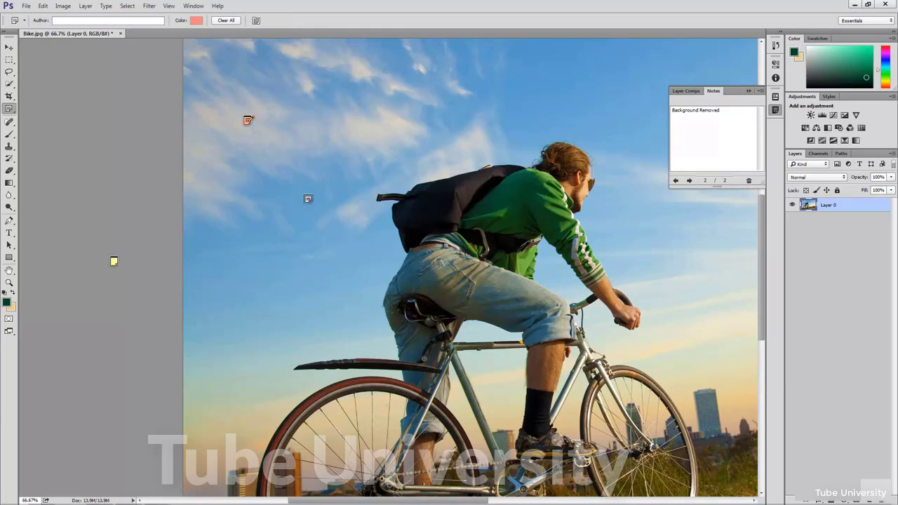
{"action": "left_click_drag", "start_coordinate": [204, 253], "coordinate": [206, 254]}
- Hide the notes on the canvas, and add a third, empty note in the sky behind the cyclist
{"action": "left_click", "coordinate": [169, 6]}
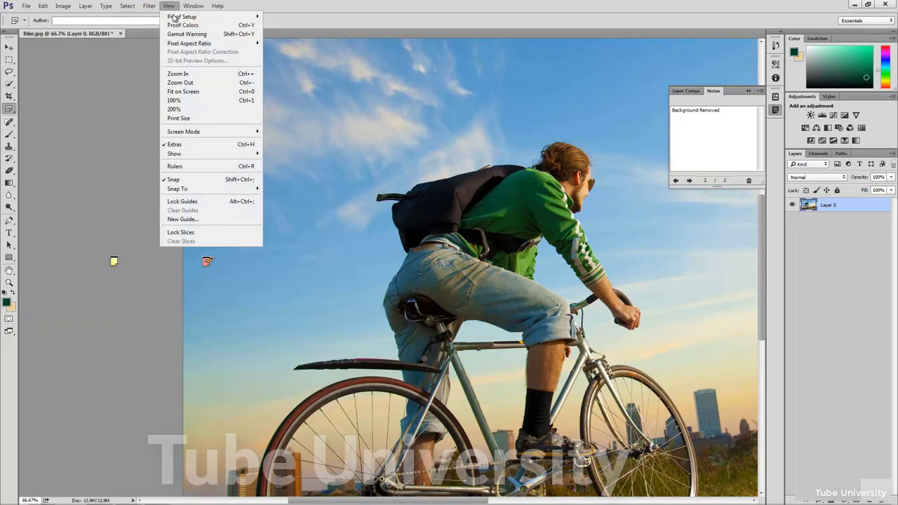
{"action": "mouse_move", "coordinate": [193, 156]}
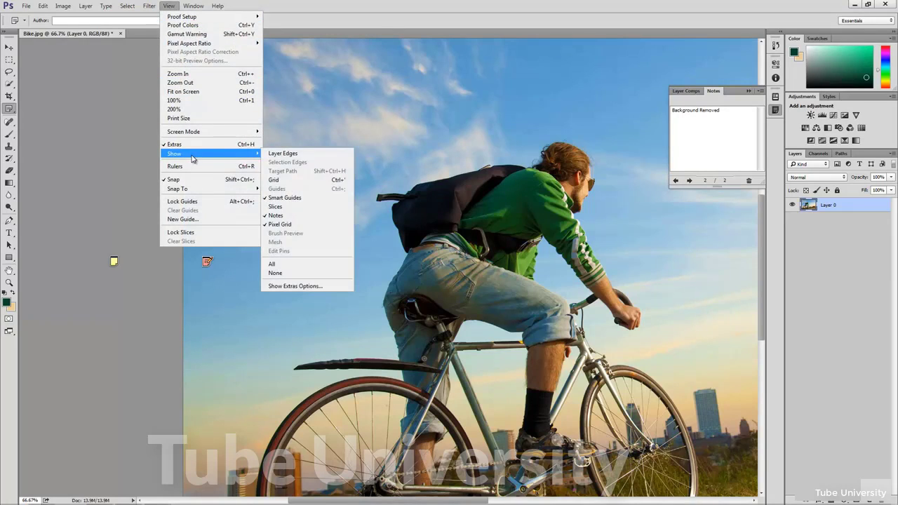
{"action": "left_click", "coordinate": [285, 215]}
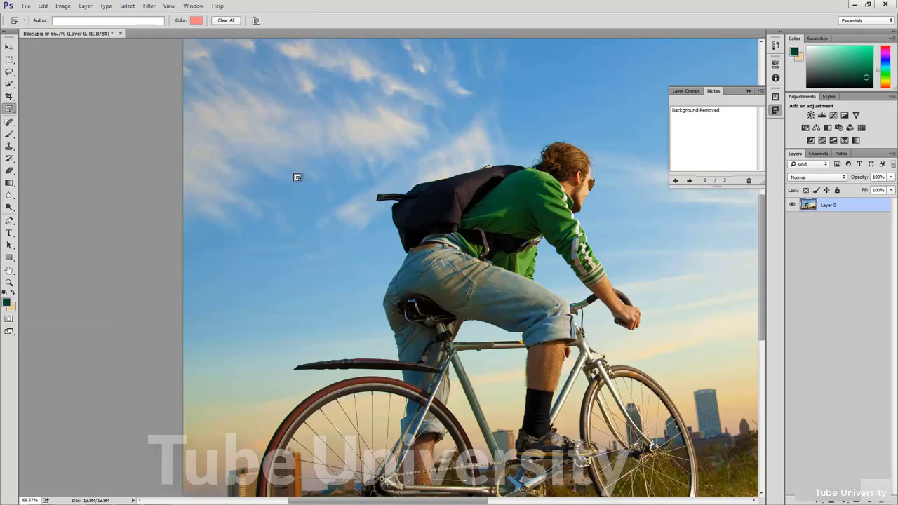
{"action": "left_click", "coordinate": [285, 203]}
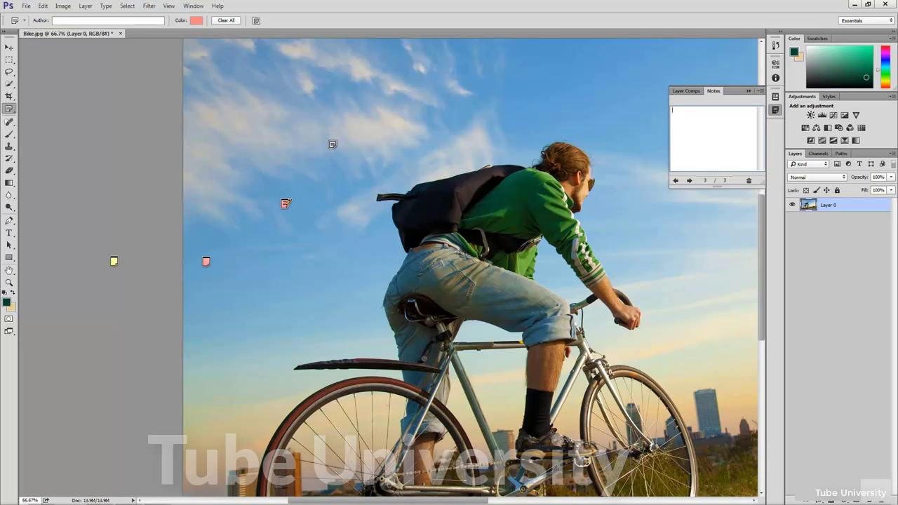
- Delete the yellow note outside the photo and clear all the remaining notes
{"action": "left_click", "coordinate": [113, 260]}
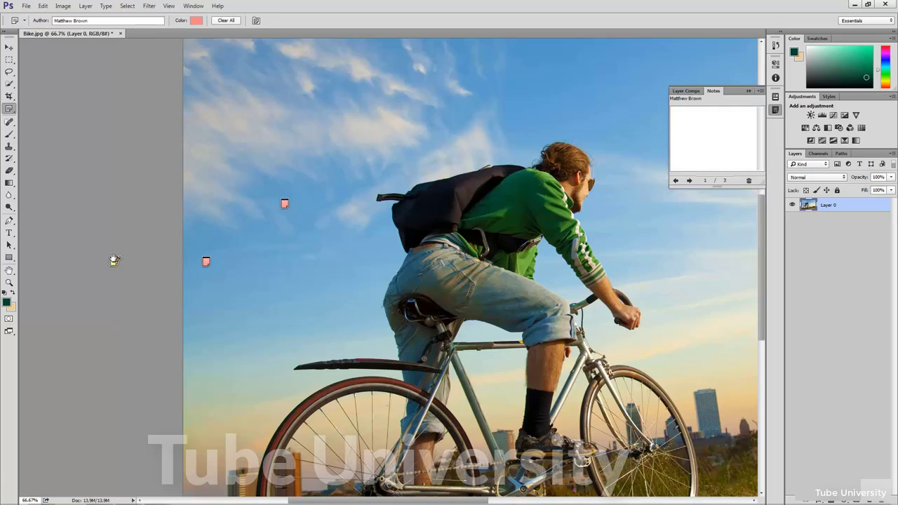
{"action": "left_click", "coordinate": [749, 181]}
{"action": "left_click", "coordinate": [205, 188]}
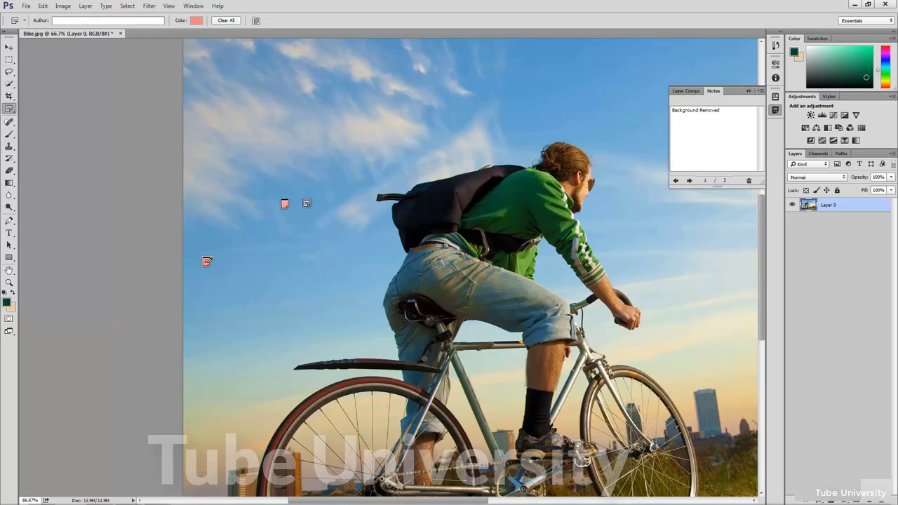
{"action": "left_click", "coordinate": [230, 21]}
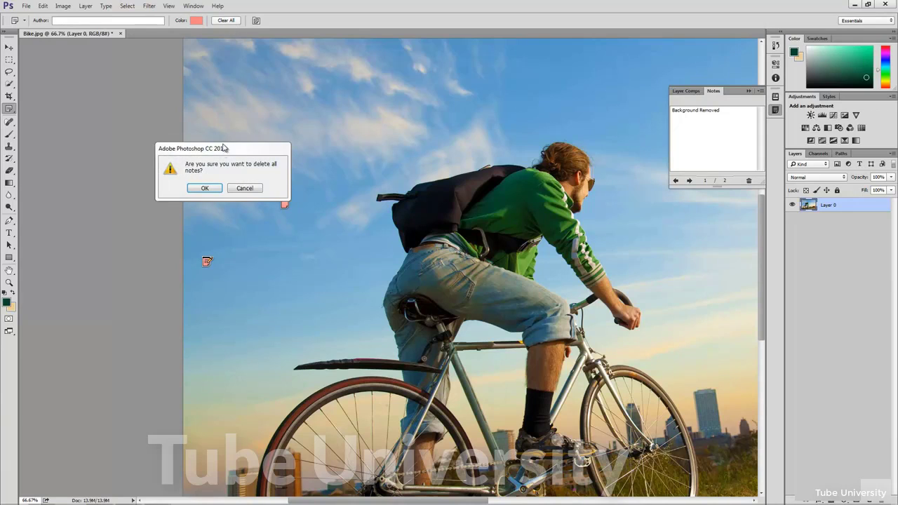
{"action": "left_click", "coordinate": [212, 189]}
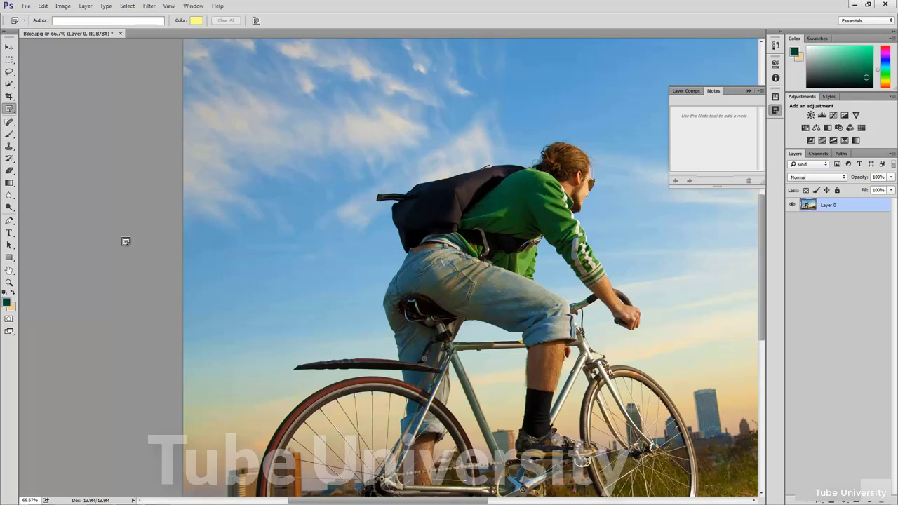
- Pan the photo with the Hand tool to the road at its lower right corner and back to the cyclist
{"action": "left_click", "coordinate": [9, 270]}
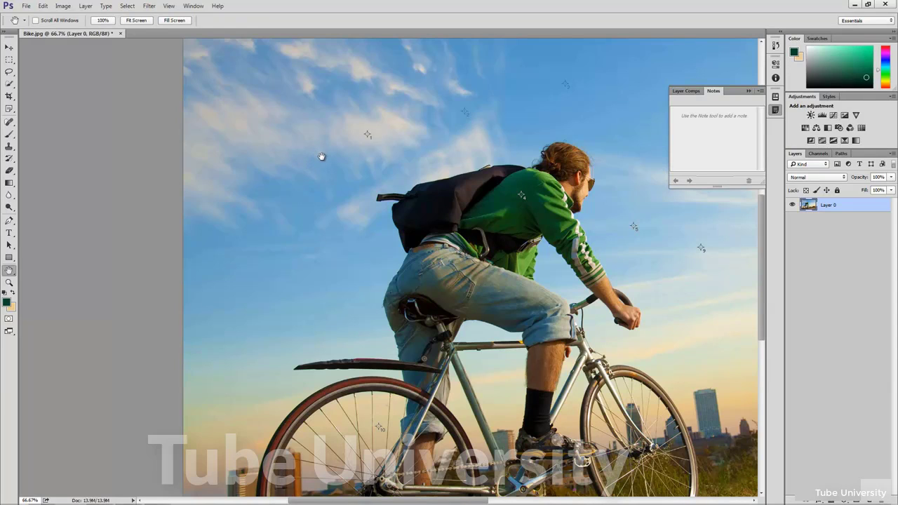
{"action": "left_click_drag", "start_coordinate": [434, 146], "coordinate": [140, 138]}
{"action": "left_click_drag", "start_coordinate": [566, 314], "coordinate": [529, 198]}
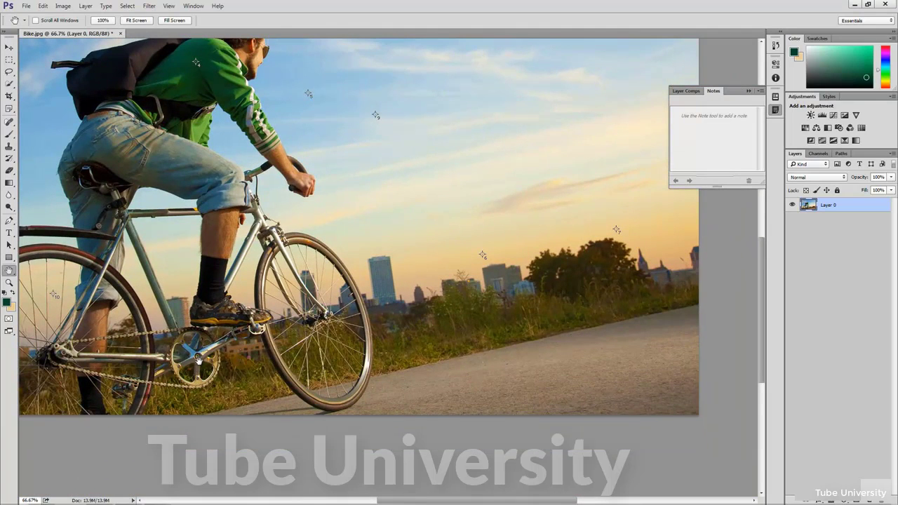
{"action": "left_click_drag", "start_coordinate": [198, 360], "coordinate": [419, 418]}
{"action": "left_click_drag", "start_coordinate": [409, 245], "coordinate": [390, 294]}
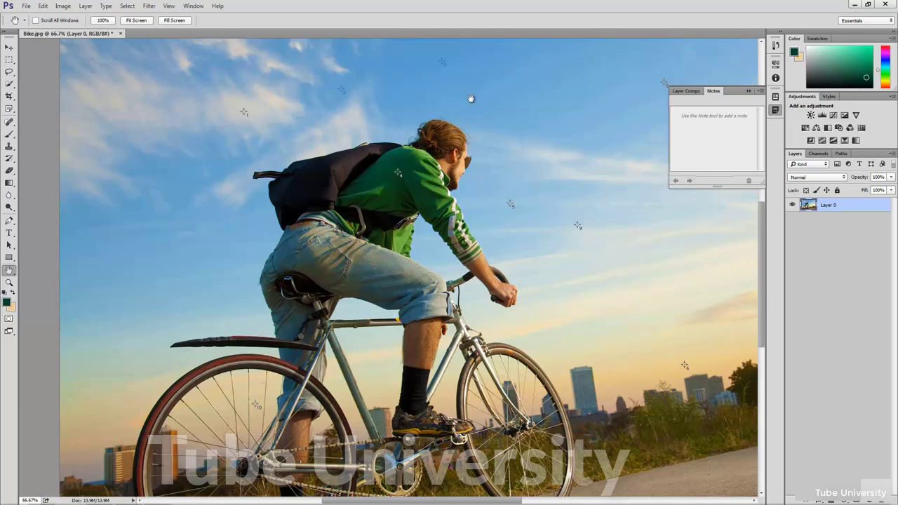
- Rotate the canvas view with the Rotate View tool to about -48° and from there to about 76°
{"action": "left_click", "coordinate": [7, 272]}
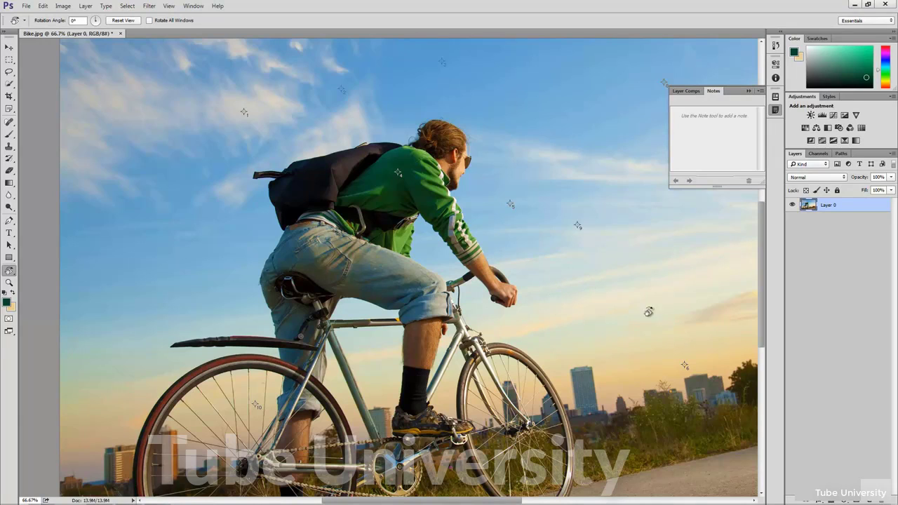
{"action": "left_click_drag", "start_coordinate": [662, 322], "coordinate": [588, 123]}
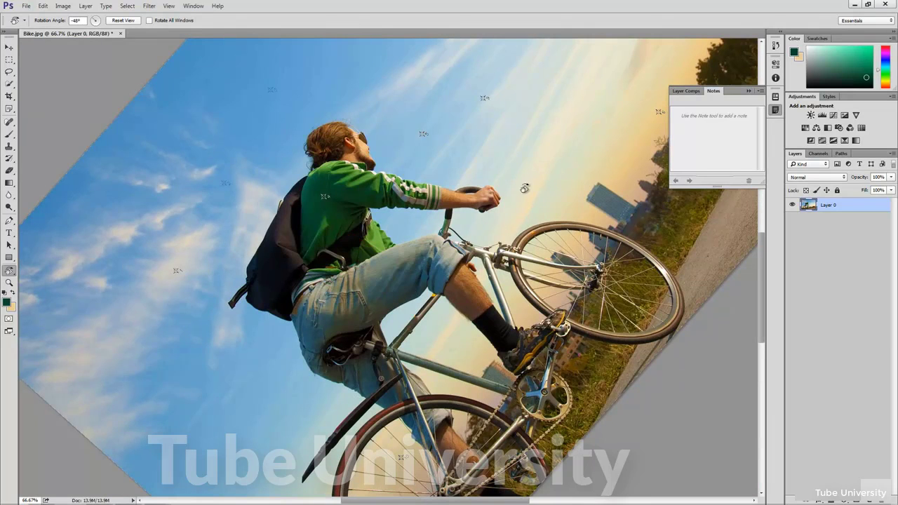
{"action": "key", "text": "space"}
{"action": "left_click_drag", "start_coordinate": [463, 133], "coordinate": [364, 344]}
{"action": "left_click_drag", "start_coordinate": [393, 188], "coordinate": [409, 383]}
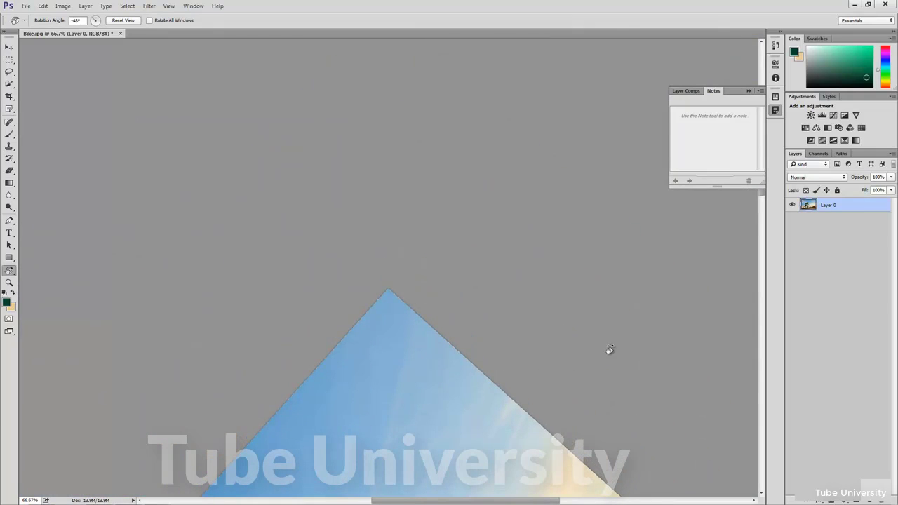
{"action": "left_click_drag", "start_coordinate": [607, 350], "coordinate": [337, 303]}
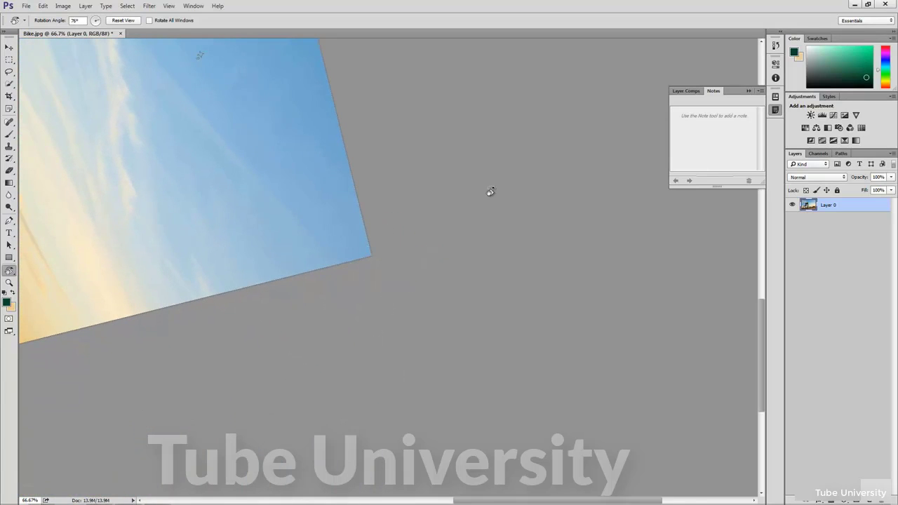
- Set the canvas view's rotation angle to 45° and reset the view to upright
{"action": "left_click_drag", "start_coordinate": [173, 154], "coordinate": [401, 231]}
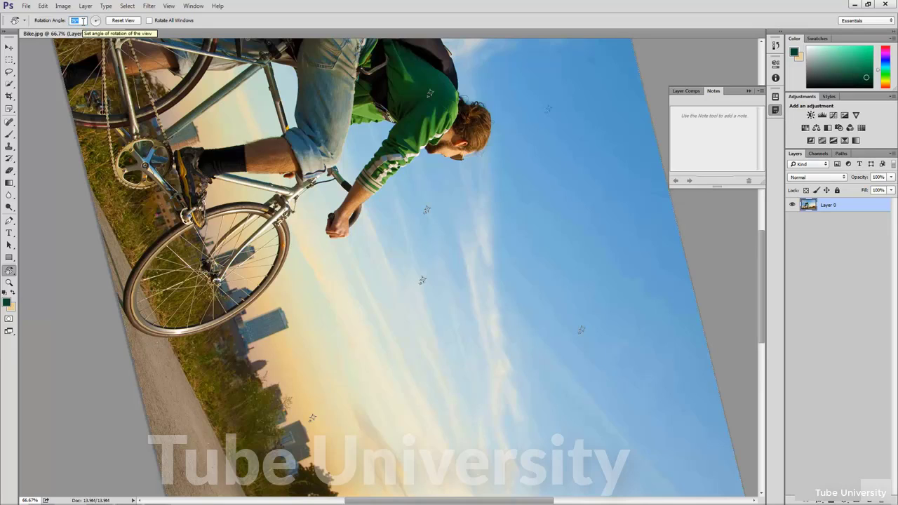
{"action": "type", "text": "45"}
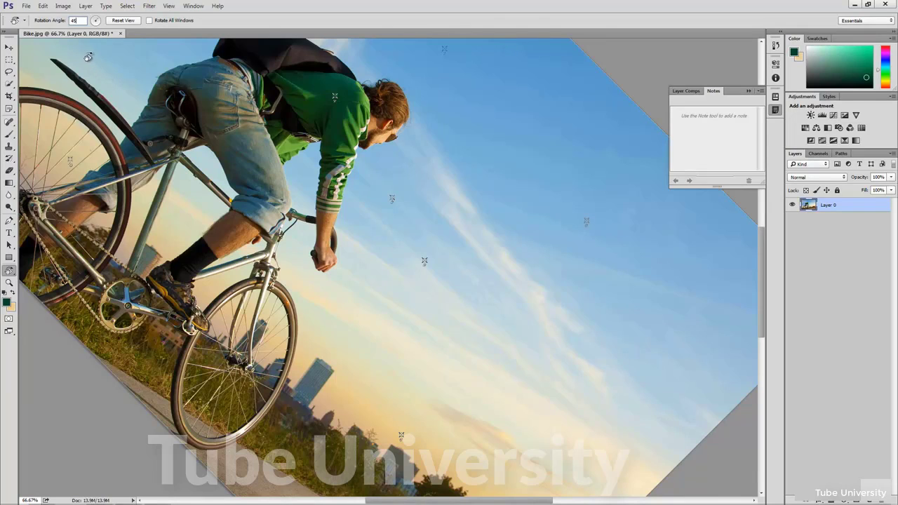
{"action": "left_click", "coordinate": [122, 20]}
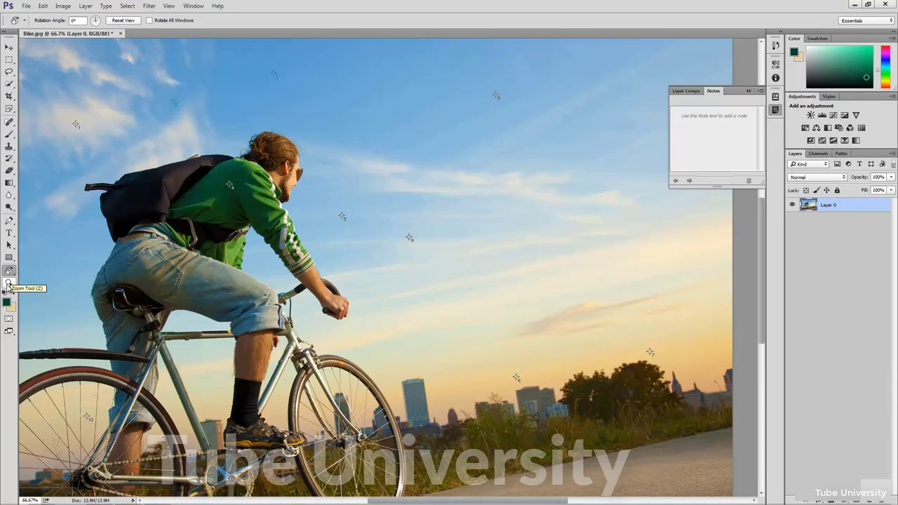
- Zoom in on the handlebars to 200% with the Zoom tool, and zoom back out to 50%
{"action": "left_click", "coordinate": [7, 284]}
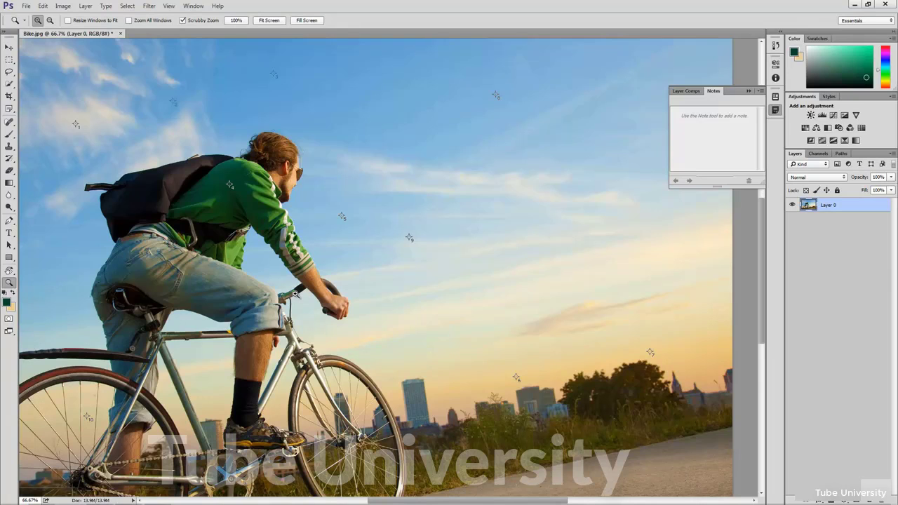
{"action": "left_click", "coordinate": [295, 293]}
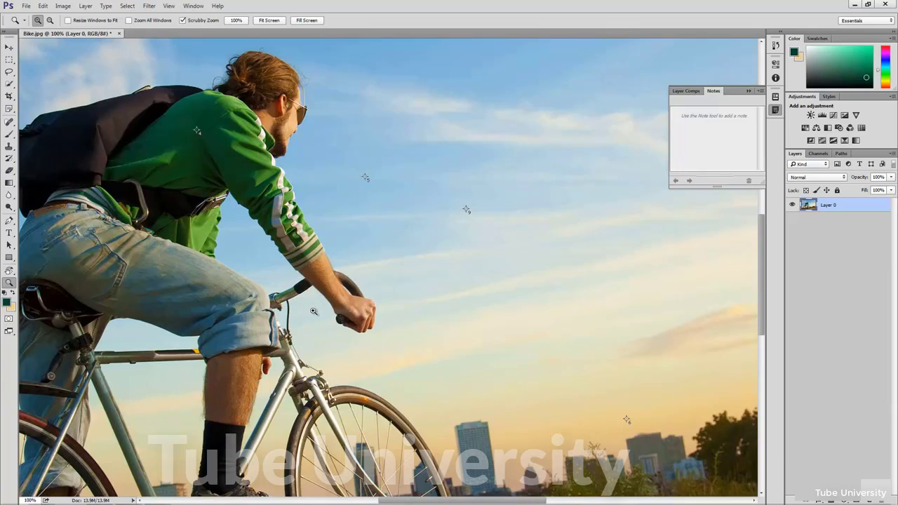
{"action": "left_click", "coordinate": [313, 311]}
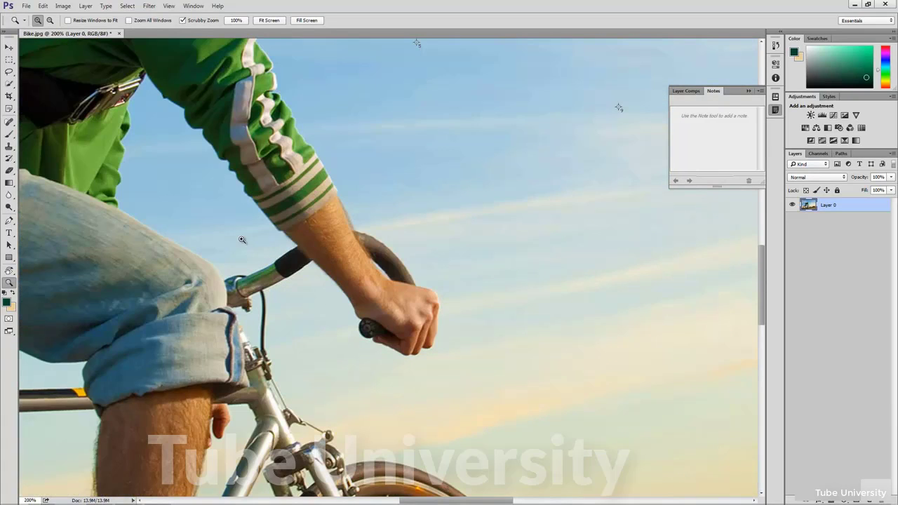
{"action": "key", "text": "alt"}
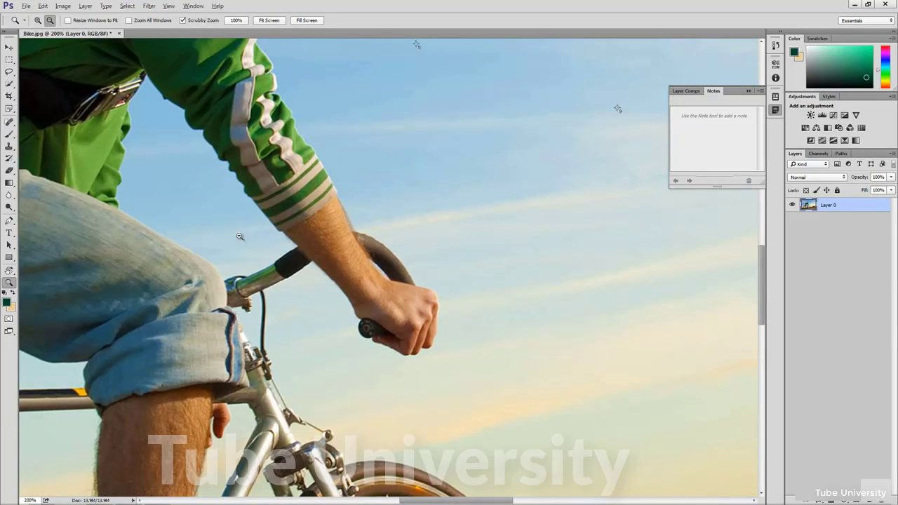
{"action": "left_click", "coordinate": [240, 237], "text": "alt"}
{"action": "left_click", "coordinate": [240, 237], "text": "alt"}
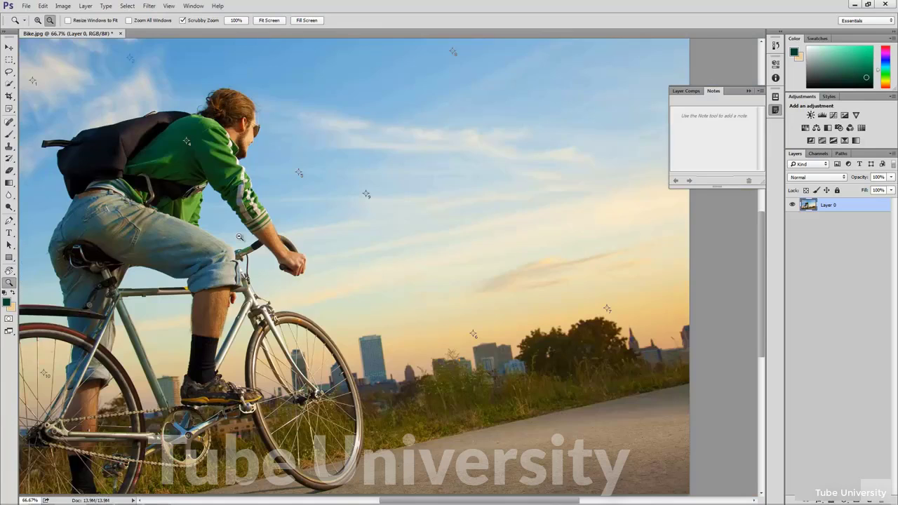
{"action": "left_click", "coordinate": [240, 237], "text": "alt"}
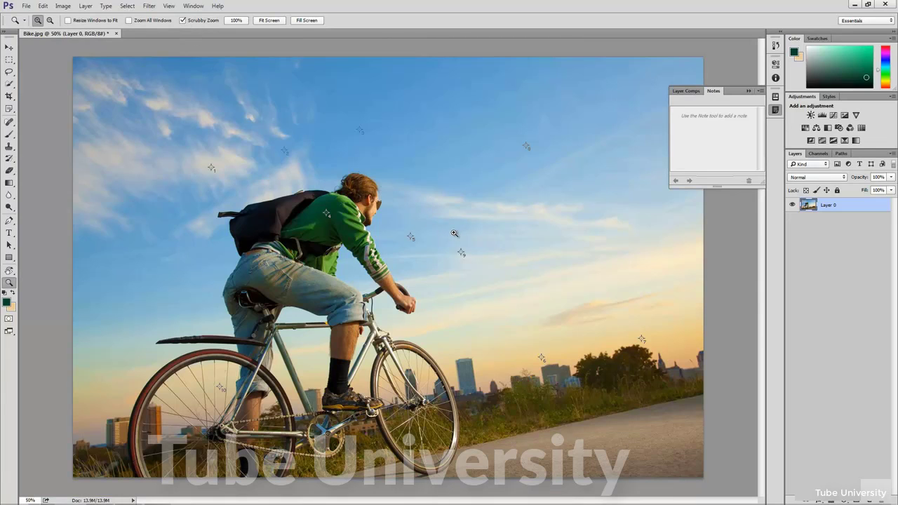
- Zoom in to 3200% with Scrubby Zoom, turn that option off and zoom into a box around the cyclist's head, fitting the photo on screen each time
{"action": "left_click_drag", "start_coordinate": [453, 233], "coordinate": [148, 262]}
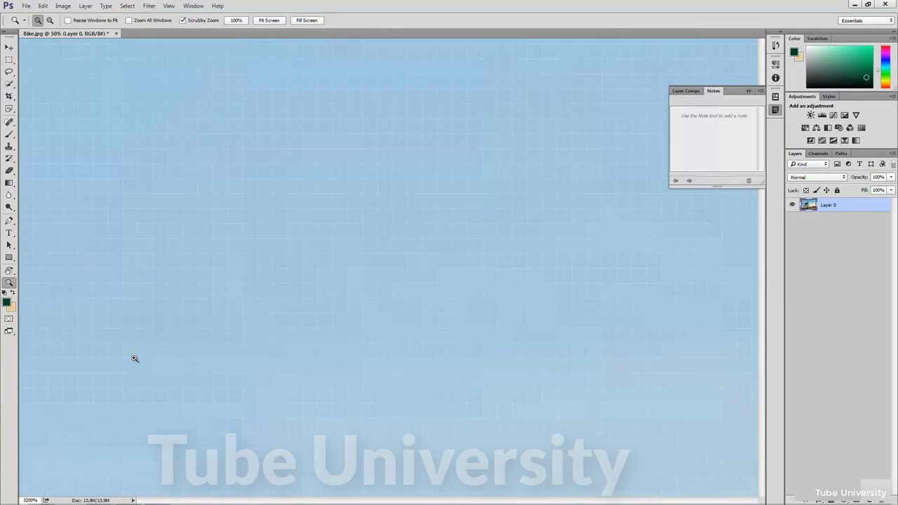
{"action": "left_click", "coordinate": [272, 22]}
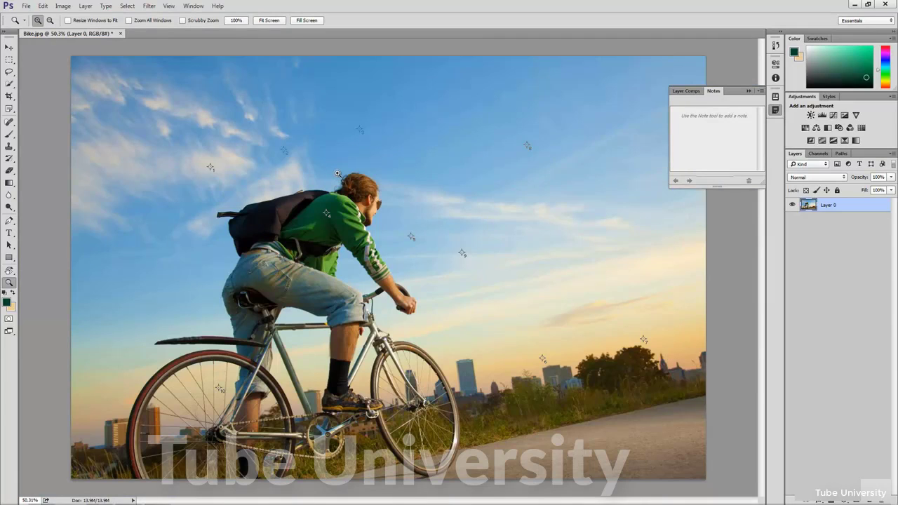
{"action": "left_click_drag", "start_coordinate": [335, 172], "coordinate": [396, 230]}
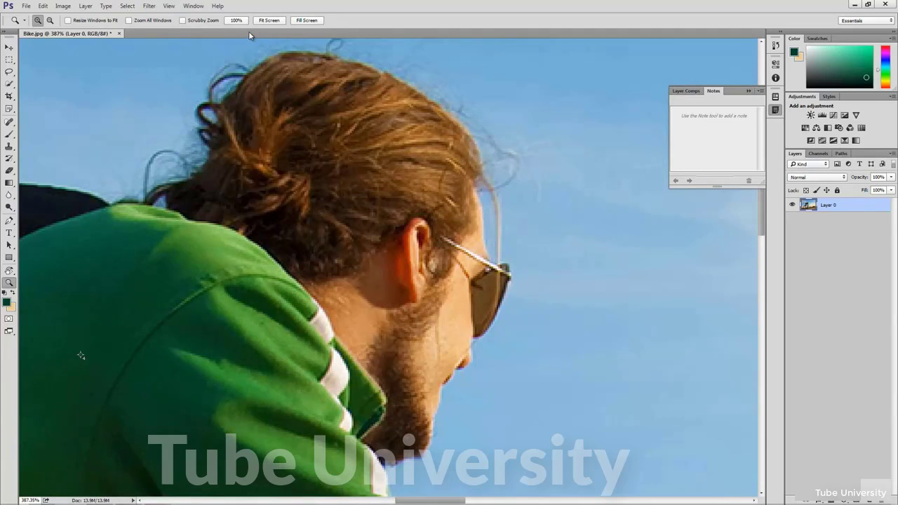
{"action": "left_click", "coordinate": [268, 21]}
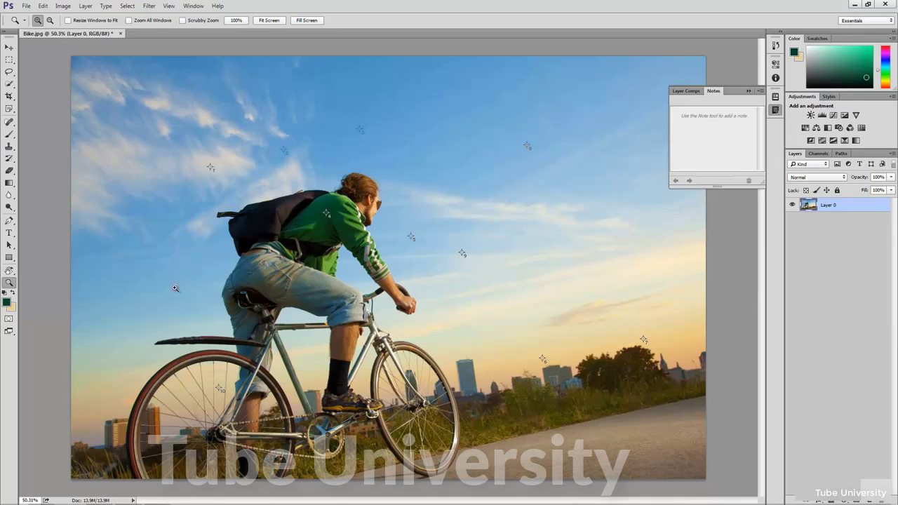
- Open the color pickers for the foreground and the background color in turn, cancelling each without a change
{"action": "left_click", "coordinate": [7, 303]}
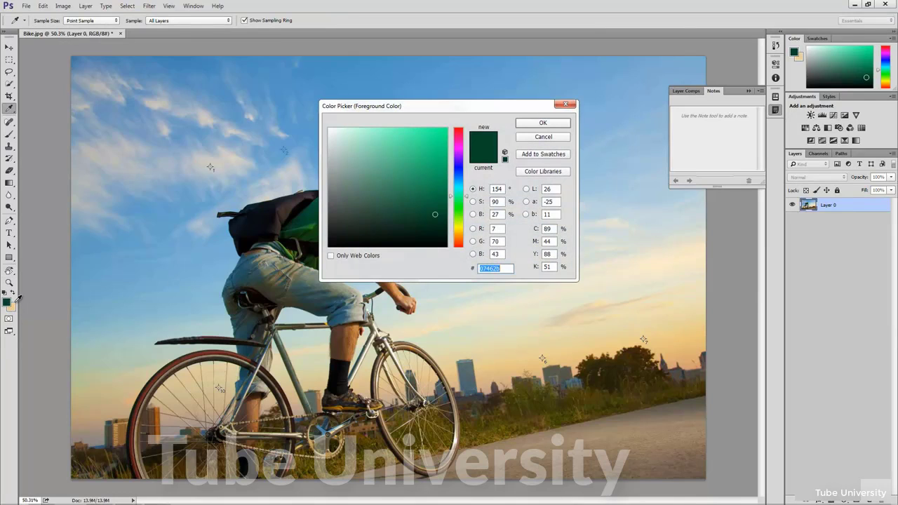
{"action": "left_click", "coordinate": [539, 138]}
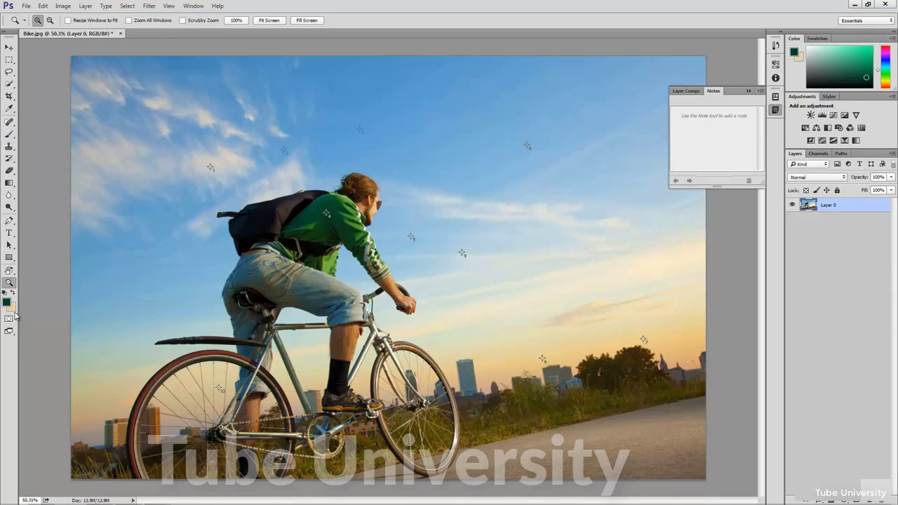
{"action": "left_click", "coordinate": [12, 307]}
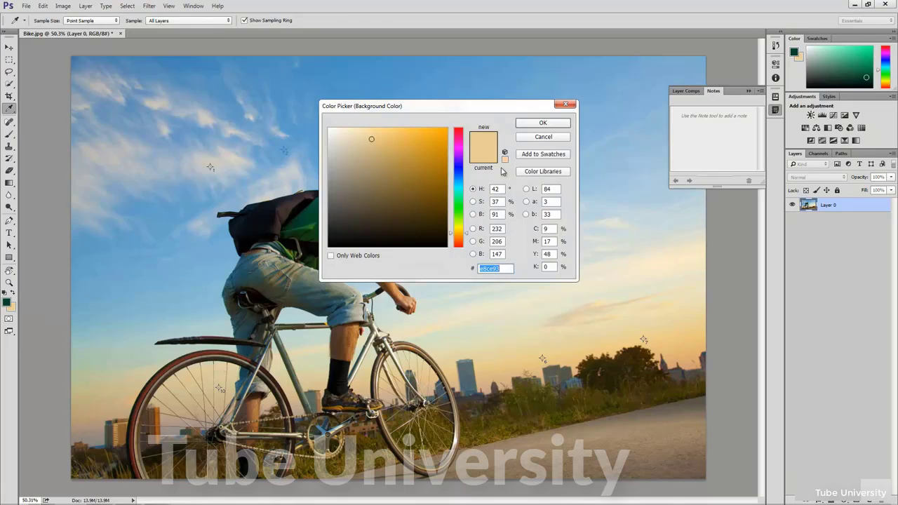
{"action": "left_click", "coordinate": [539, 138]}
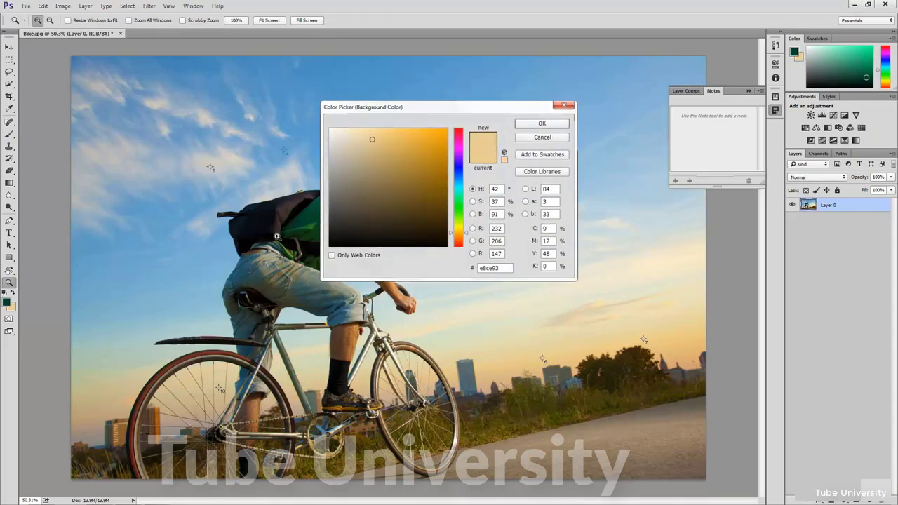
- Swap the foreground and background colors, and reset them to the default black and white
{"action": "left_click", "coordinate": [12, 295]}
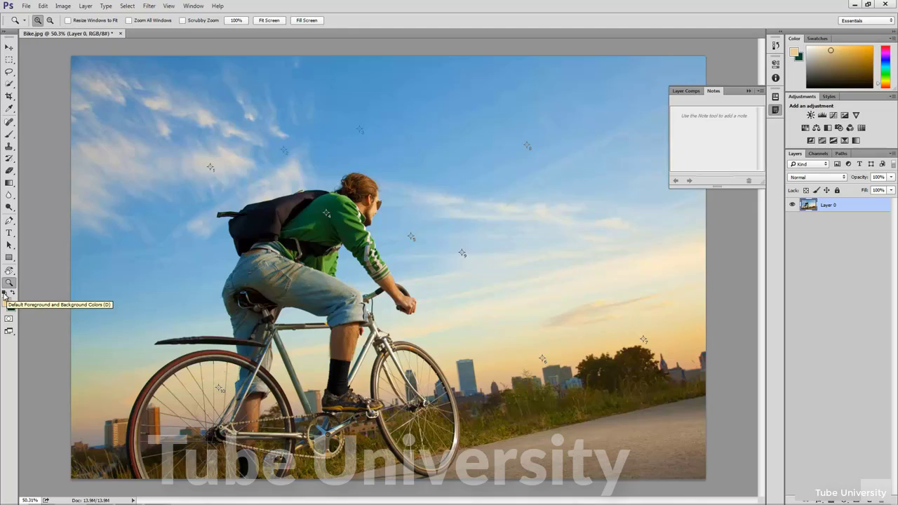
{"action": "left_click", "coordinate": [5, 297]}
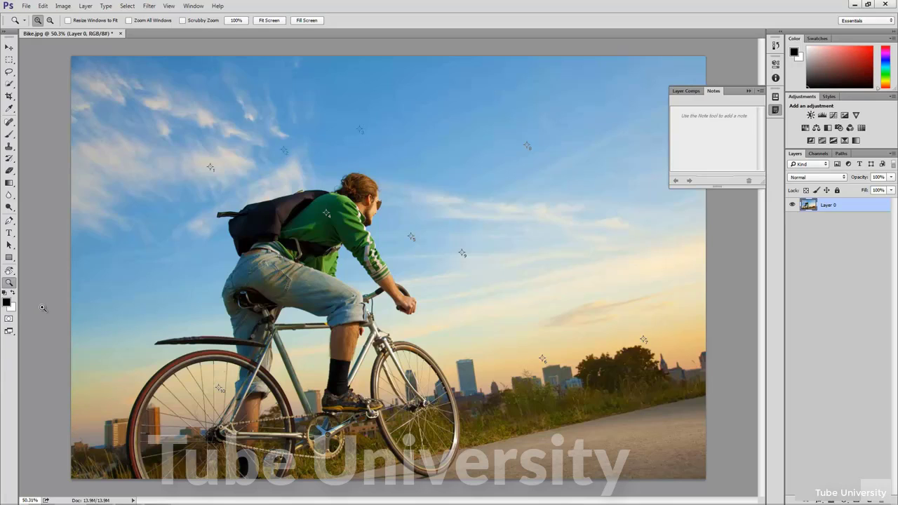
- Try Quick Mask mode without a selection and again with a rectangular selection in the sky beside the cyclist, and deselect the area
{"action": "left_click", "coordinate": [9, 320]}
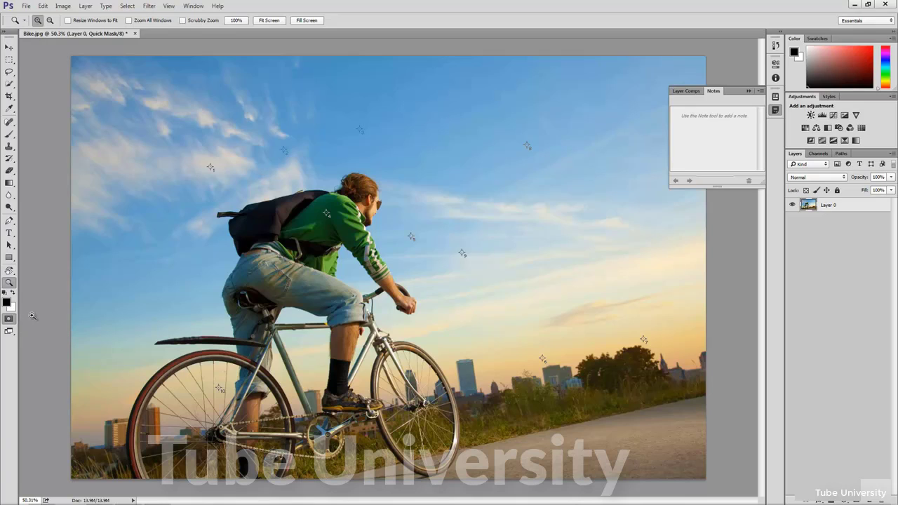
{"action": "left_click", "coordinate": [9, 320]}
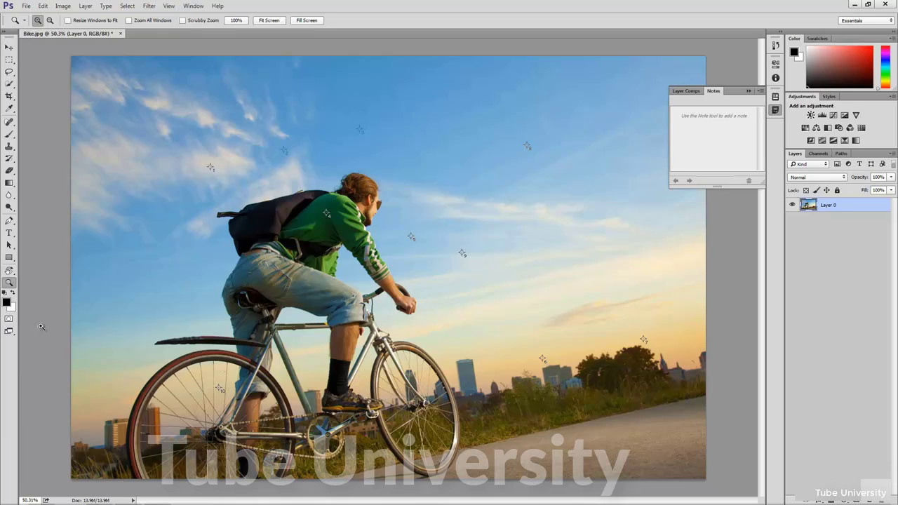
{"action": "left_click", "coordinate": [10, 64]}
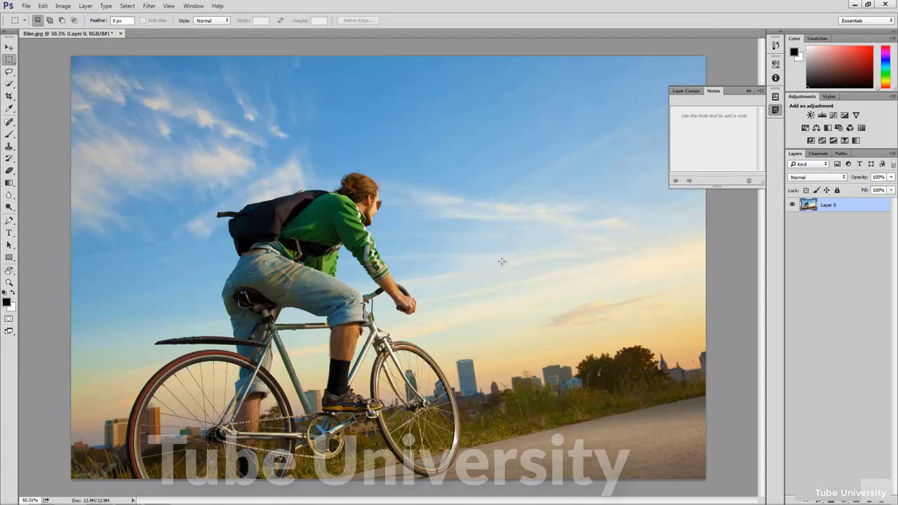
{"action": "left_click_drag", "start_coordinate": [415, 208], "coordinate": [561, 287]}
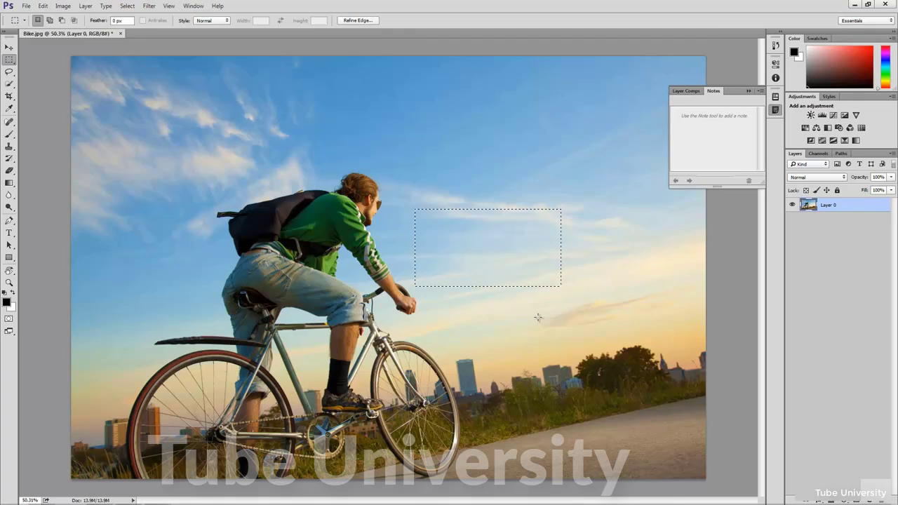
{"action": "key", "text": "q"}
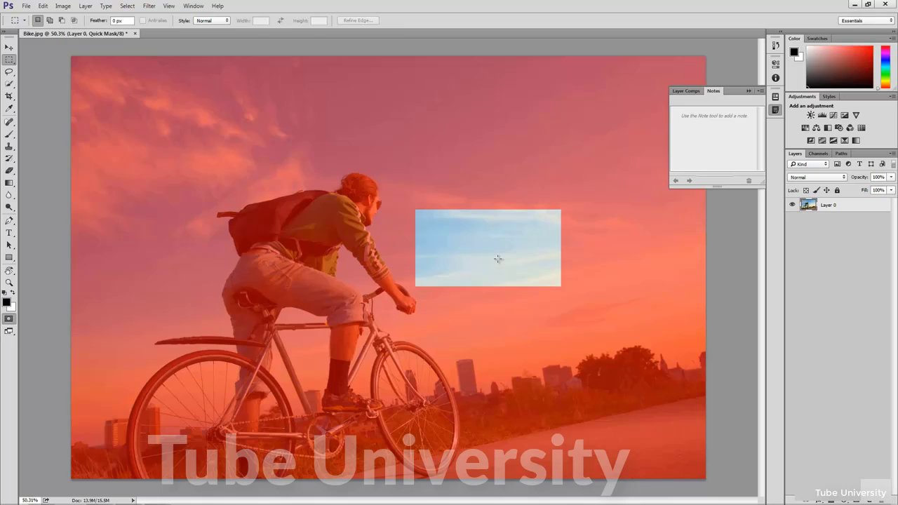
{"action": "key", "text": "q"}
{"action": "key", "text": "ctrl+d"}
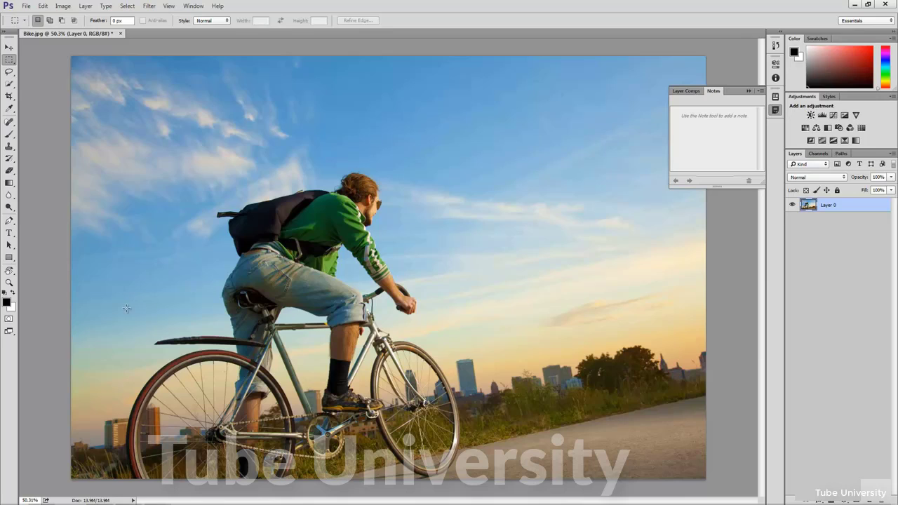
- Switch the view to full screen with menu bar and on to Full Screen Mode, reveal the hidden side panels, and return to Standard Screen Mode
{"action": "left_click", "coordinate": [9, 333]}
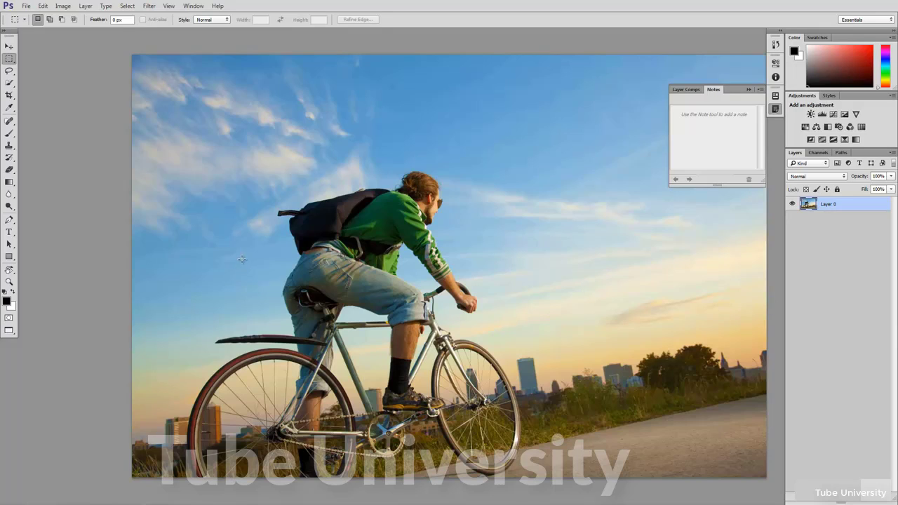
{"action": "left_click", "coordinate": [12, 332]}
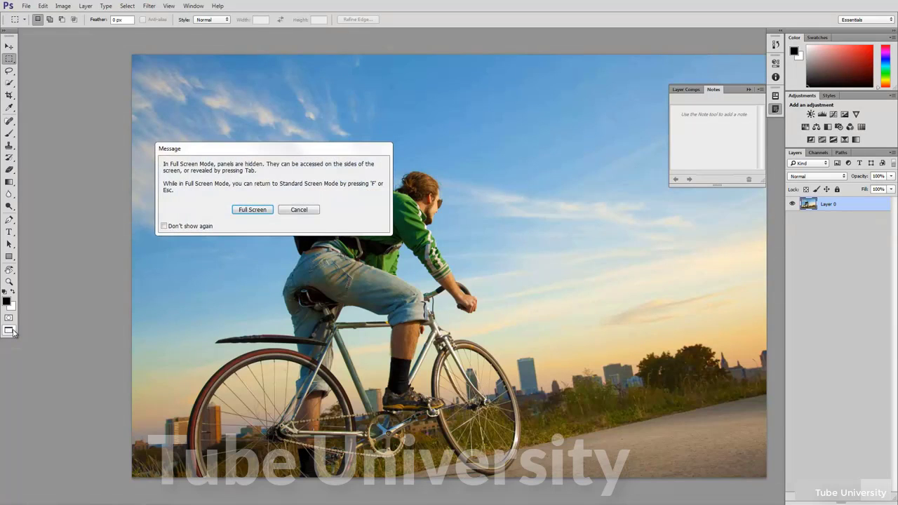
{"action": "left_click_drag", "start_coordinate": [302, 154], "coordinate": [309, 158]}
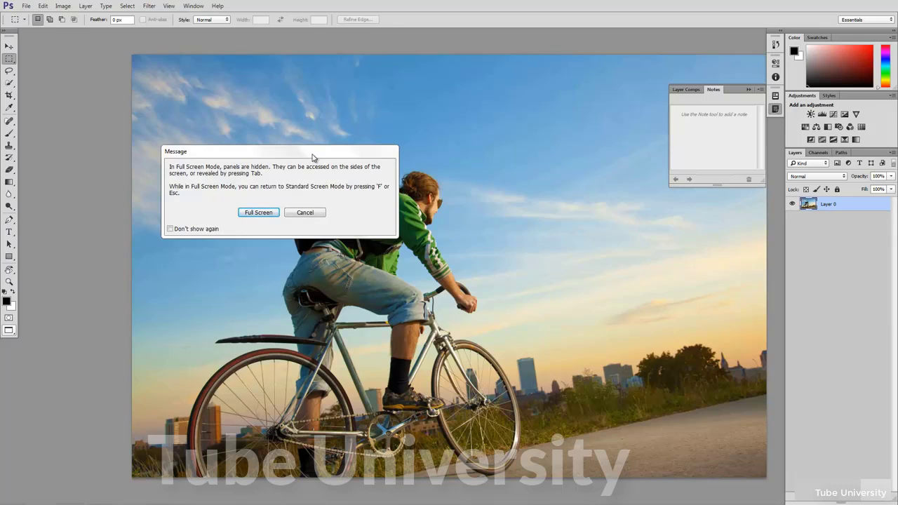
{"action": "left_click", "coordinate": [259, 212]}
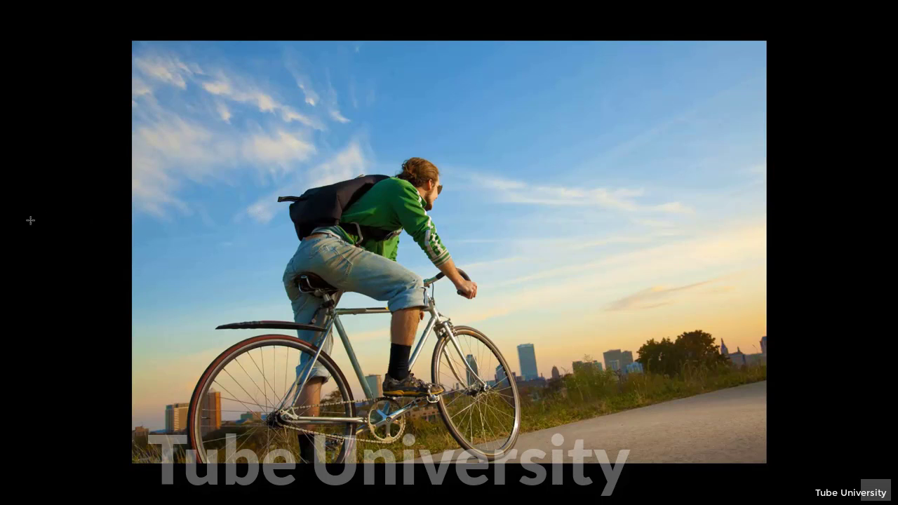
{"action": "mouse_move", "coordinate": [2, 233]}
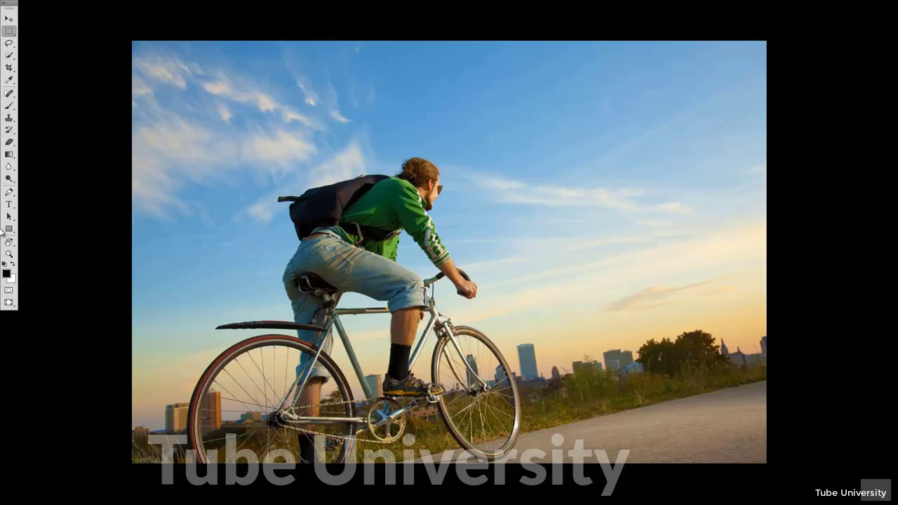
{"action": "mouse_move", "coordinate": [895, 207]}
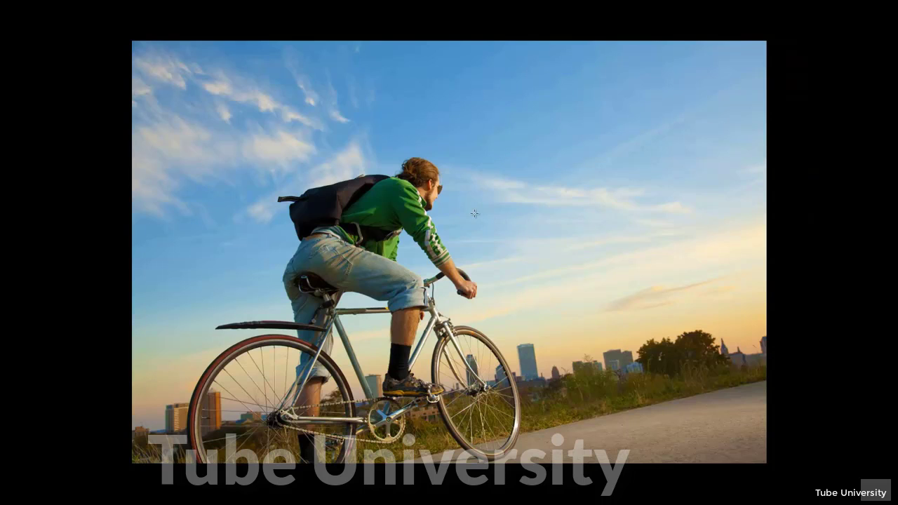
{"action": "key", "text": "f"}
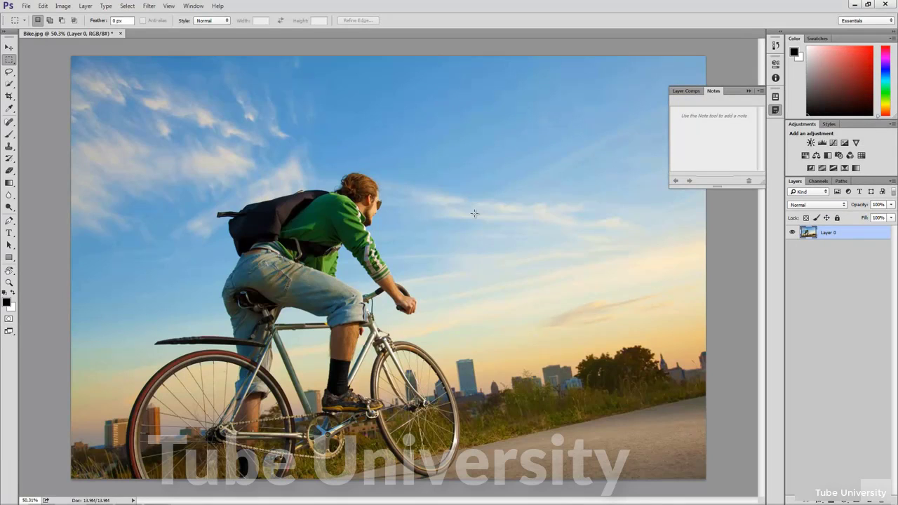